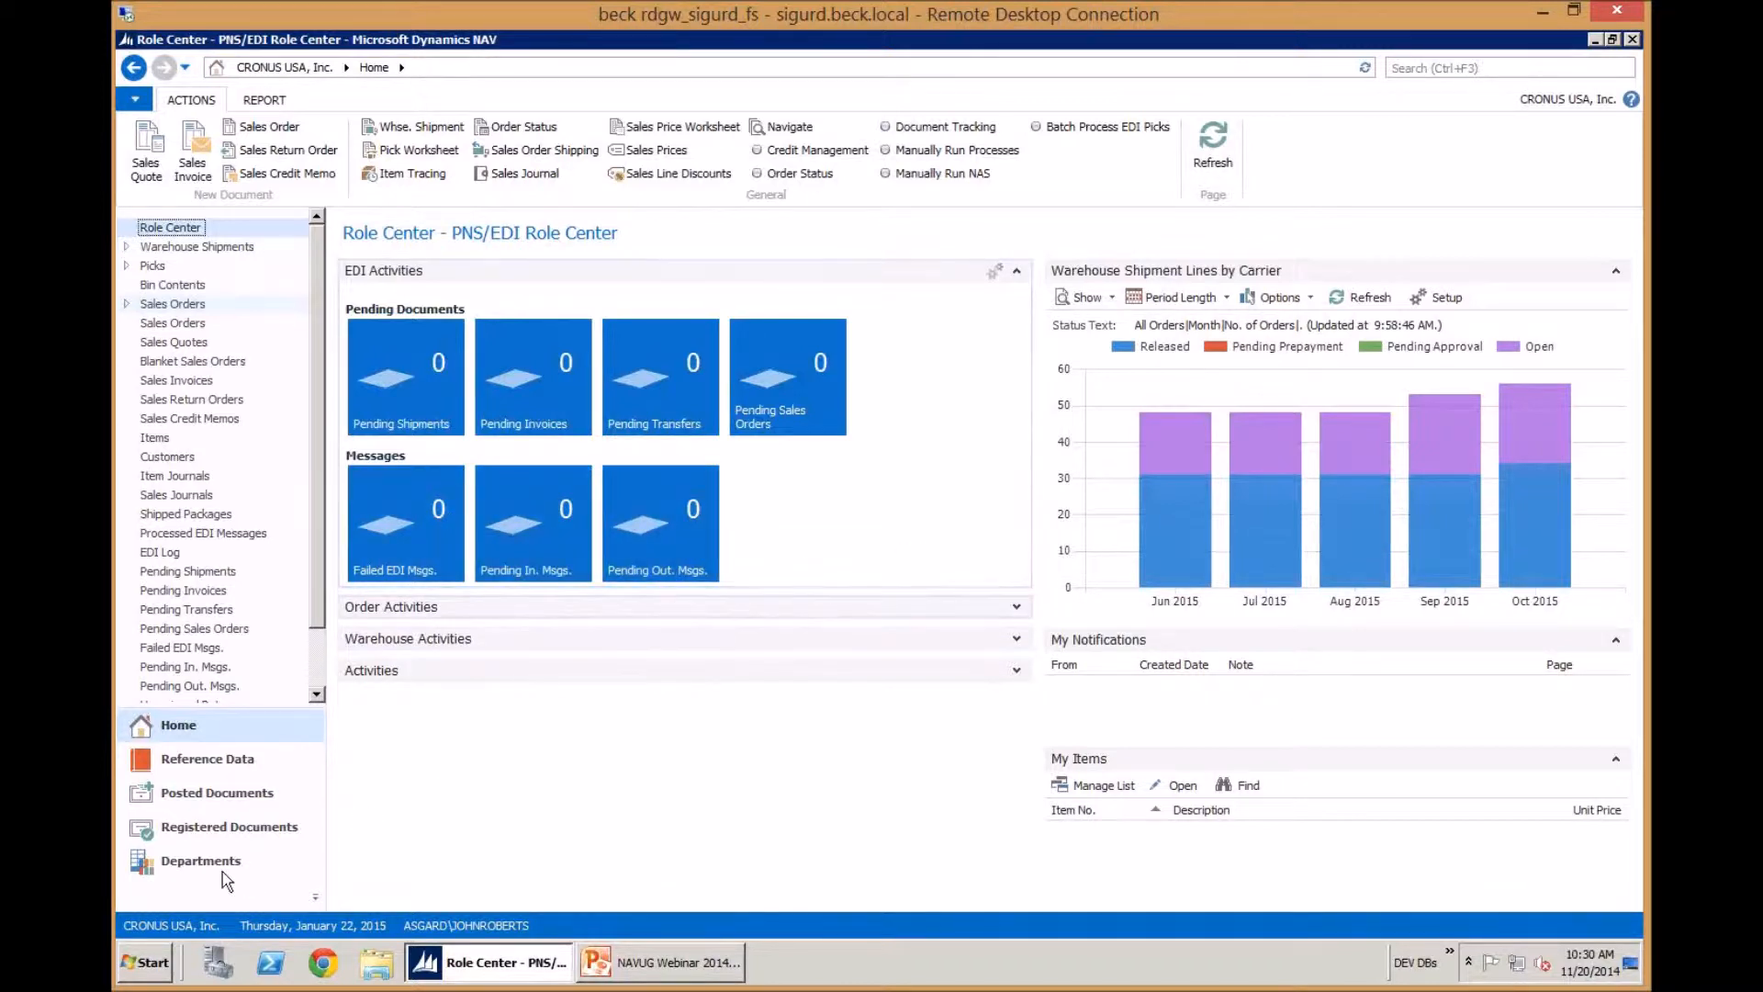
Review the Electronic Data Interchange department's messages and periodic activities, including the Manually Run Processes options, and cancel without running anything
{"action": "left_click", "coordinate": [200, 861]}
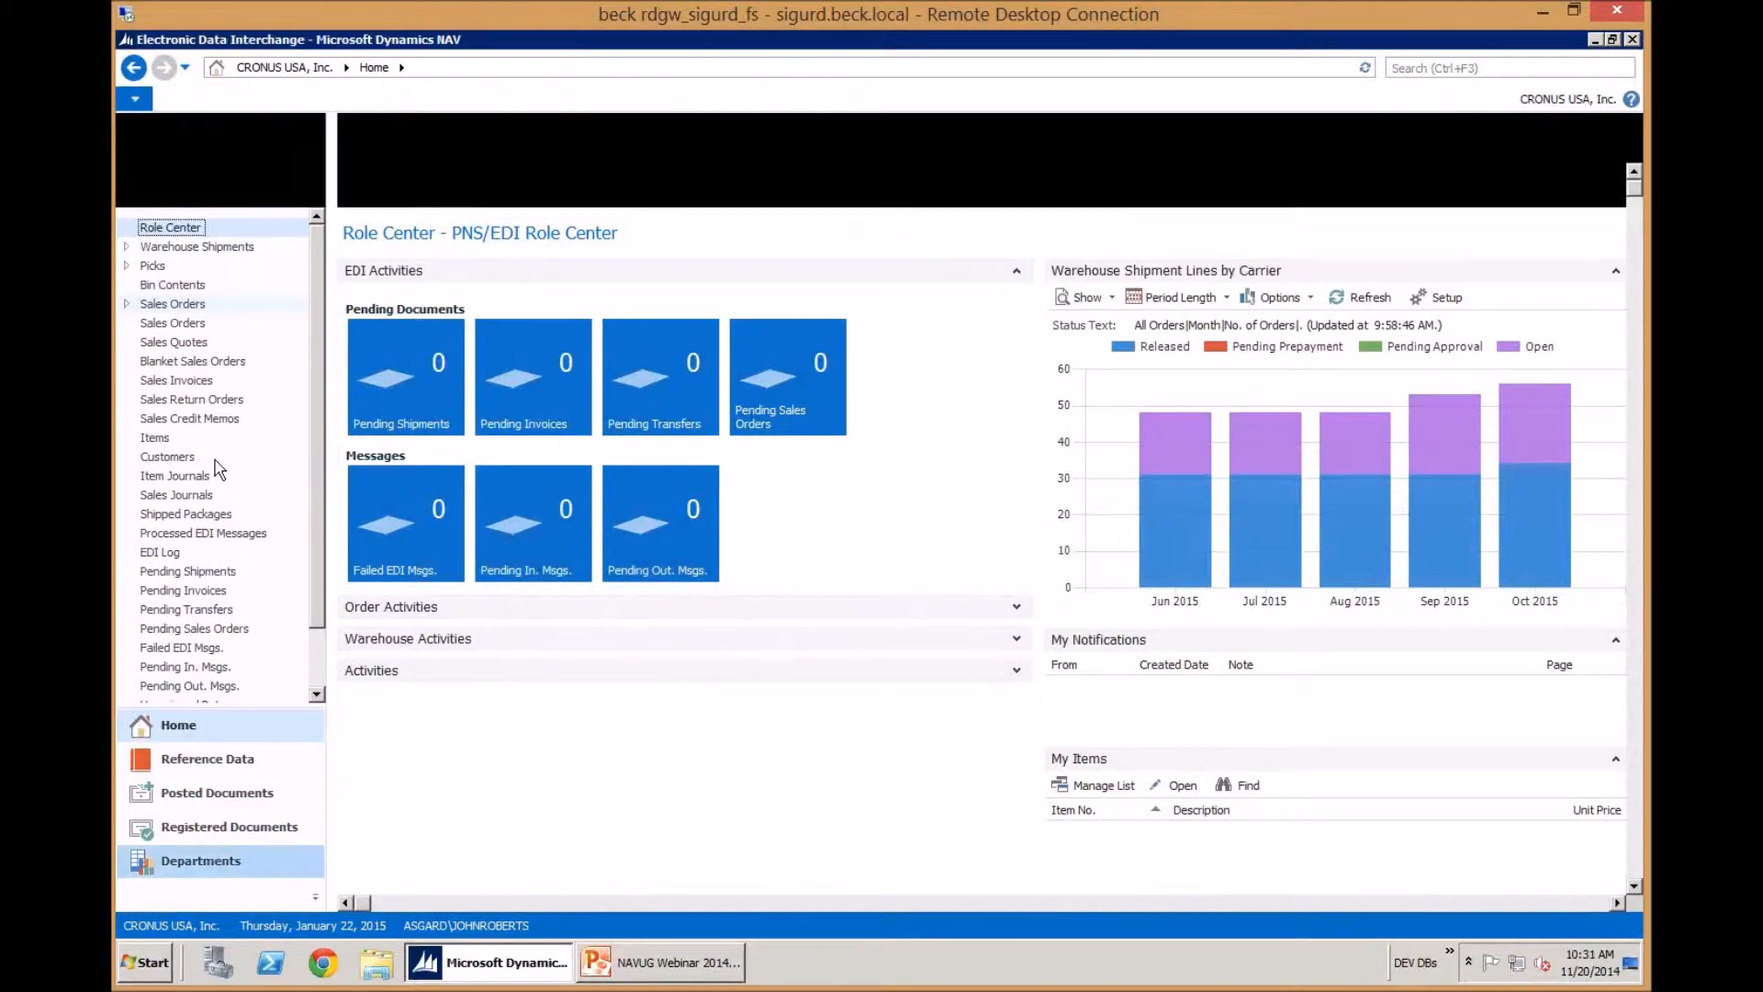
{"action": "left_click", "coordinate": [186, 364]}
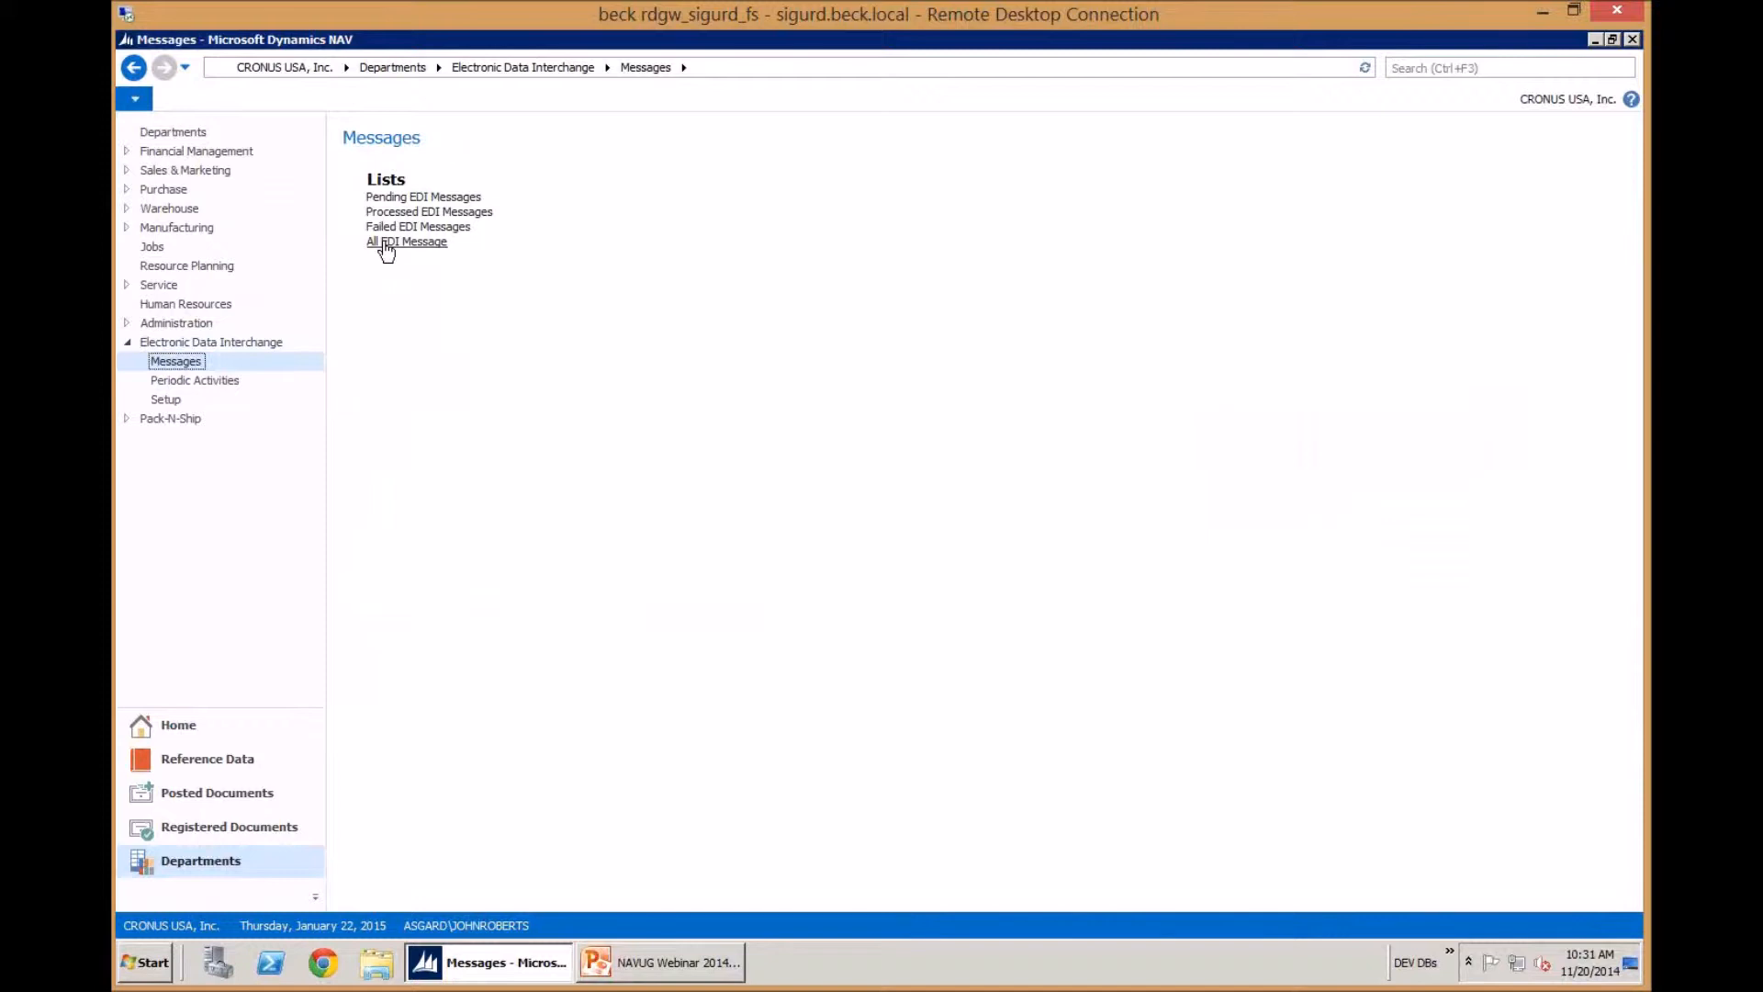
{"action": "left_click", "coordinate": [224, 382]}
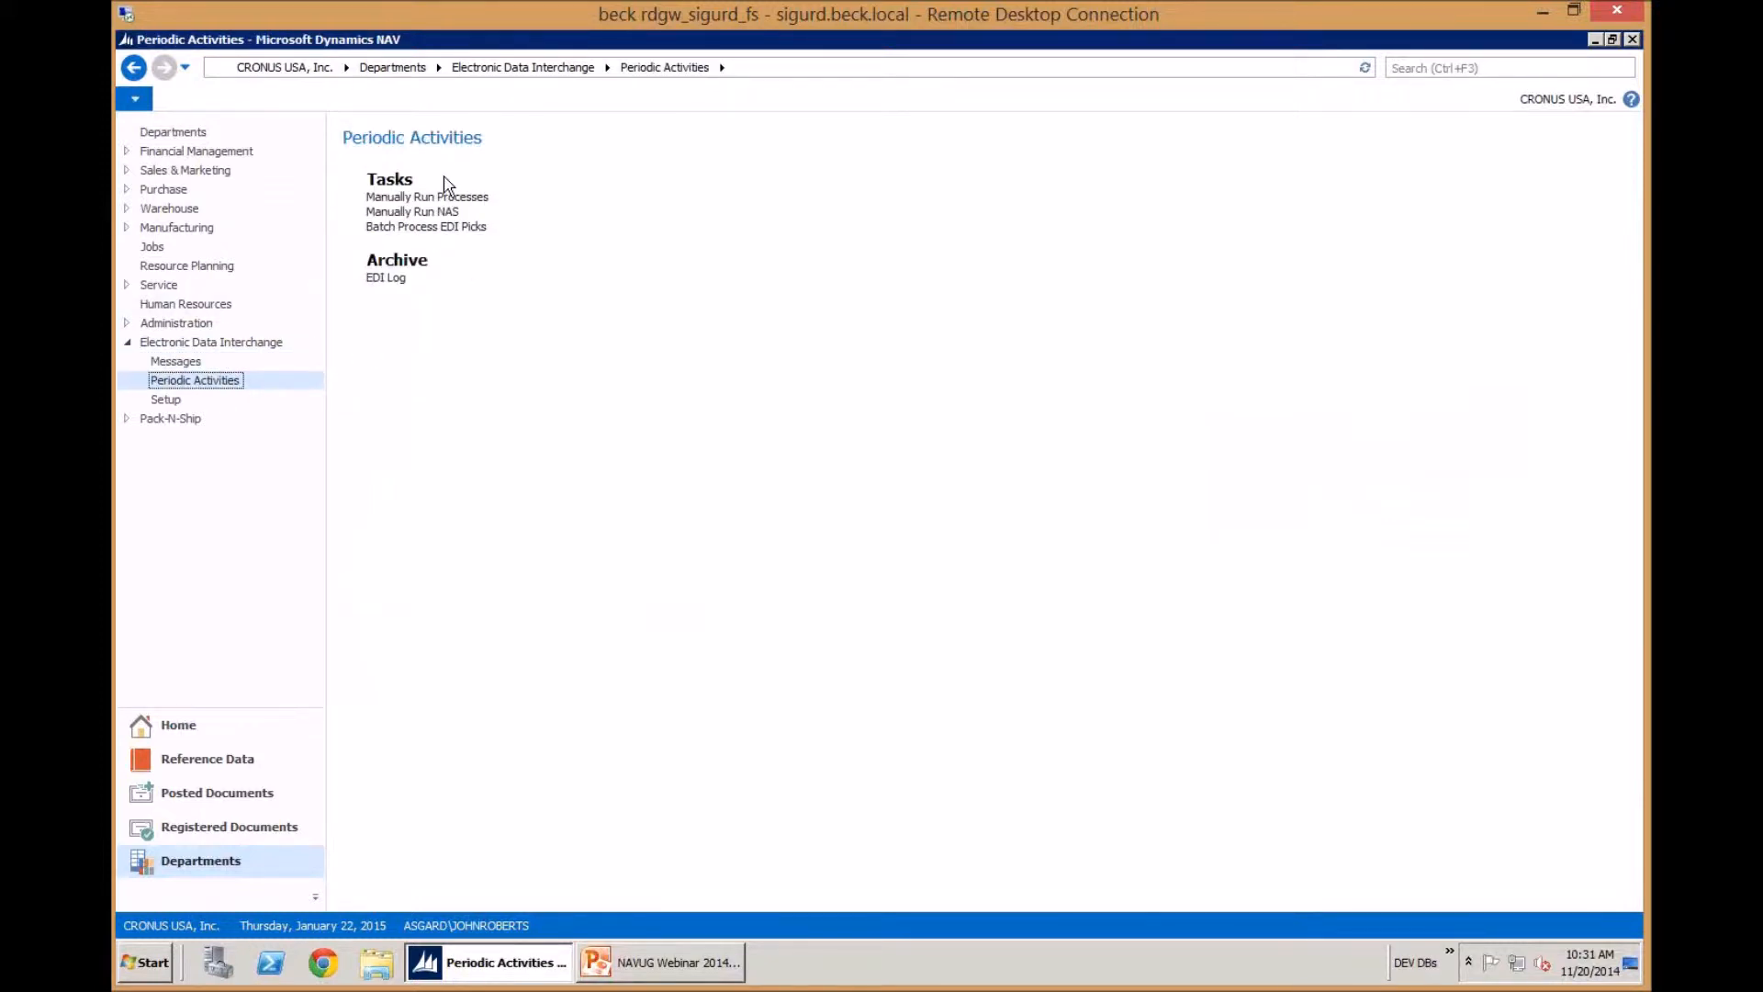
{"action": "left_click", "coordinate": [484, 198]}
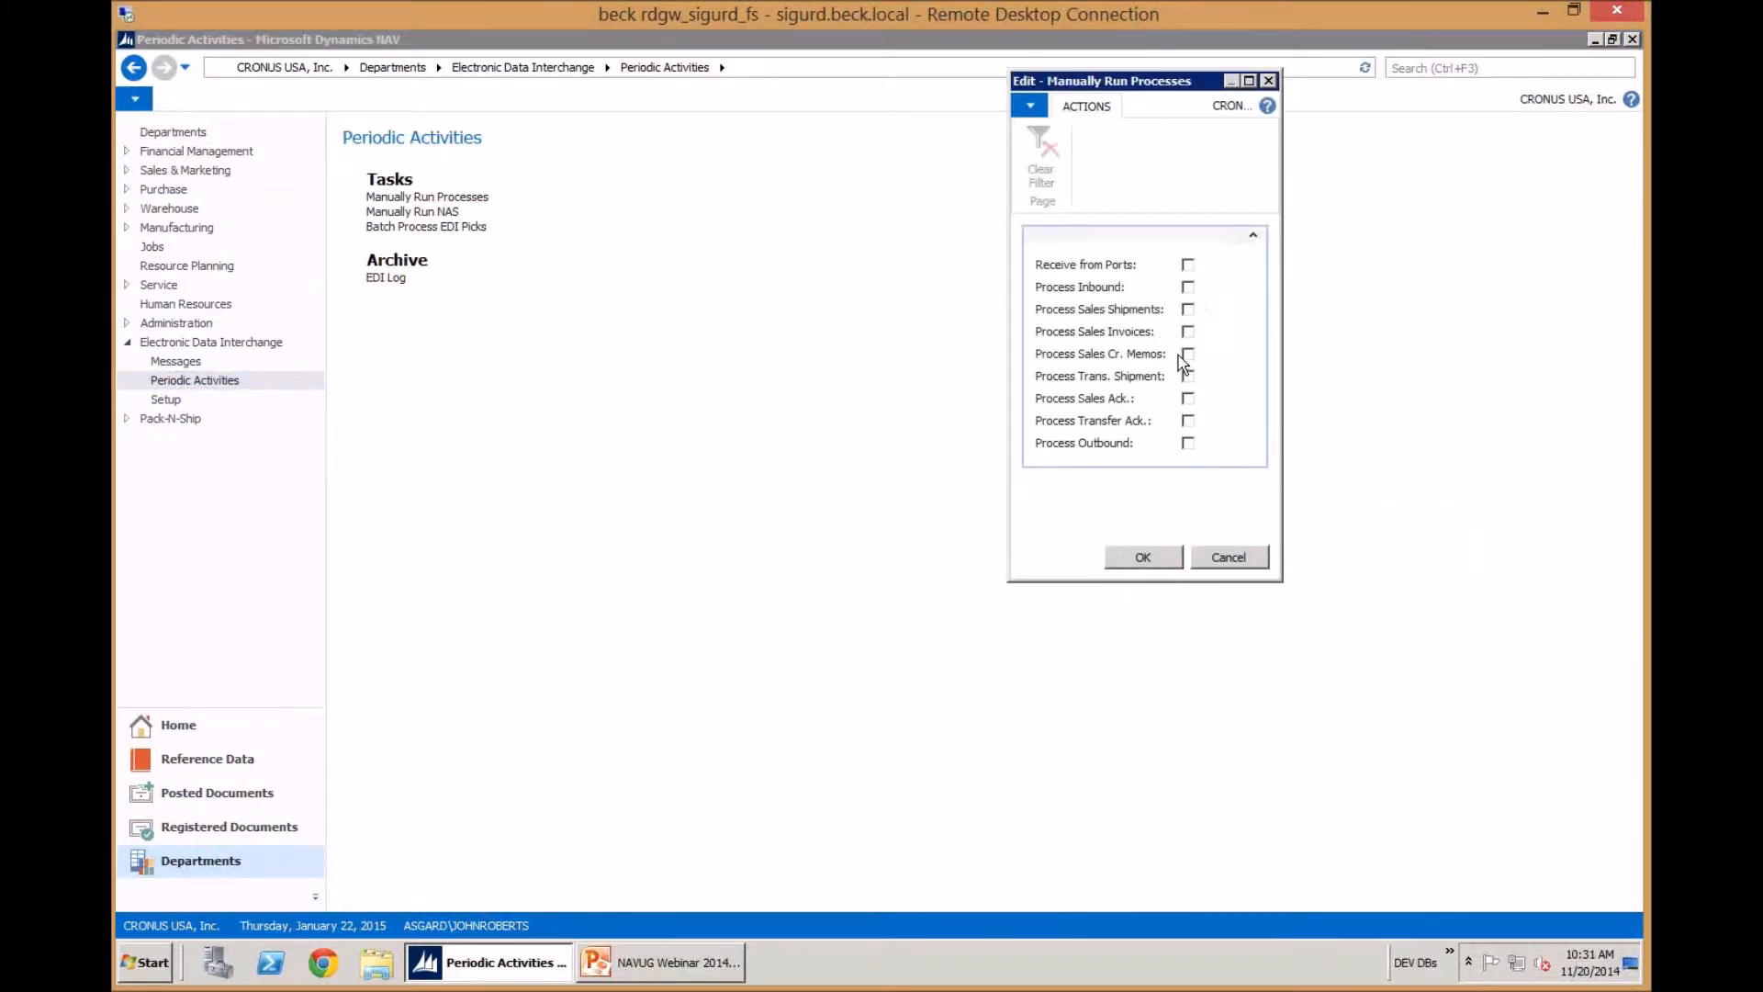
{"action": "left_click", "coordinate": [1230, 559]}
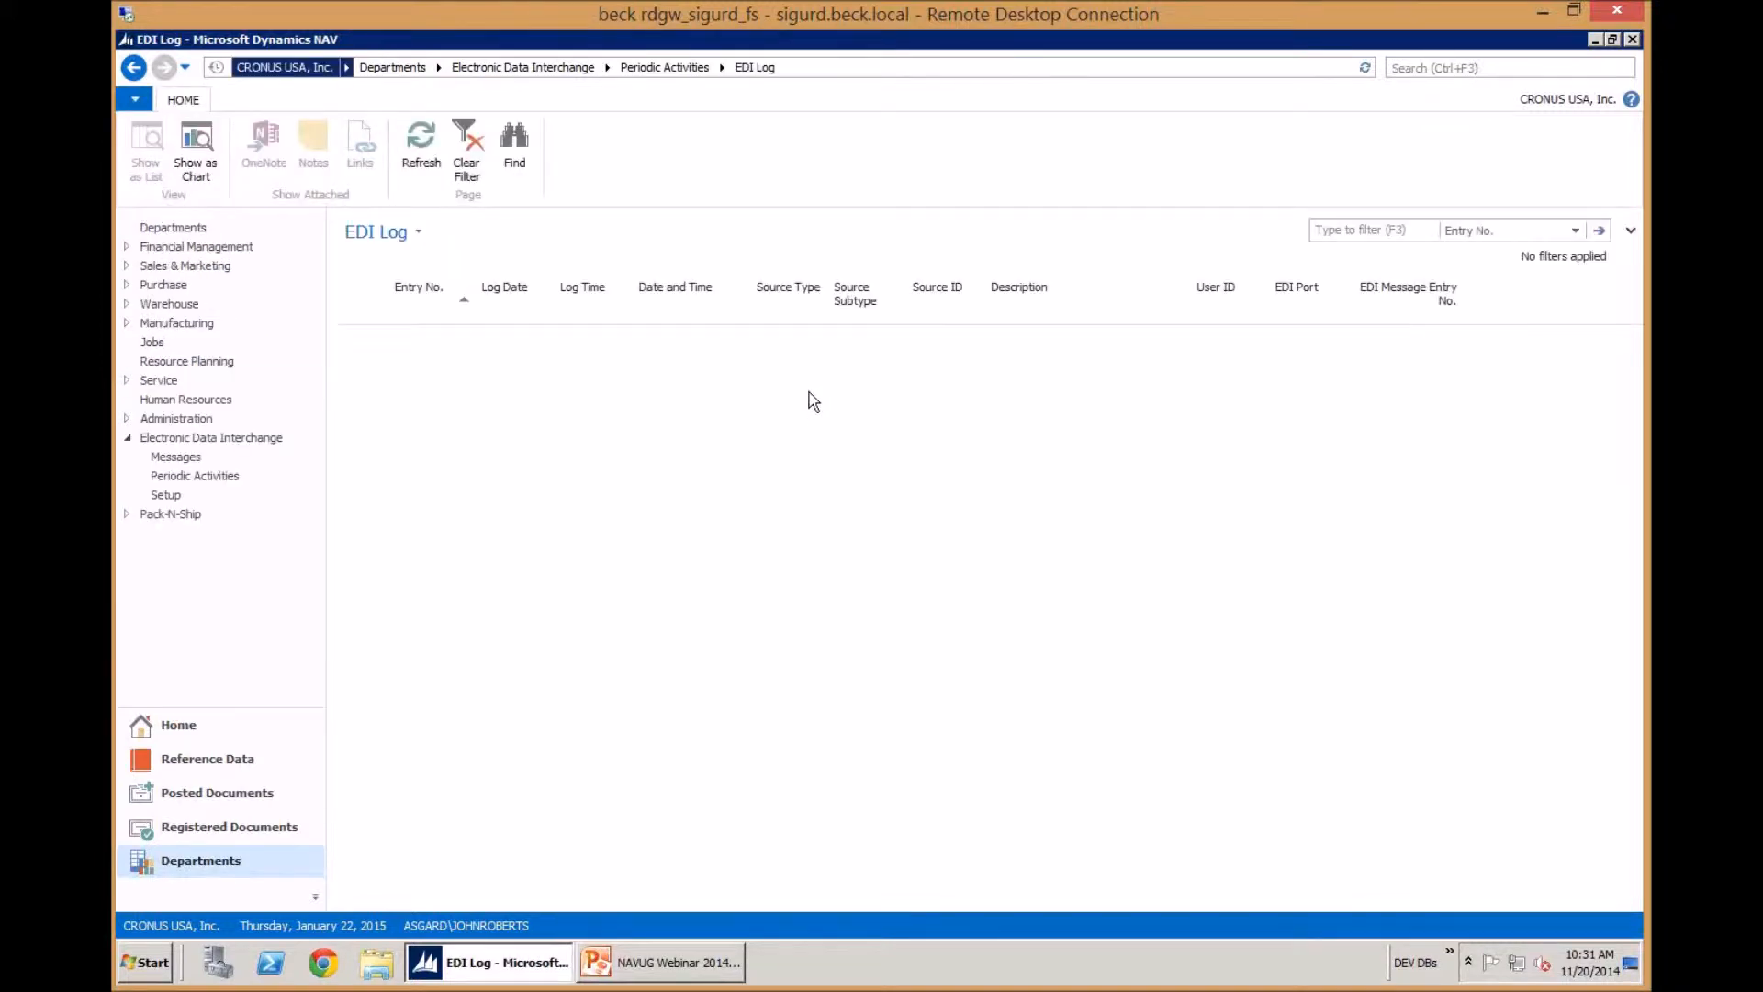
Examine the EDI Log entries through to the end of the log
{"action": "left_click", "coordinate": [809, 390]}
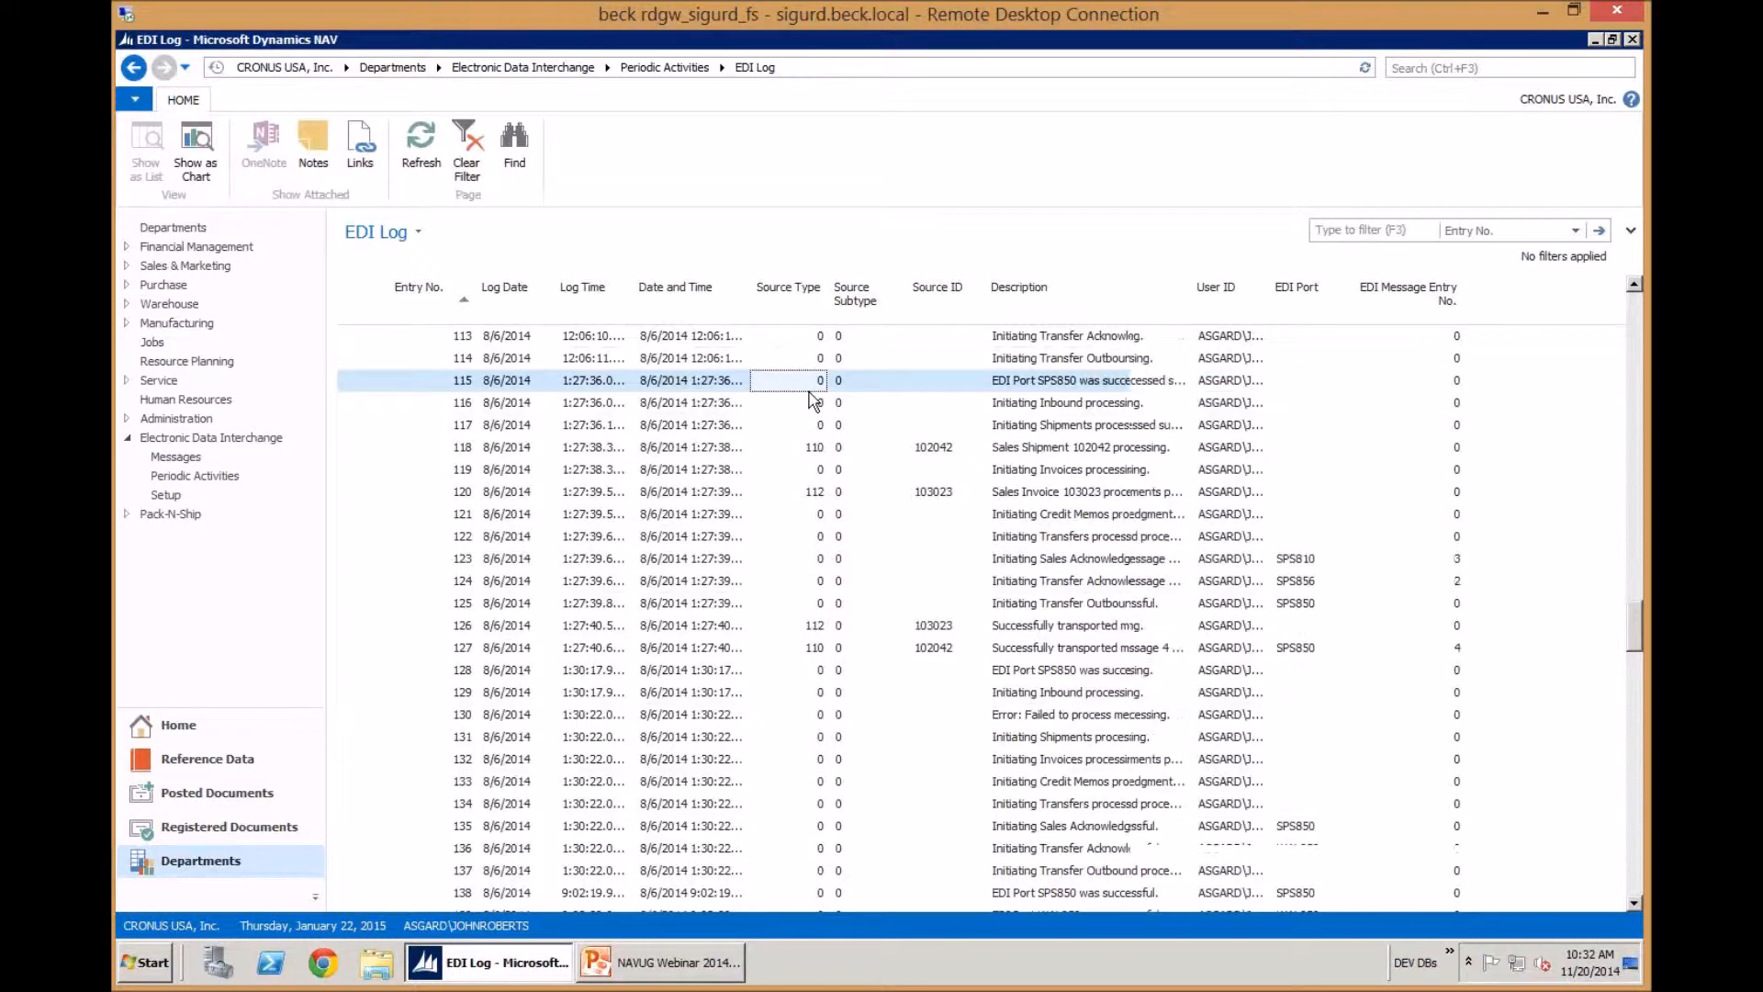
{"action": "key", "text": "Page_Down"}
{"action": "key", "text": "Page_Down"}
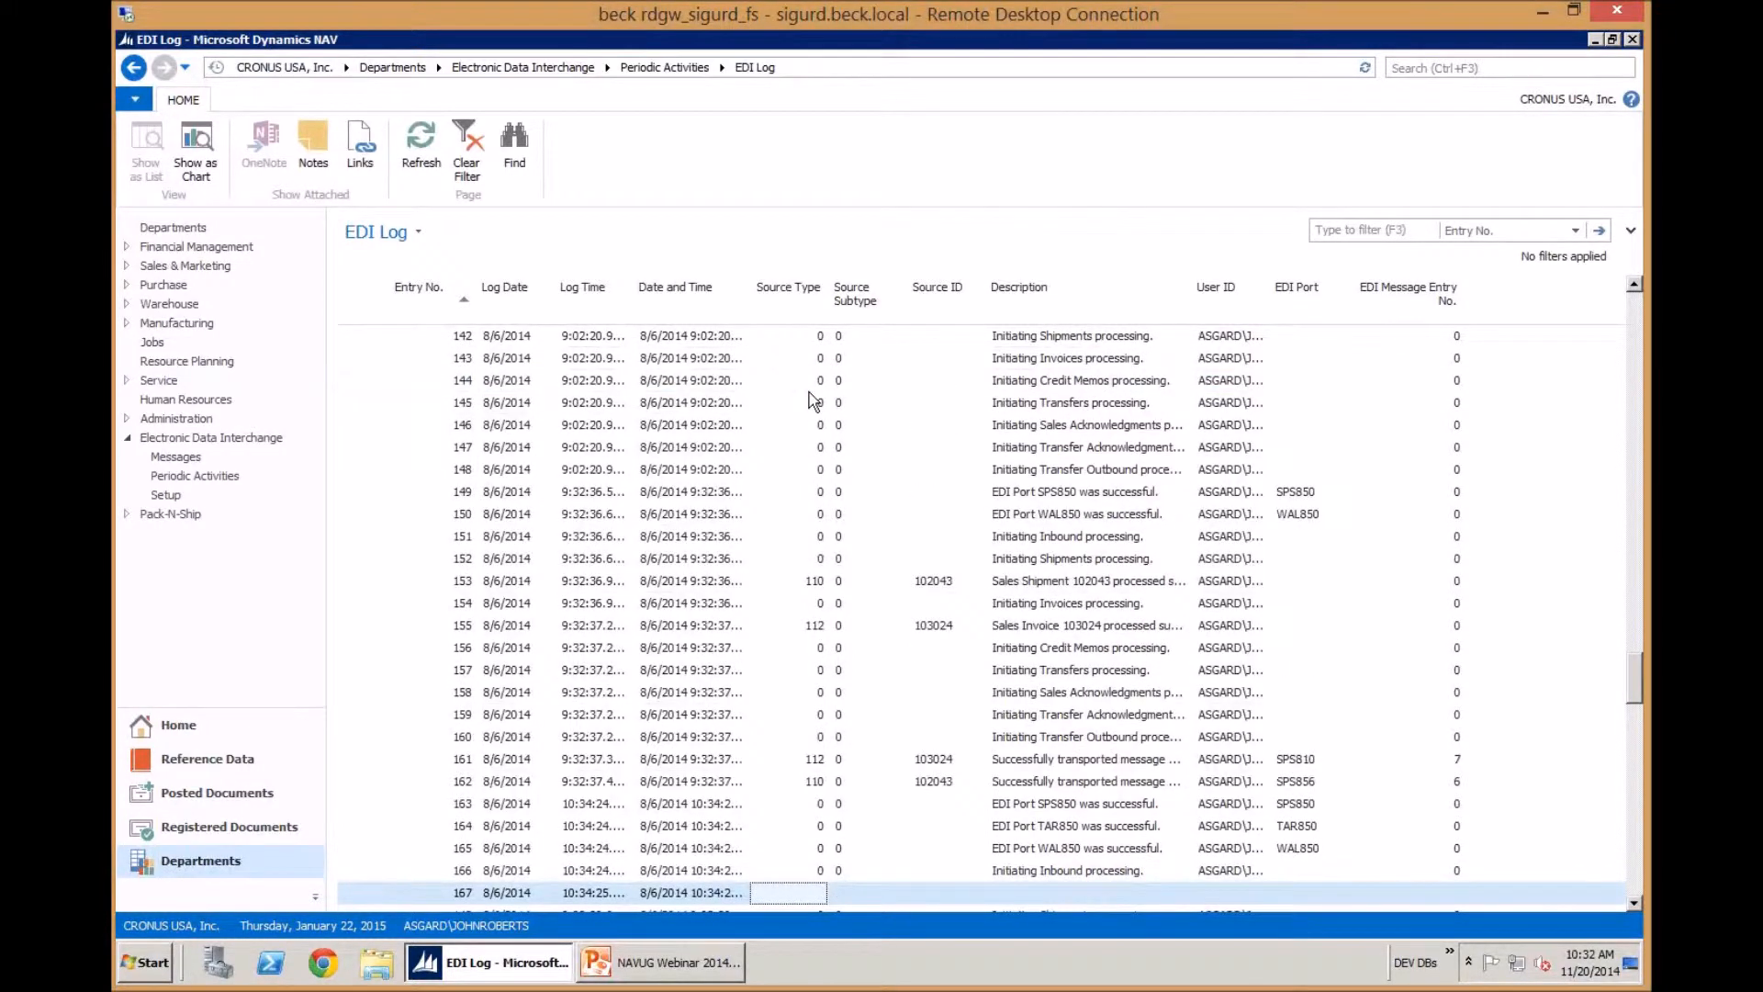
{"action": "key", "text": "Page_Down"}
{"action": "key", "text": "Page_Down"}
{"action": "key", "text": "Page_Down"}
{"action": "key", "text": "Page_Down"}
{"action": "key", "text": "Page_Down"}
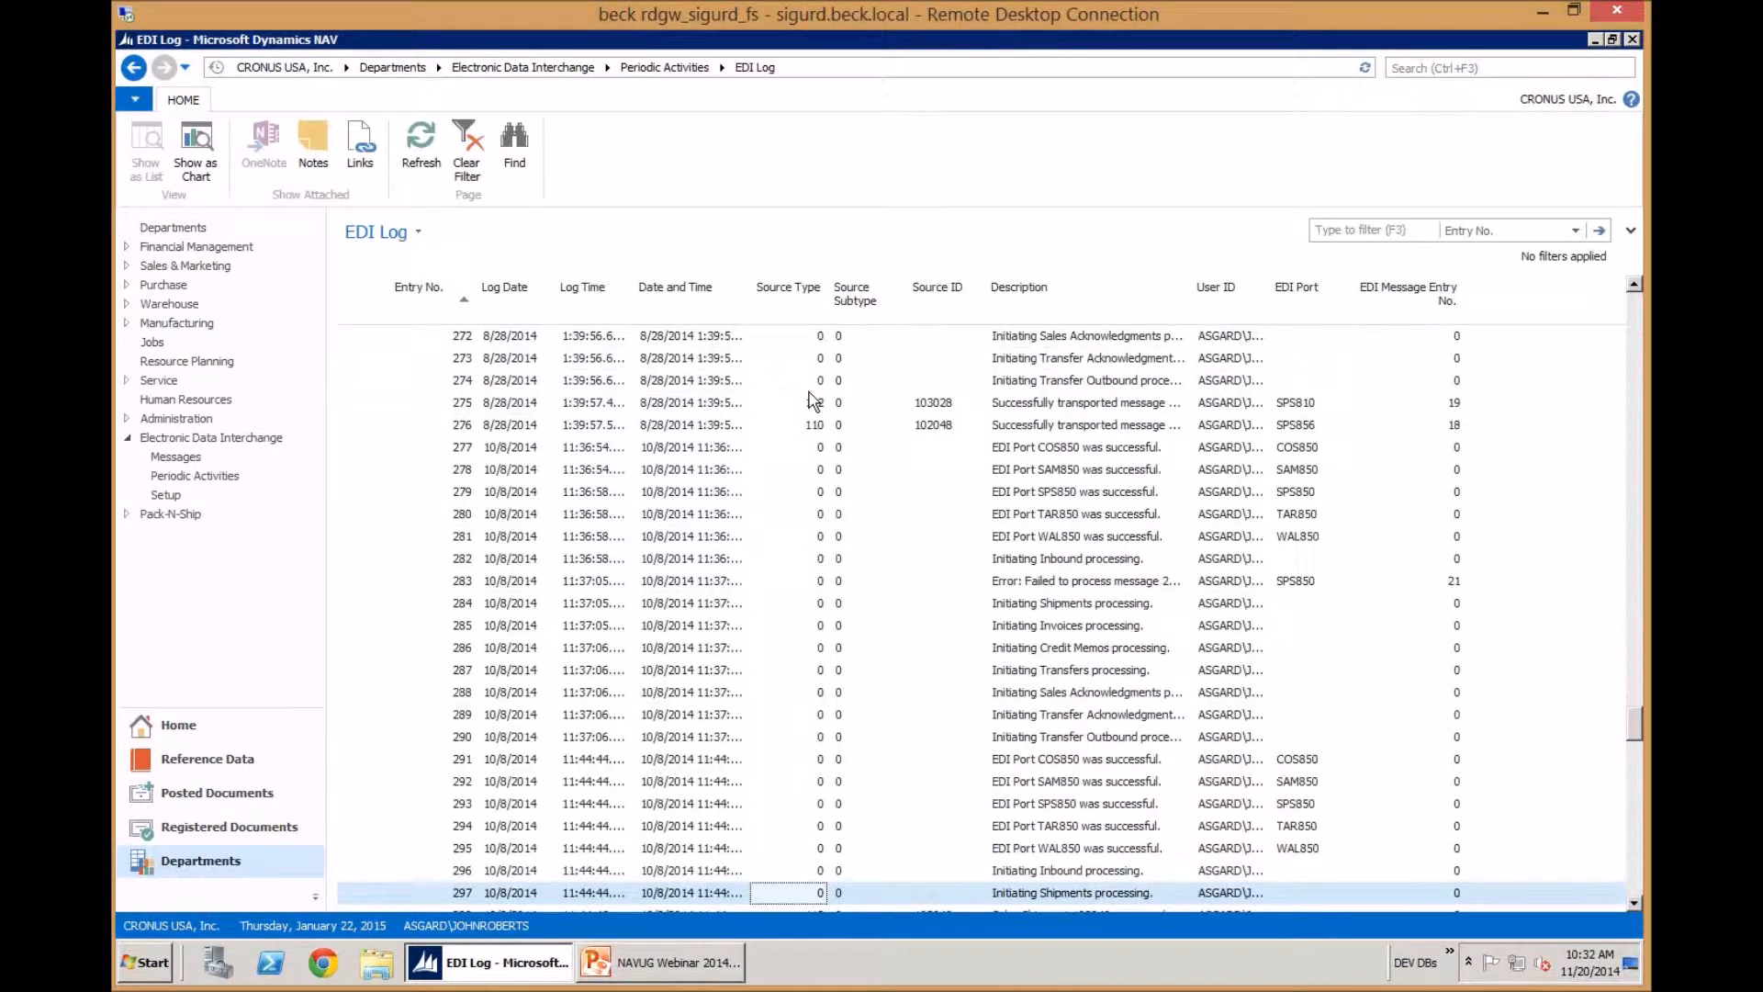
{"action": "key", "text": "Page_Down"}
{"action": "key", "text": "Page_Down"}
{"action": "key", "text": "Page_Down"}
{"action": "key", "text": "Page_Down"}
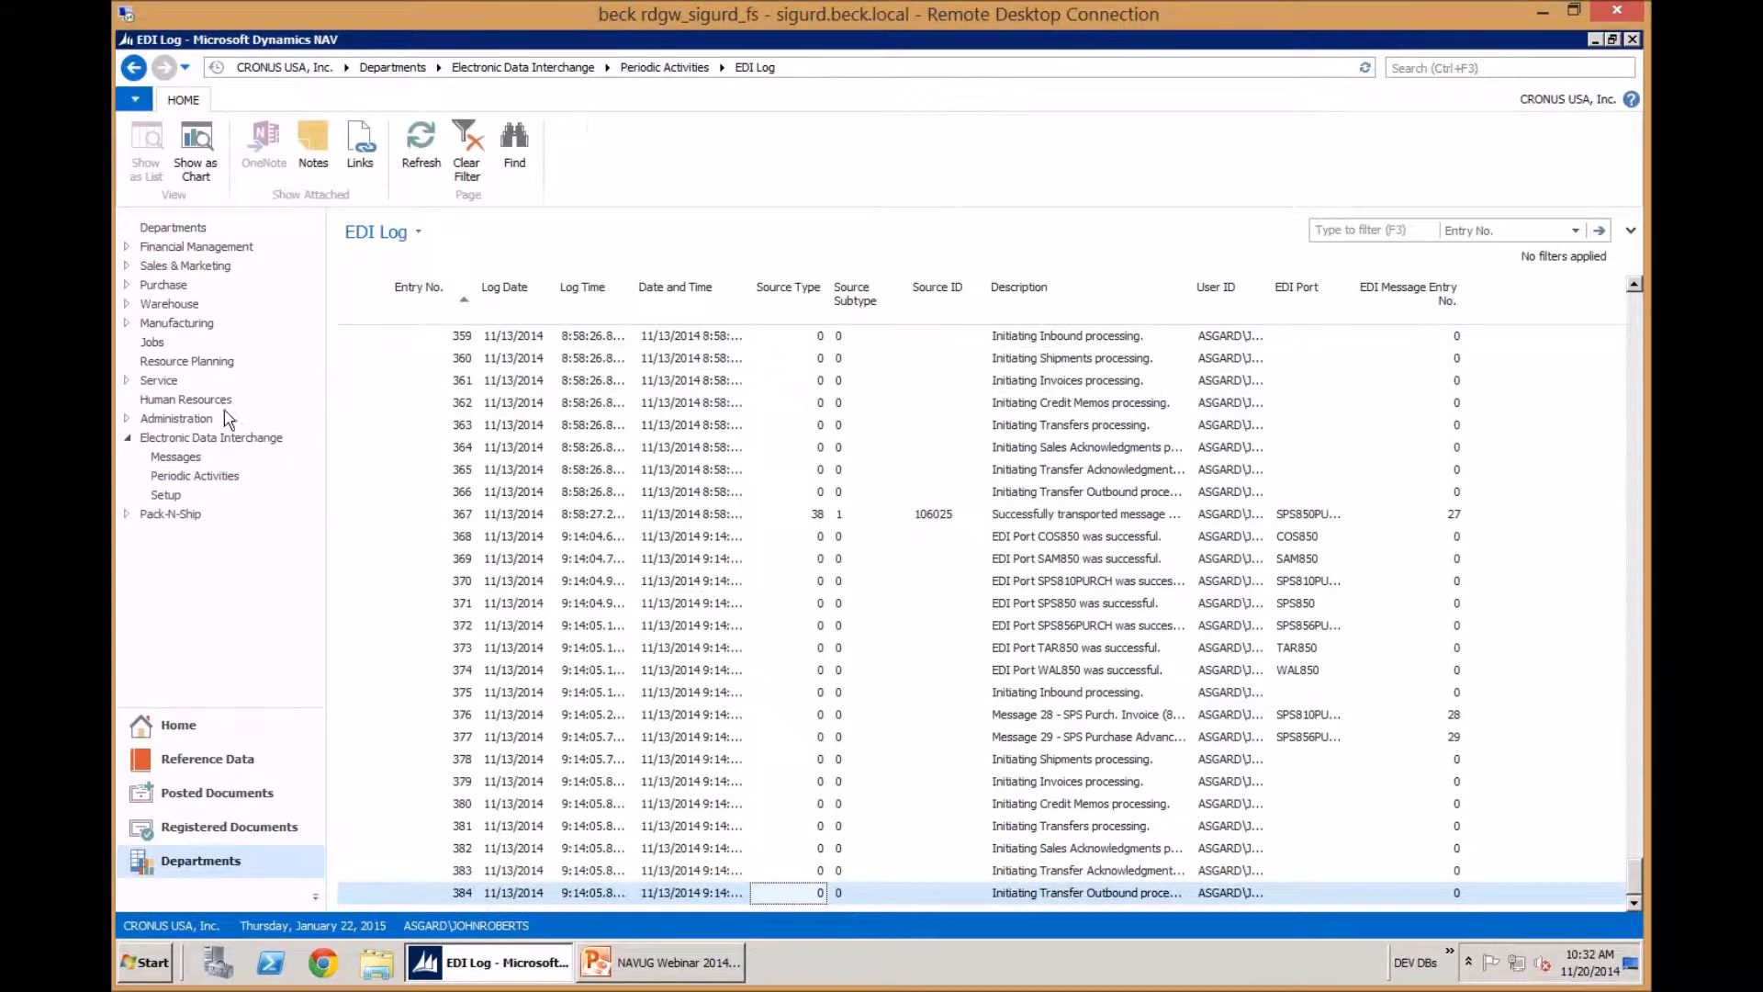
Open the EDI Setup card and switch the default inbound connection type to FTP, selecting its default inbound address
{"action": "left_click", "coordinate": [167, 501]}
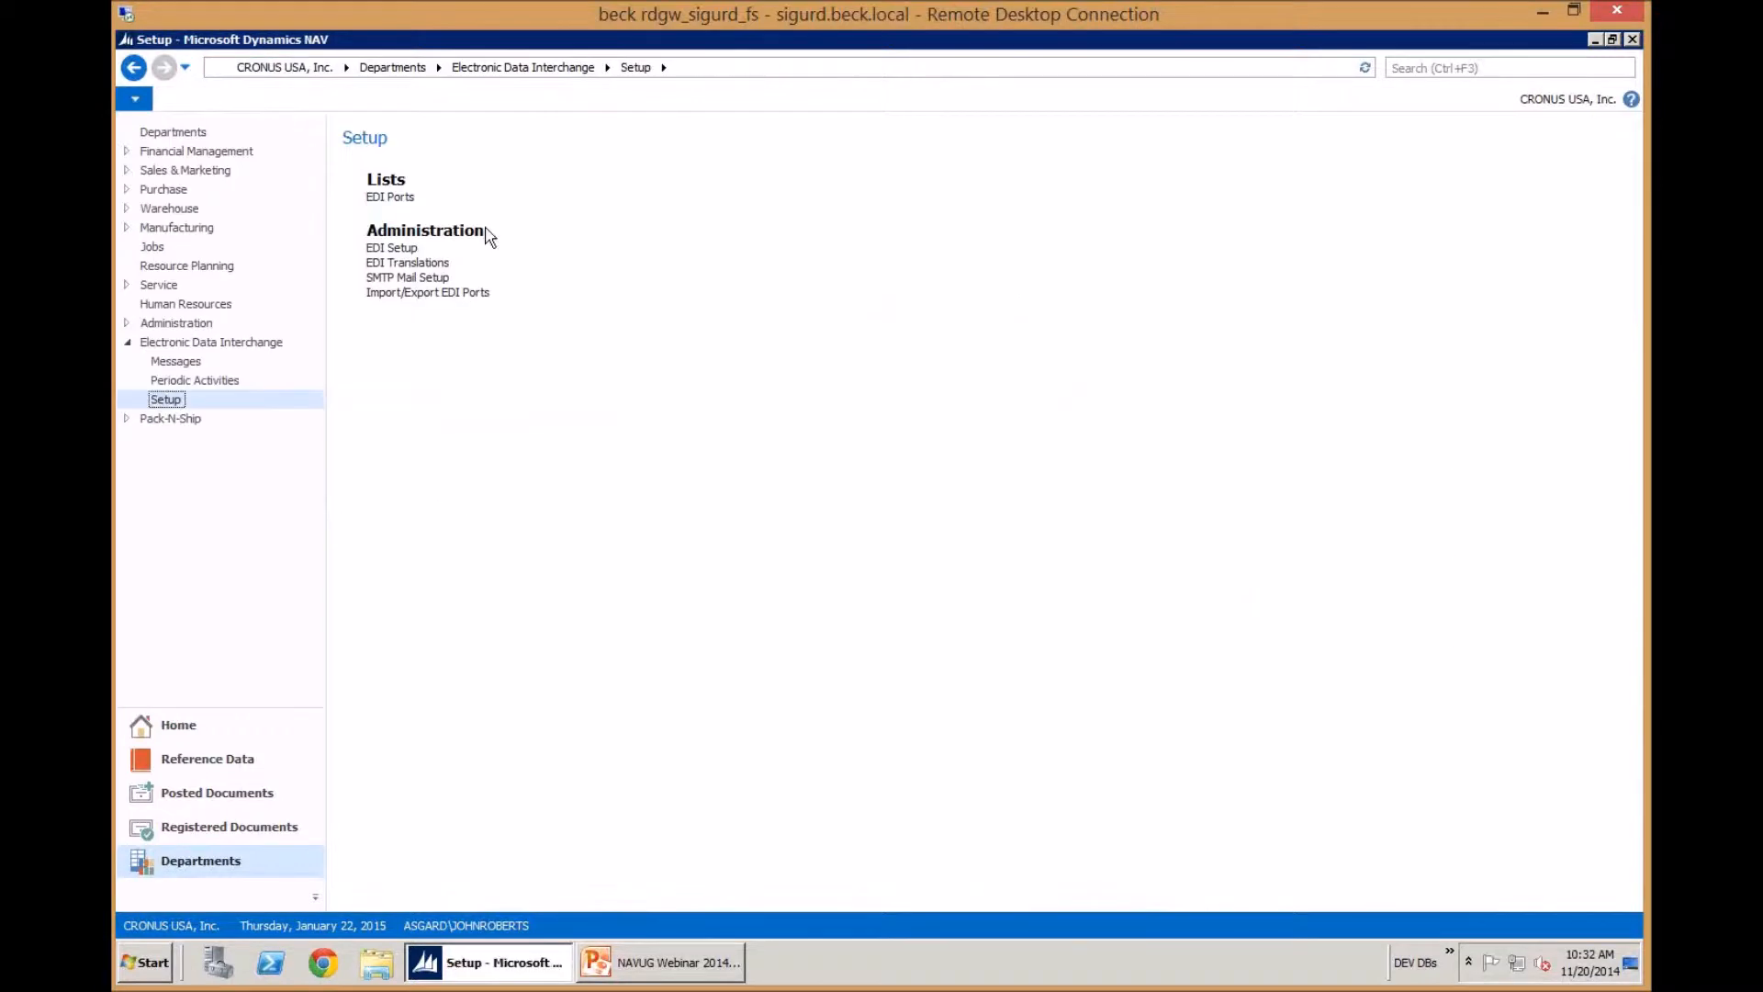
{"action": "left_click", "coordinate": [411, 250]}
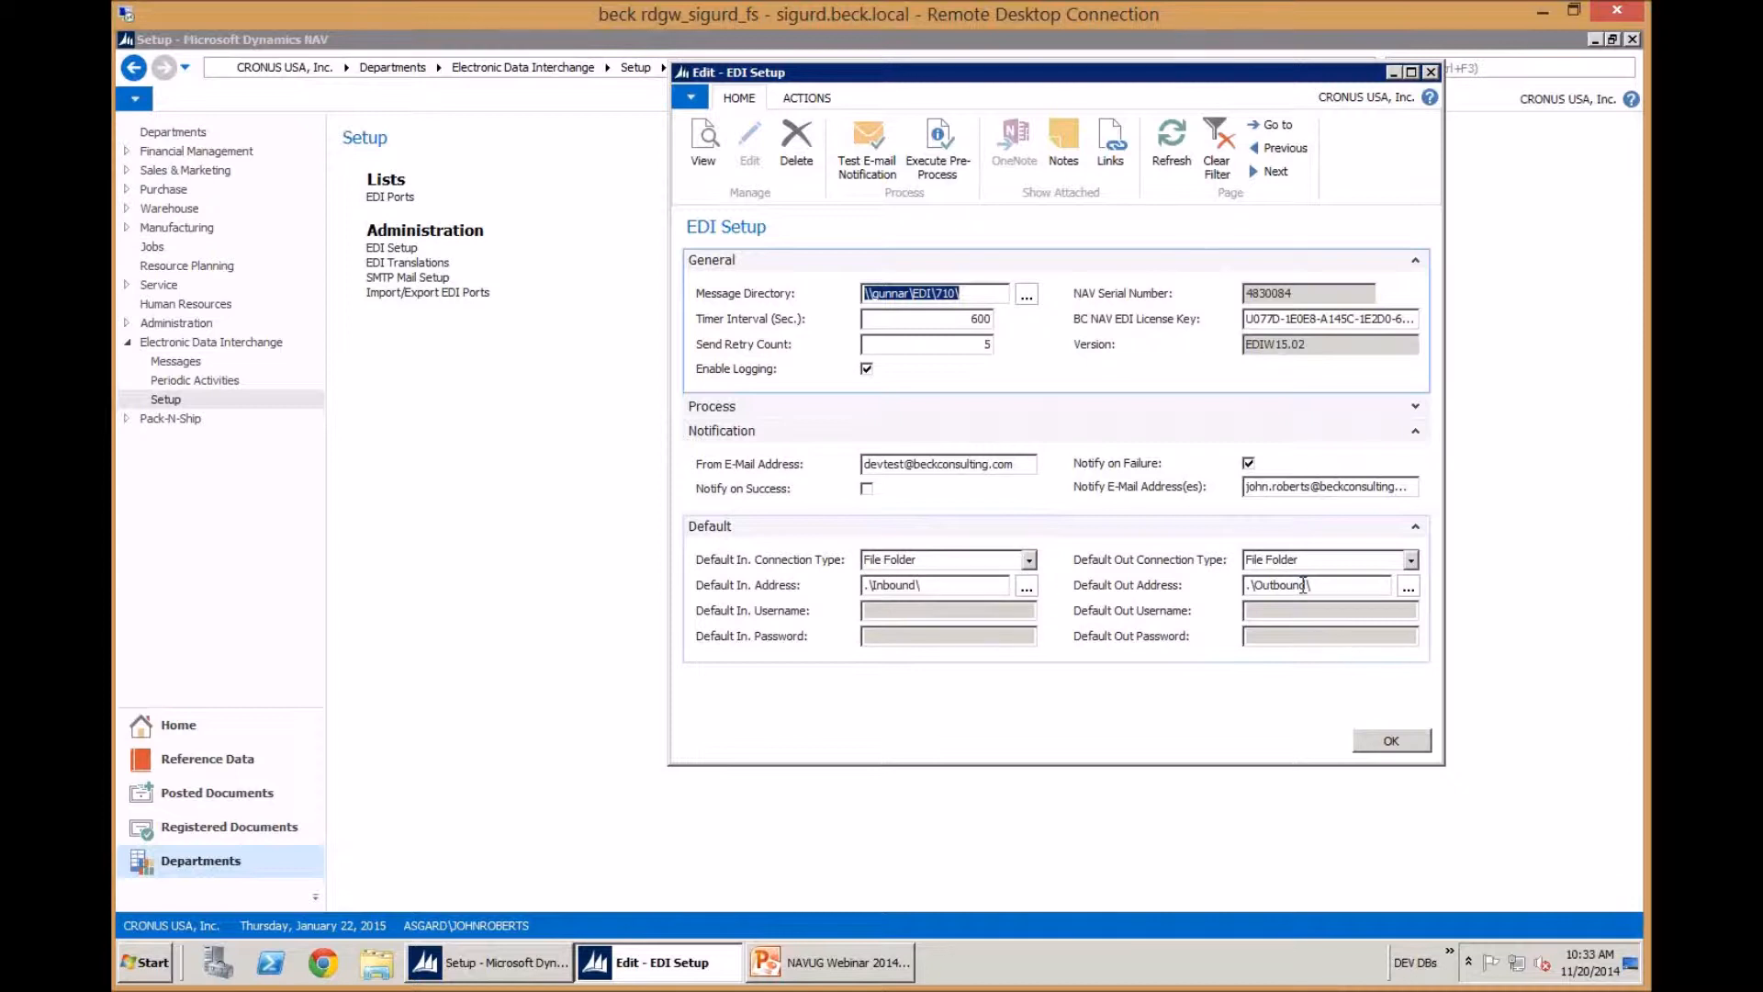
{"action": "left_click", "coordinate": [1028, 559]}
{"action": "left_click", "coordinate": [895, 613]}
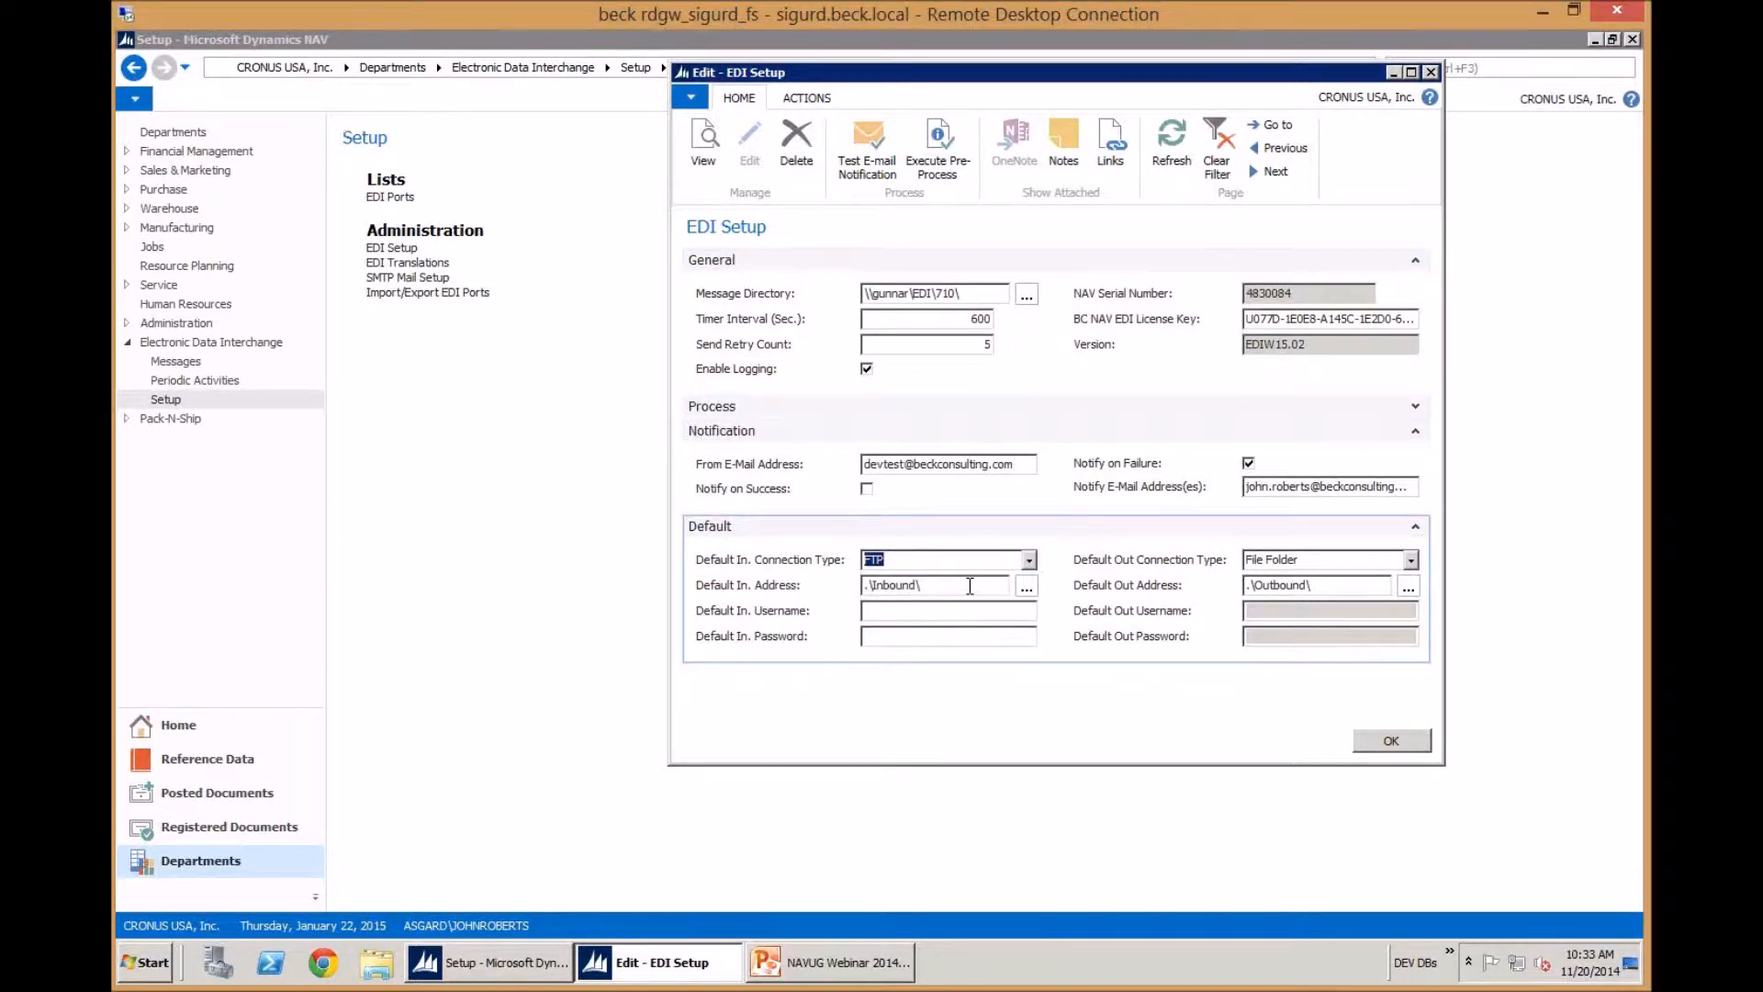
{"action": "left_click_drag", "start_coordinate": [969, 586], "coordinate": [810, 587]}
Set the default inbound connection type back to File Folder and close the EDI Setup card
{"action": "left_click", "coordinate": [1028, 560]}
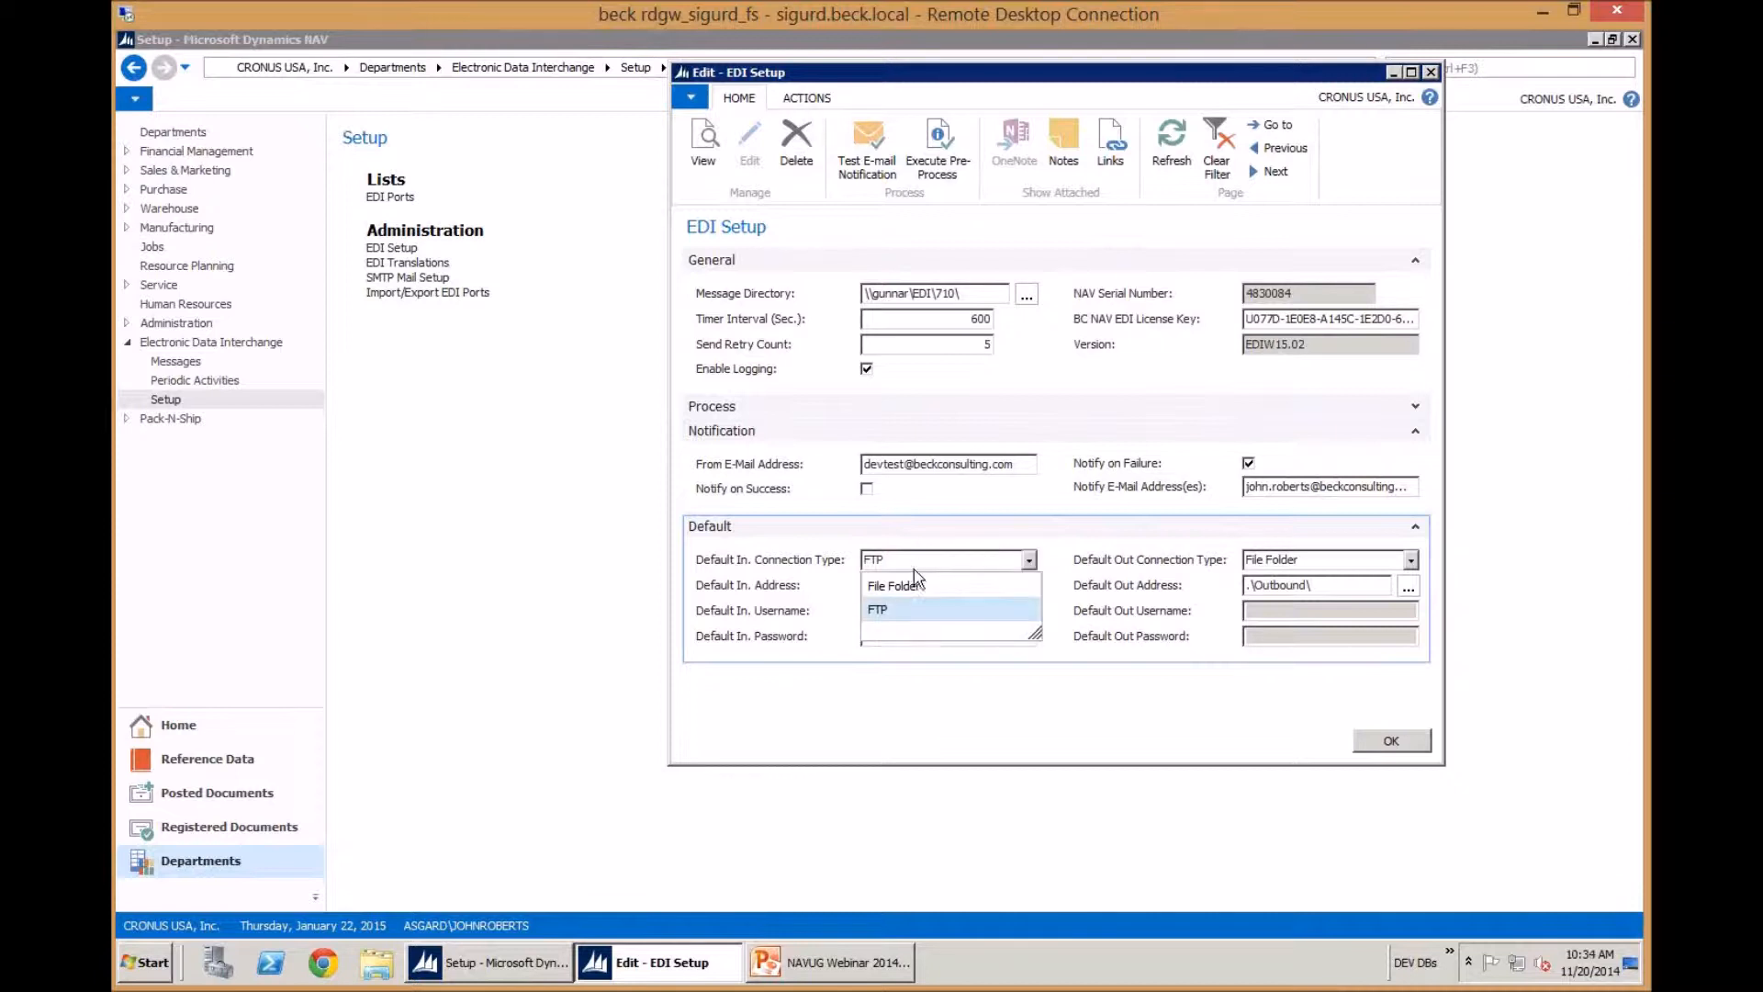
{"action": "left_click", "coordinate": [918, 582]}
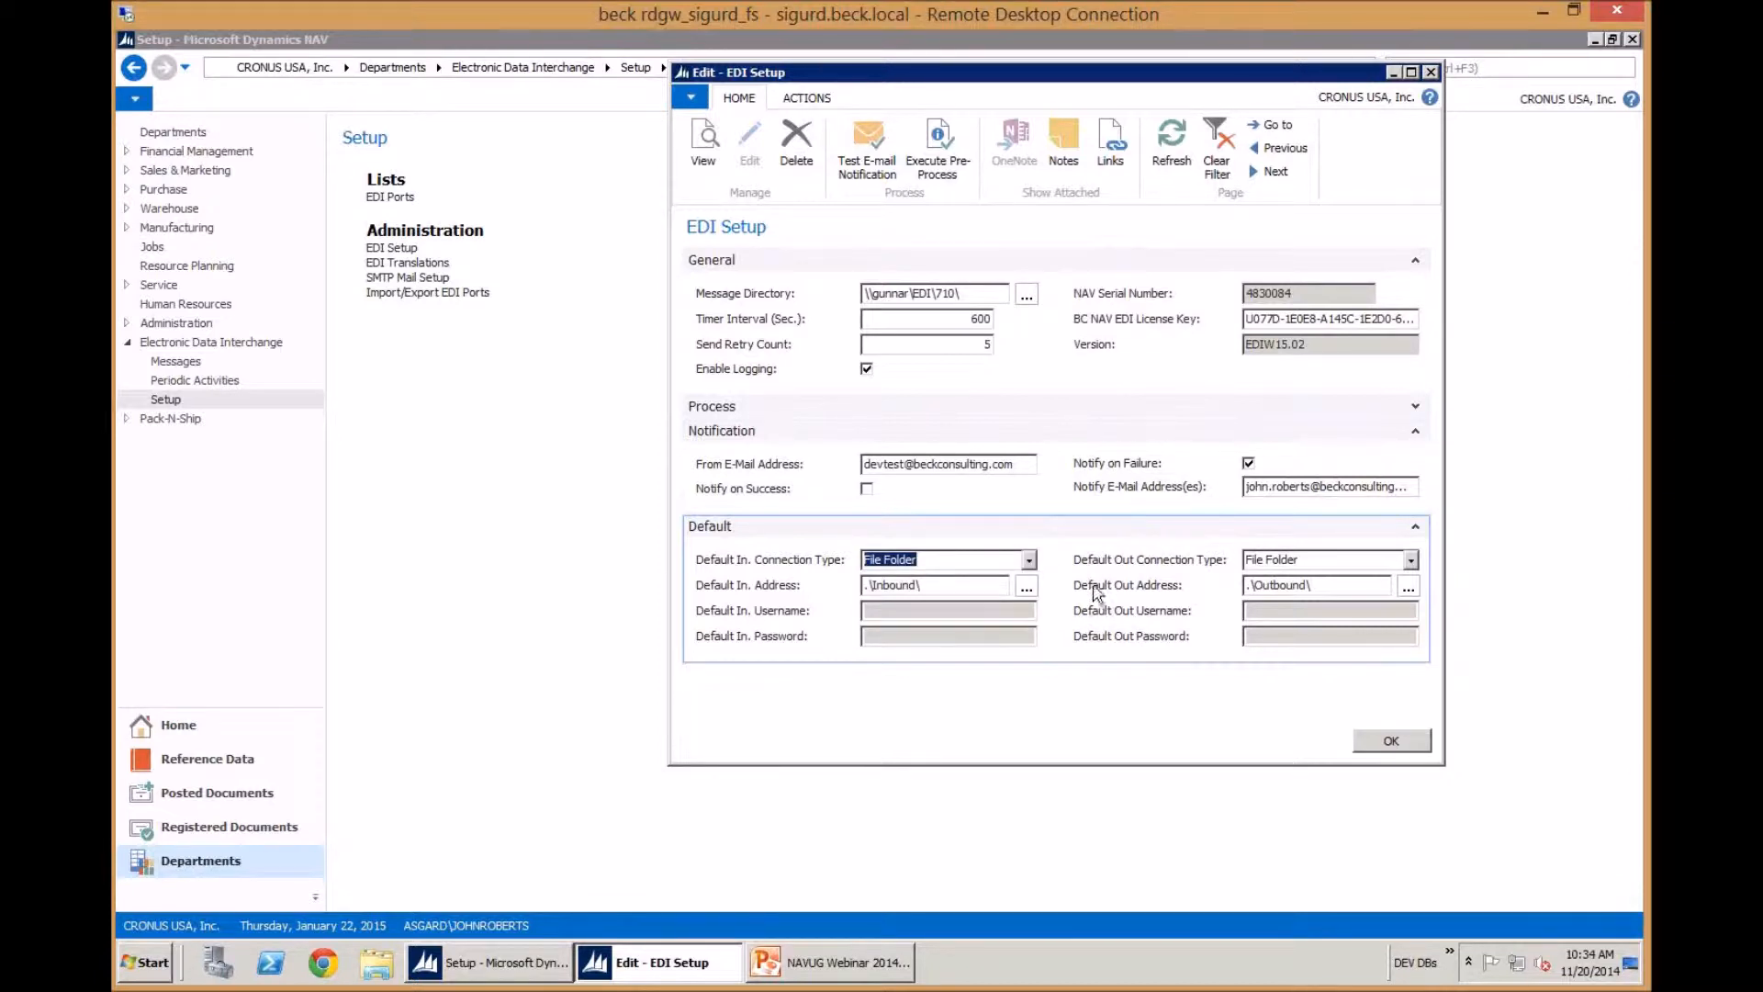
{"action": "left_click", "coordinate": [1383, 742]}
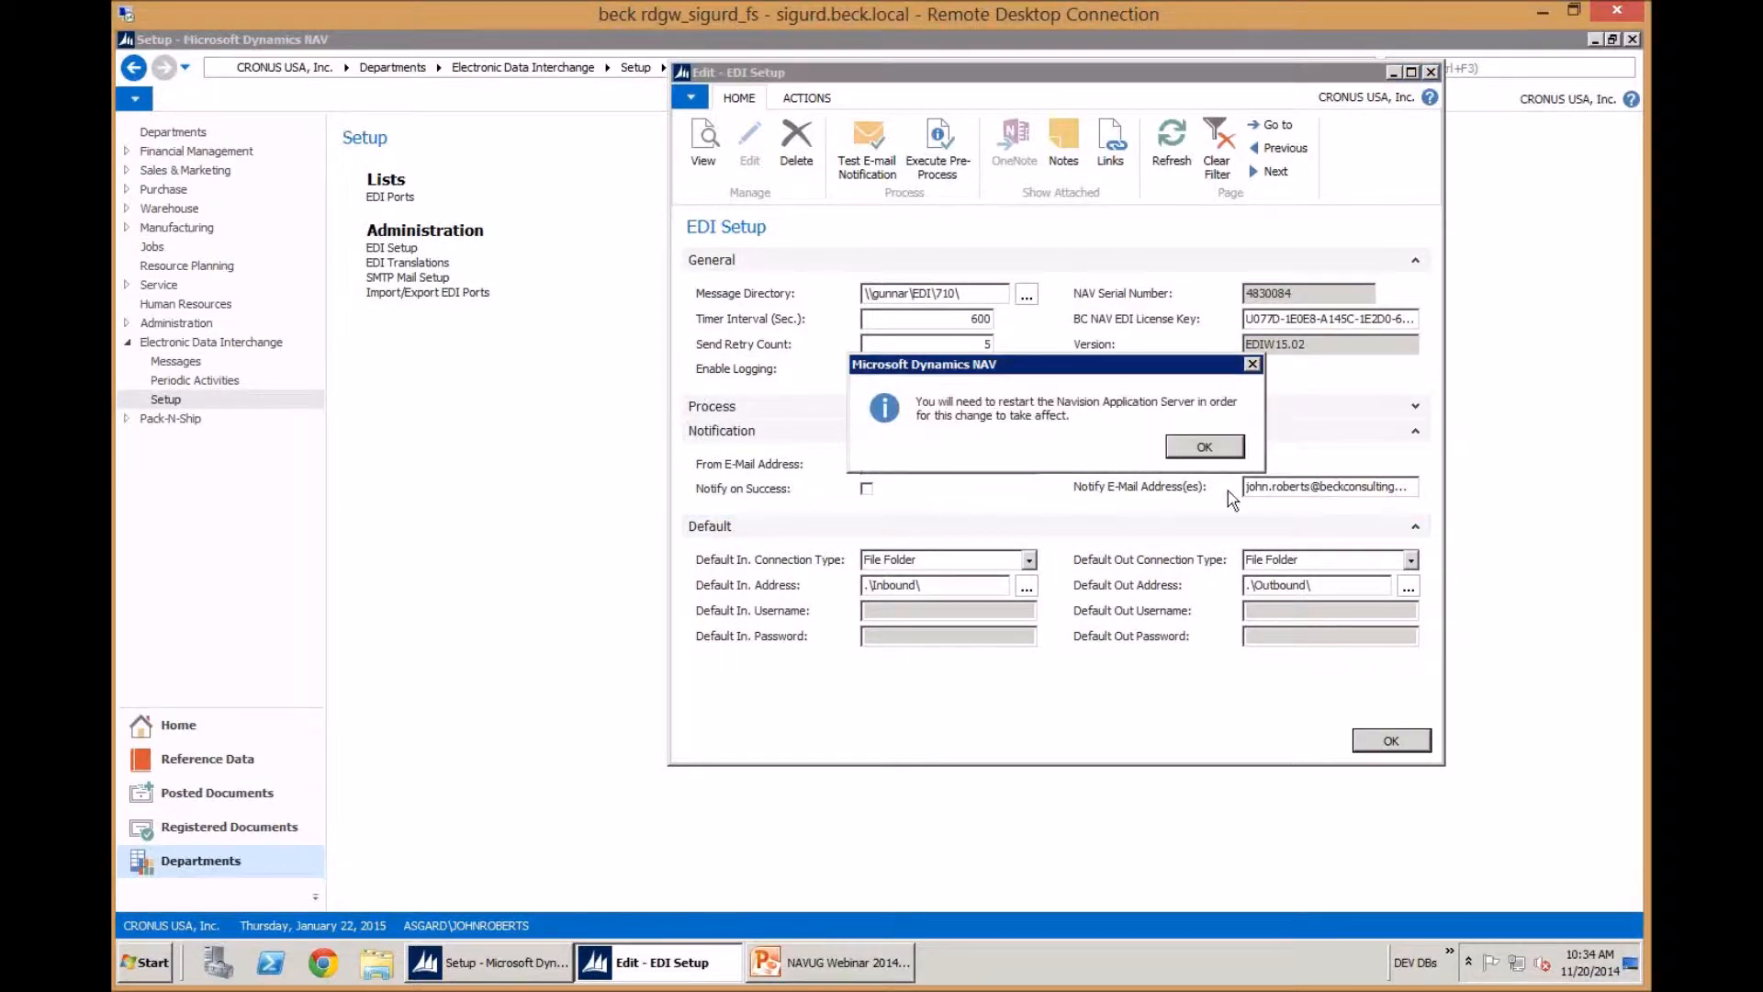
{"action": "left_click", "coordinate": [1187, 447]}
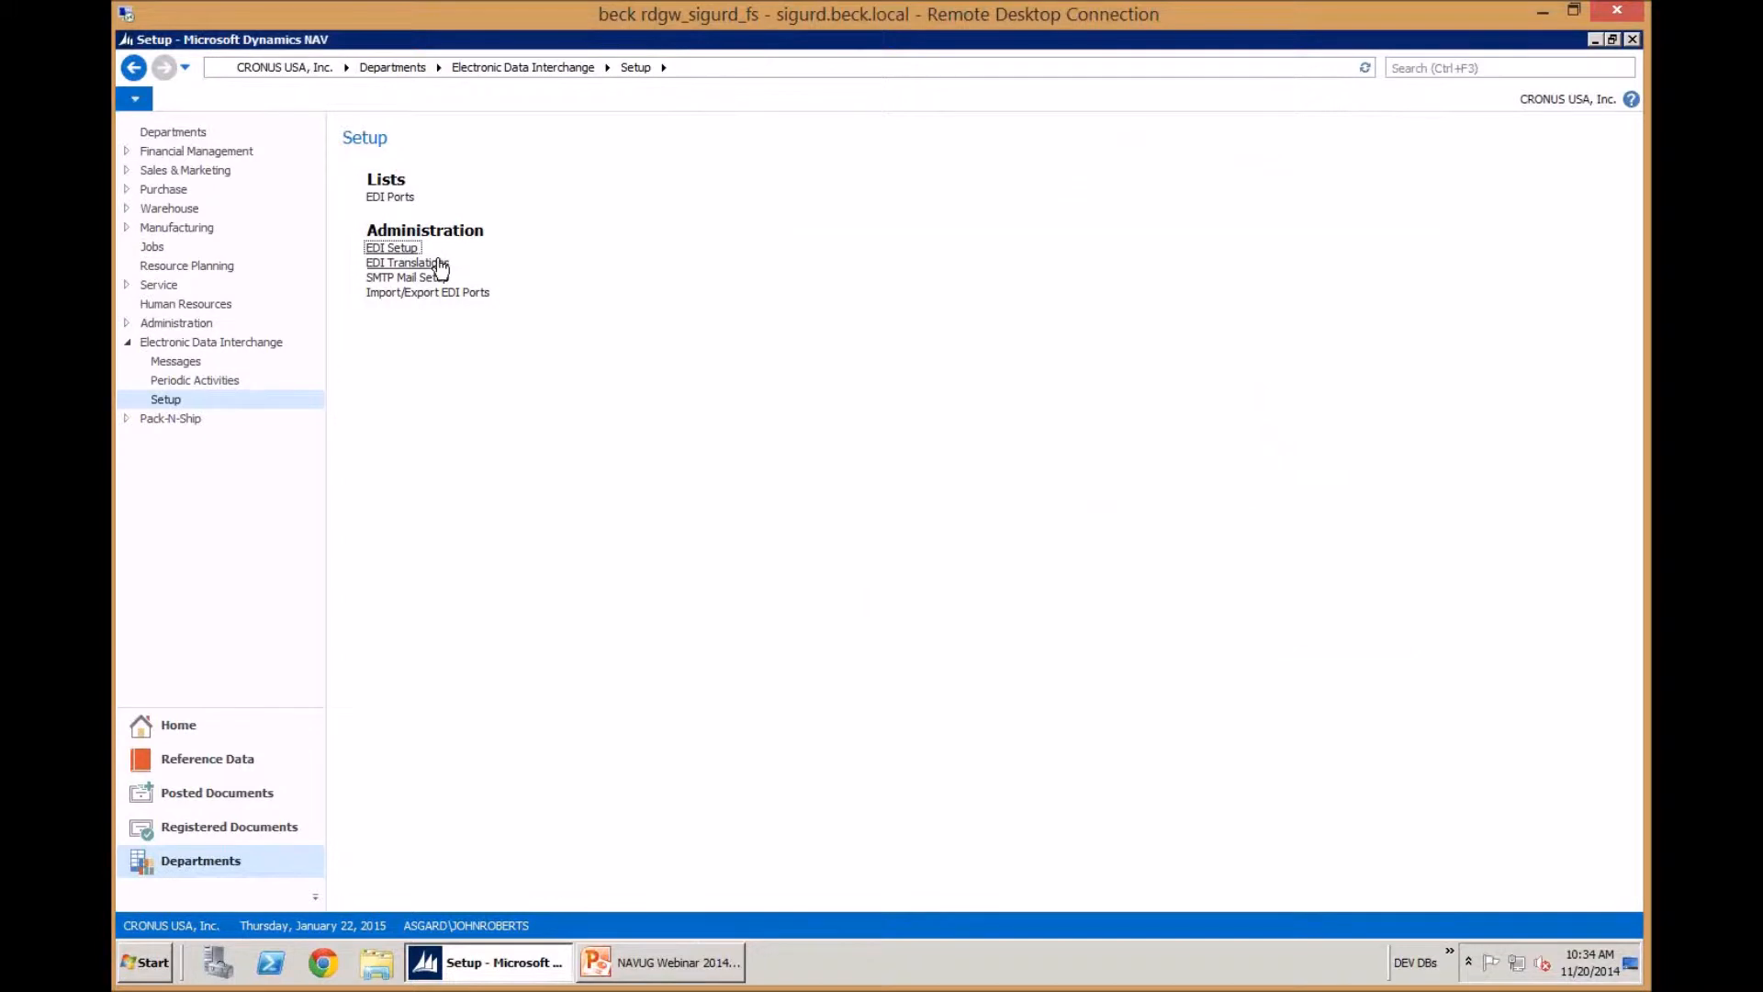
Filter the EDI Ports list by code SPS and show the Format settings on the SPS850 port card
{"action": "left_click", "coordinate": [390, 198]}
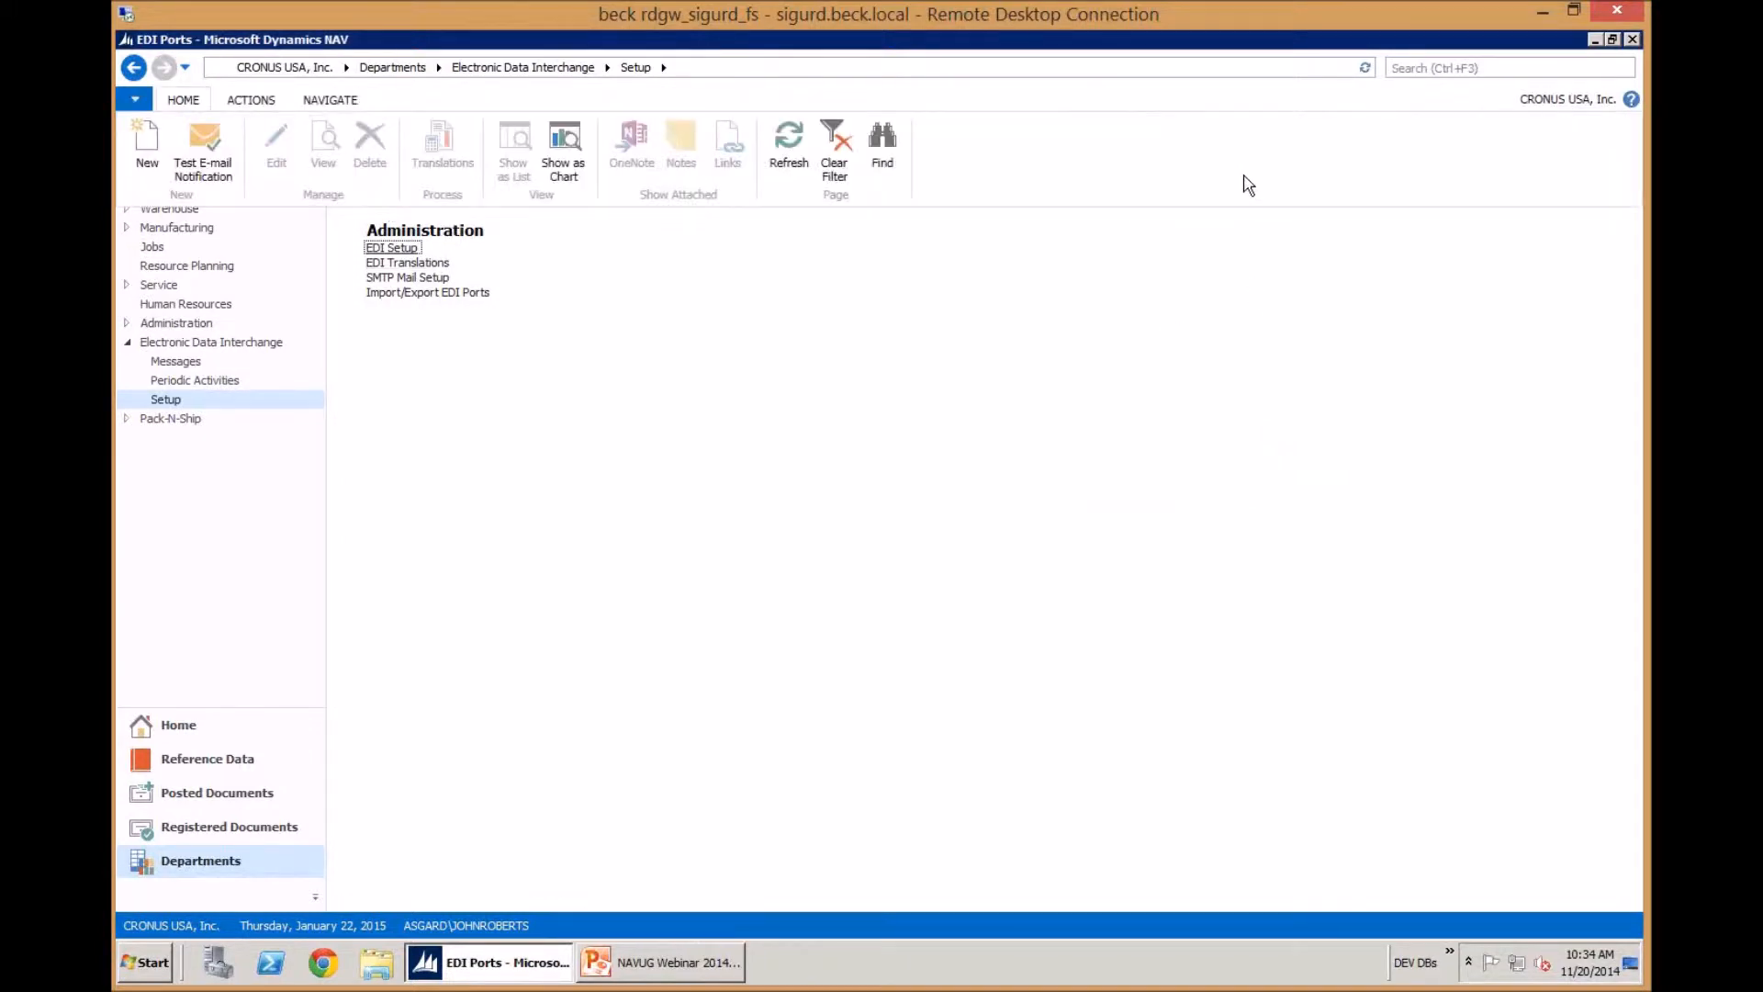
{"action": "type", "text": "SS"}
{"action": "key", "text": "BackSpace"}
{"action": "type", "text": "PS850"}
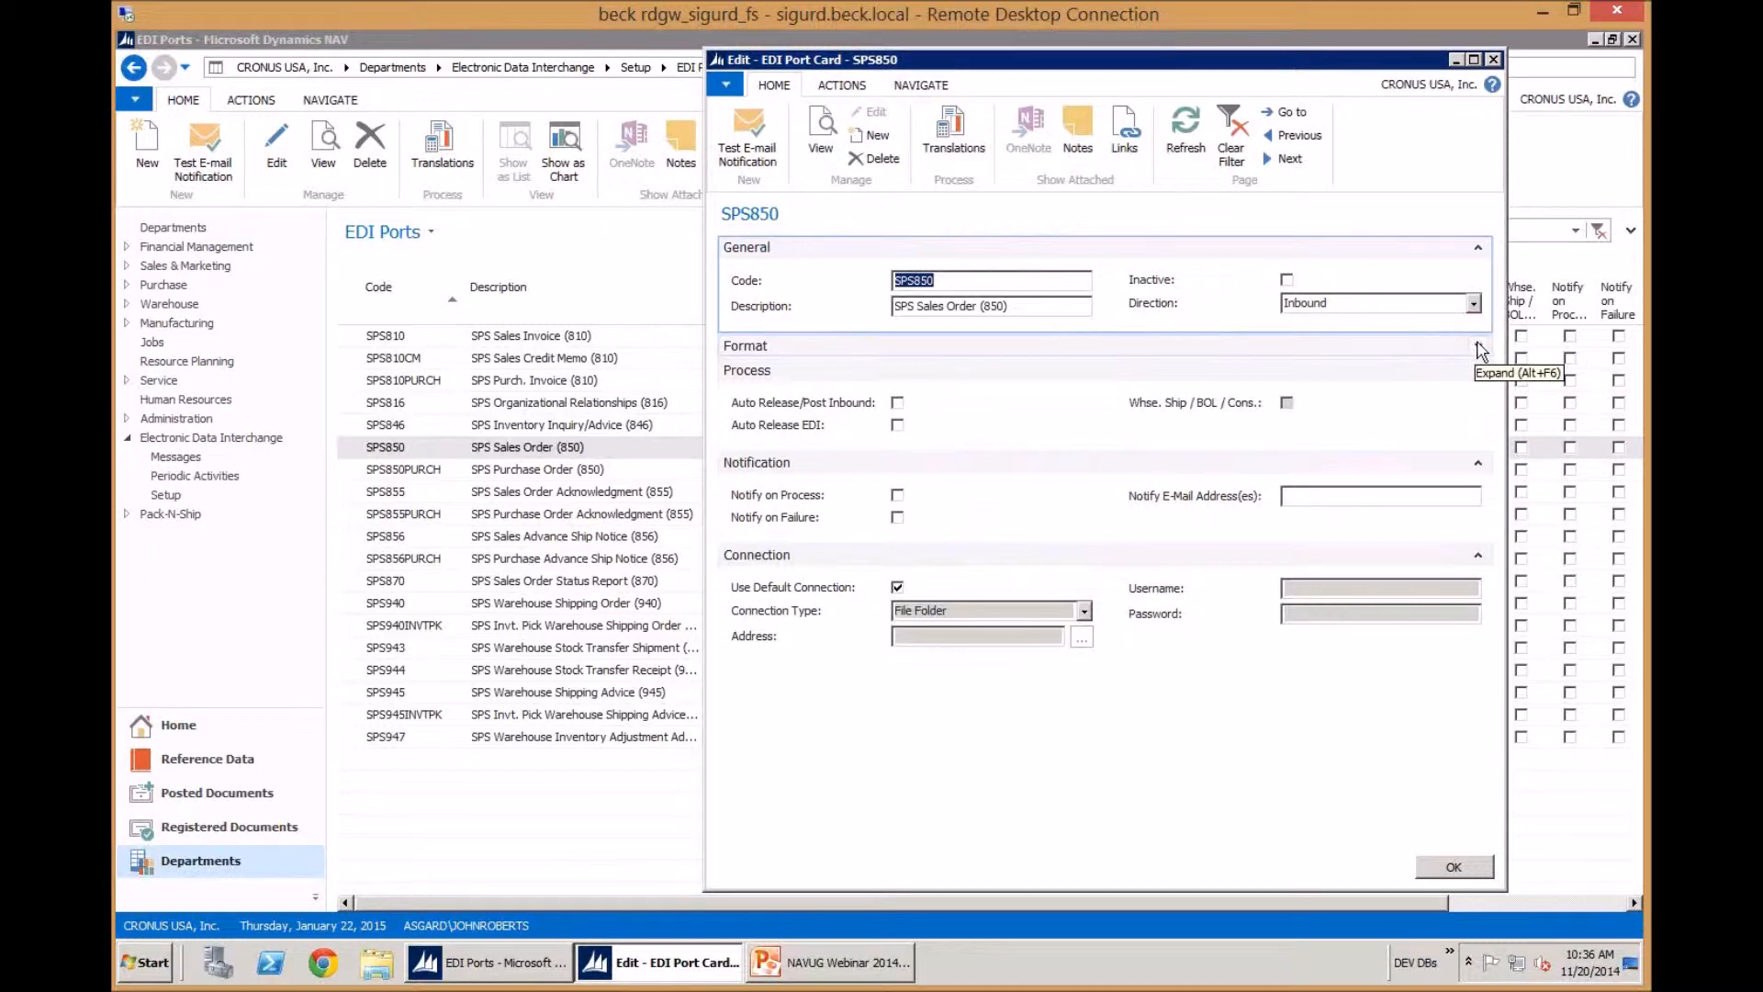
{"action": "key", "text": "alt+F6"}
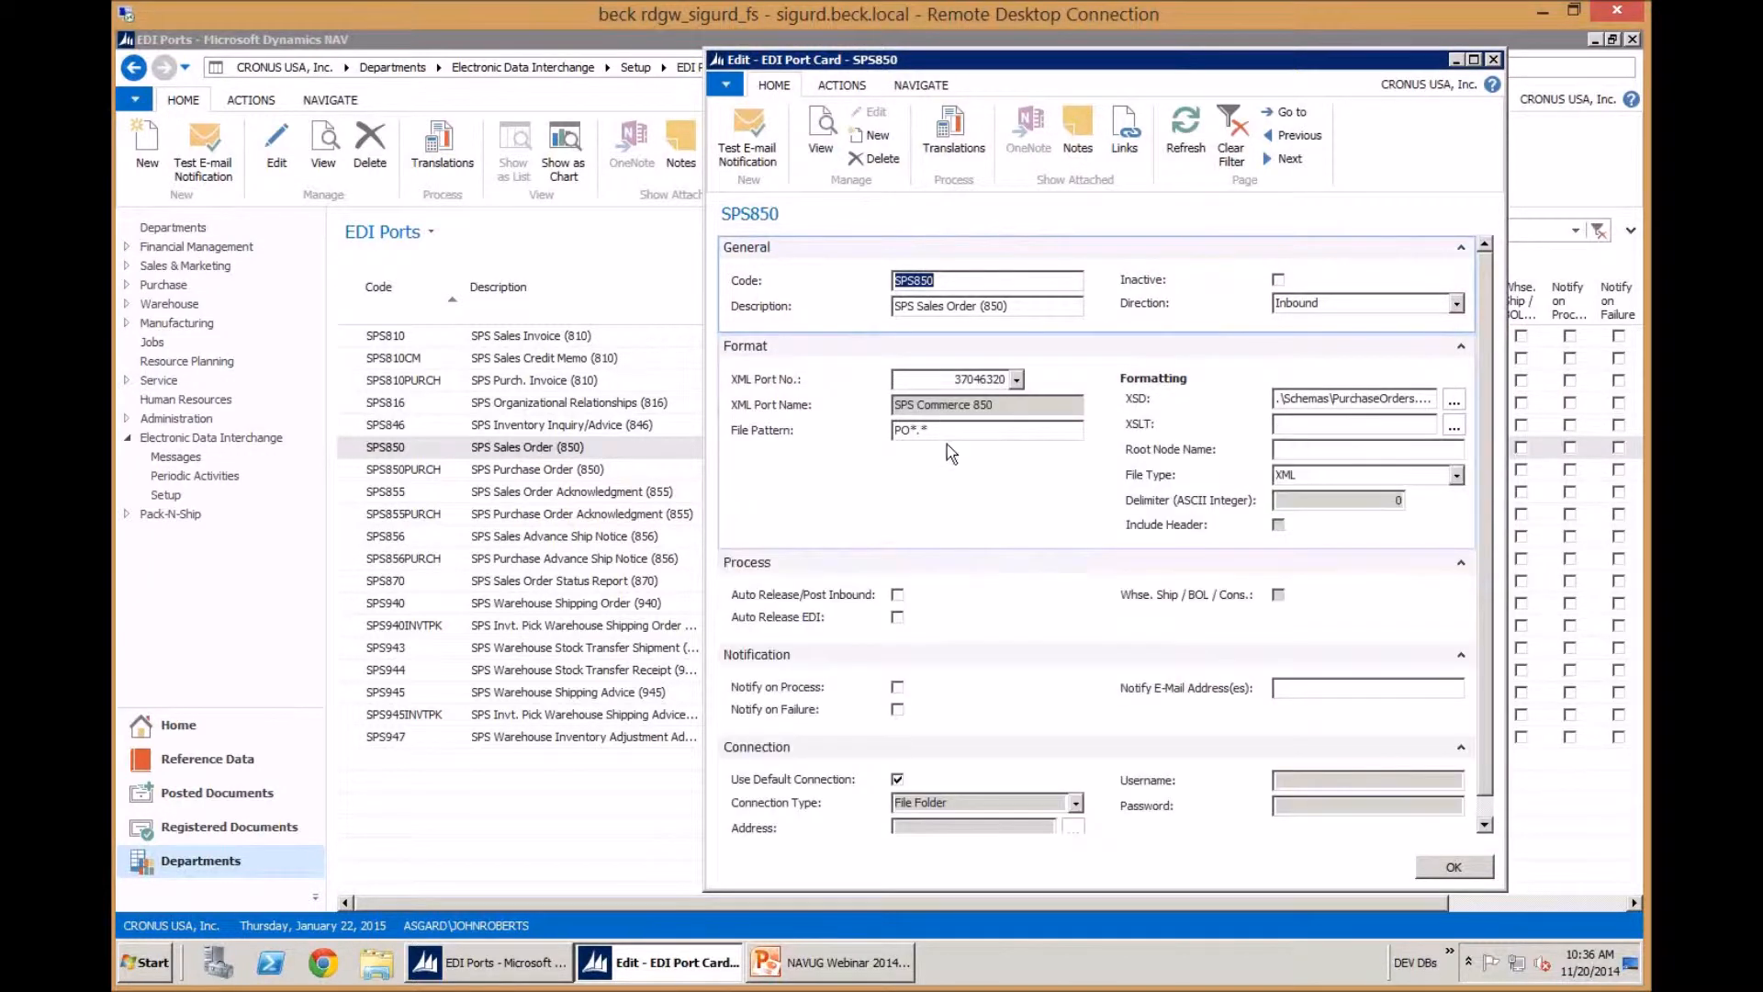
Try changing the end of the SPS850 port's file pattern to WA, undo the edit and close the port card
{"action": "left_click", "coordinate": [955, 432]}
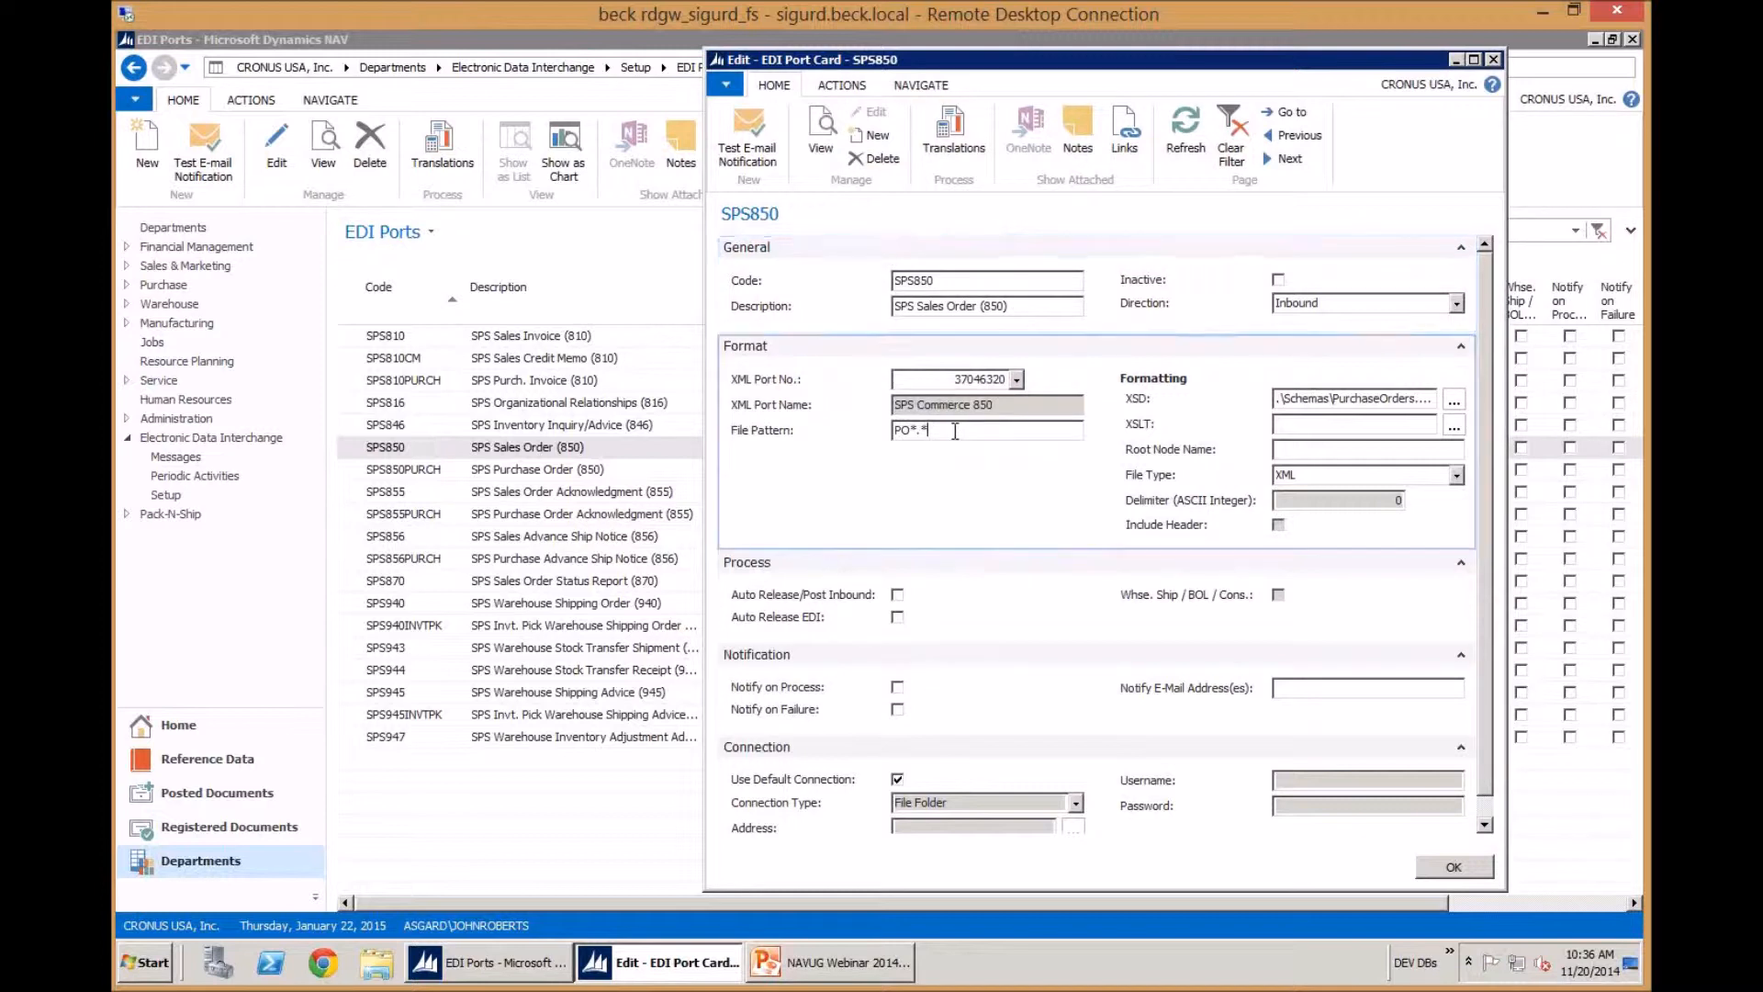
{"action": "key", "text": "BackSpace"}
{"action": "type", "text": "WA"}
{"action": "key", "text": "ctrl+z"}
{"action": "key", "text": "Escape"}
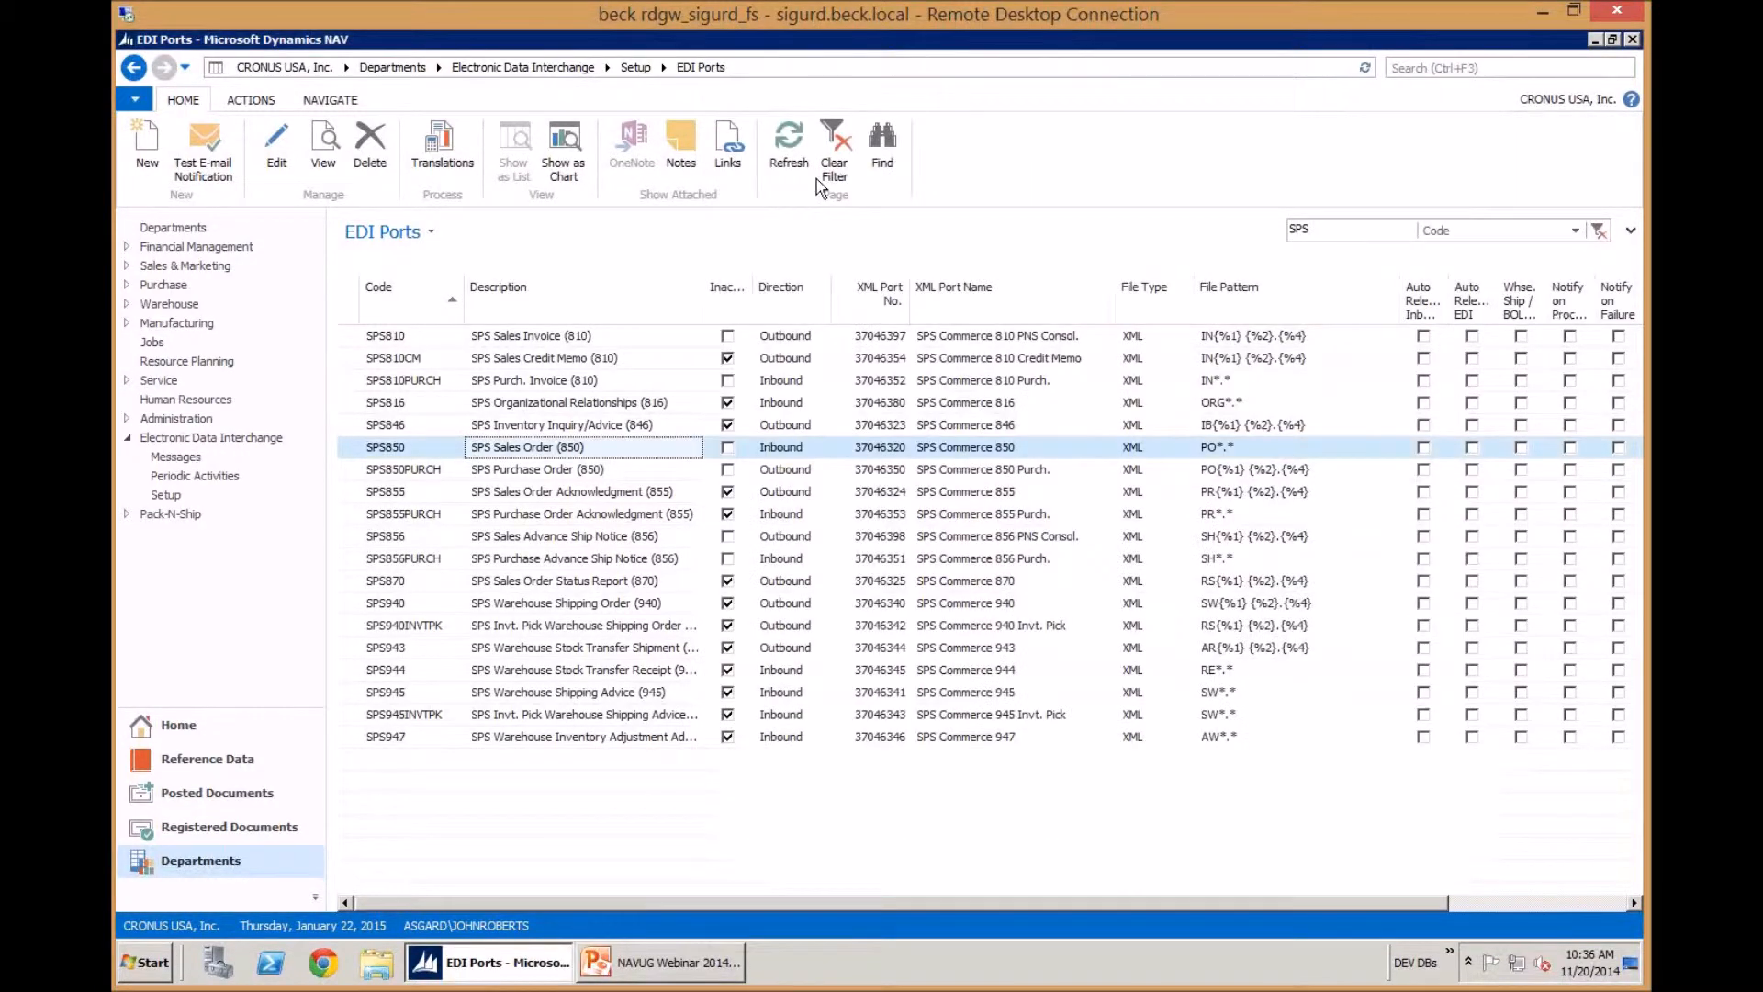
Clear the EDI Ports filter, review the COS850 port card and close it
{"action": "left_click", "coordinate": [829, 168]}
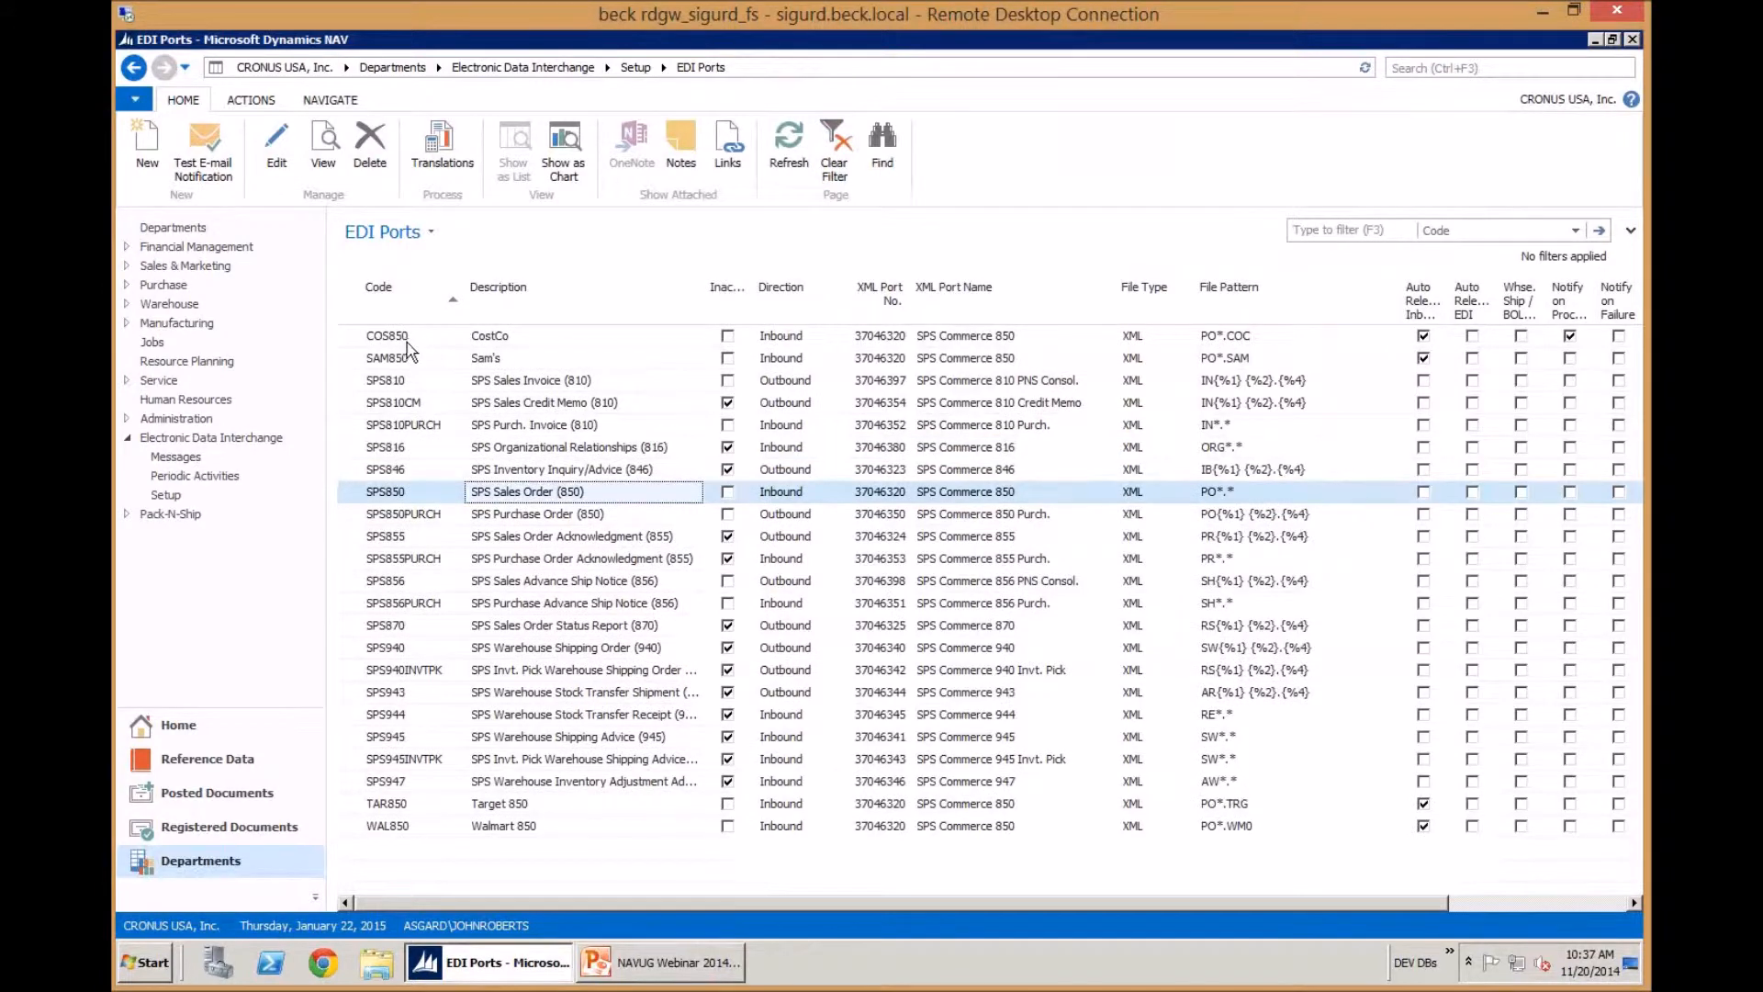
{"action": "double_click", "coordinate": [405, 343]}
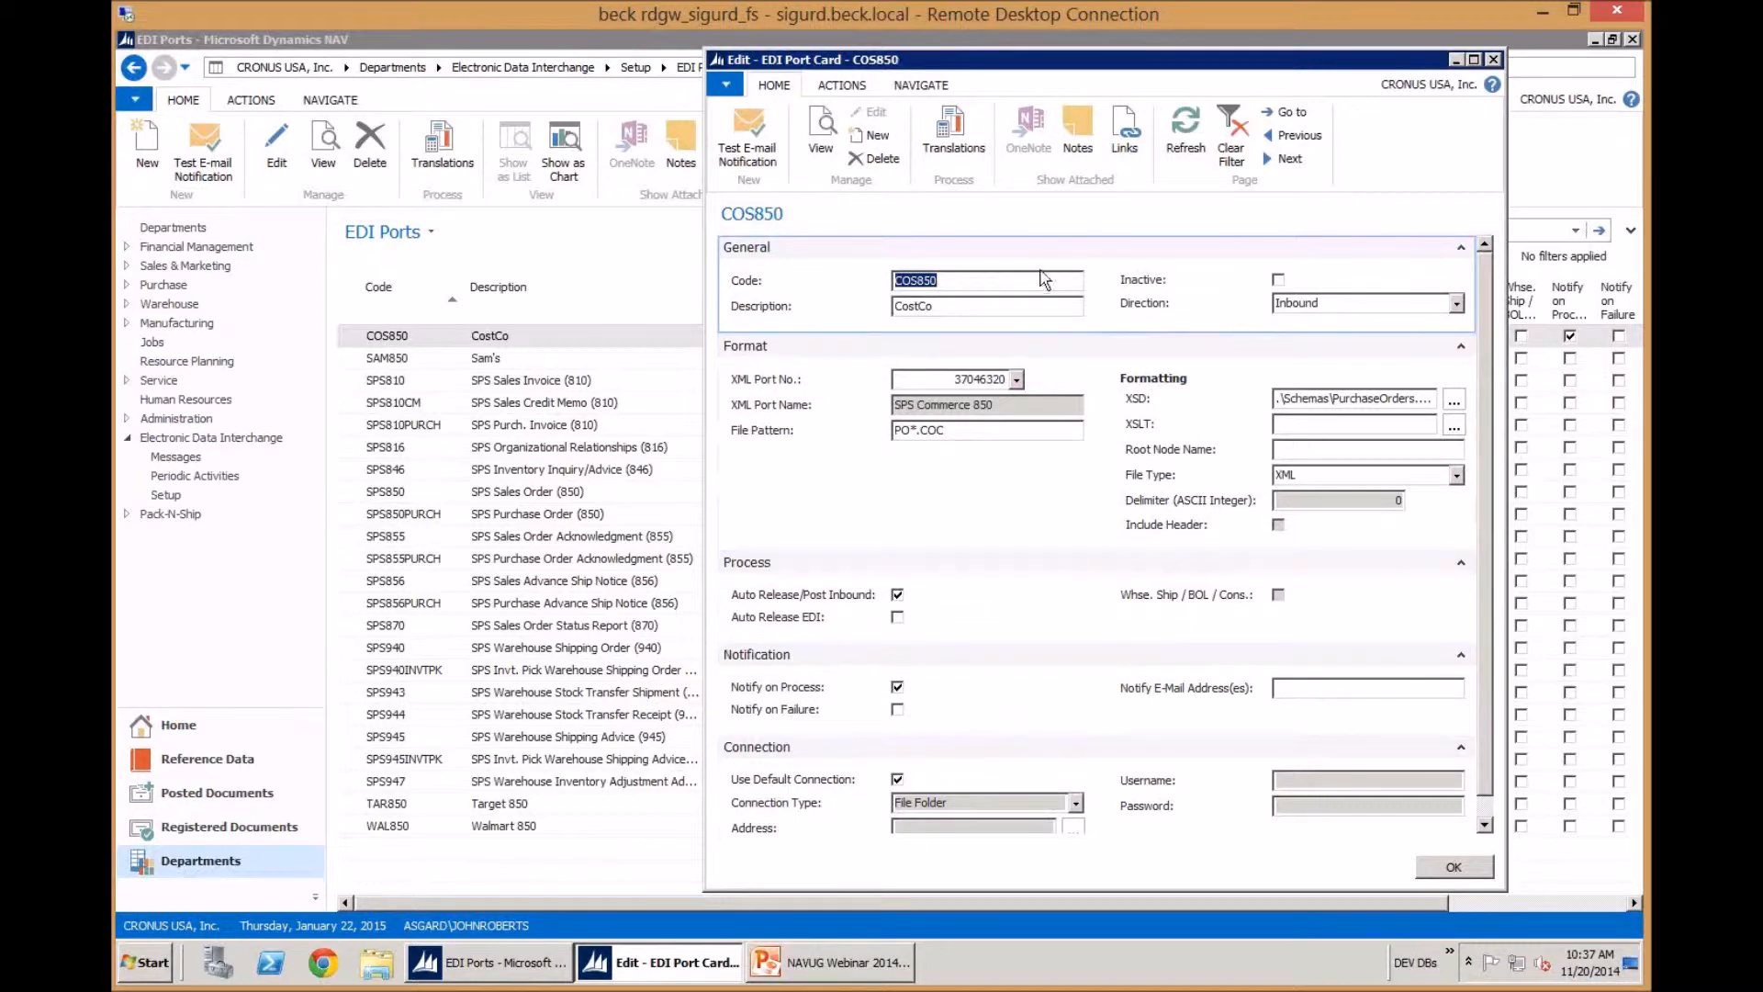
{"action": "left_click", "coordinate": [1495, 60]}
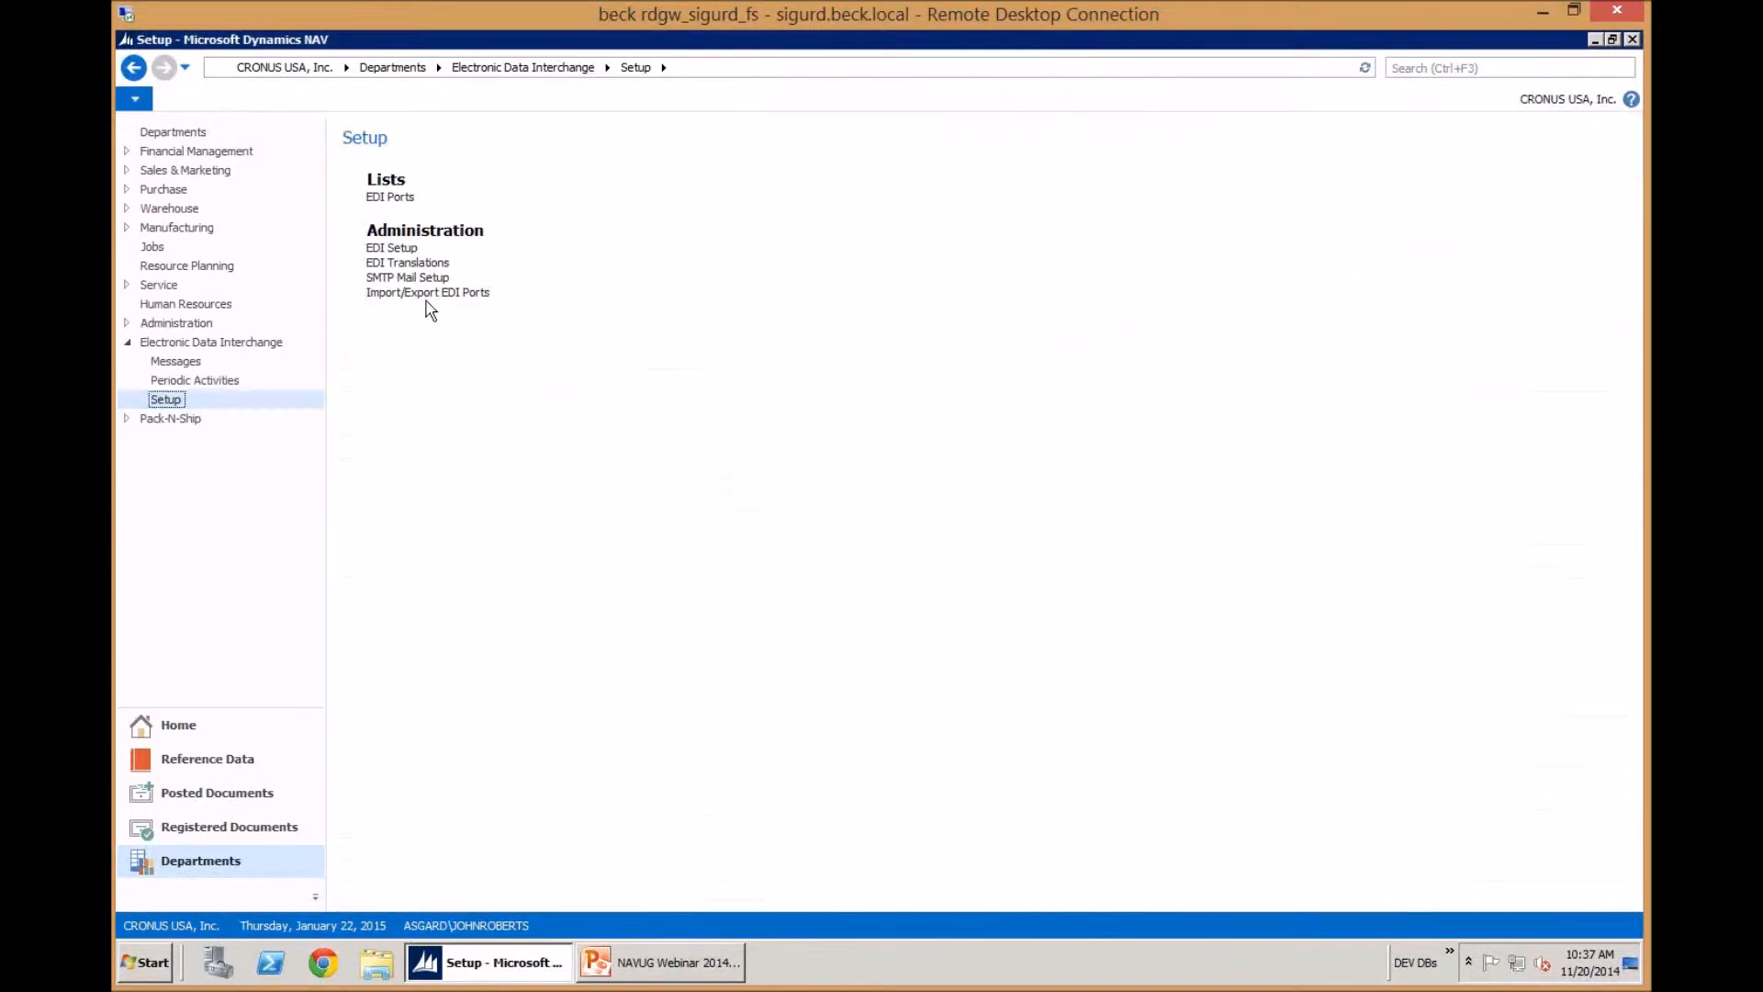
Open EDI Translations from the EDI setup and examine the item, customer and remaining translation lines
{"action": "left_click", "coordinate": [430, 265]}
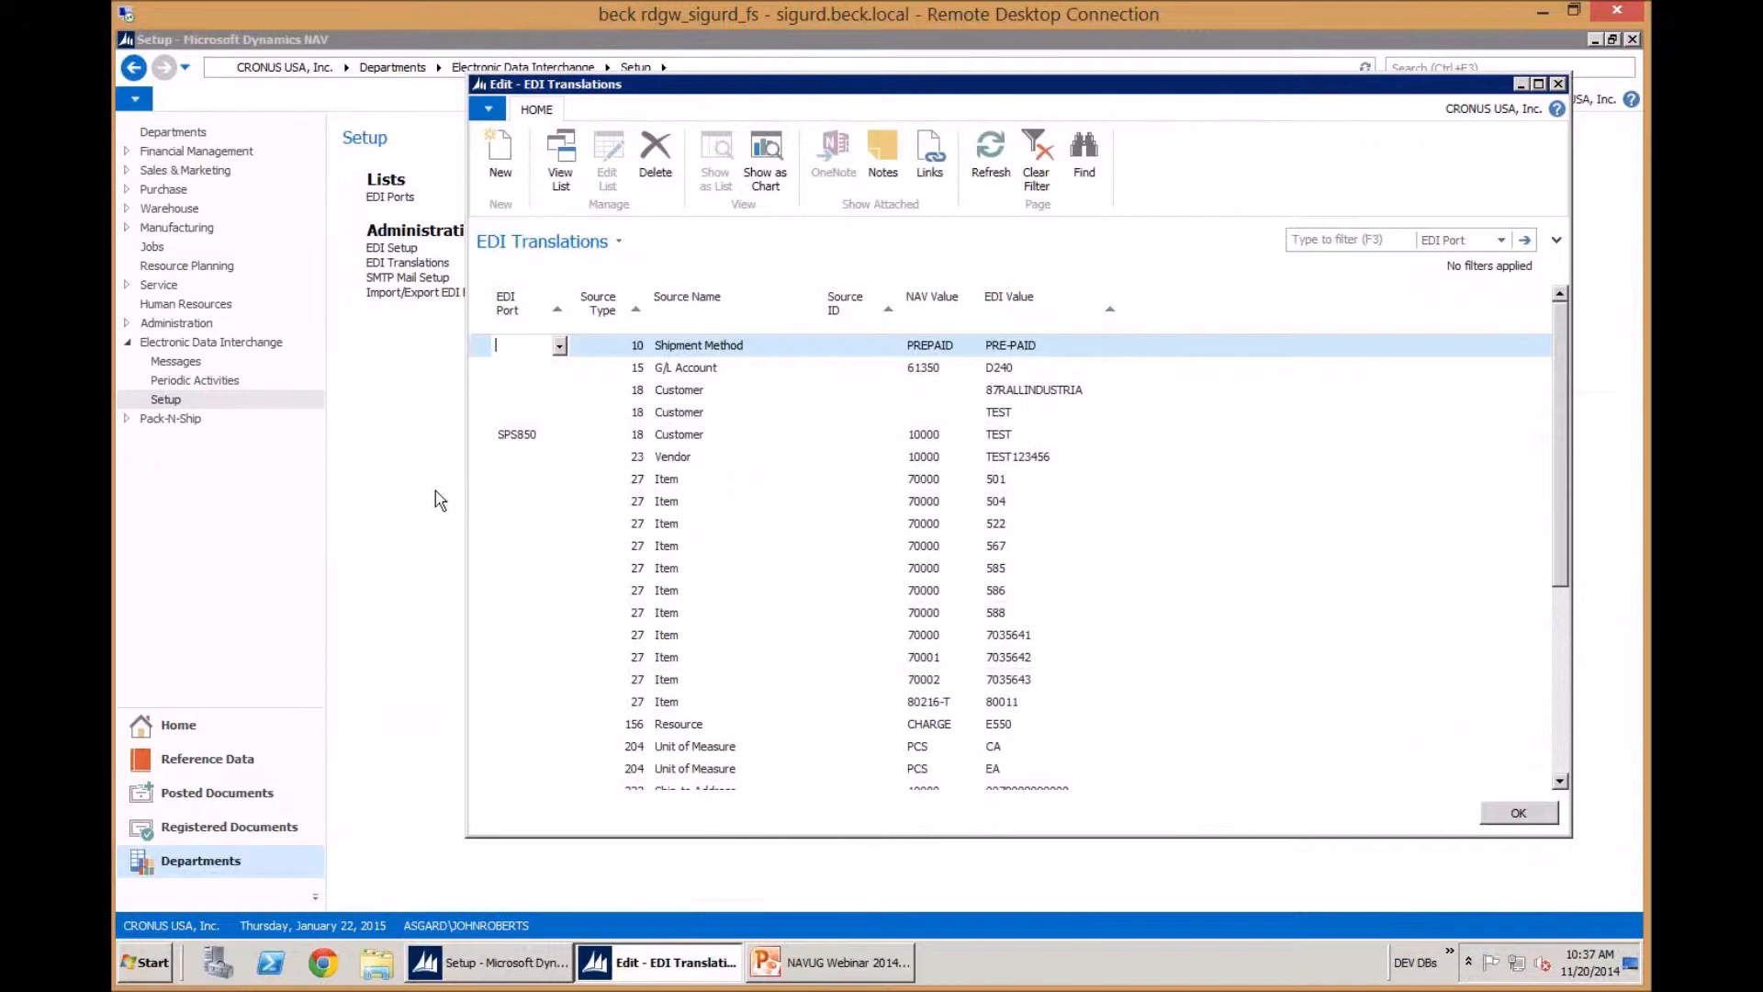
{"action": "left_click_drag", "start_coordinate": [487, 479], "coordinate": [481, 708]}
{"action": "mouse_move", "coordinate": [861, 461]}
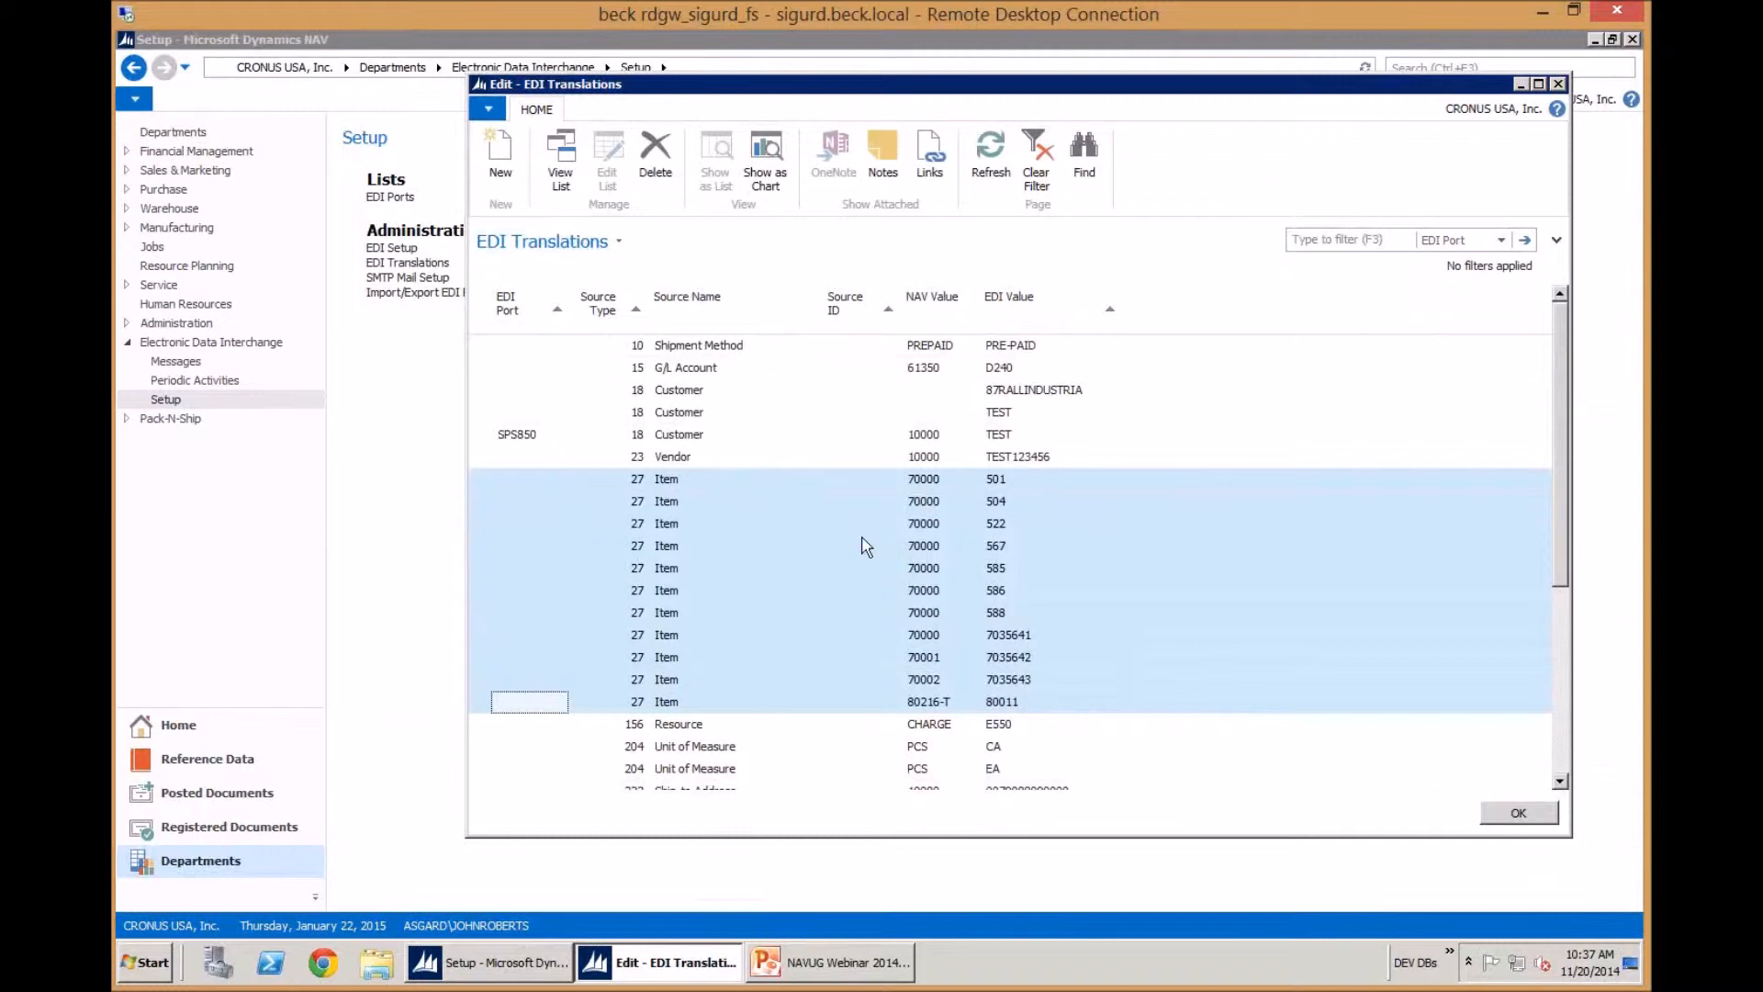
{"action": "left_click", "coordinate": [783, 413]}
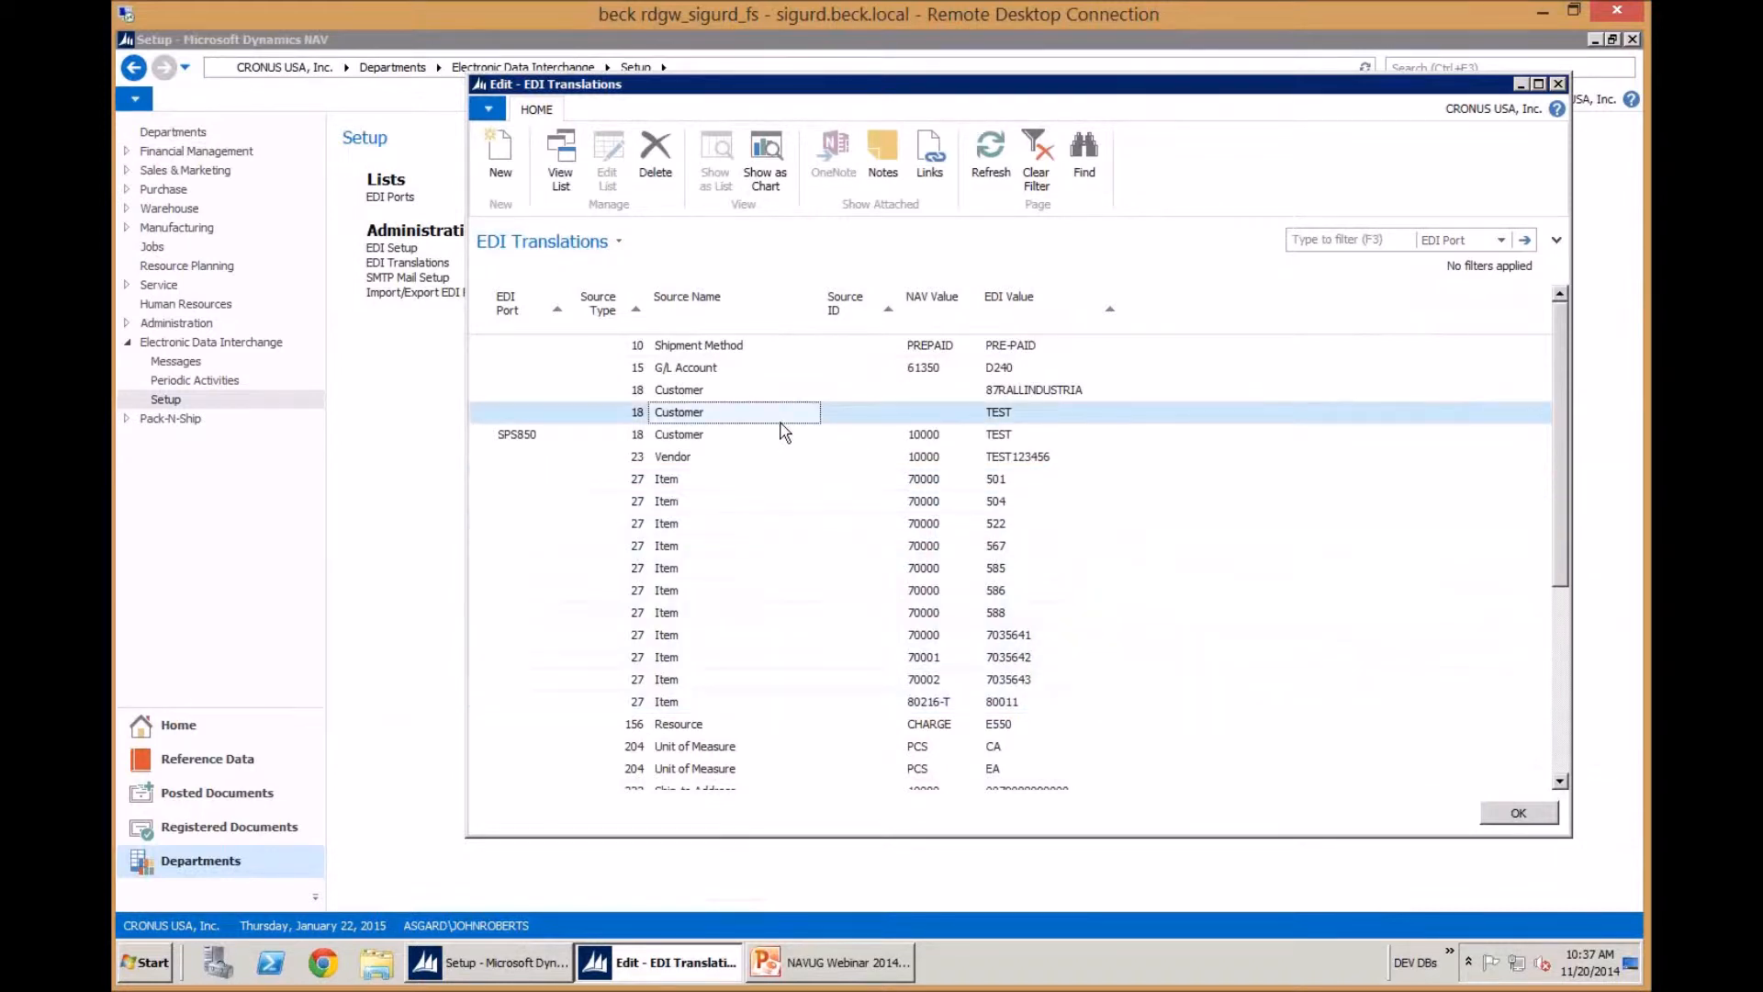
{"action": "scroll", "coordinate": [785, 432], "scroll_direction": "down", "scroll_amount": 3}
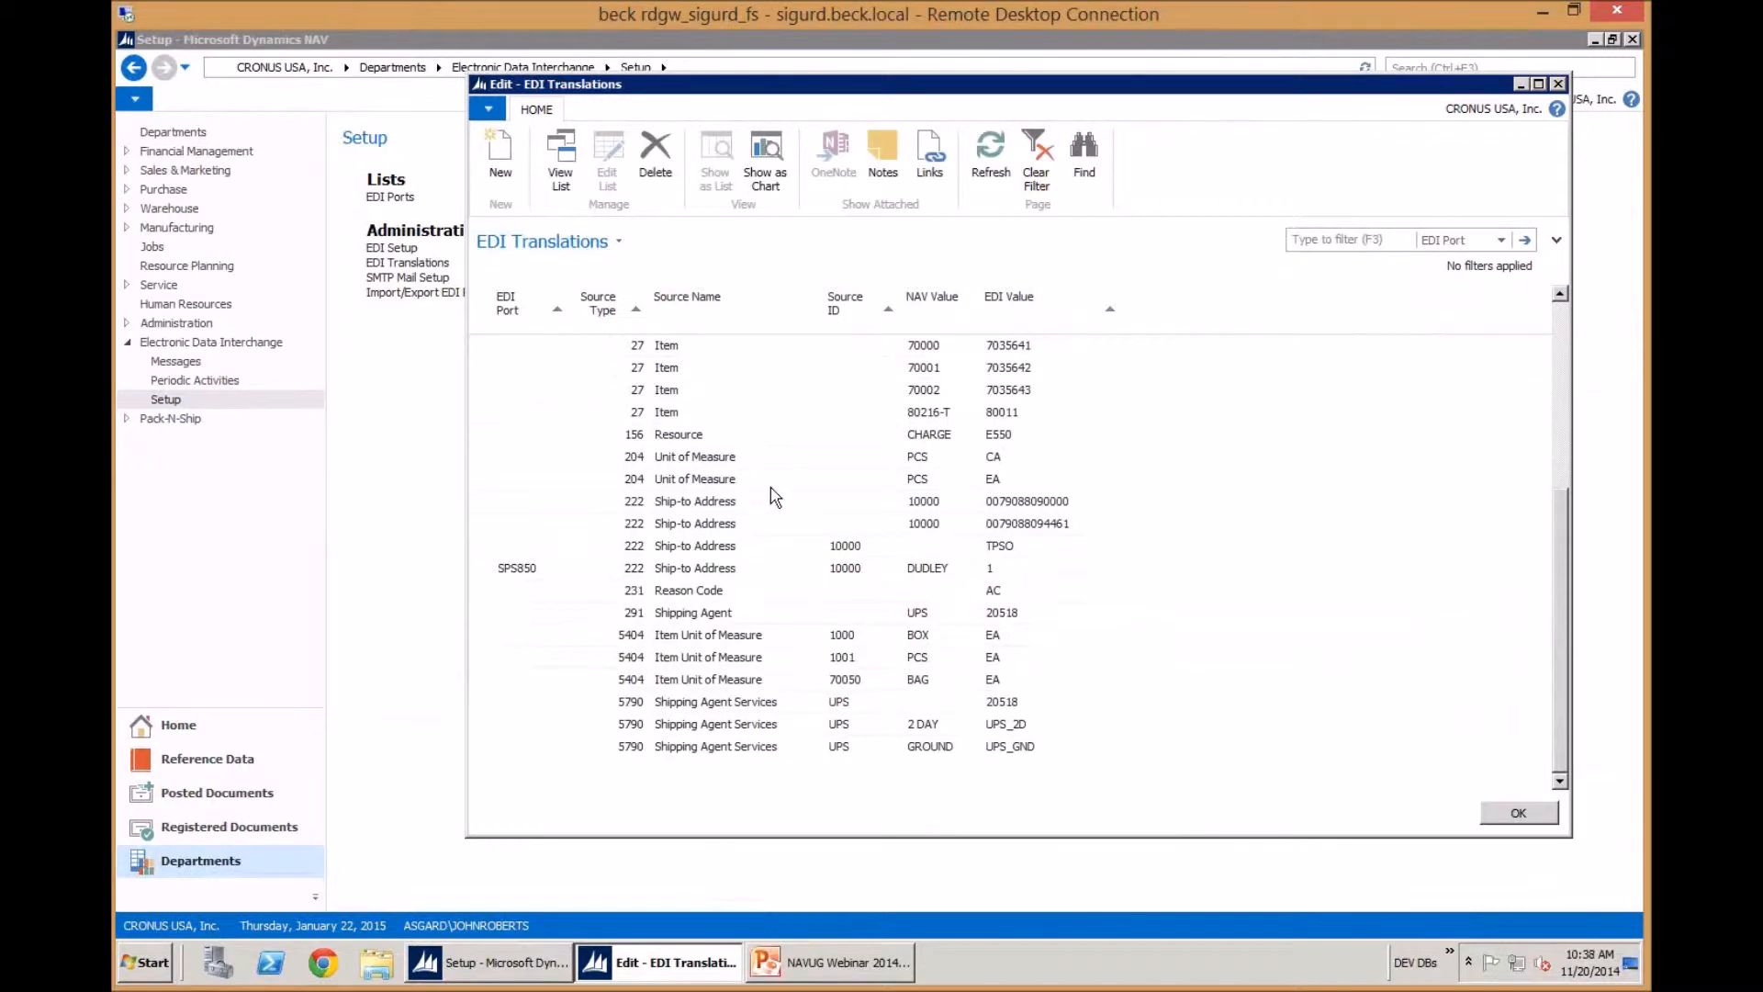
Look up the available NAV units of measure for the EA translation, cancel the lookup and close EDI Translations
{"action": "left_click", "coordinate": [490, 483]}
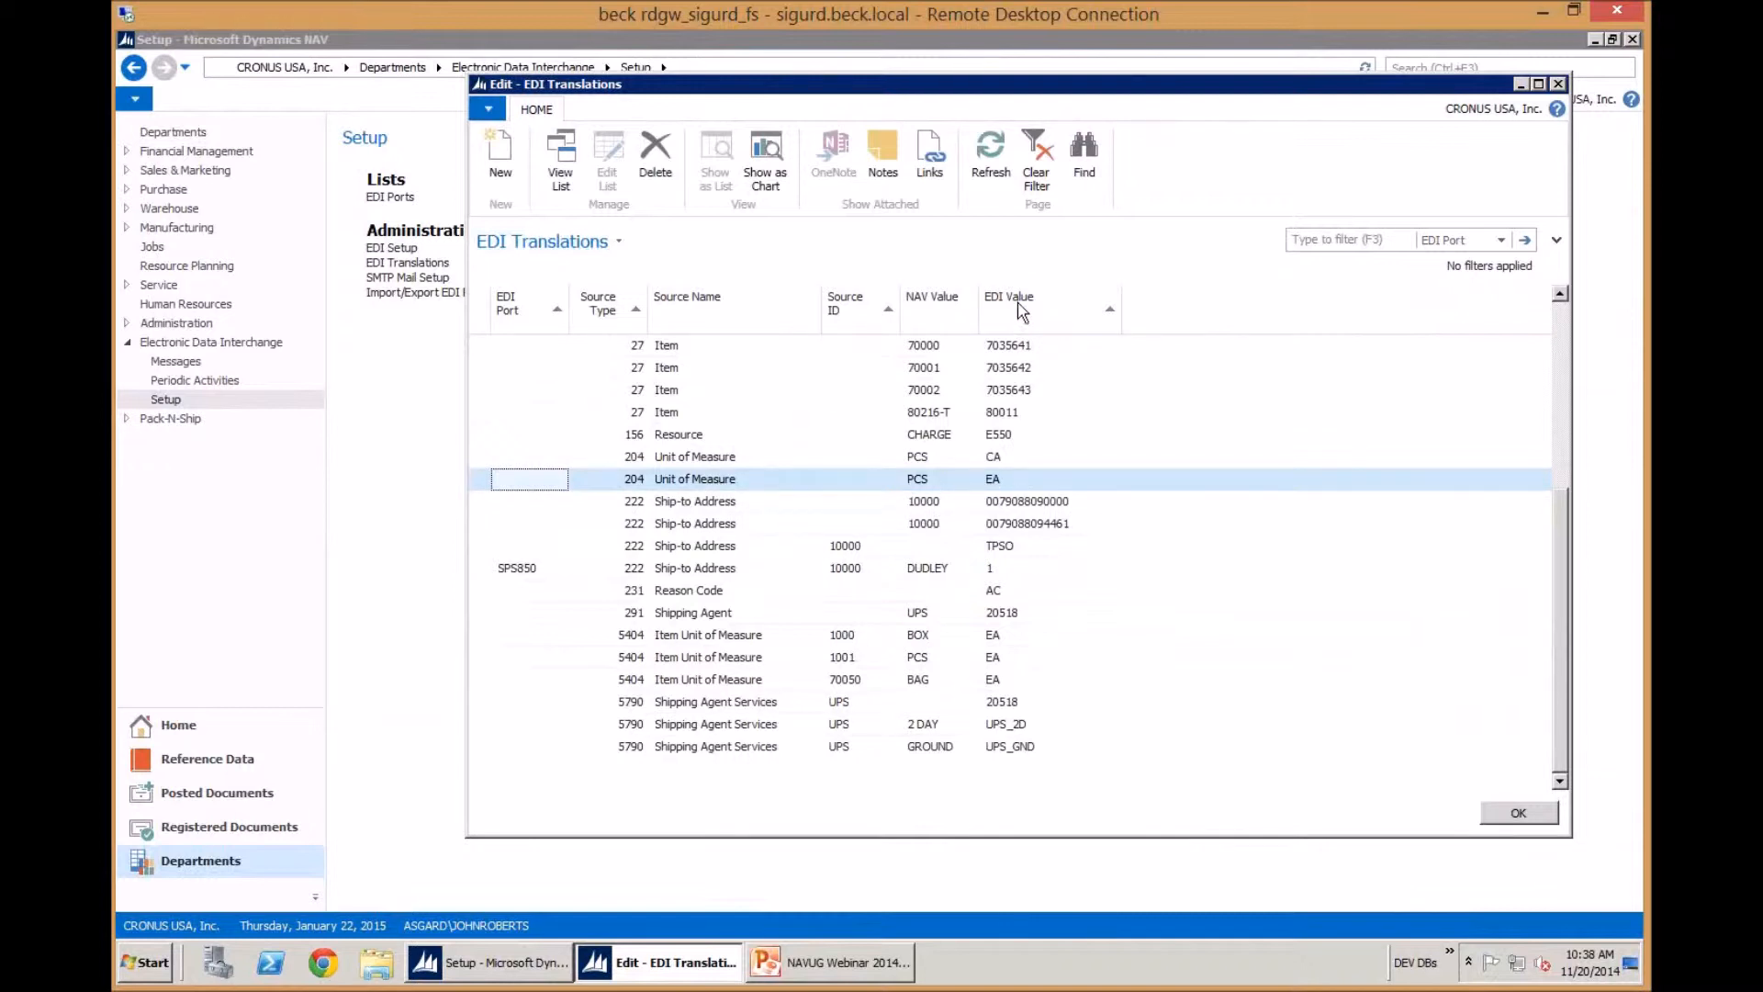
{"action": "left_click", "coordinate": [947, 484]}
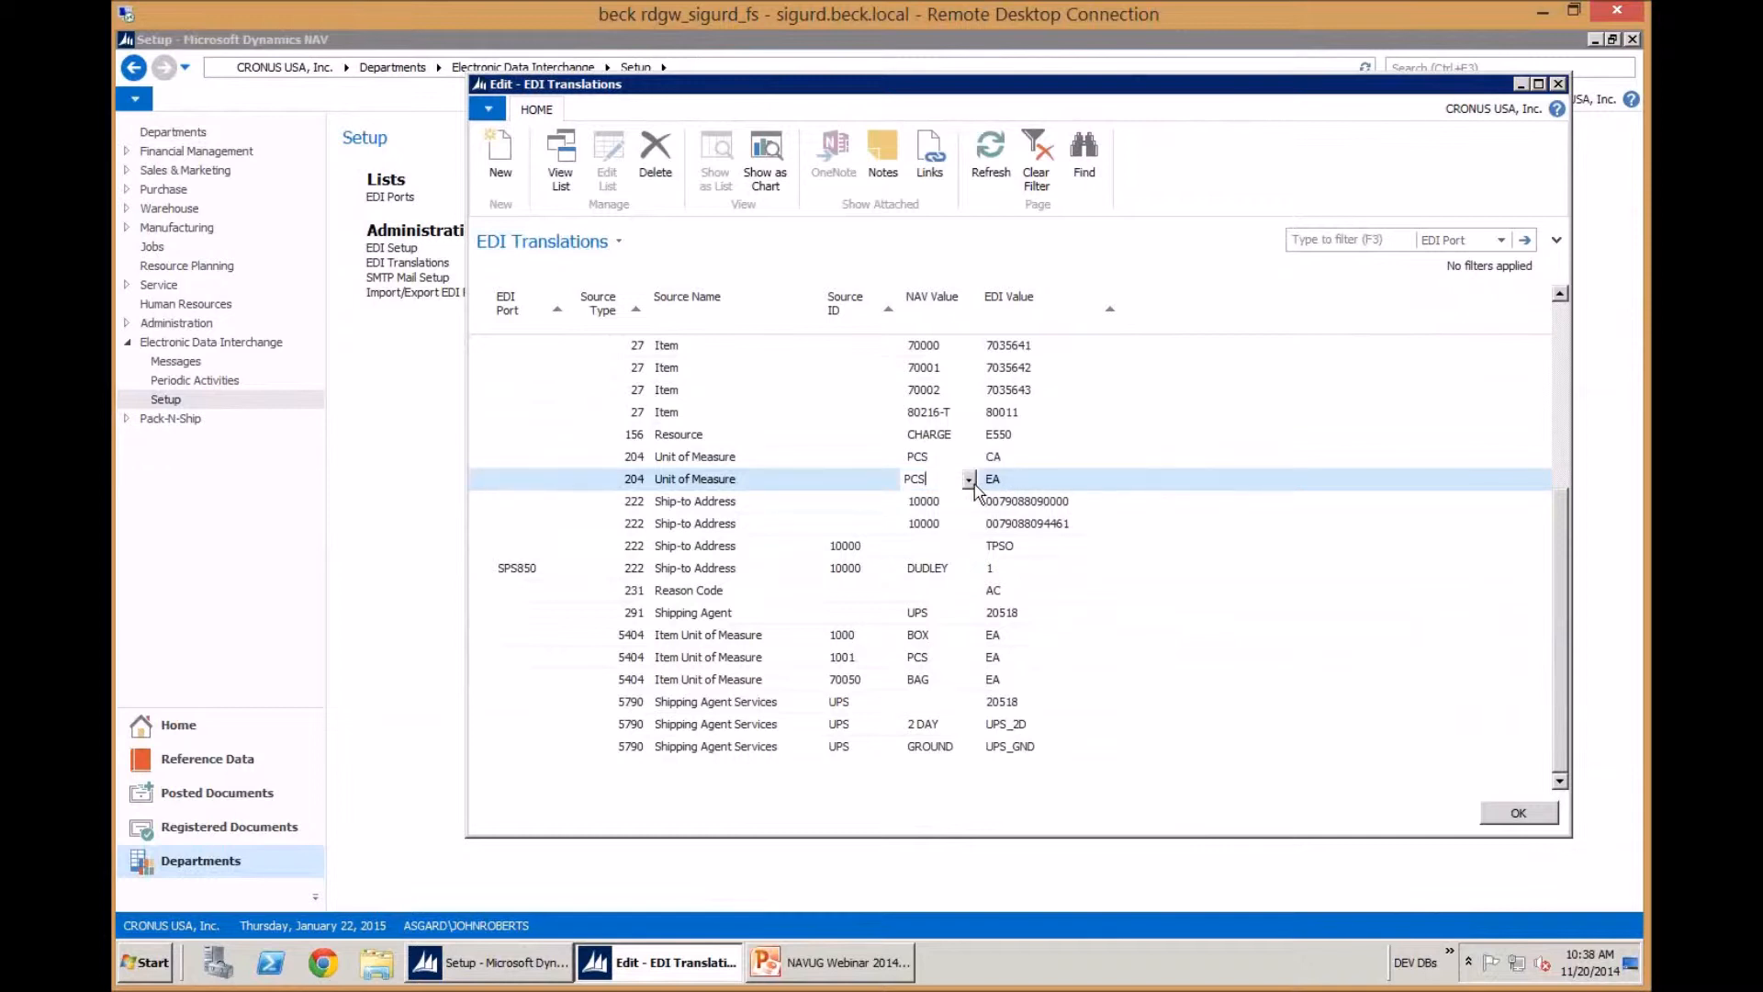
{"action": "left_click", "coordinate": [968, 478]}
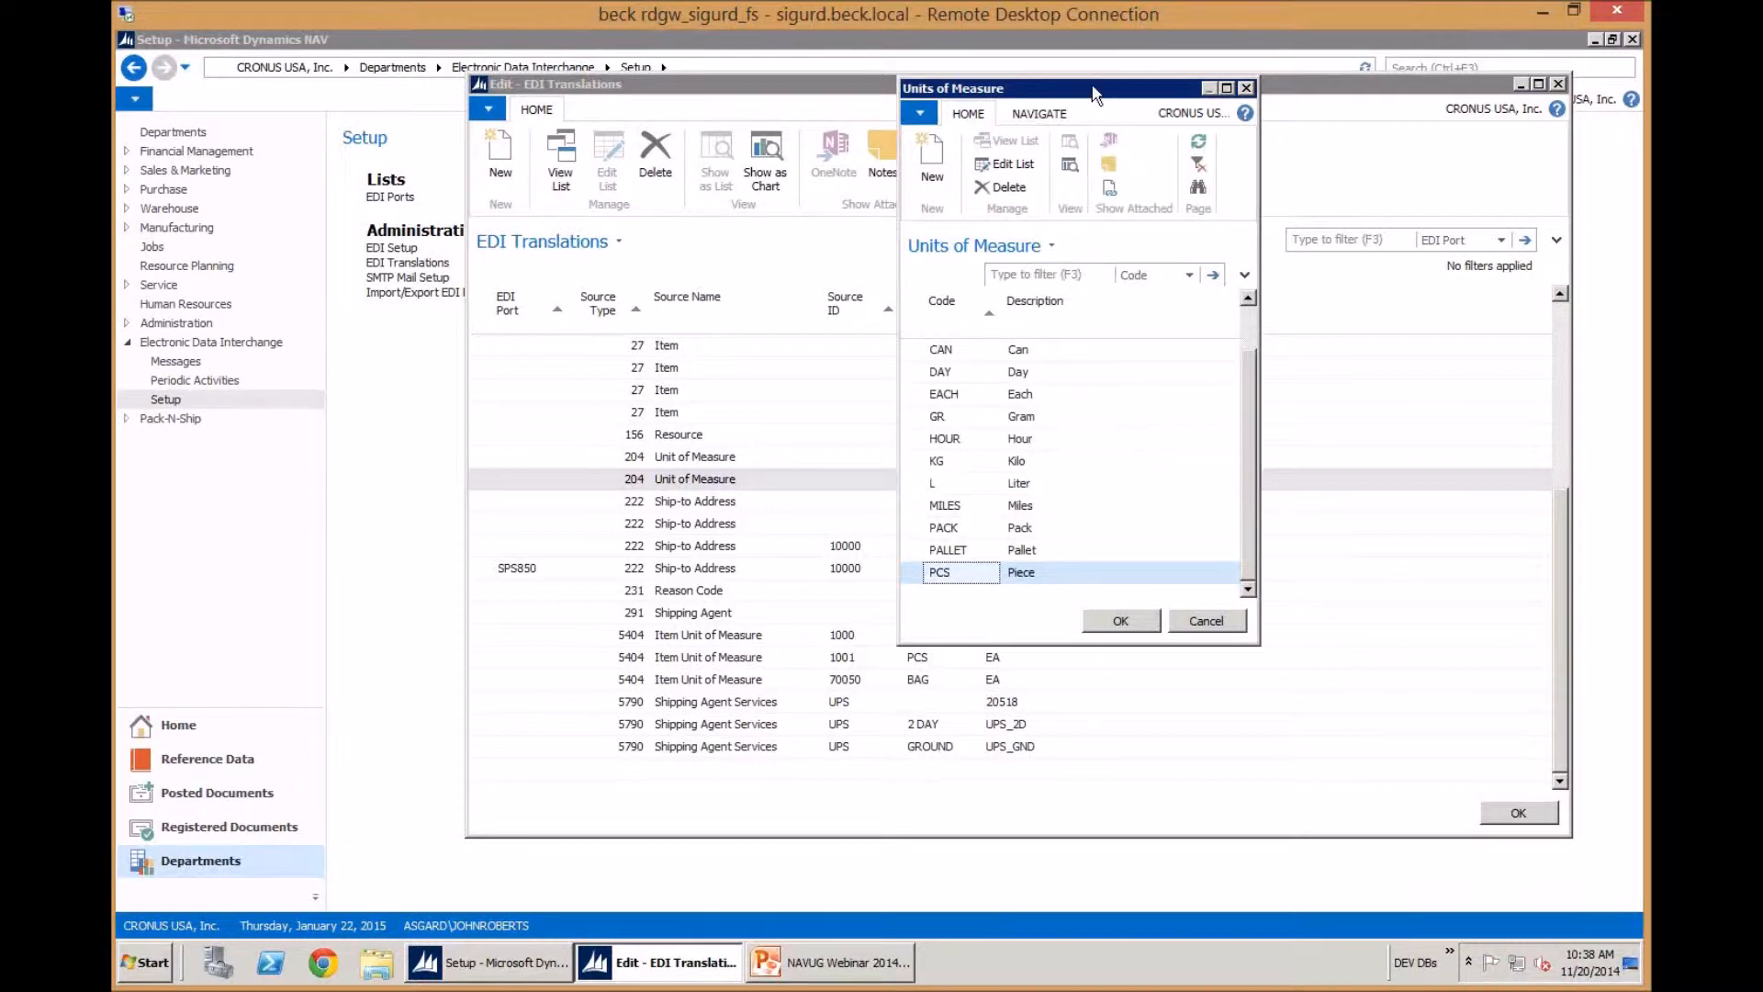
{"action": "left_click_drag", "start_coordinate": [1097, 92], "coordinate": [1289, 162]}
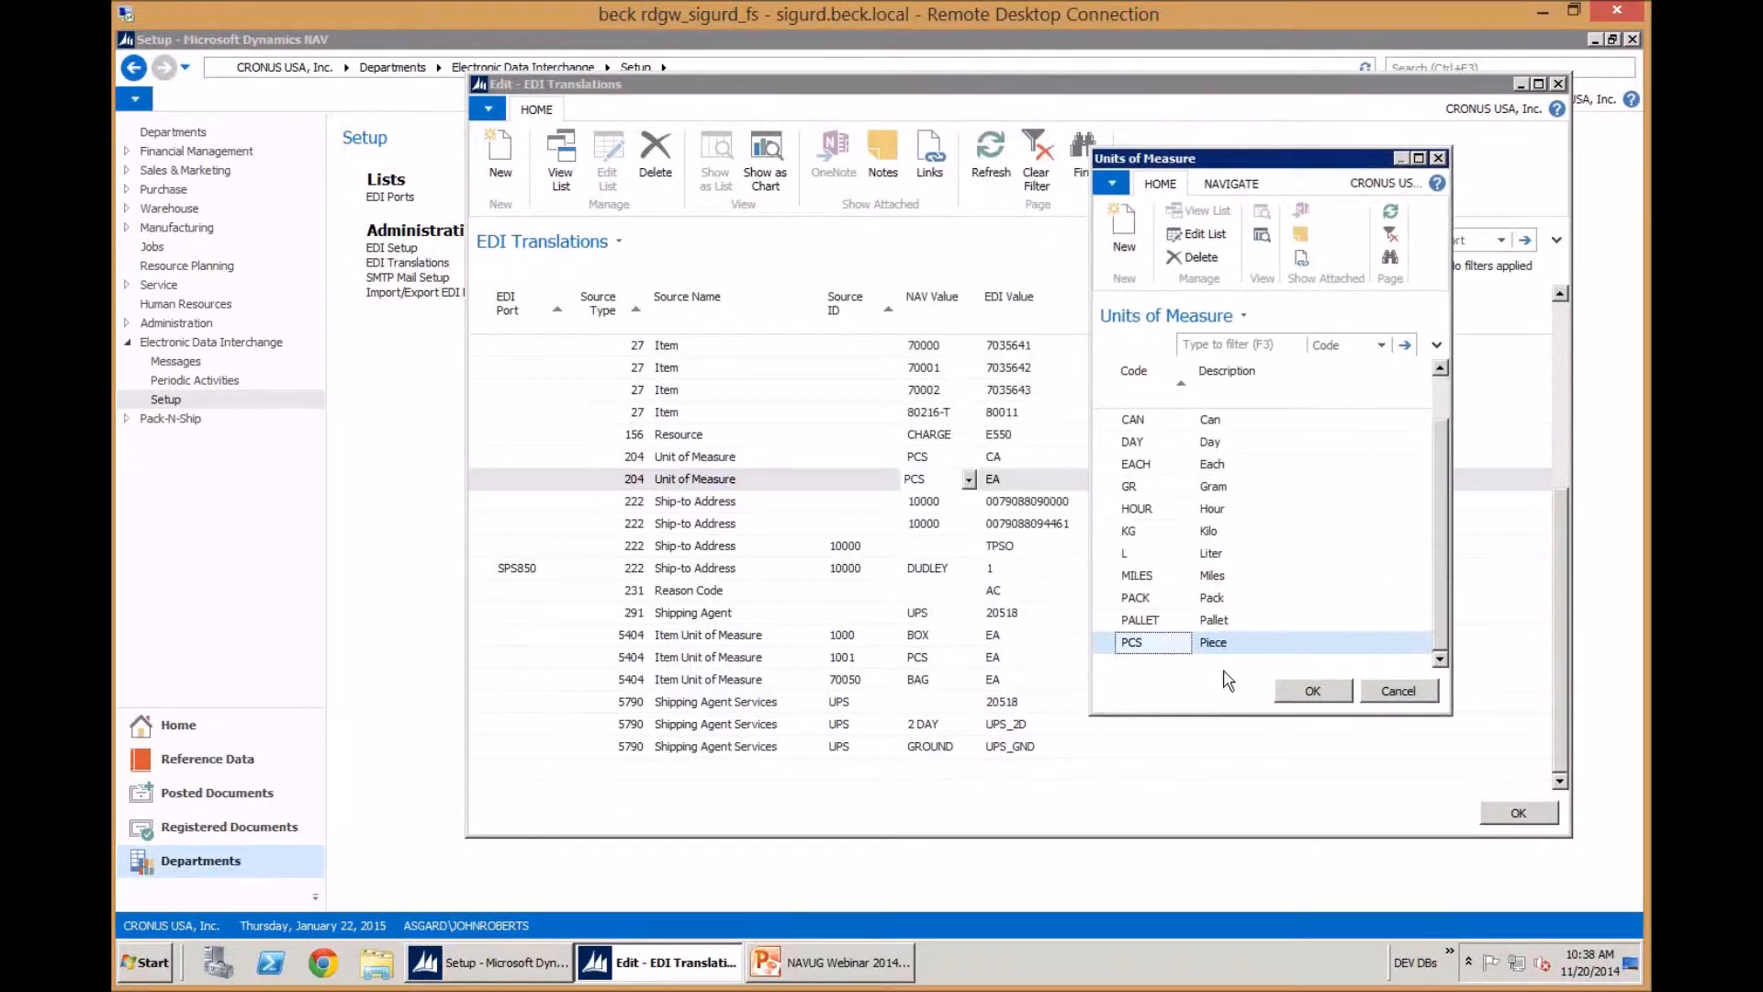
{"action": "left_click", "coordinate": [1397, 691]}
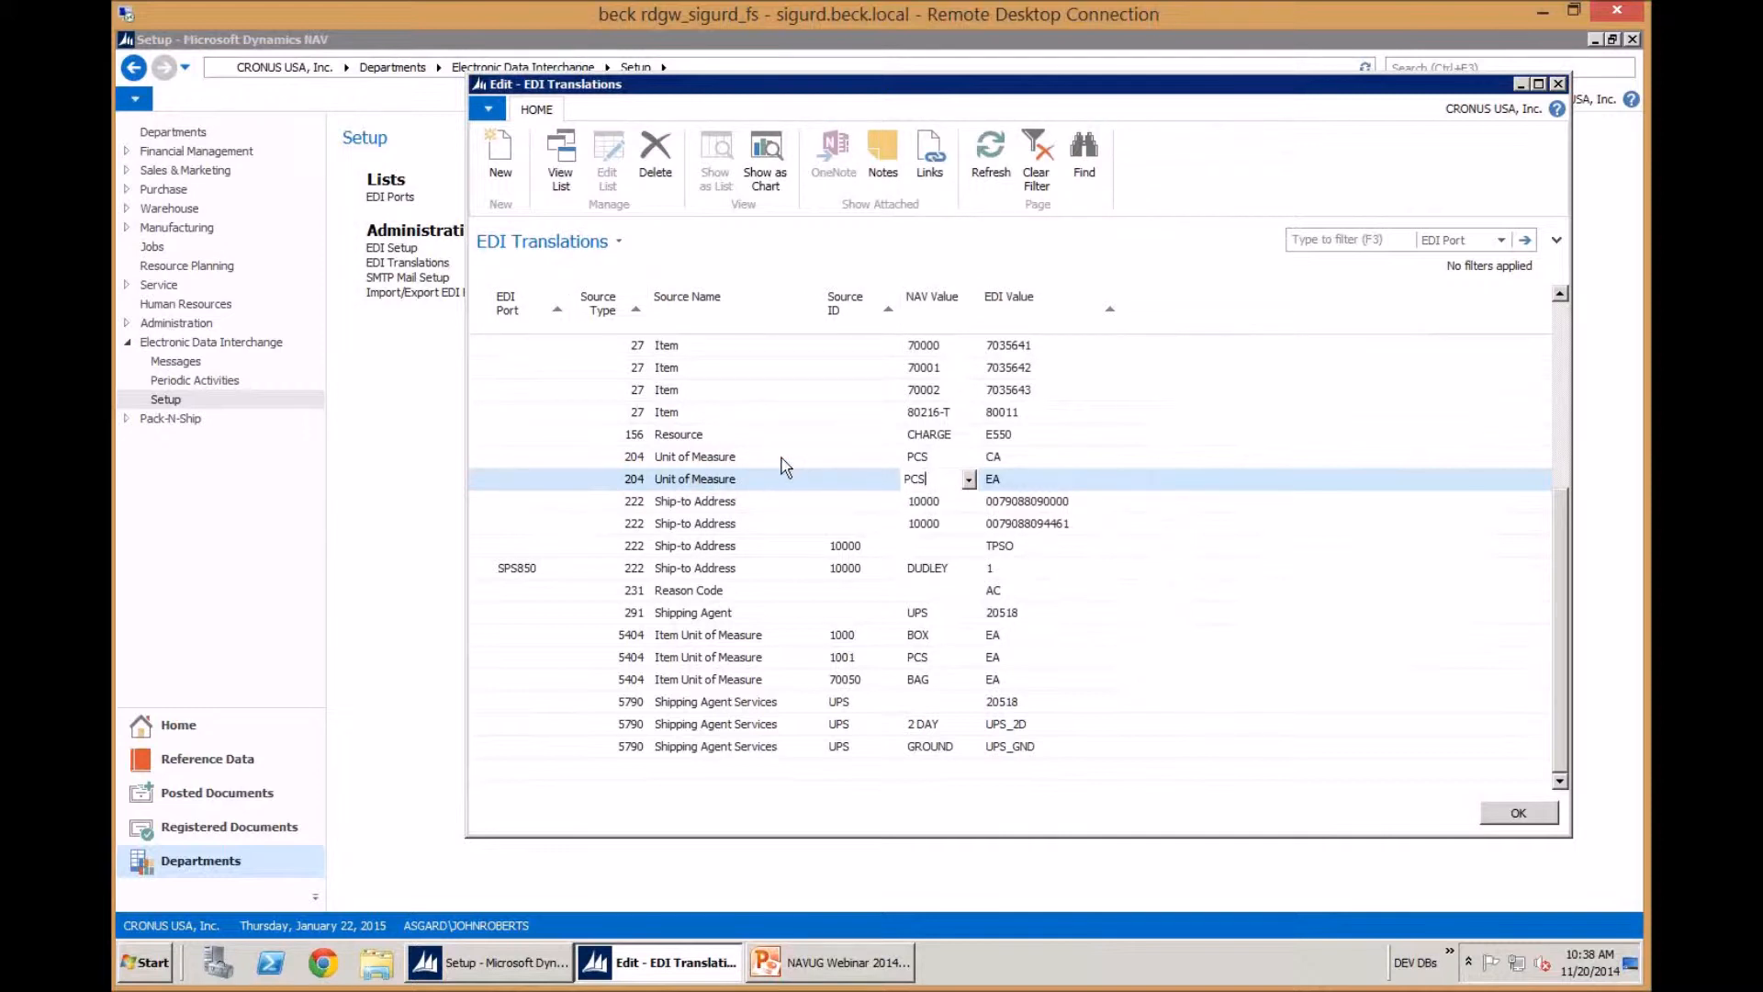
{"action": "left_click", "coordinate": [758, 457]}
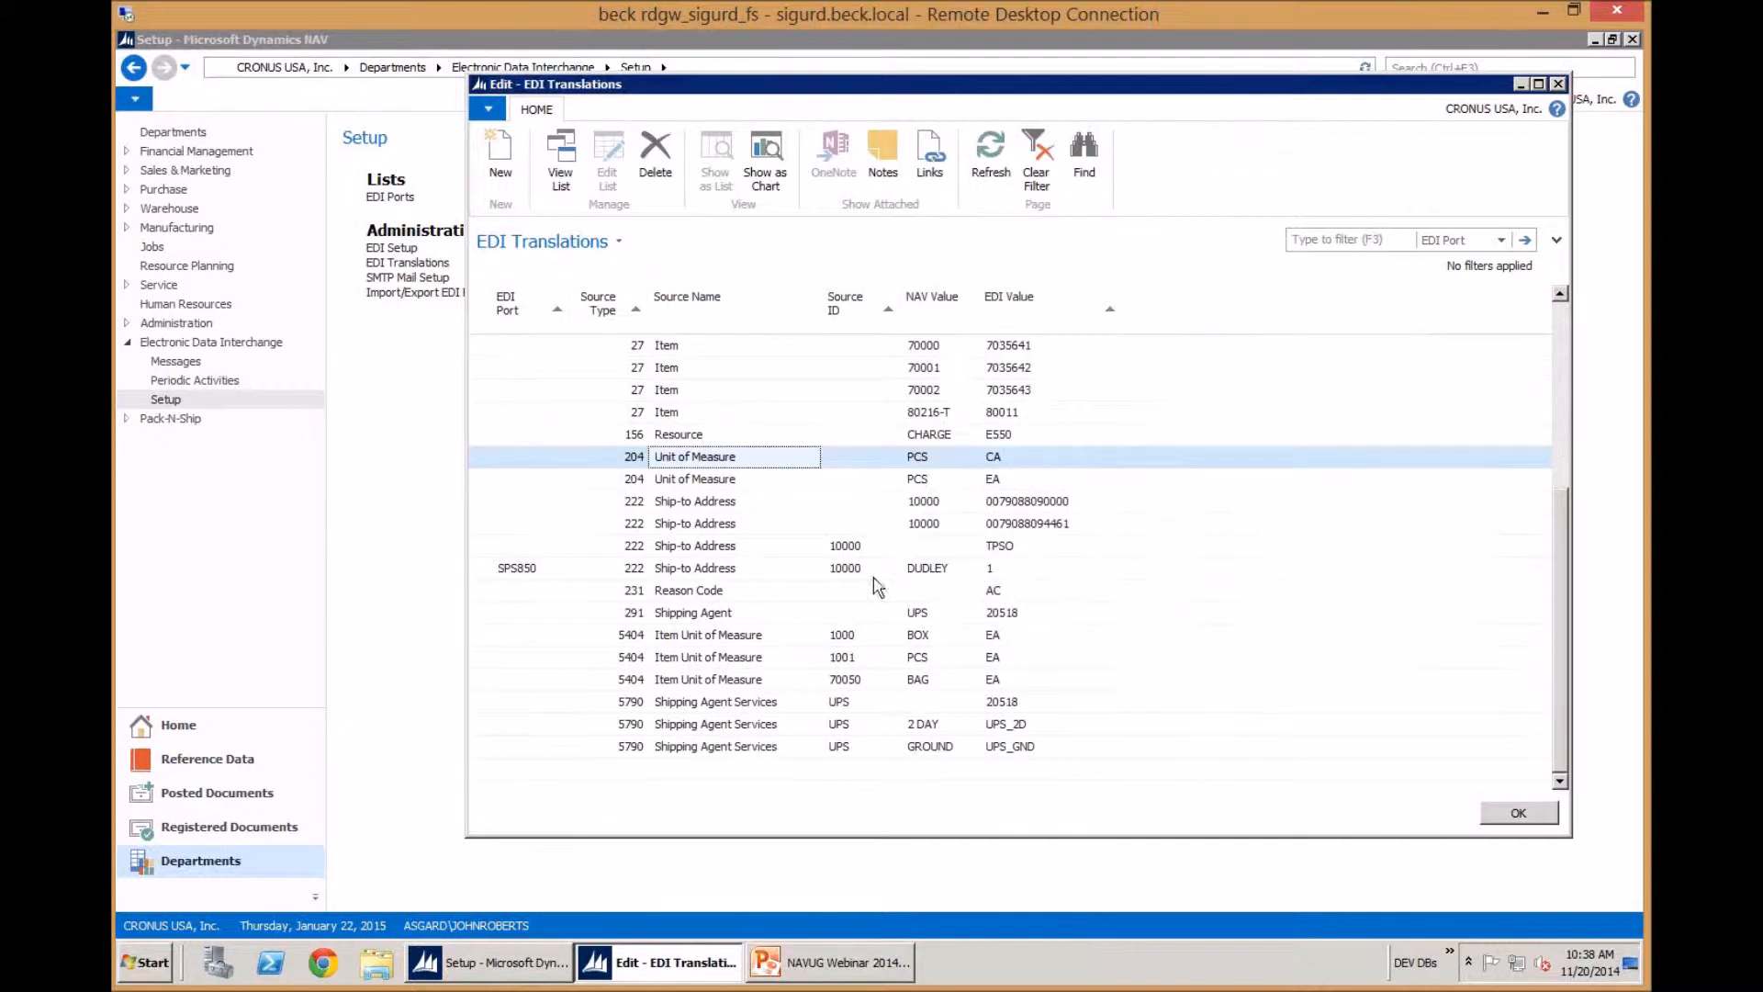
{"action": "left_click", "coordinate": [1559, 85]}
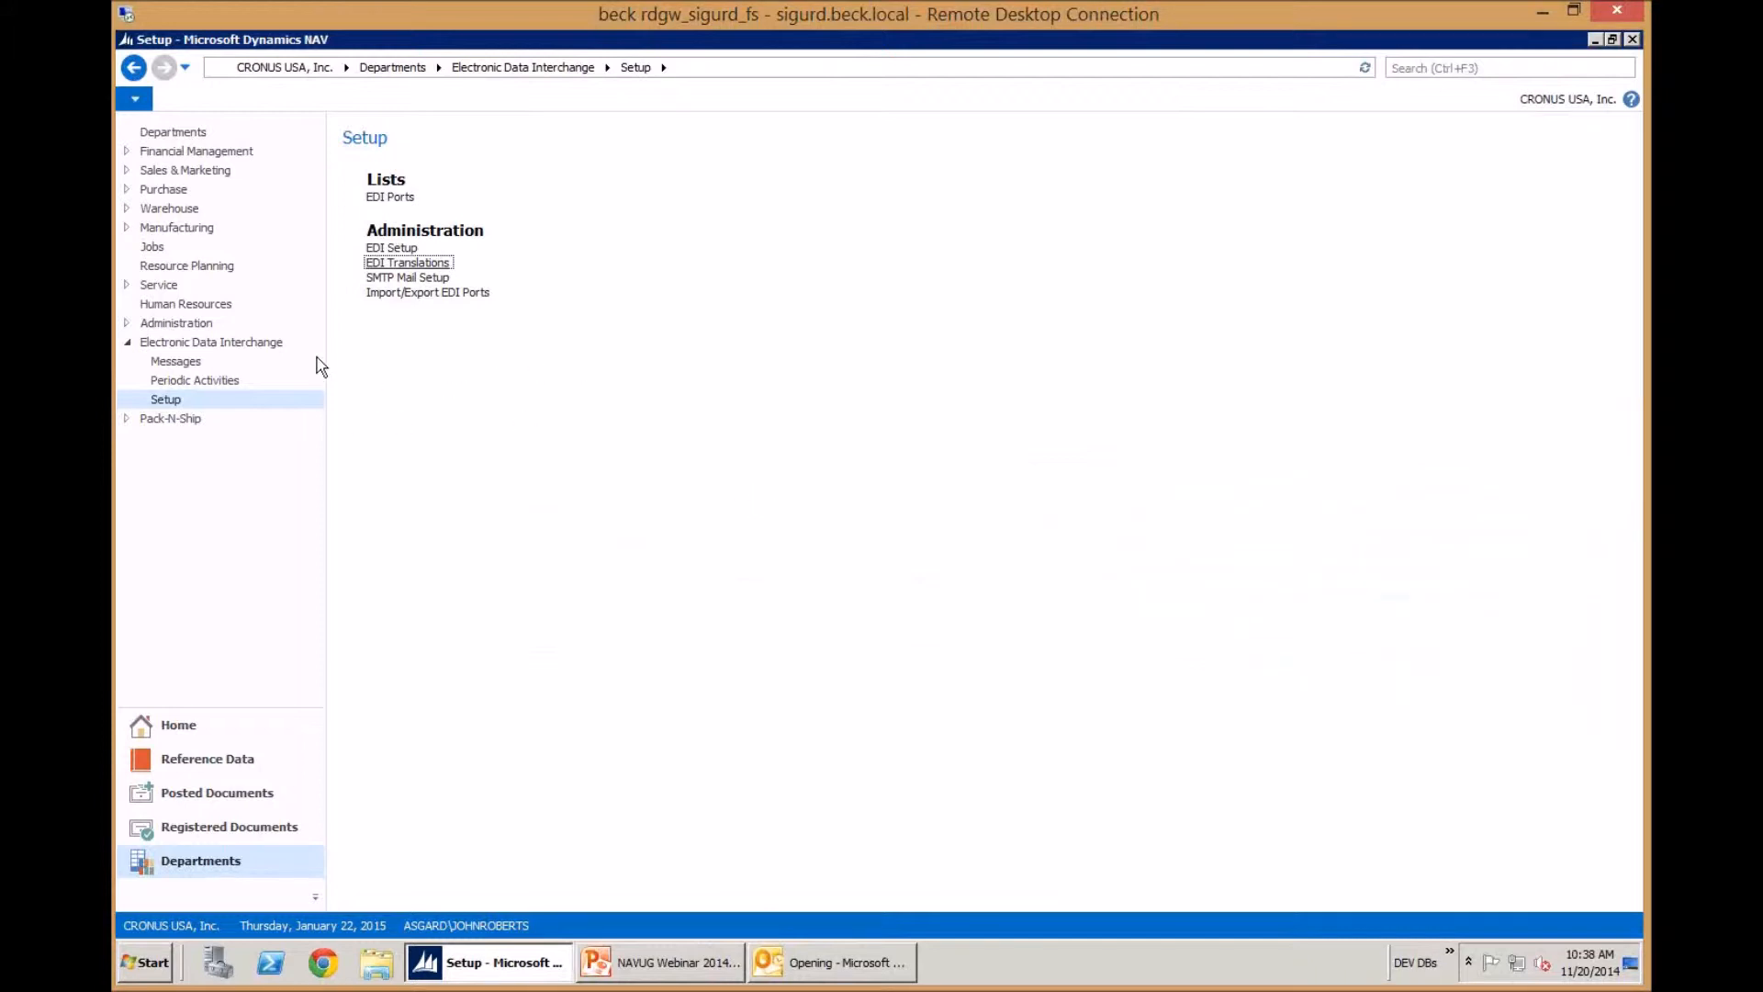
Open EDI Setup and browse to the default inbound address folder
{"action": "left_click", "coordinate": [398, 249]}
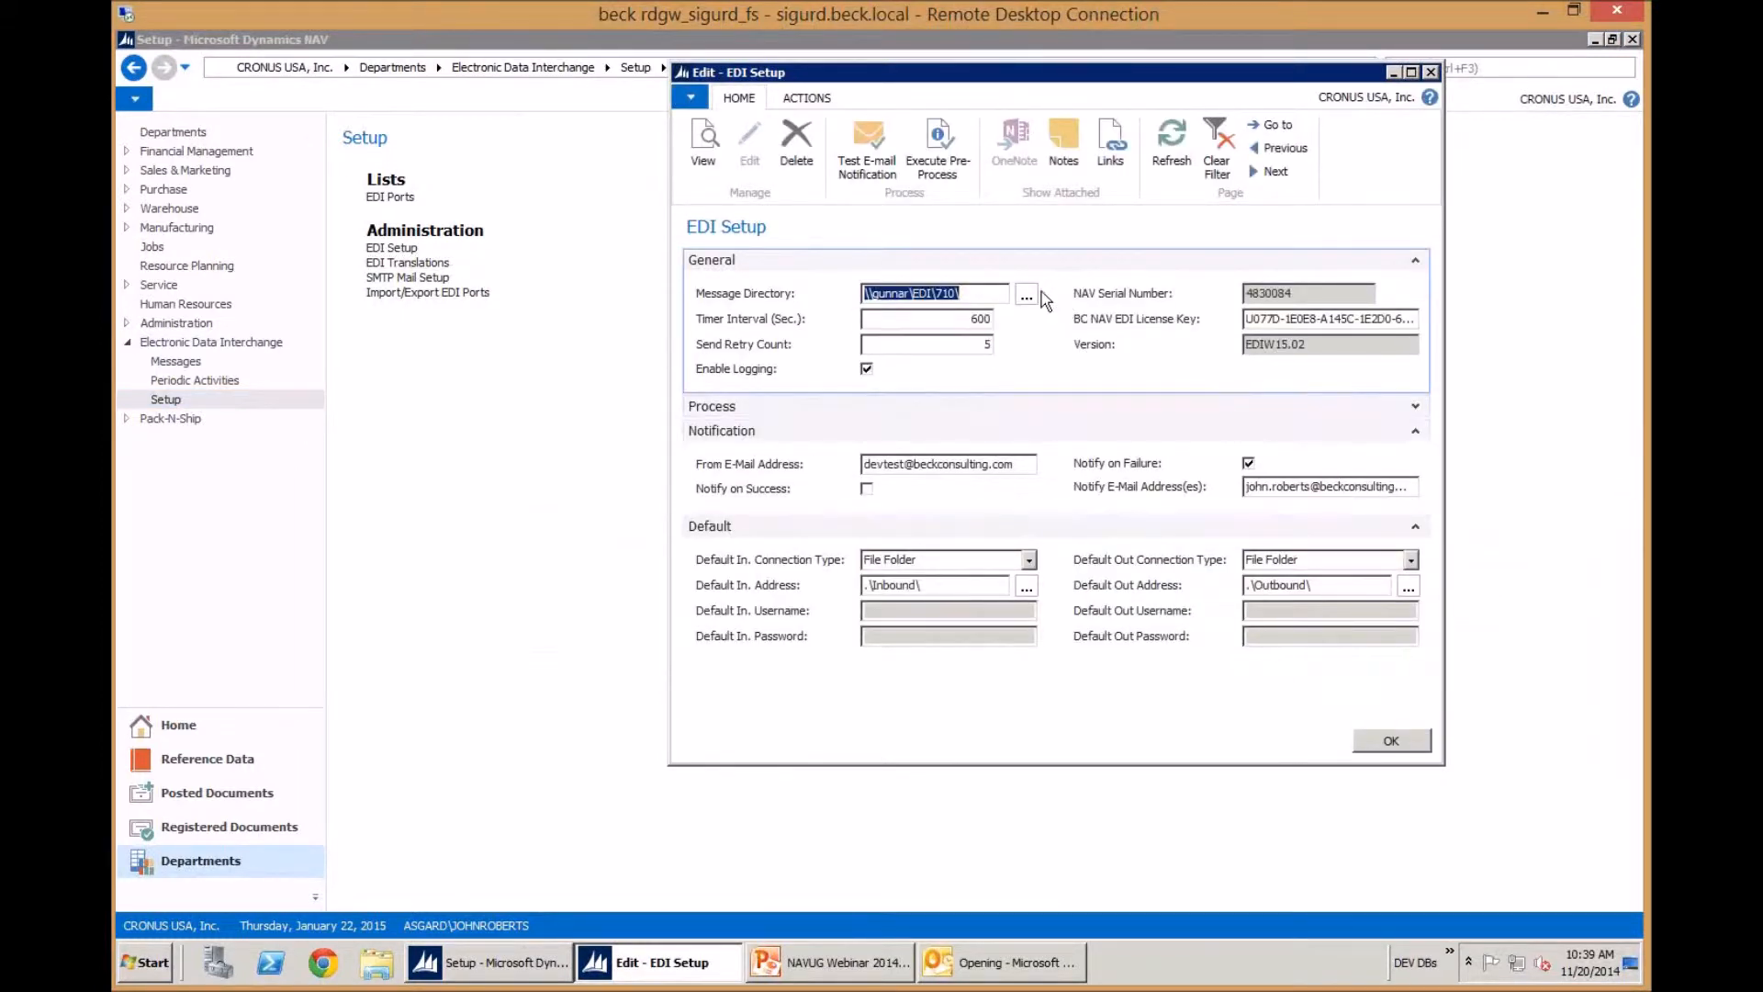
{"action": "left_click", "coordinate": [1025, 586]}
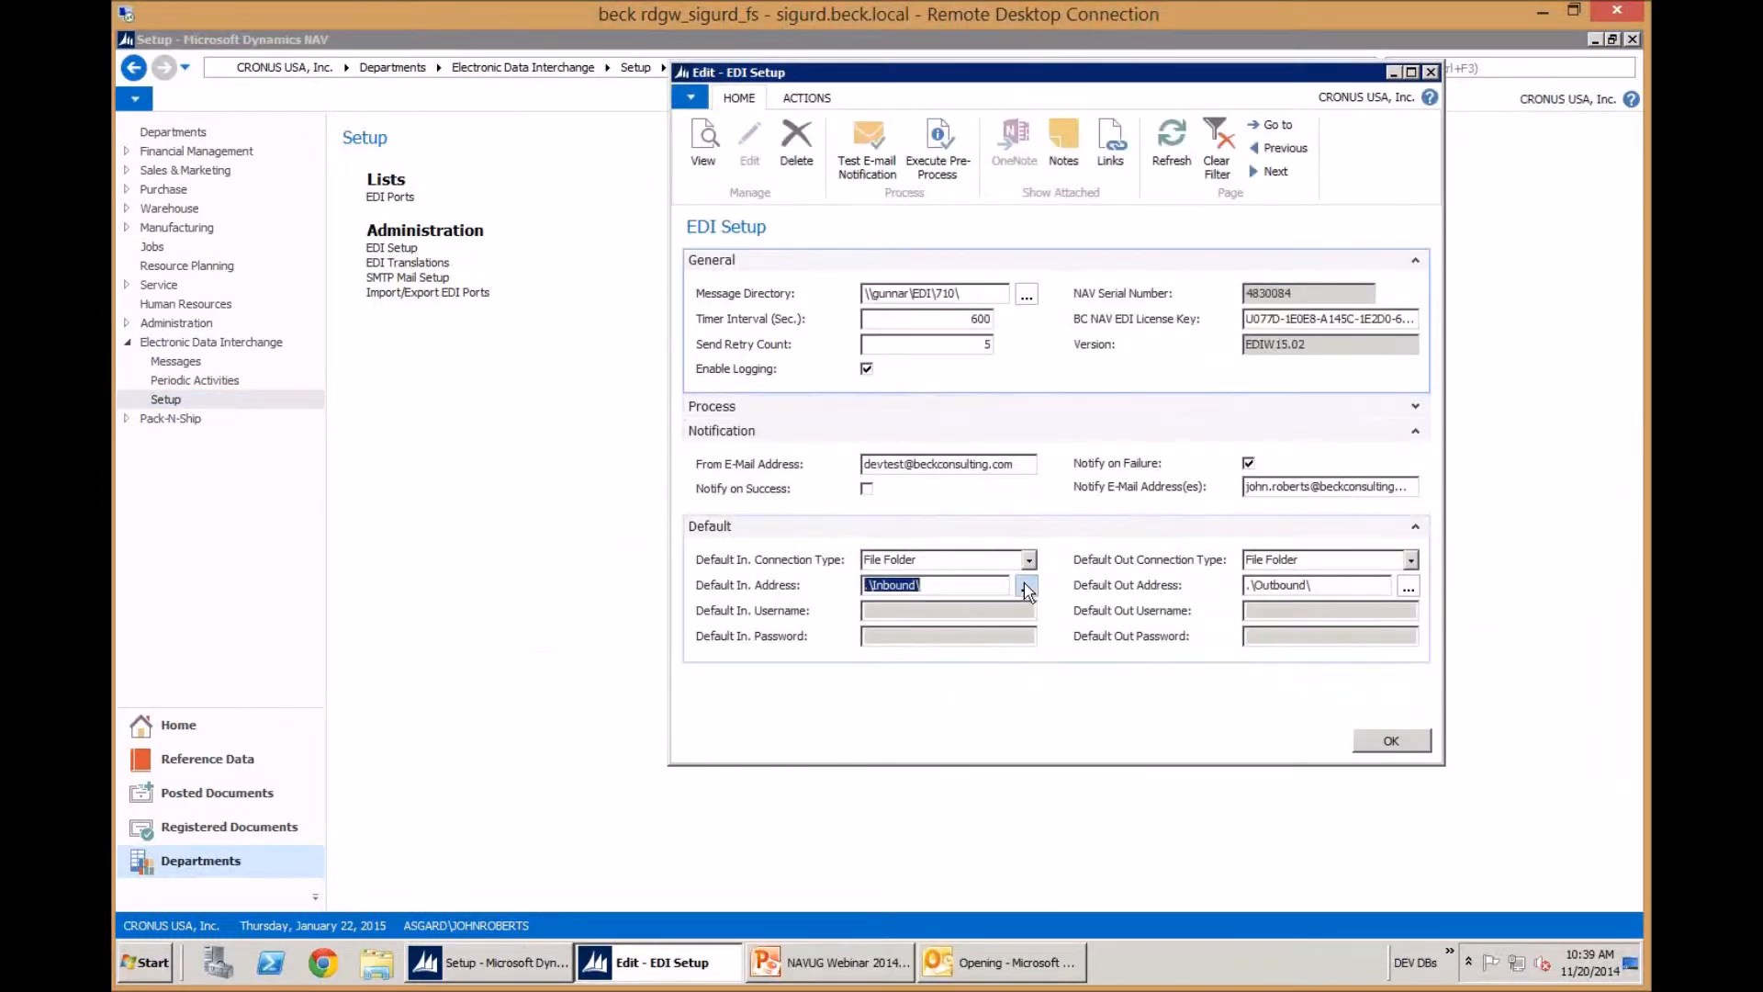
{"action": "left_click", "coordinate": [1035, 455]}
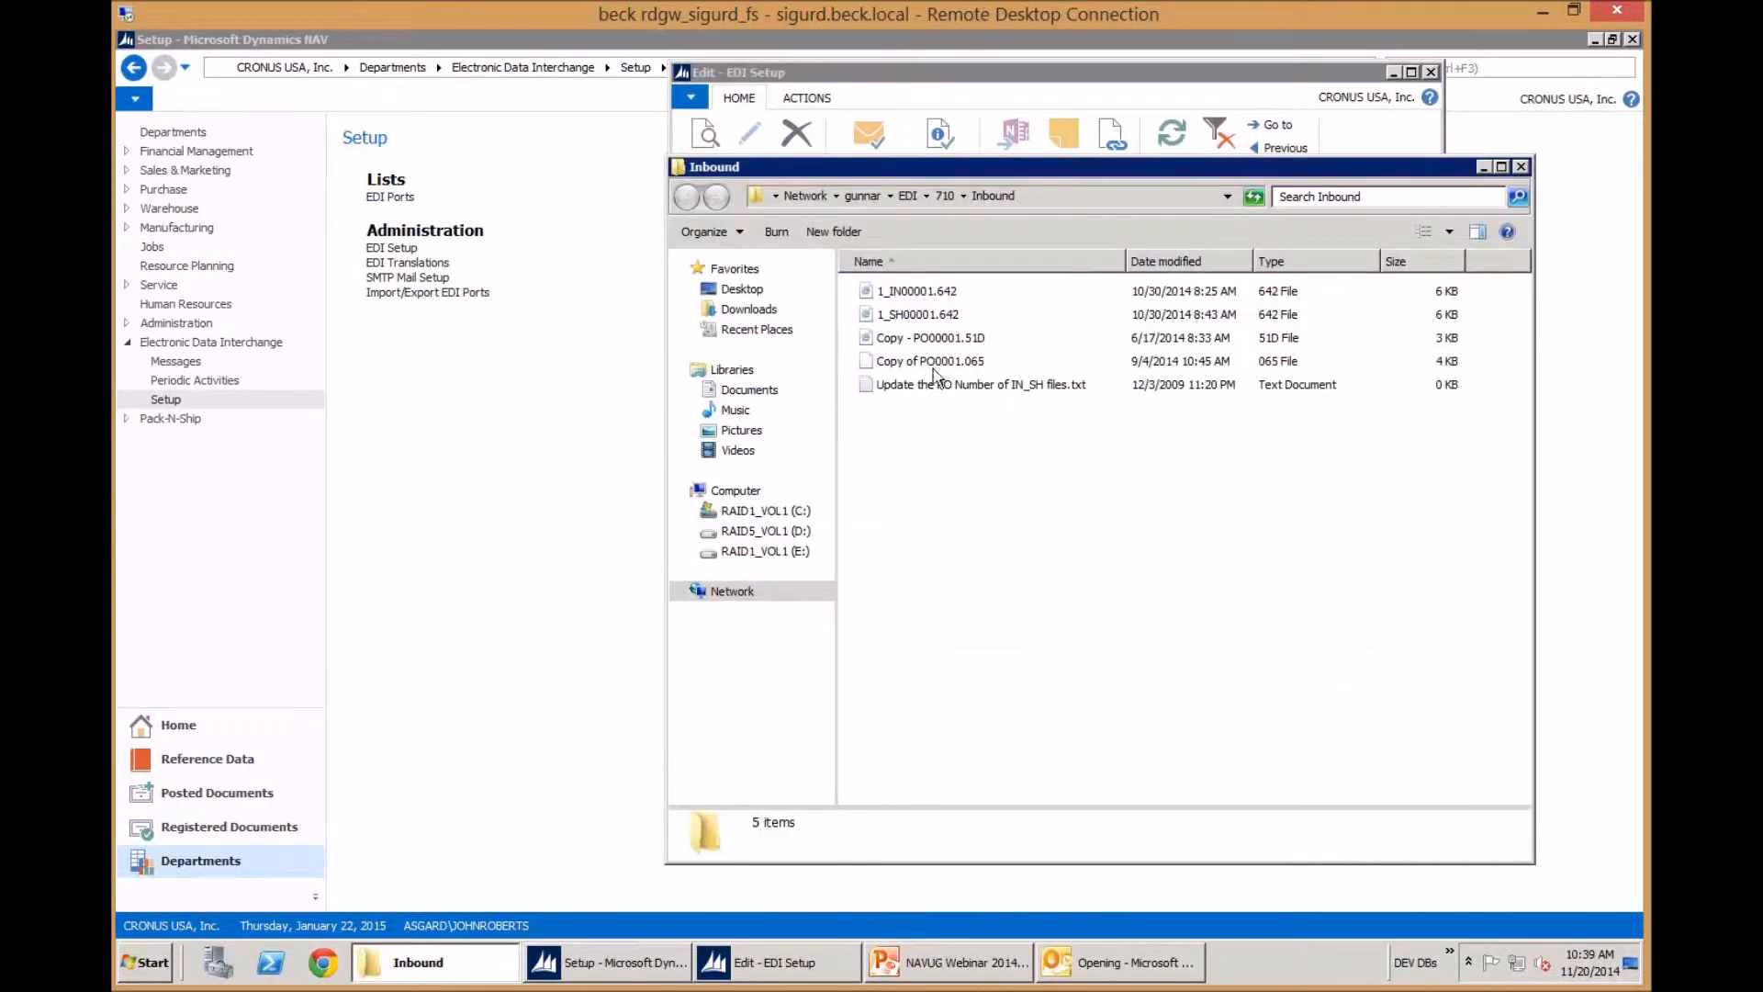
Duplicate the file Copy - PO00001.51D within the Inbound folder
{"action": "left_click", "coordinate": [948, 338]}
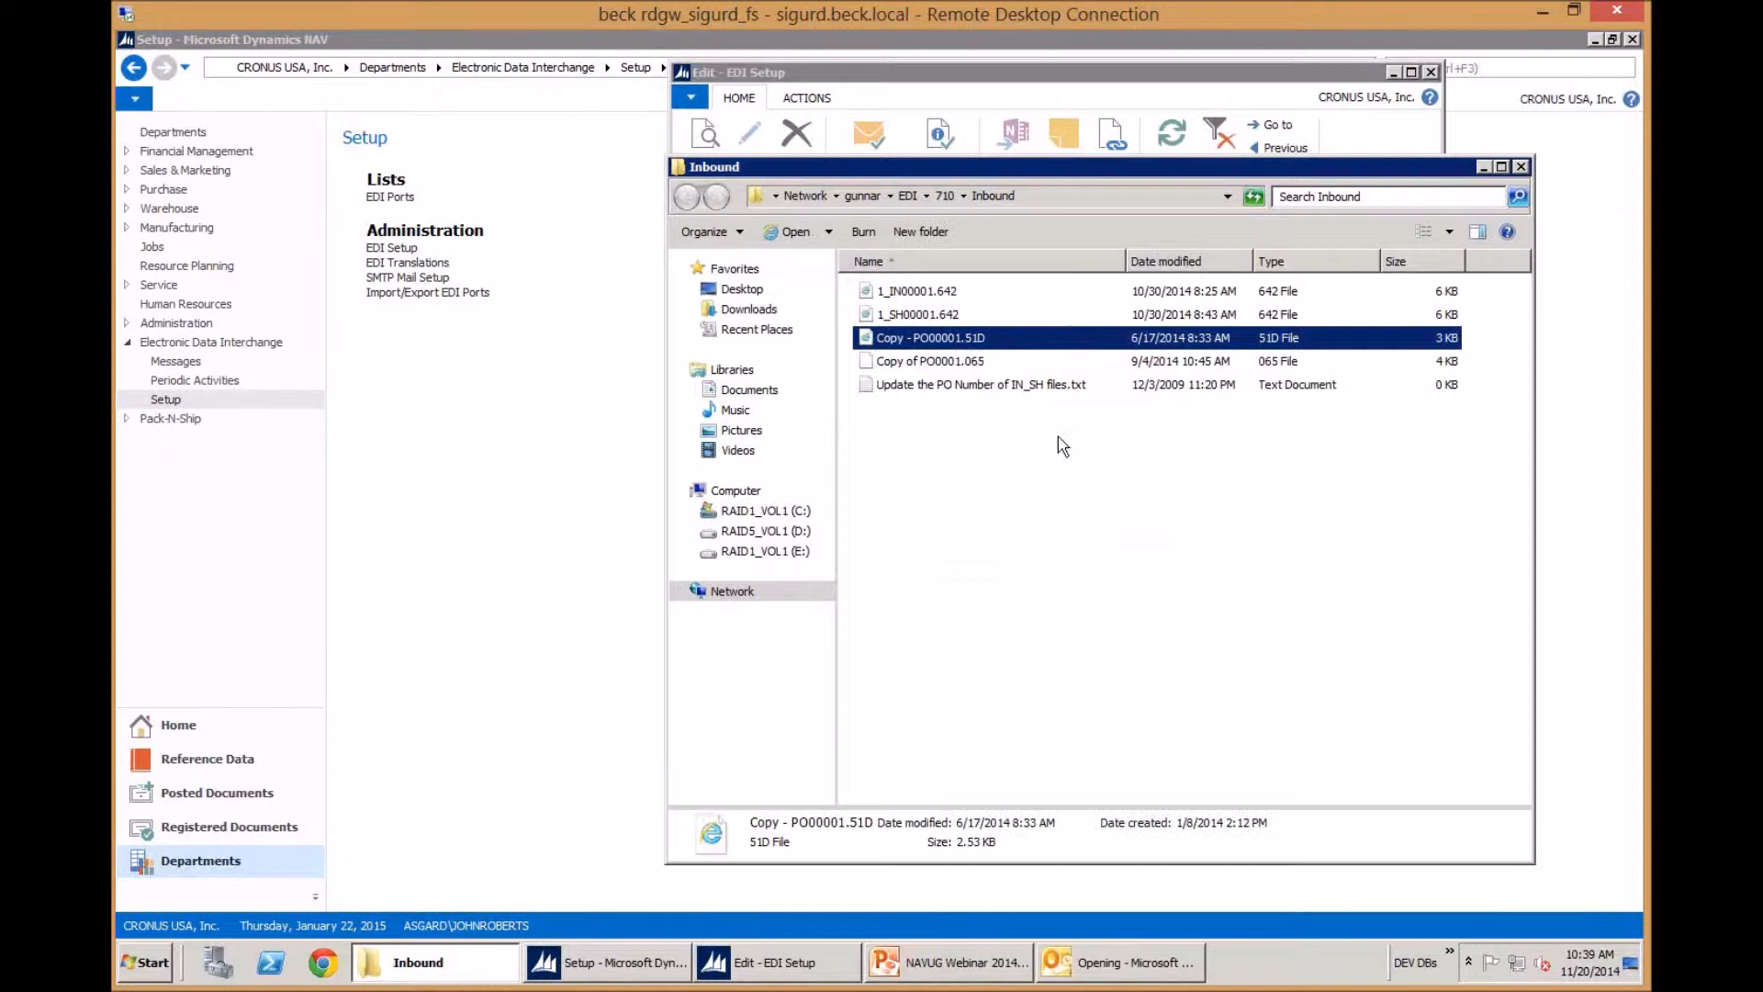
{"action": "left_click", "coordinate": [1041, 476]}
{"action": "key", "text": "ctrl+v"}
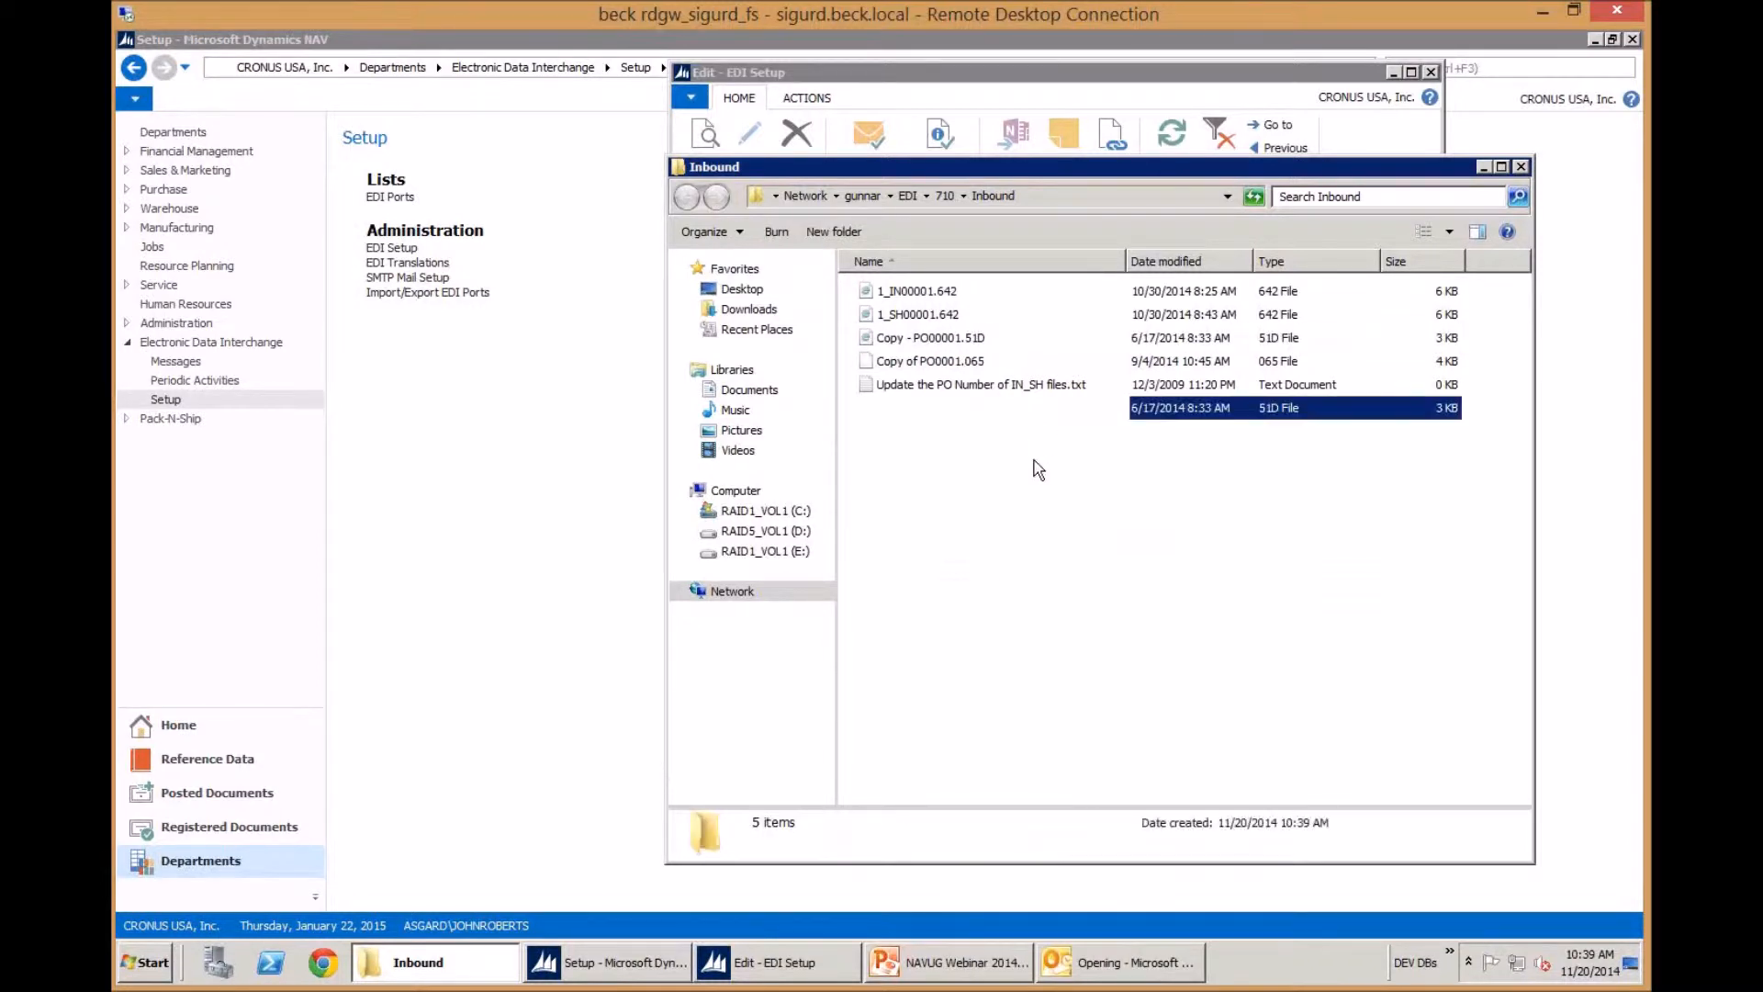
Rename the duplicated purchase order file as PO00001.51D
{"action": "key", "text": "F2"}
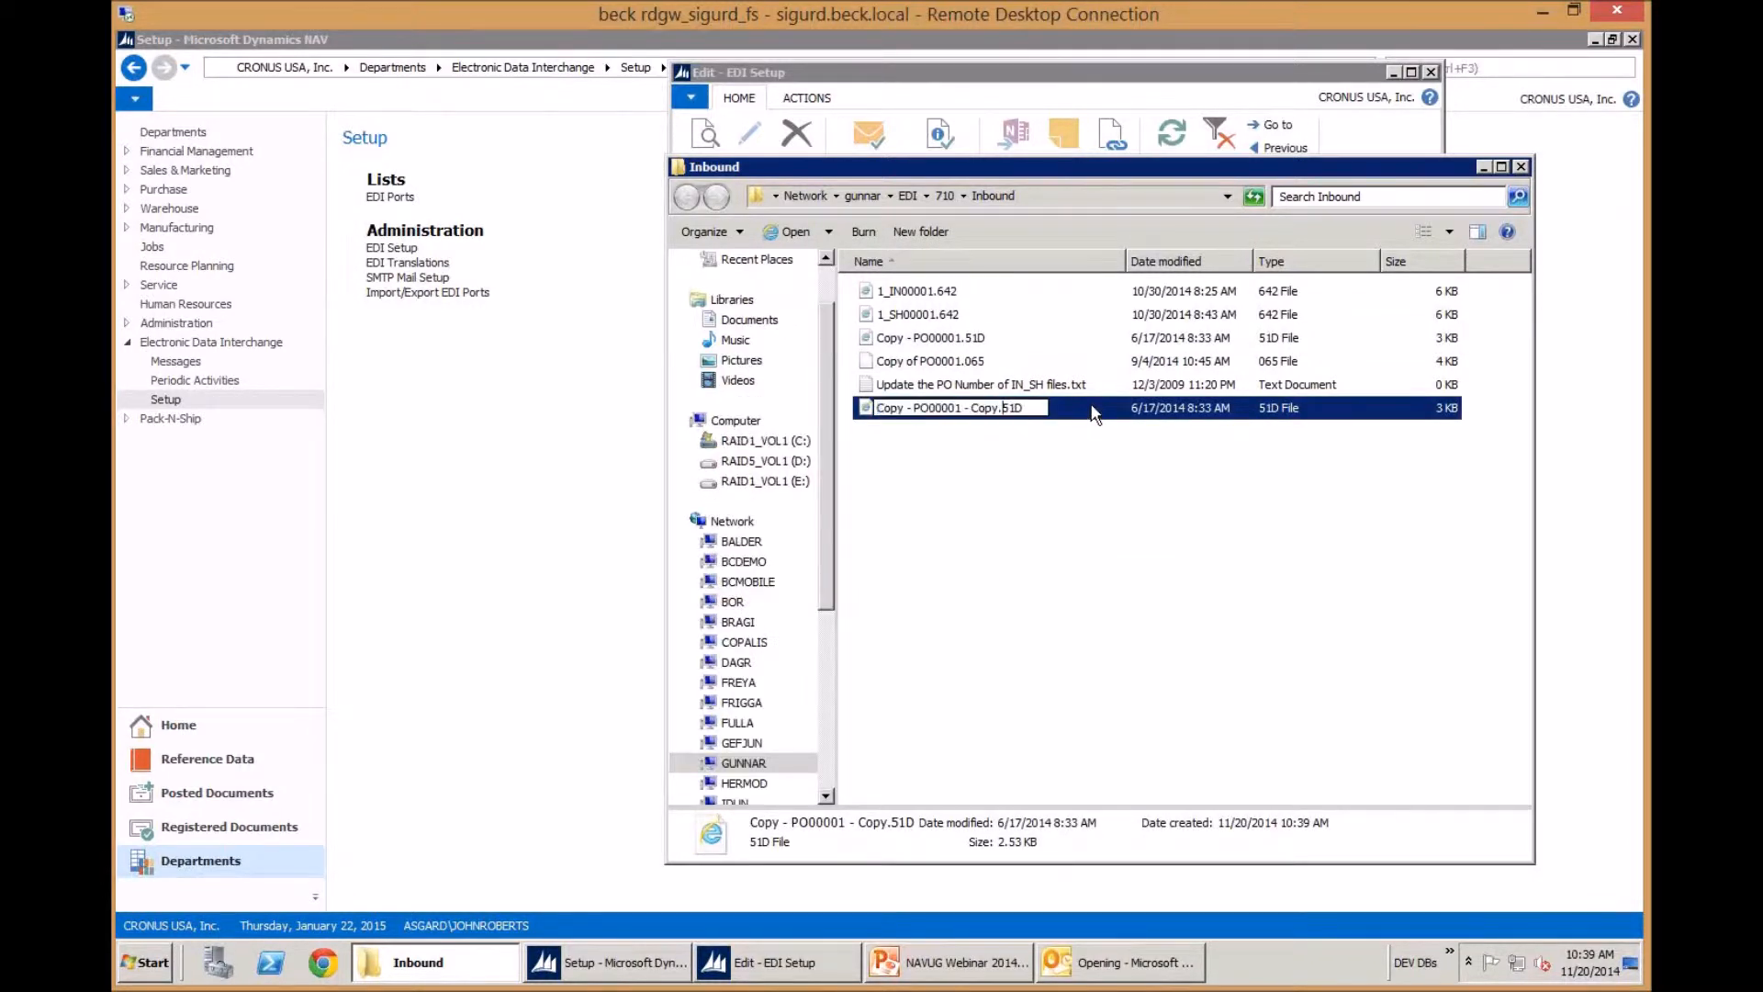
{"action": "key", "text": "BackSpace"}
{"action": "key", "text": "BackSpace"}
{"action": "key", "text": "BackSpace"}
{"action": "key", "text": "BackSpace"}
{"action": "key", "text": "BackSpace"}
{"action": "key", "text": "BackSpace"}
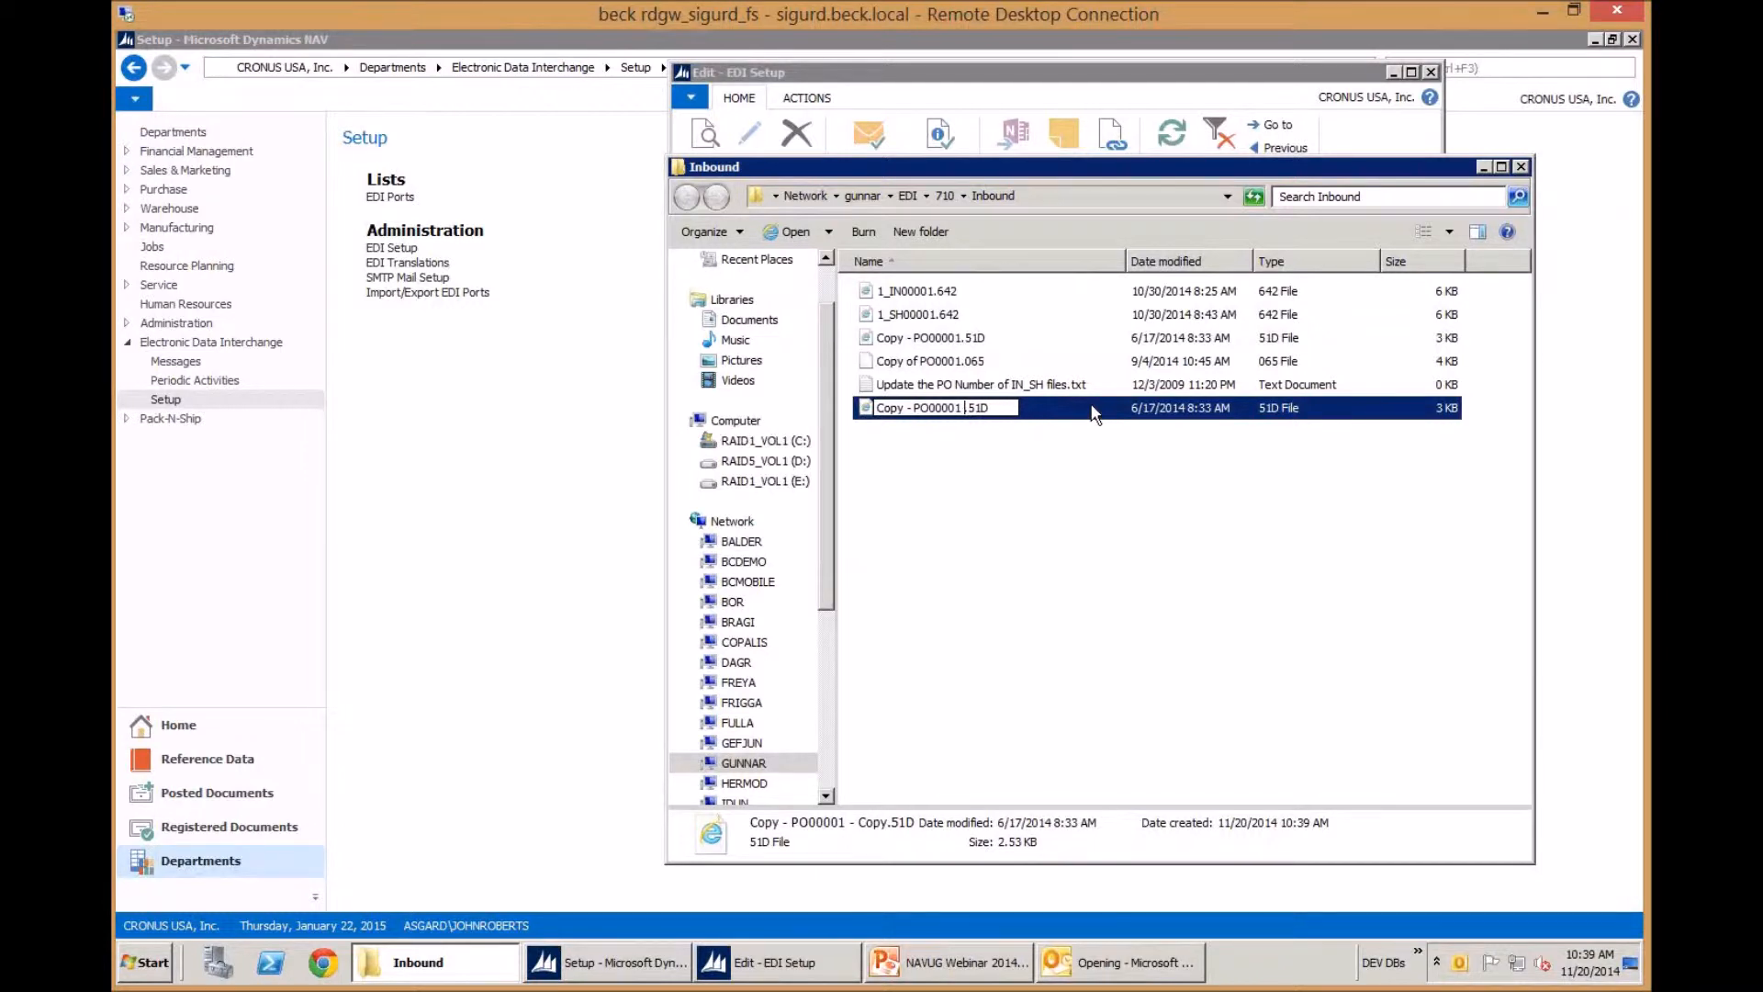
{"action": "key", "text": "BackSpace"}
{"action": "key", "text": "BackSpace"}
{"action": "key", "text": "BackSpace"}
{"action": "key", "text": "BackSpace"}
{"action": "key", "text": "BackSpace"}
{"action": "key", "text": "BackSpace"}
{"action": "key", "text": "BackSpace"}
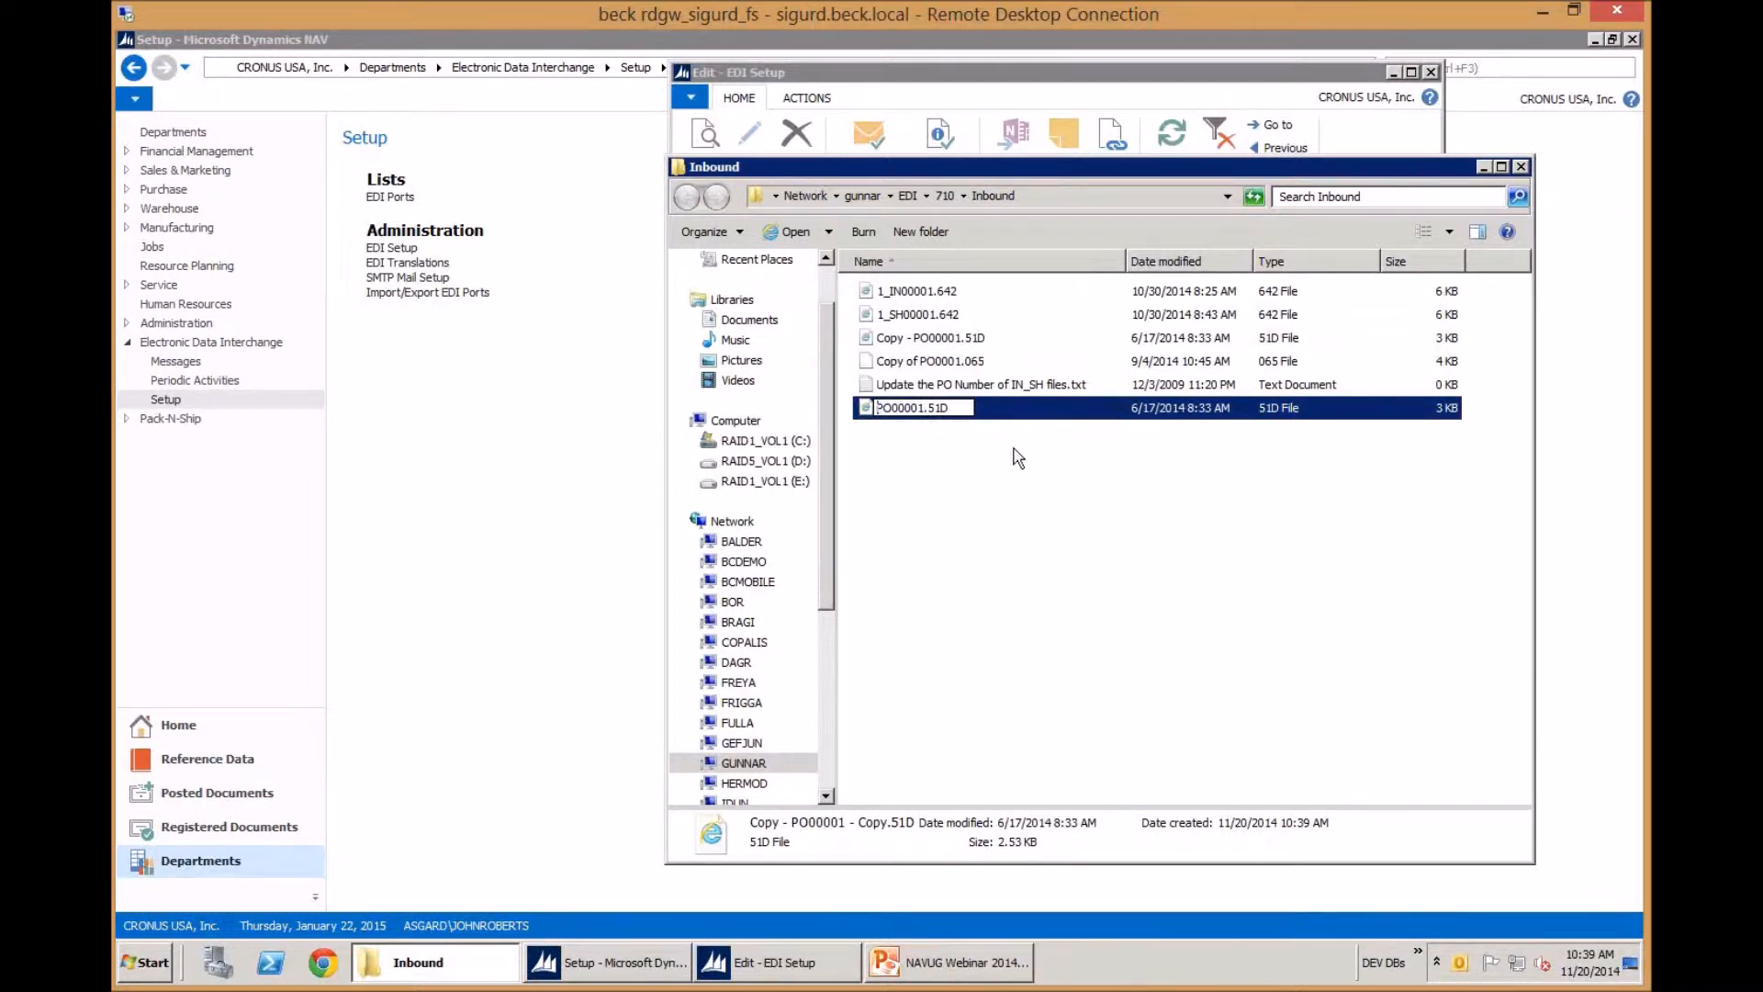
{"action": "left_click", "coordinate": [973, 496]}
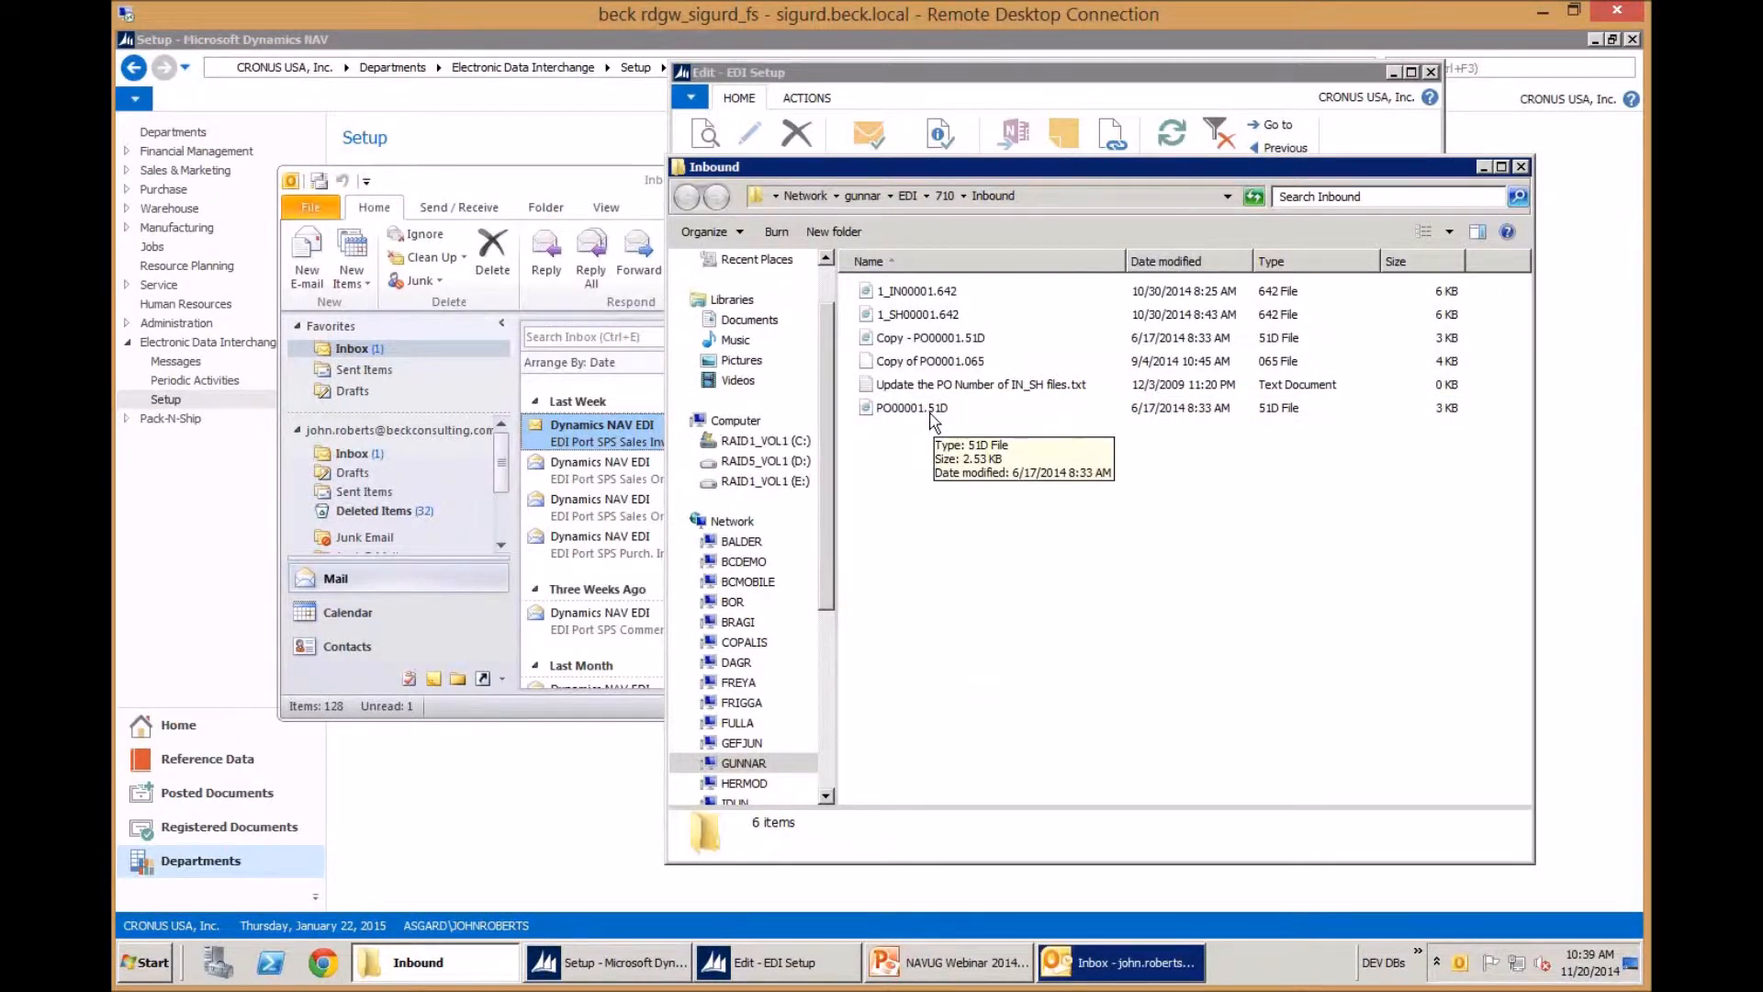
Open PO00001.51D, examine the purchase order XML from the header to the line items and summary, and close it
{"action": "double_click", "coordinate": [932, 412]}
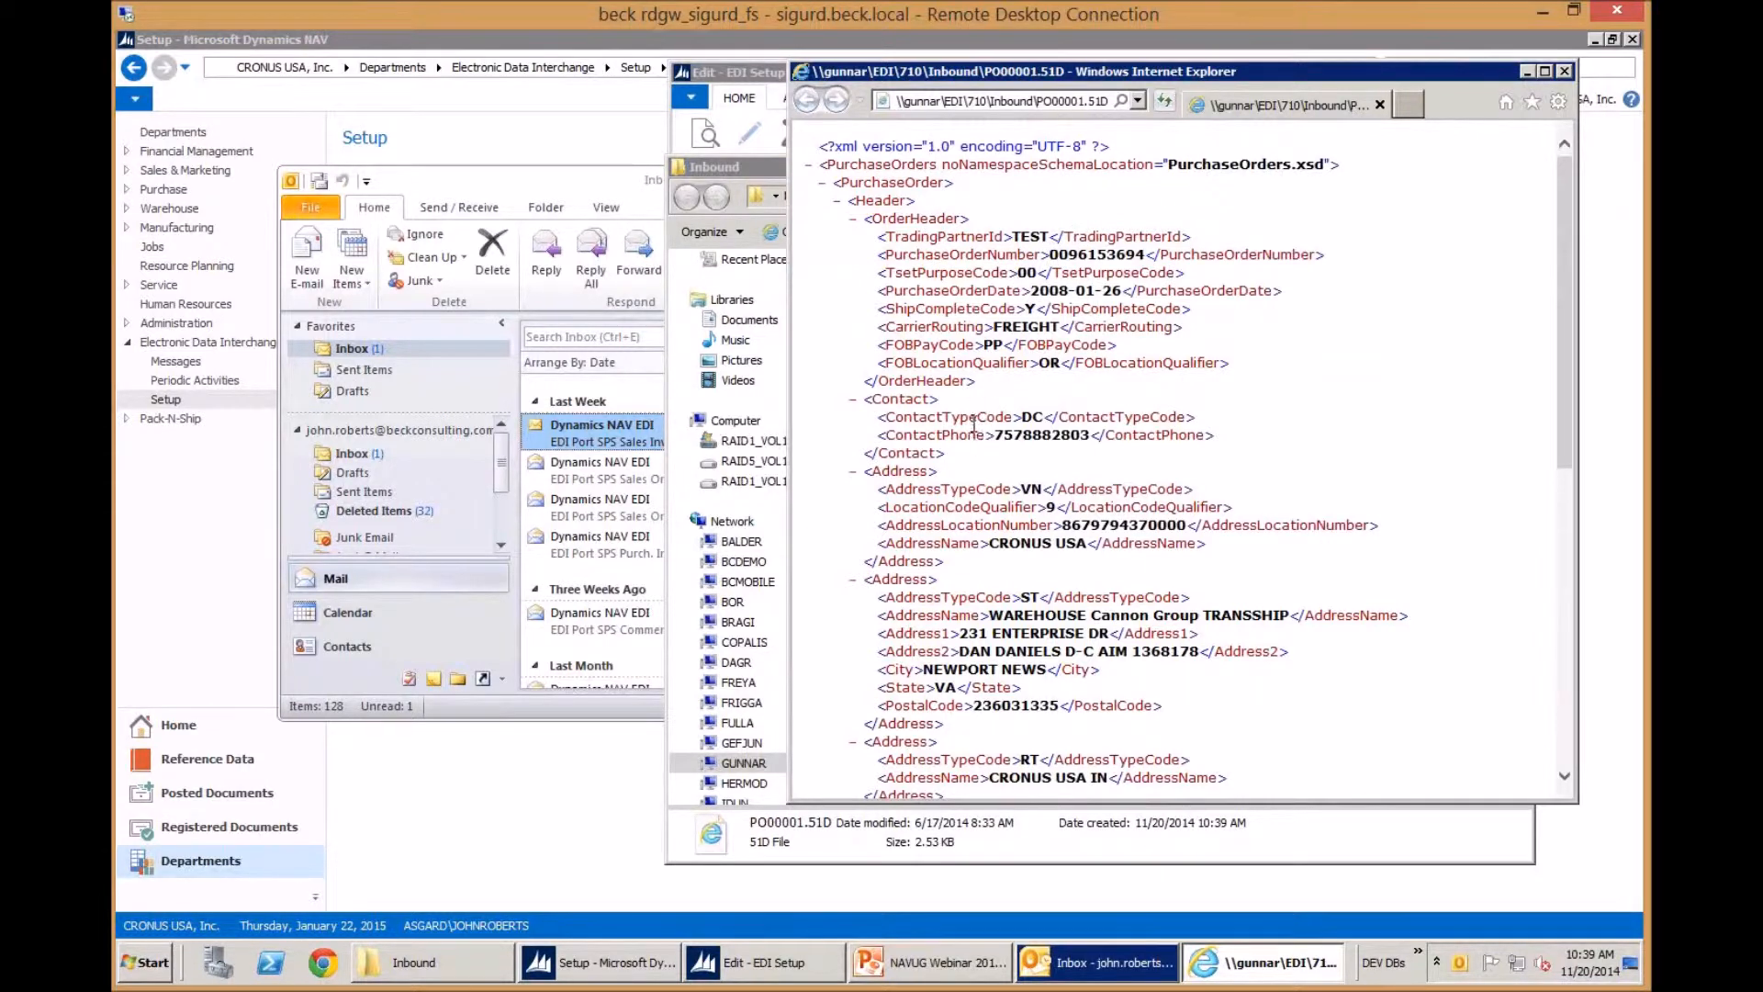
{"action": "scroll", "coordinate": [974, 422], "scroll_direction": "down", "scroll_amount": 10}
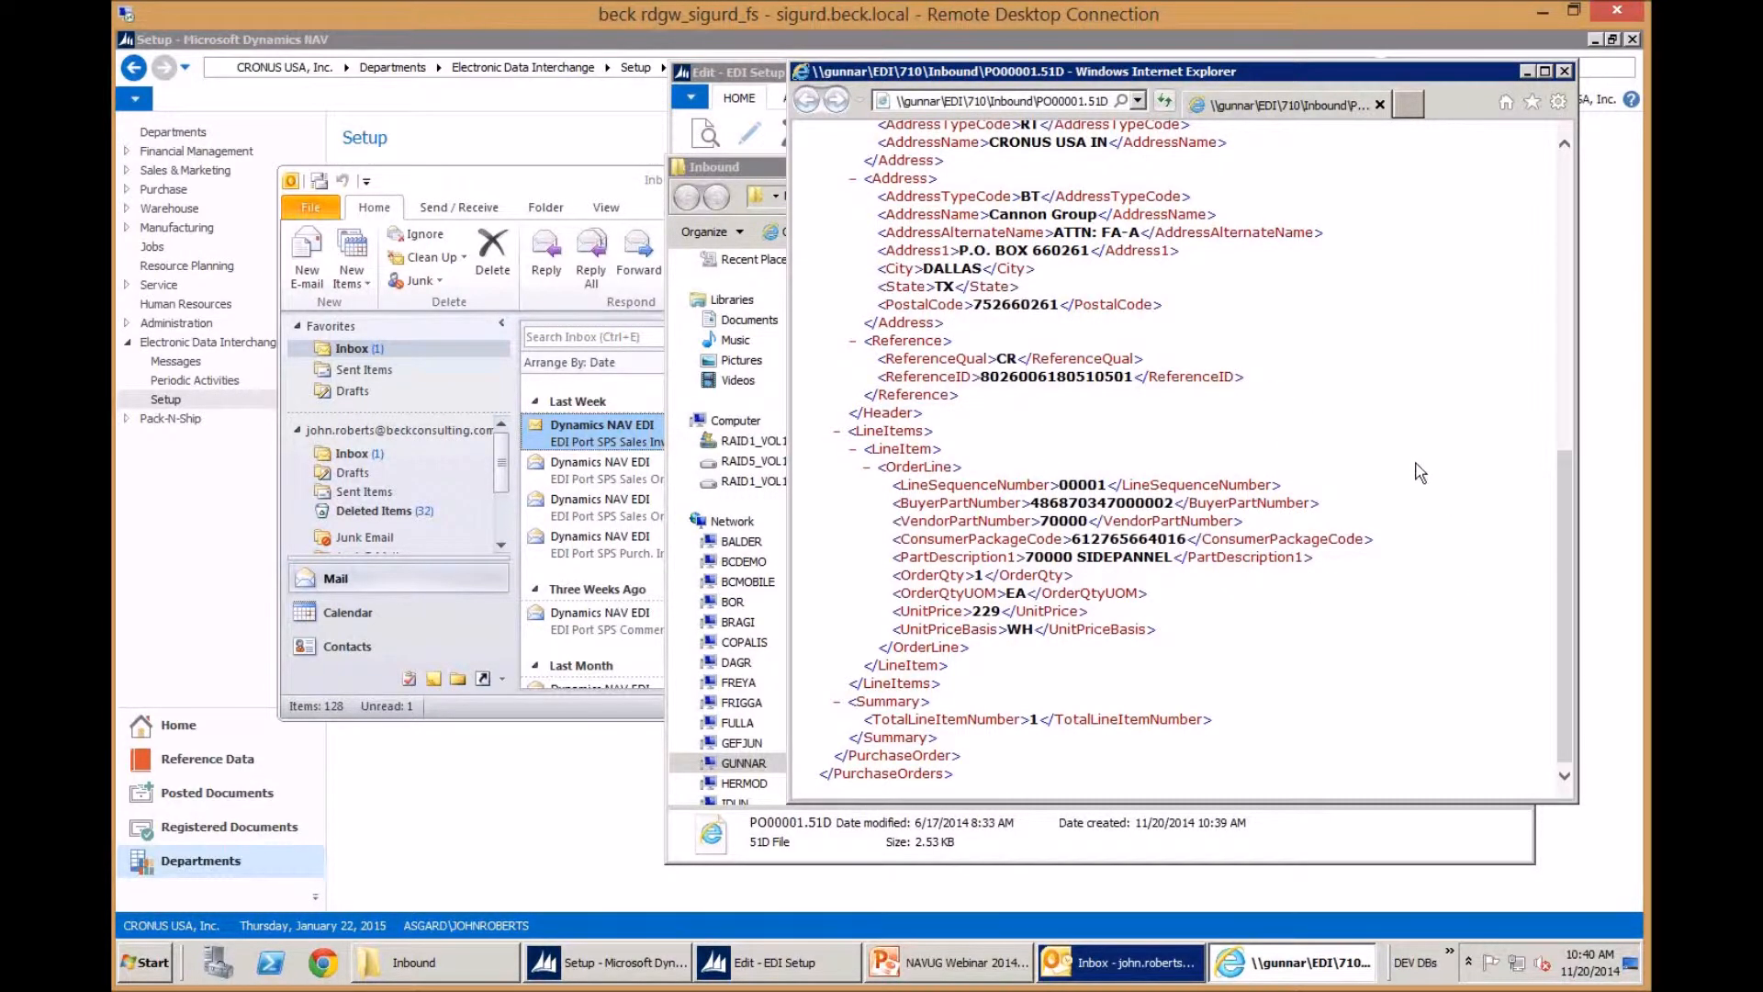
{"action": "scroll", "coordinate": [1421, 473], "scroll_direction": "up", "scroll_amount": 4}
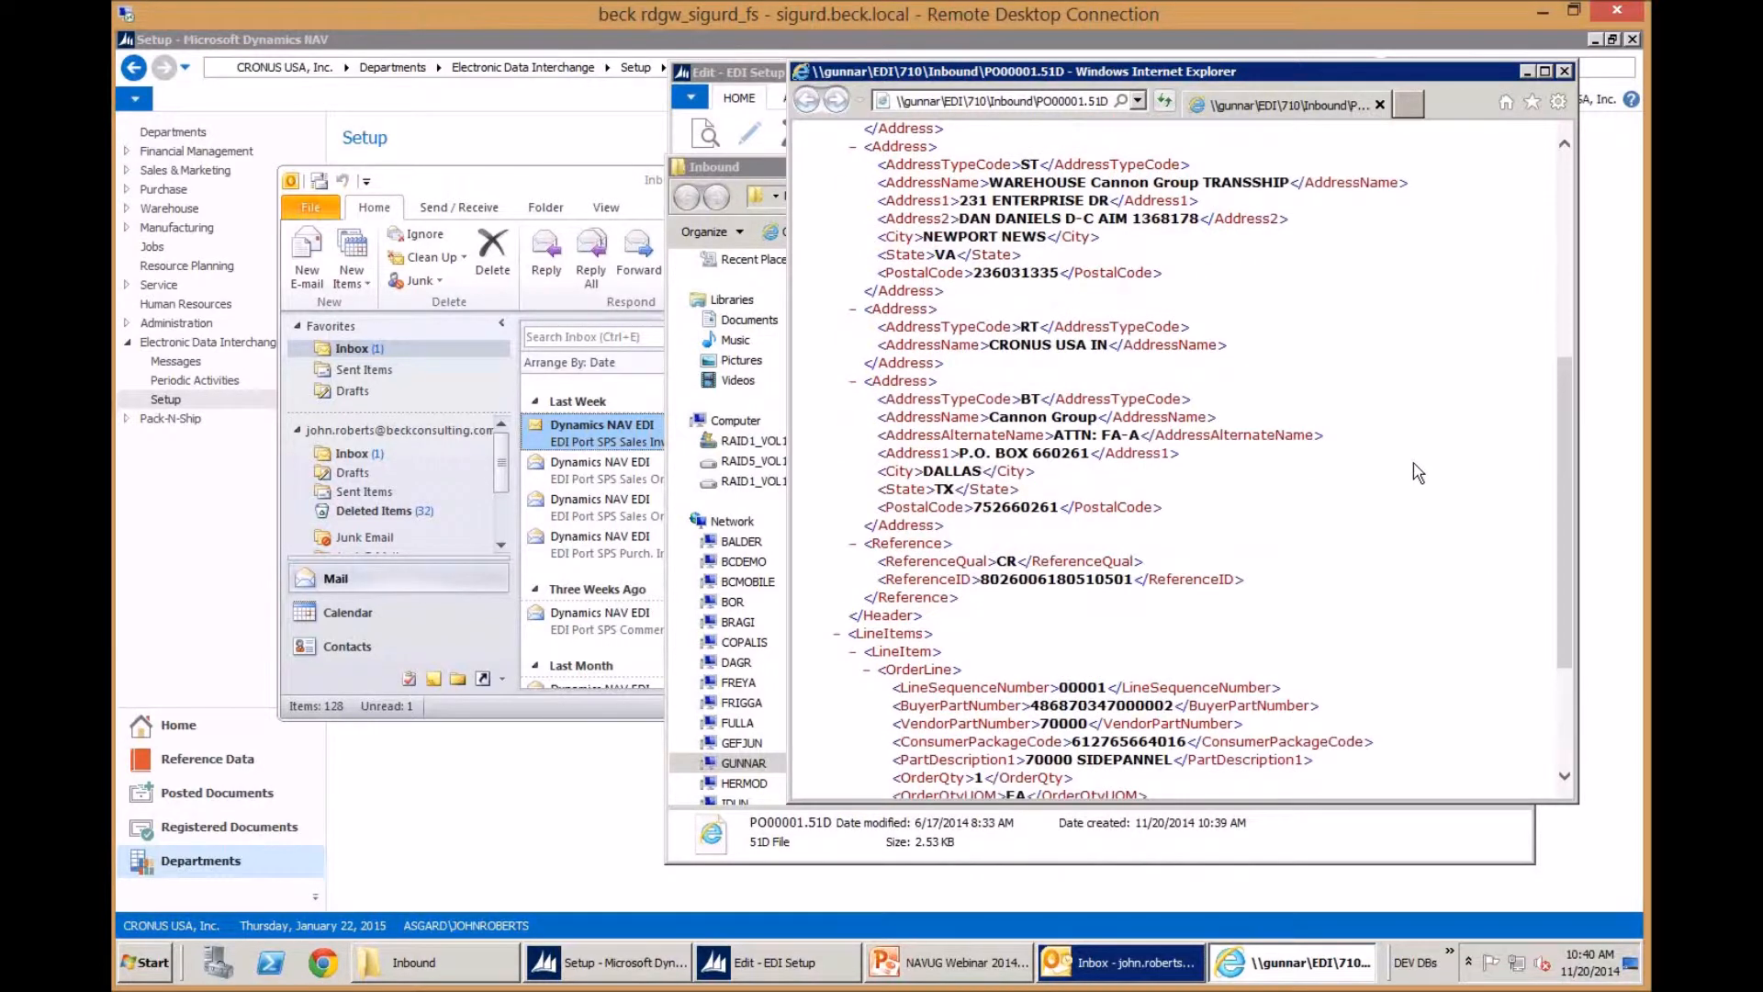
{"action": "scroll", "coordinate": [1419, 473], "scroll_direction": "up", "scroll_amount": 8}
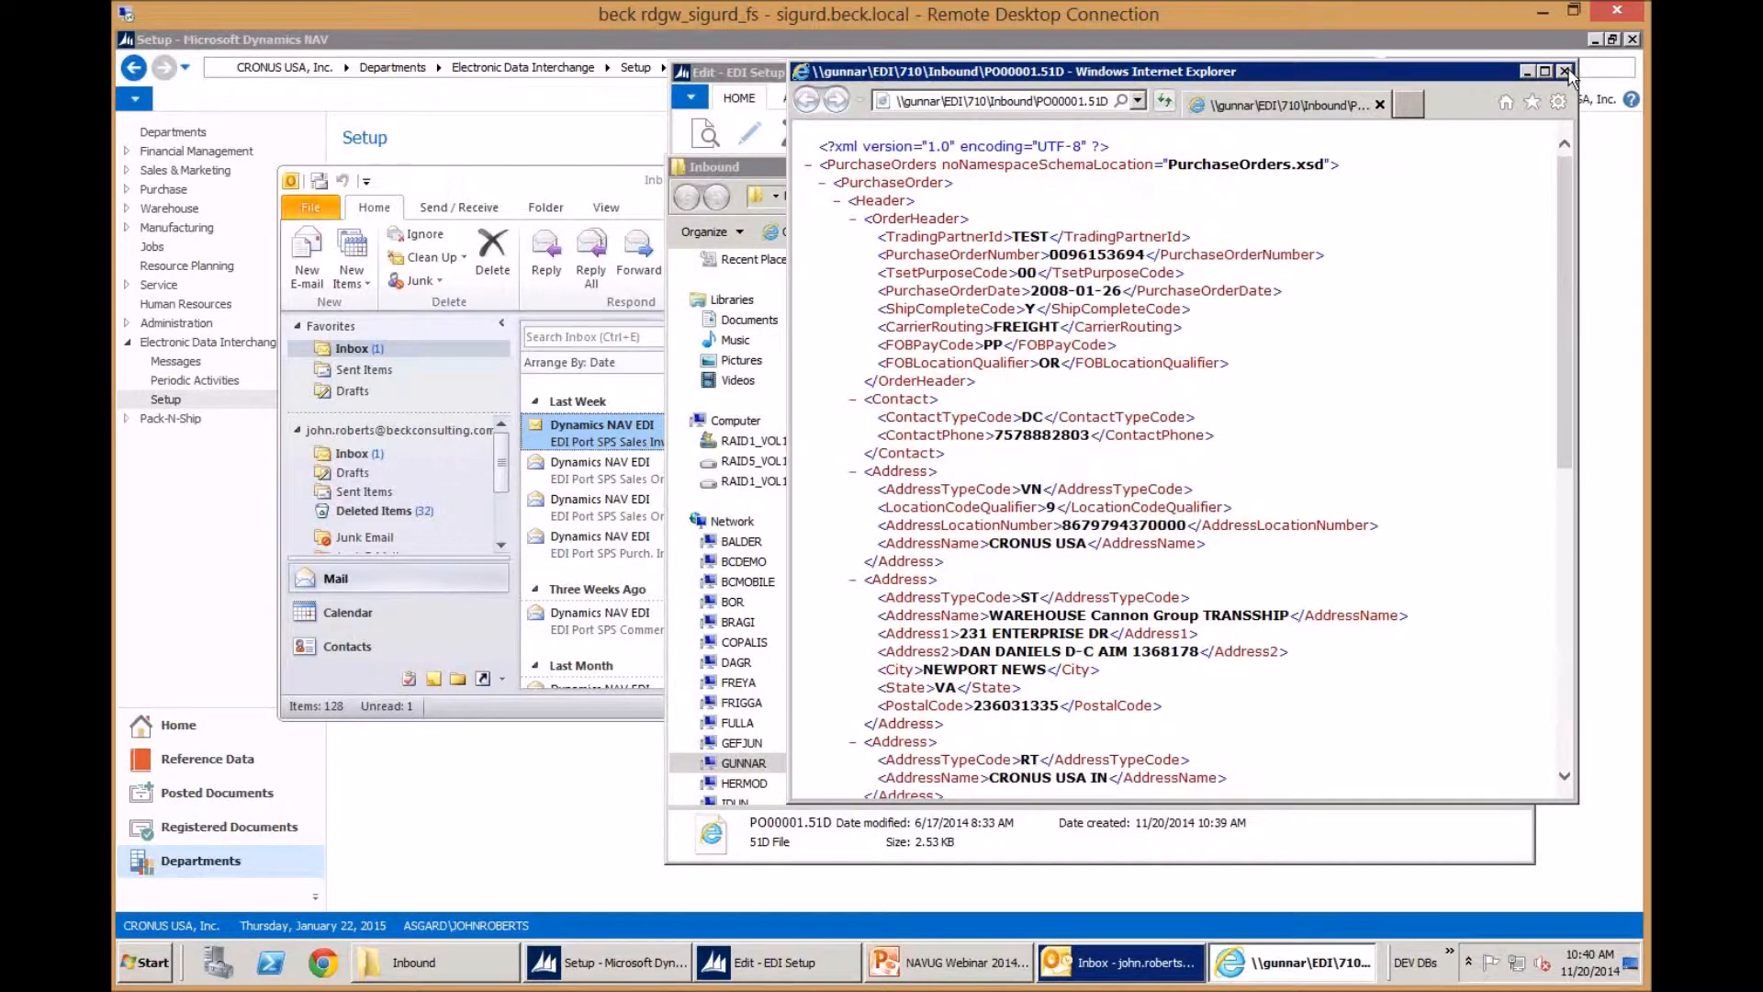
{"action": "left_click", "coordinate": [1566, 72]}
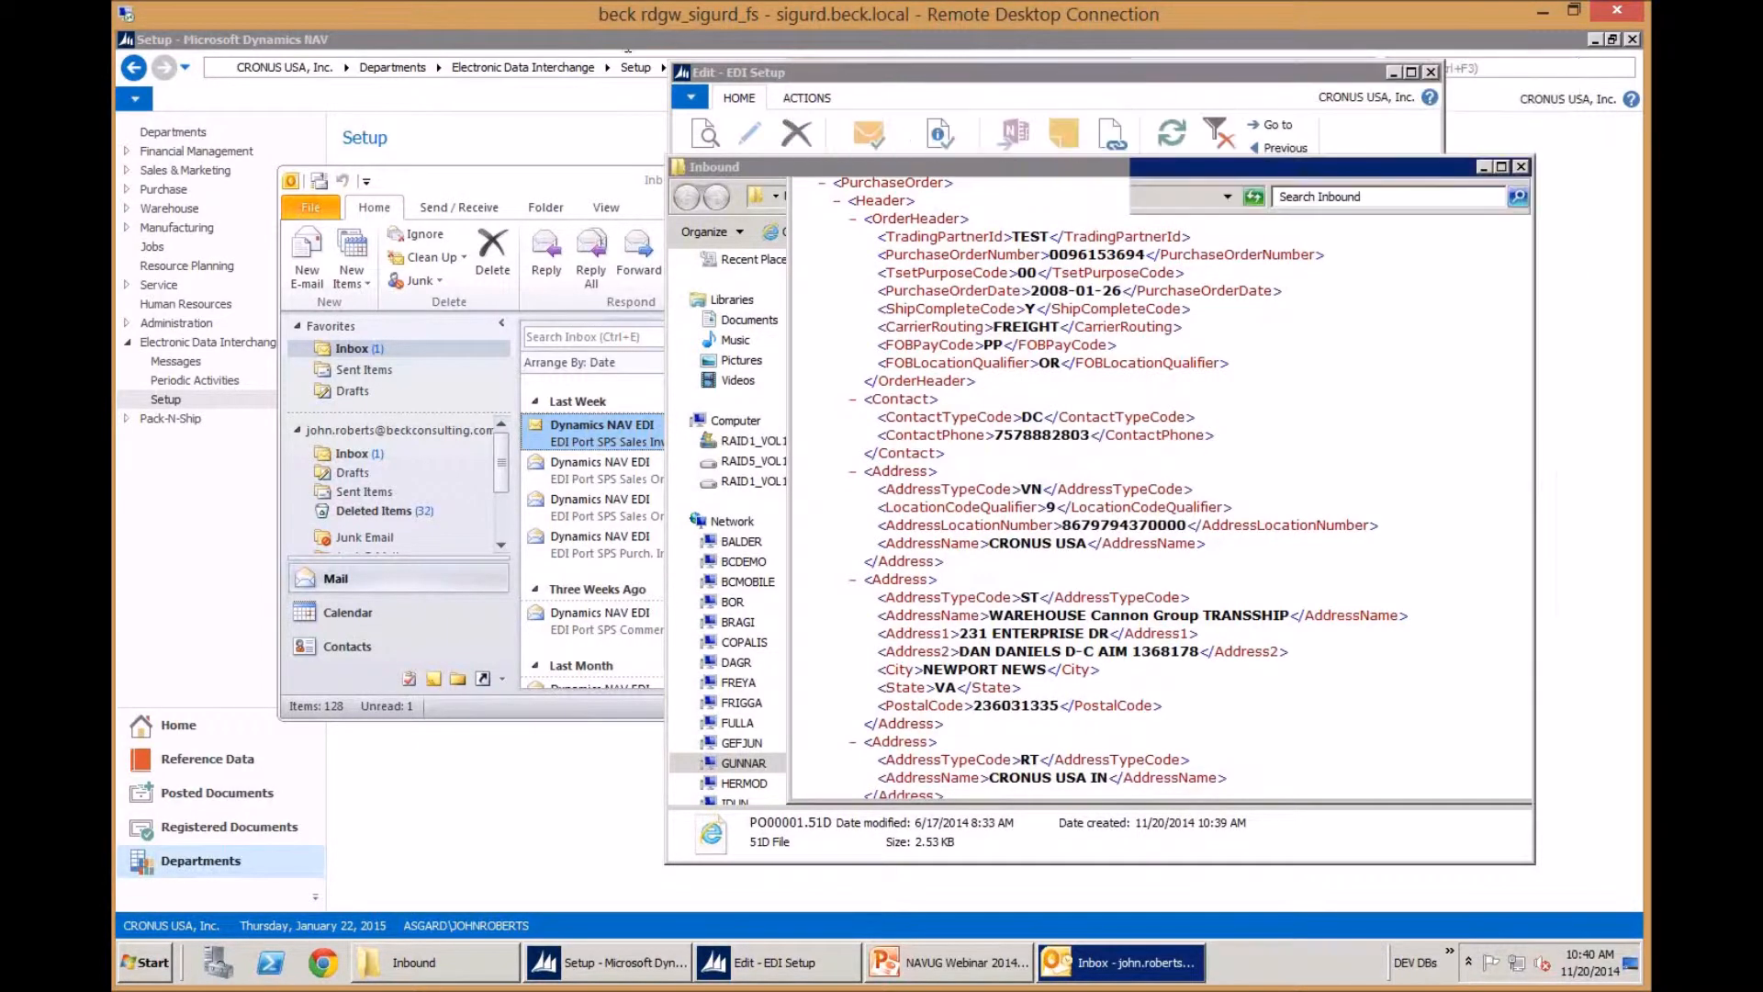
Switch back to the Dynamics NAV main window and manually run the NAS from the EDI periodic activities
{"action": "left_click", "coordinate": [615, 43]}
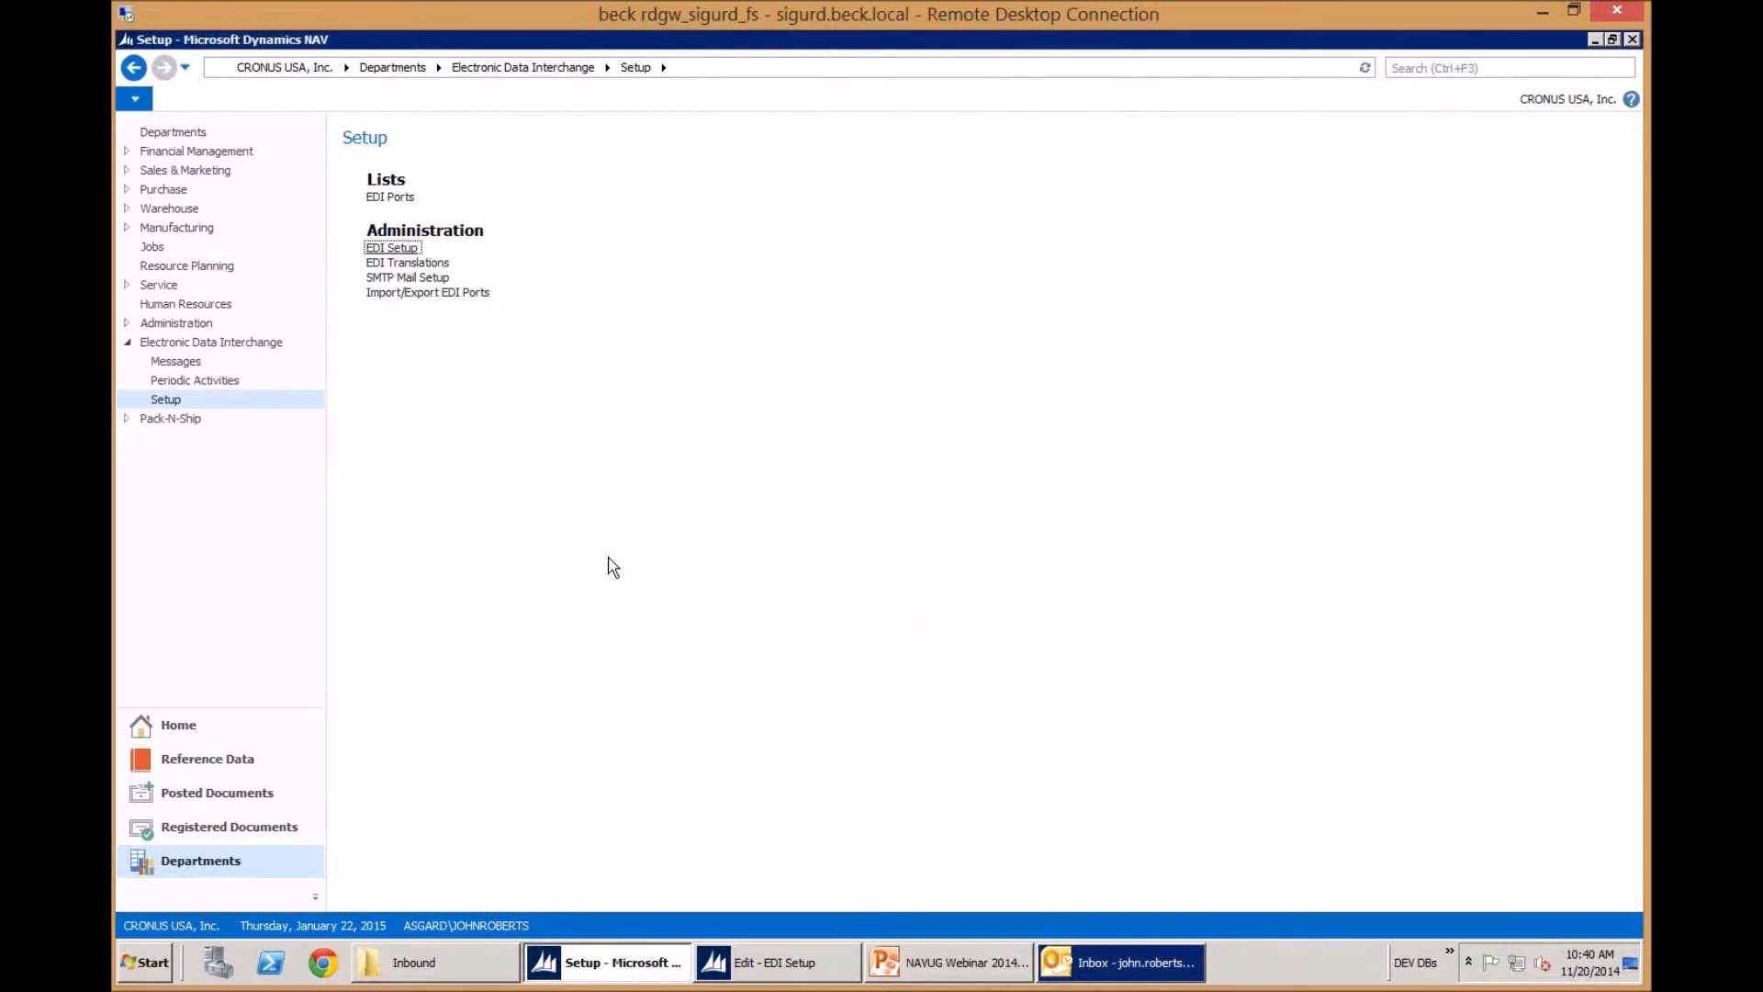
{"action": "left_click", "coordinate": [228, 382]}
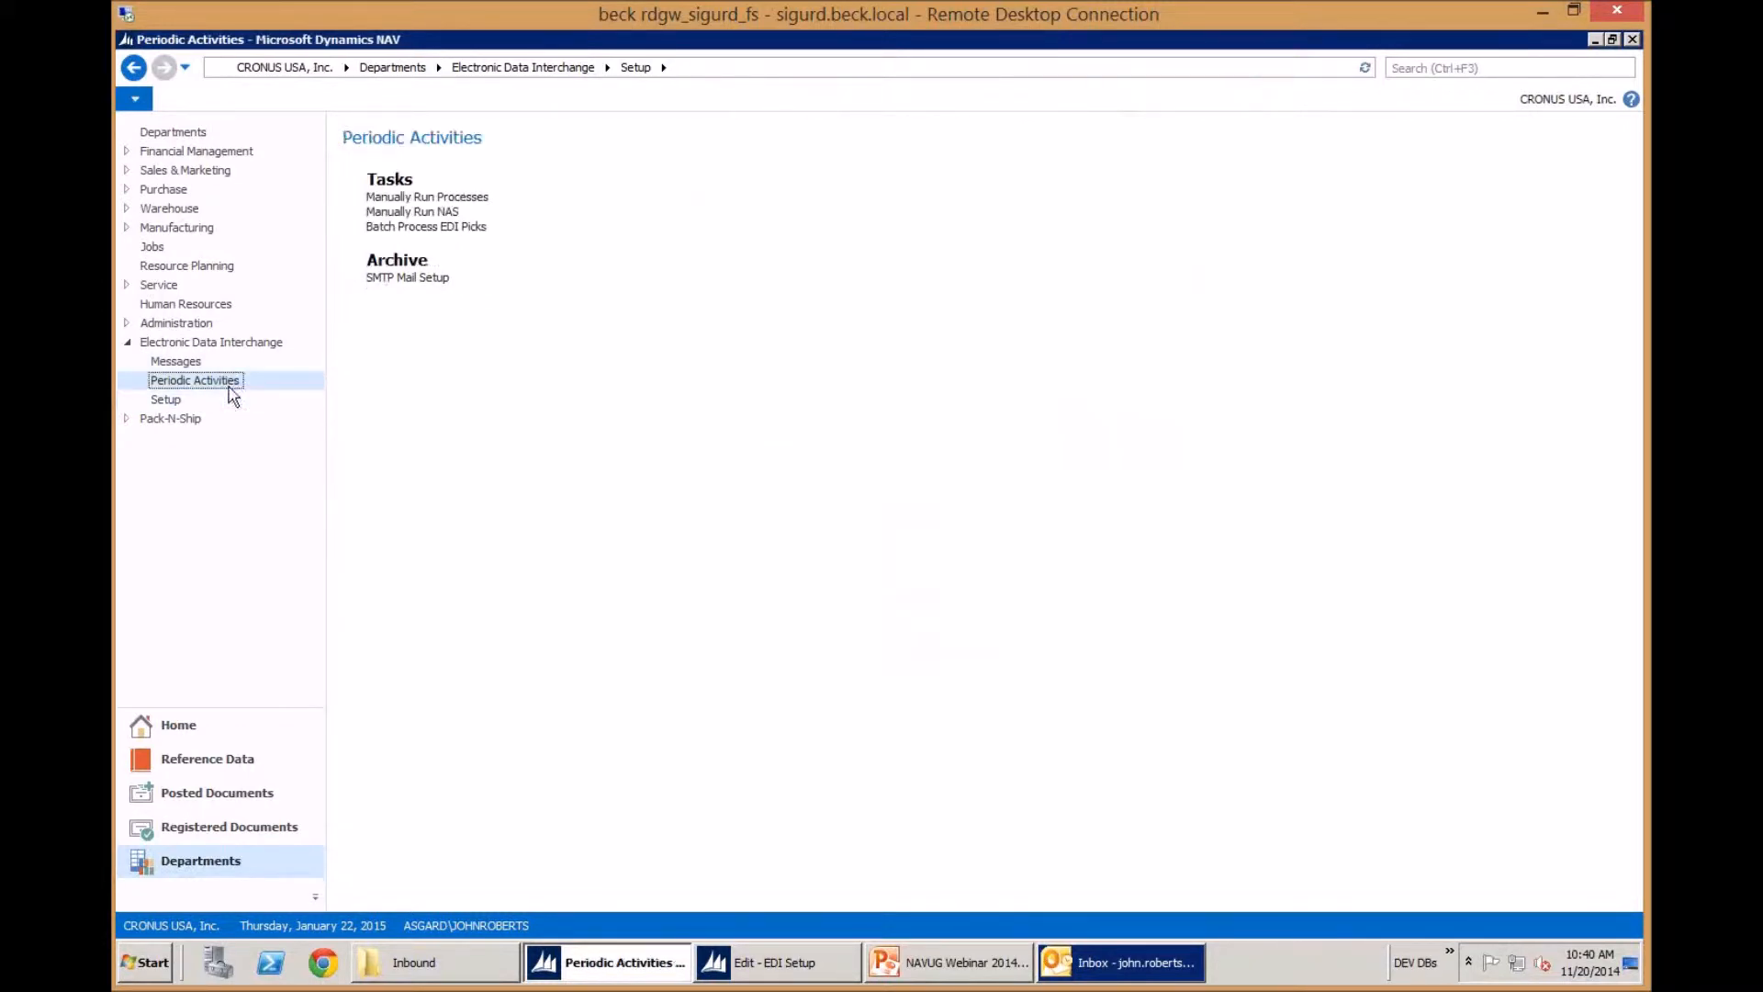
{"action": "left_click", "coordinate": [439, 216]}
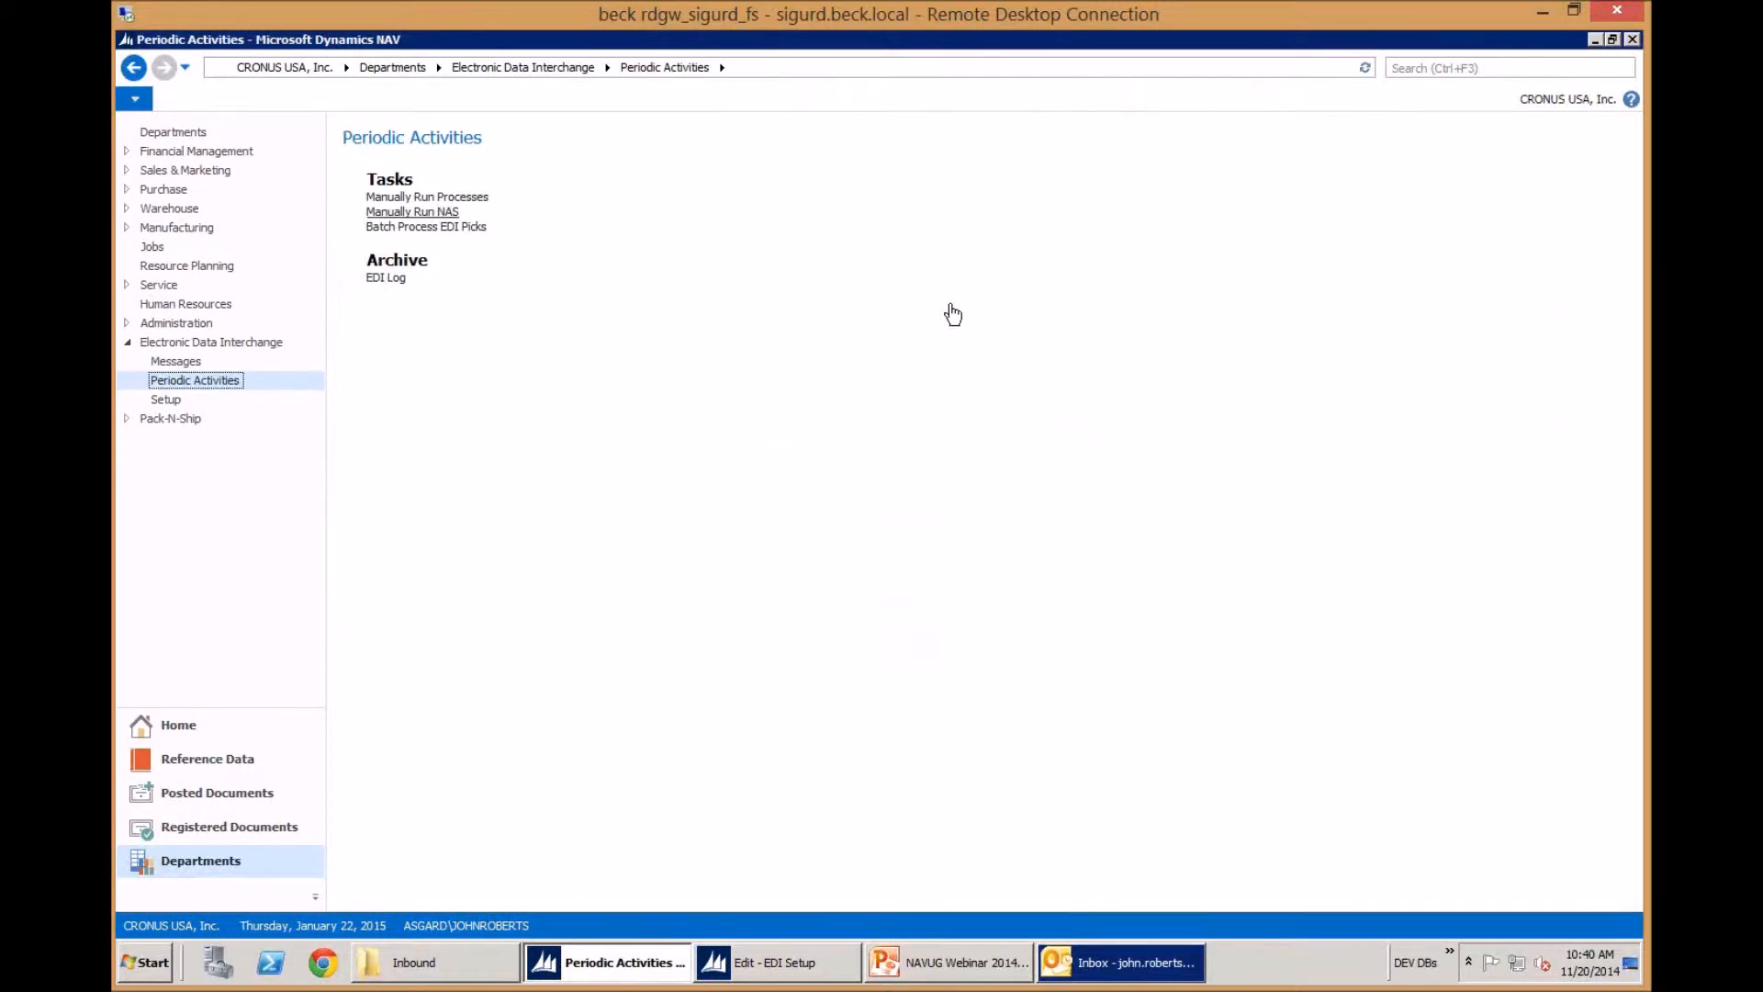
{"action": "left_click", "coordinate": [927, 518]}
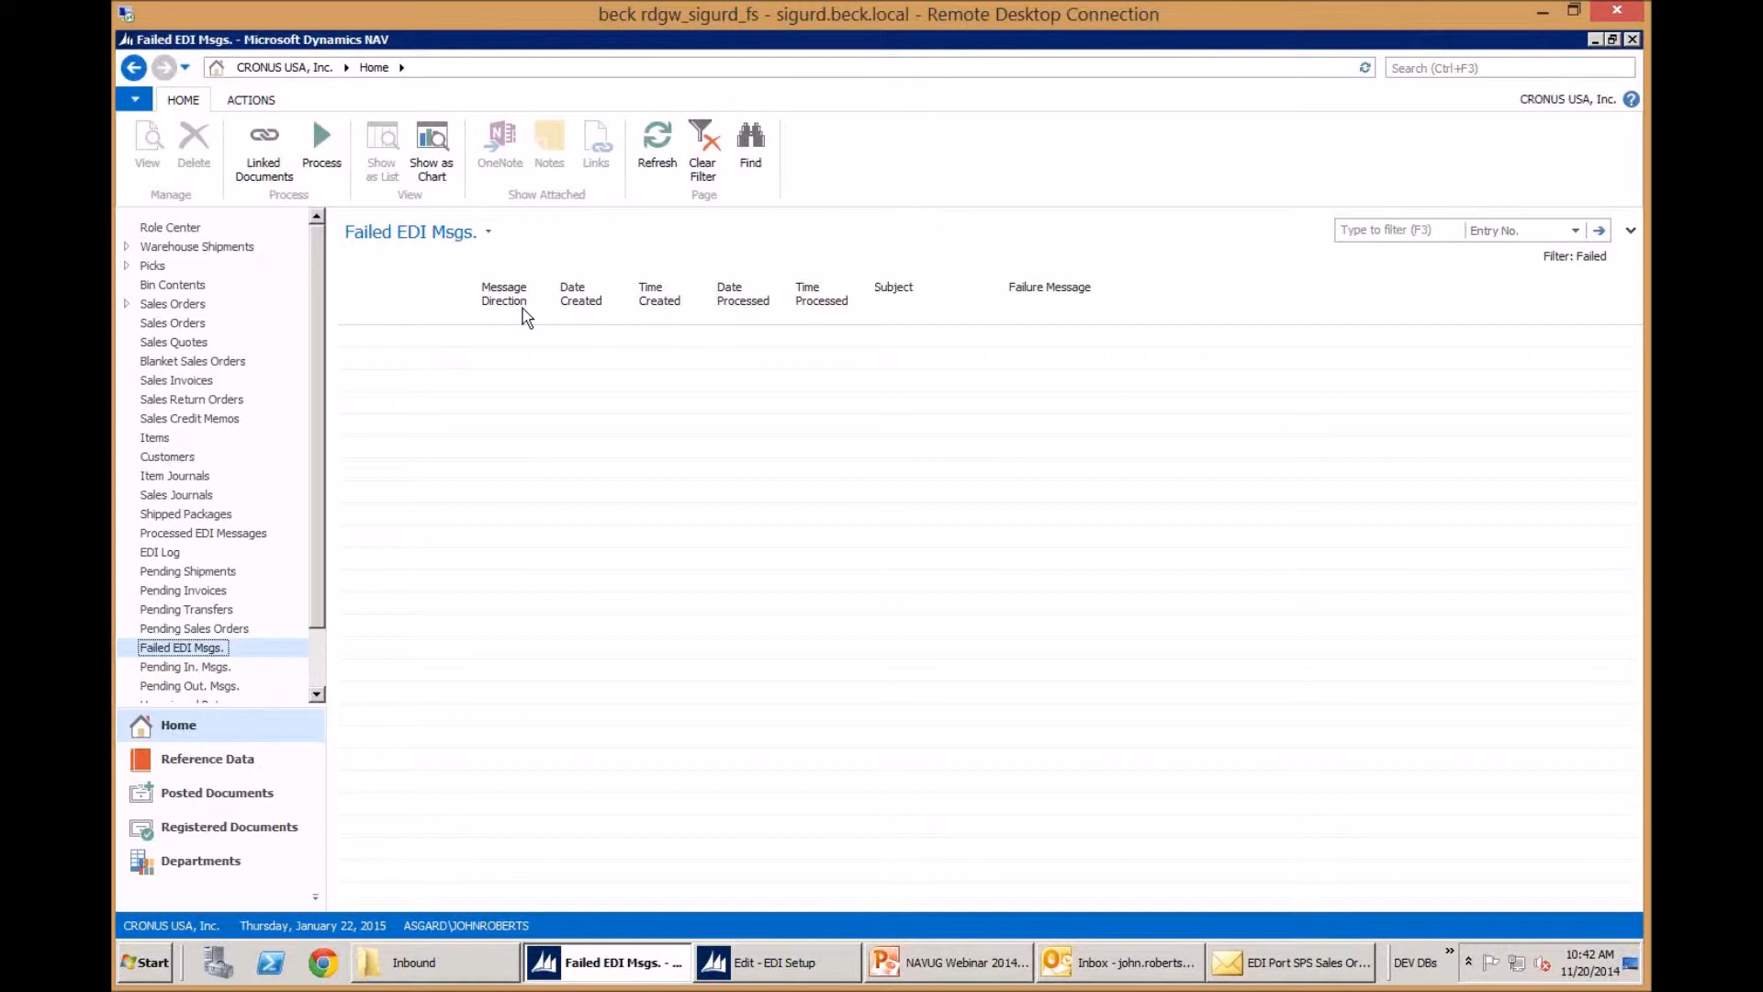
Open failed EDI message 30 and examine its order header, address and line item data
{"action": "left_click", "coordinate": [518, 340]}
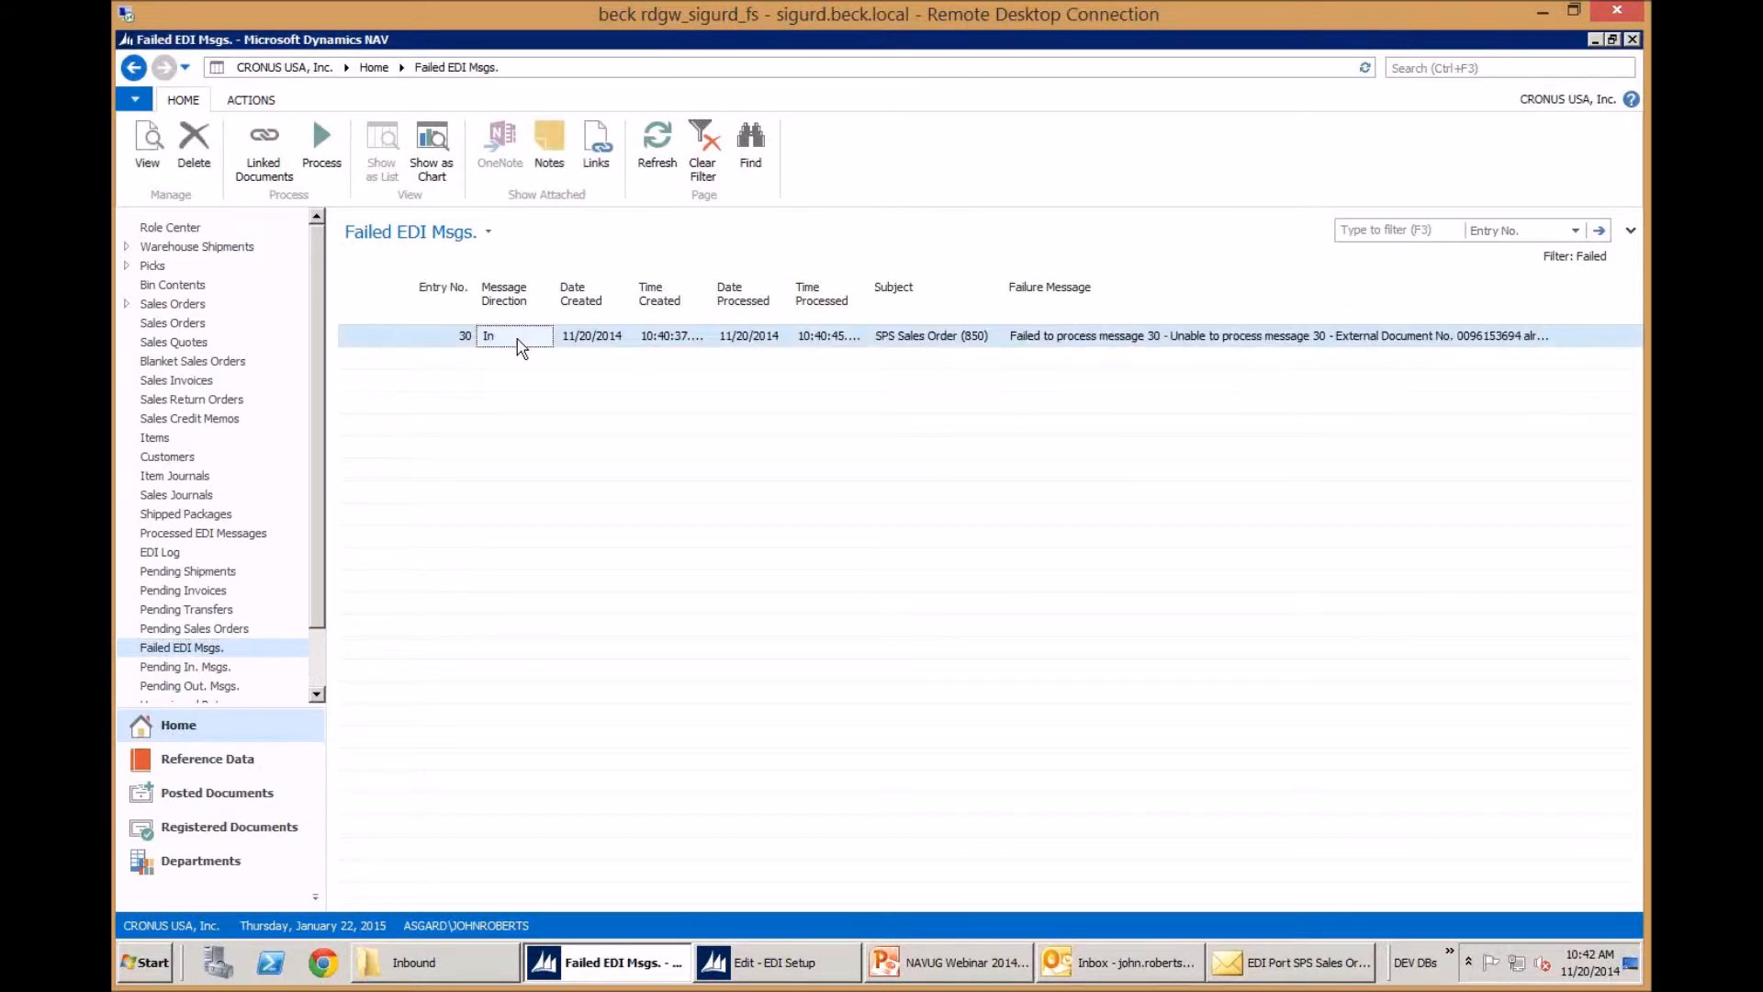
{"action": "double_click", "coordinate": [518, 340]}
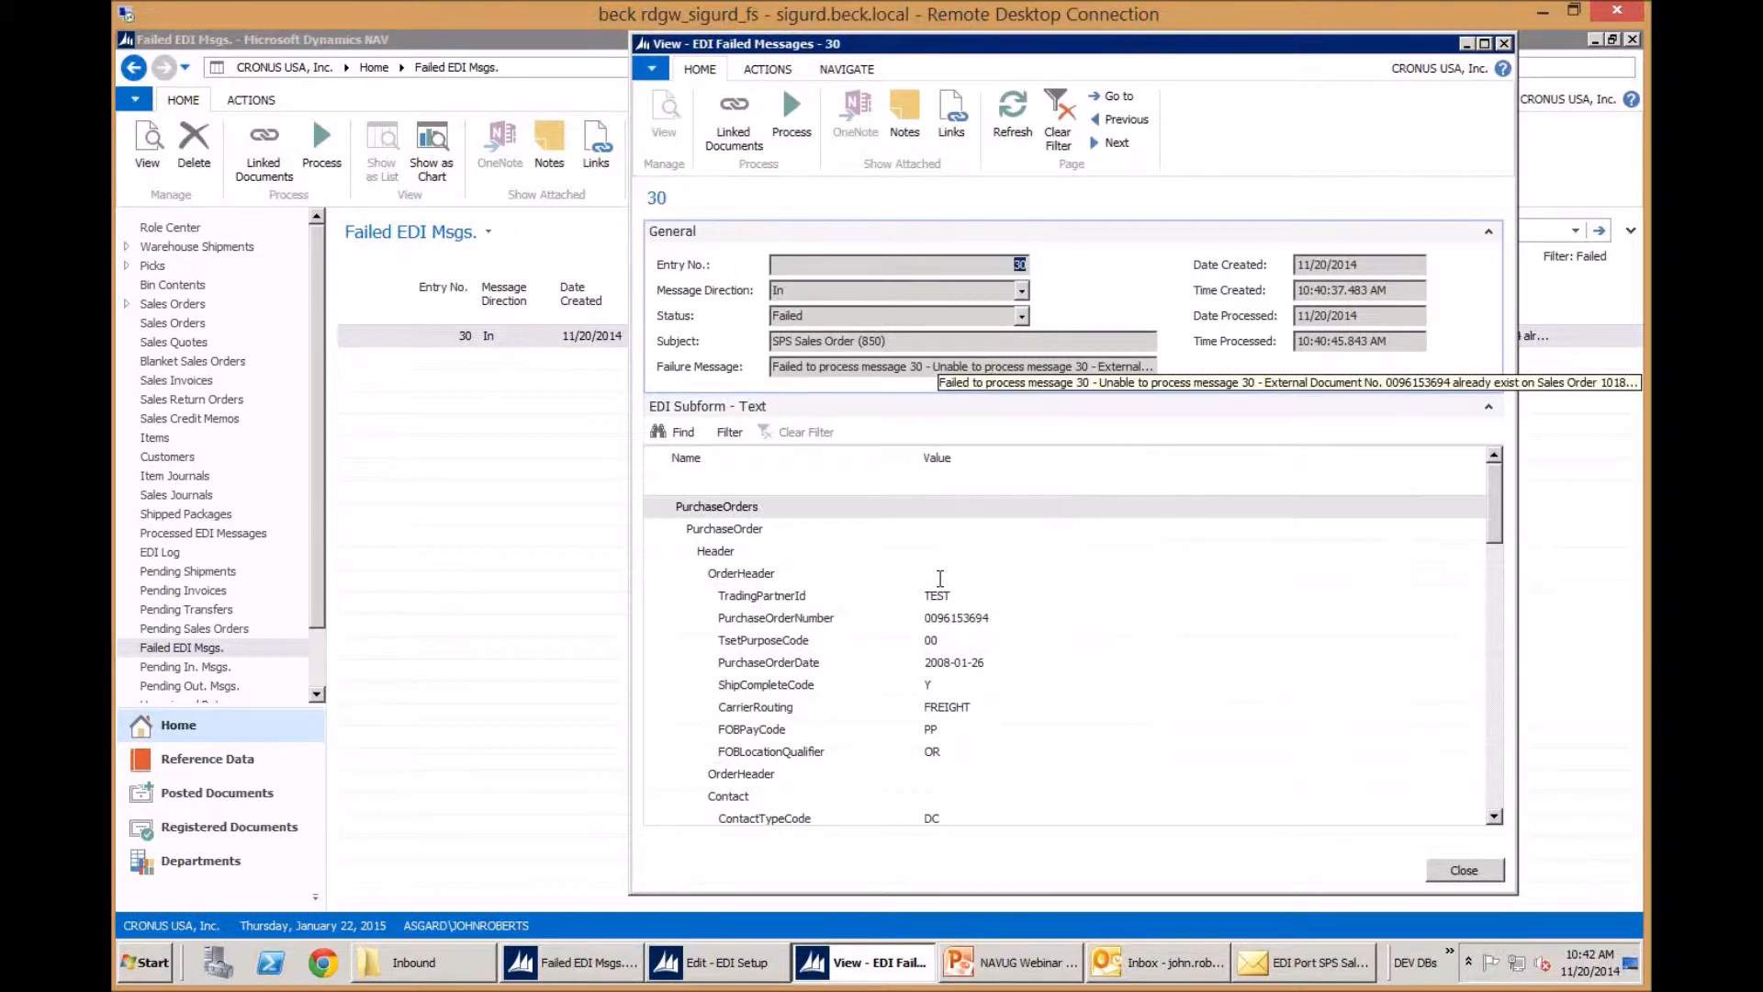
{"action": "left_click", "coordinate": [880, 574]}
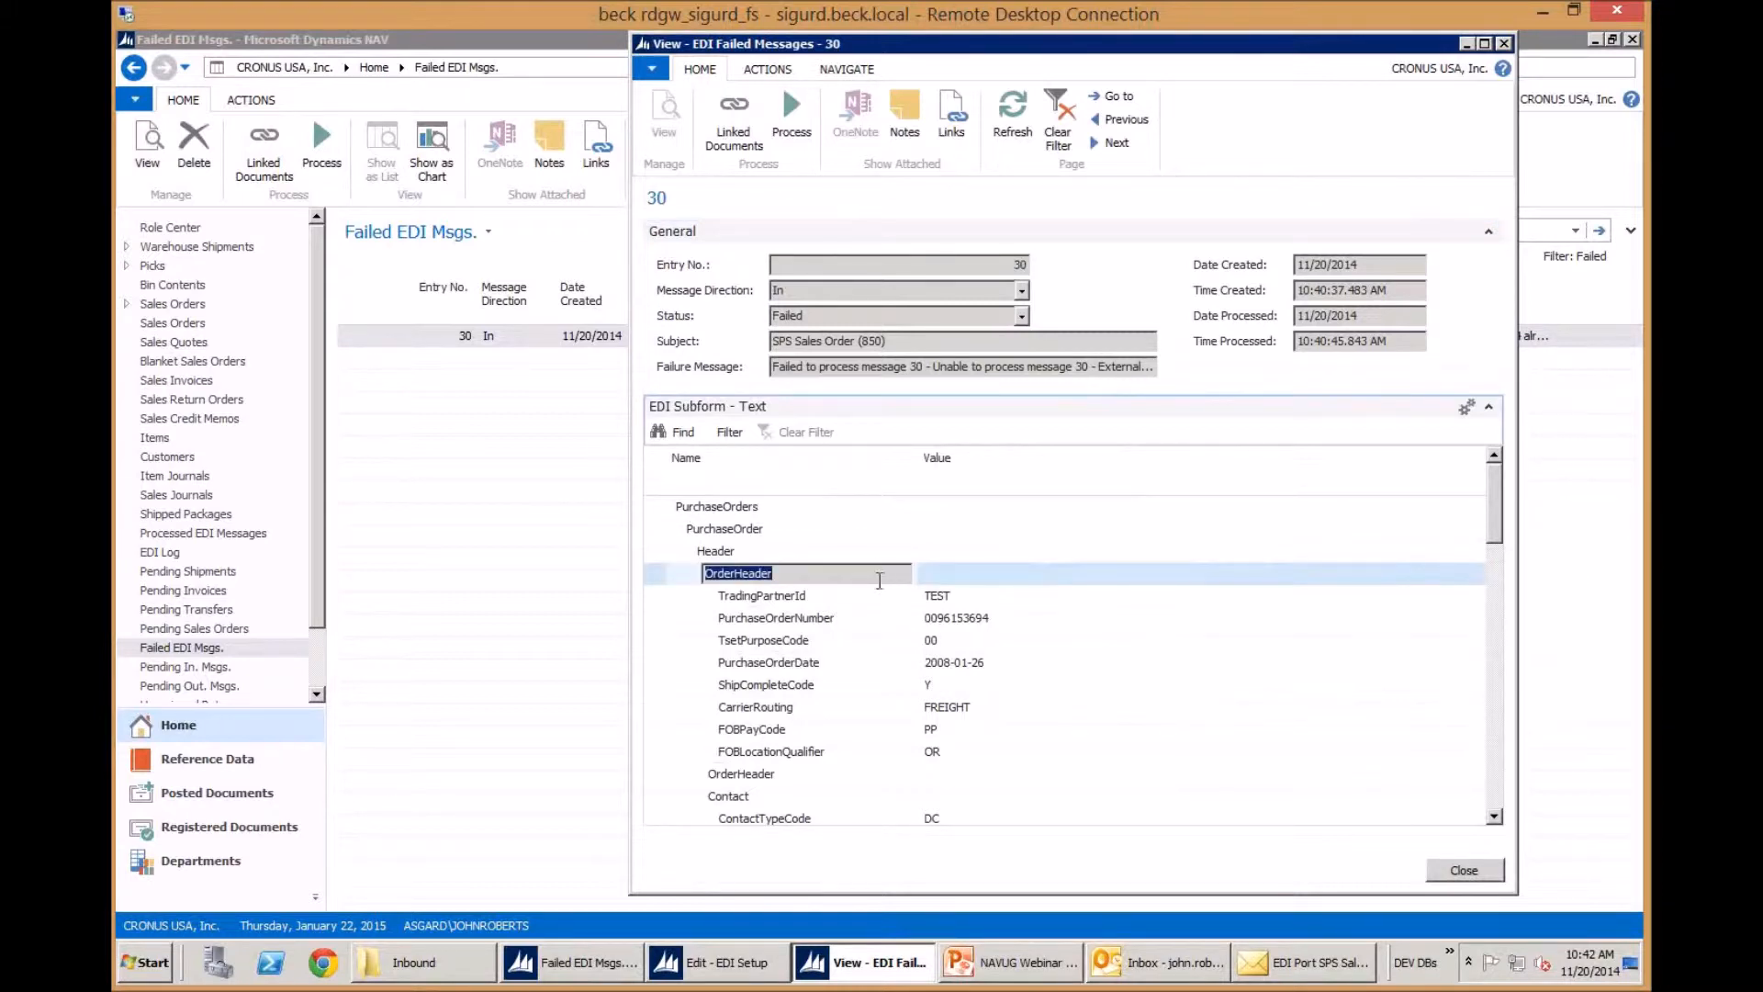
{"action": "scroll", "coordinate": [880, 581], "scroll_direction": "down", "scroll_amount": 1}
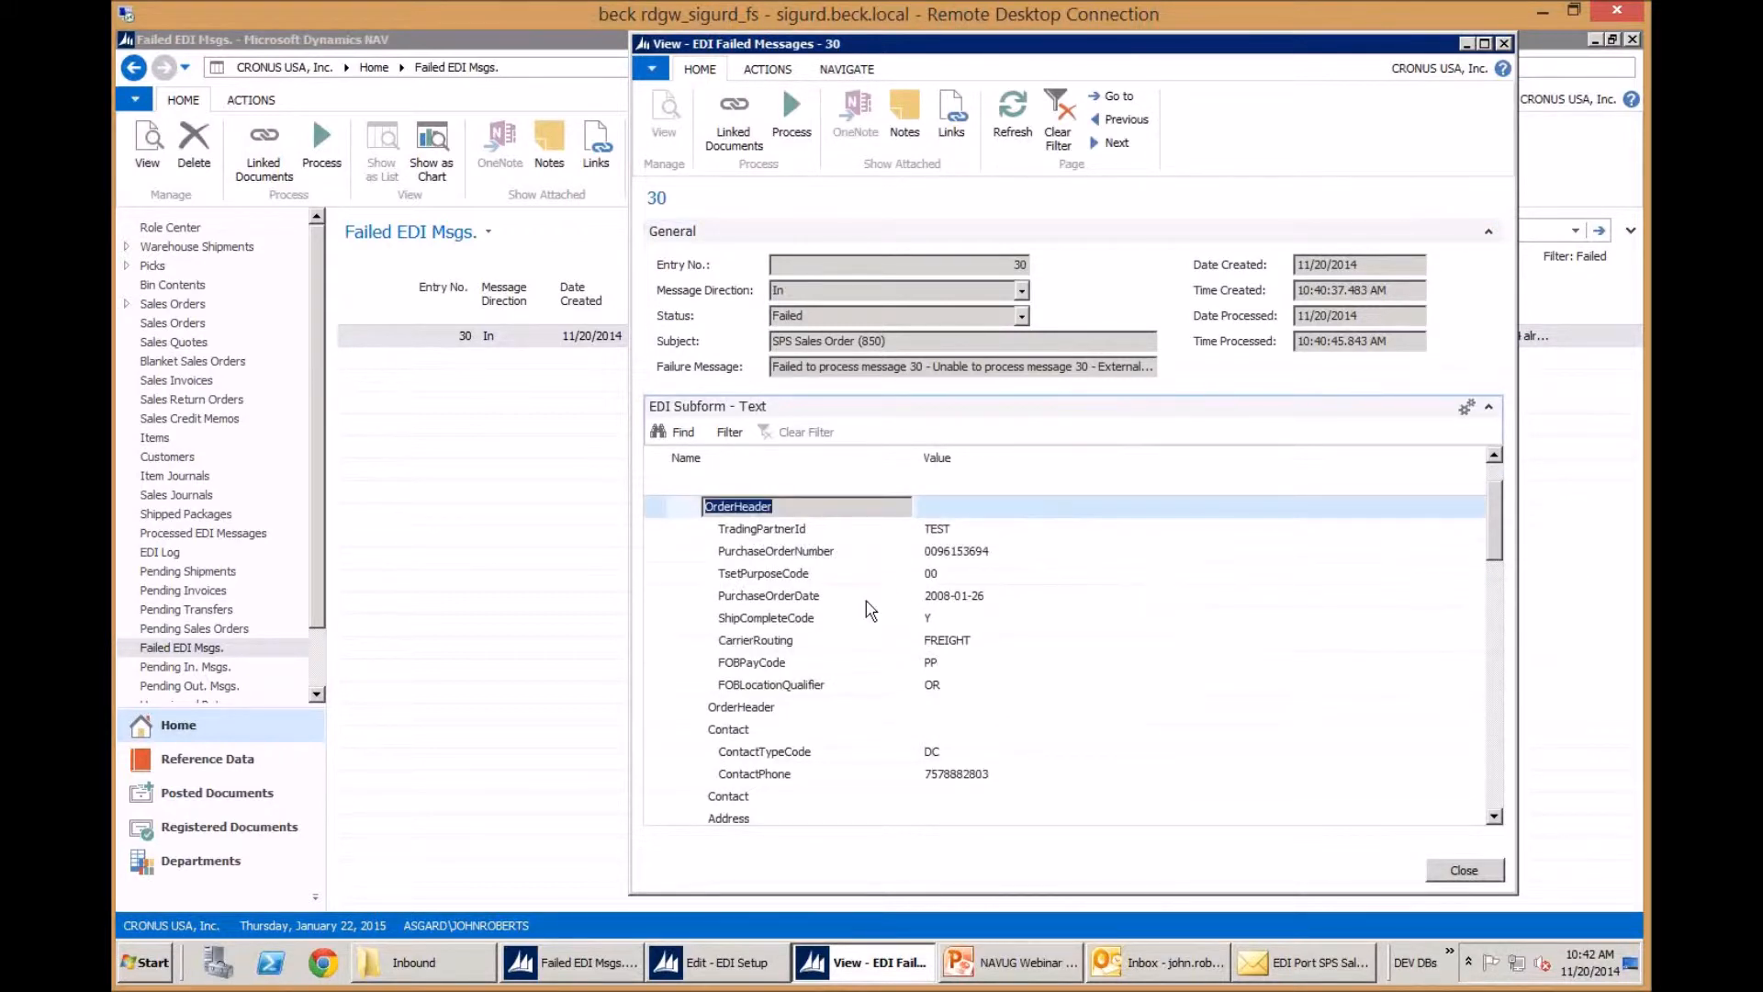
{"action": "scroll", "coordinate": [870, 610], "scroll_direction": "down", "scroll_amount": 10}
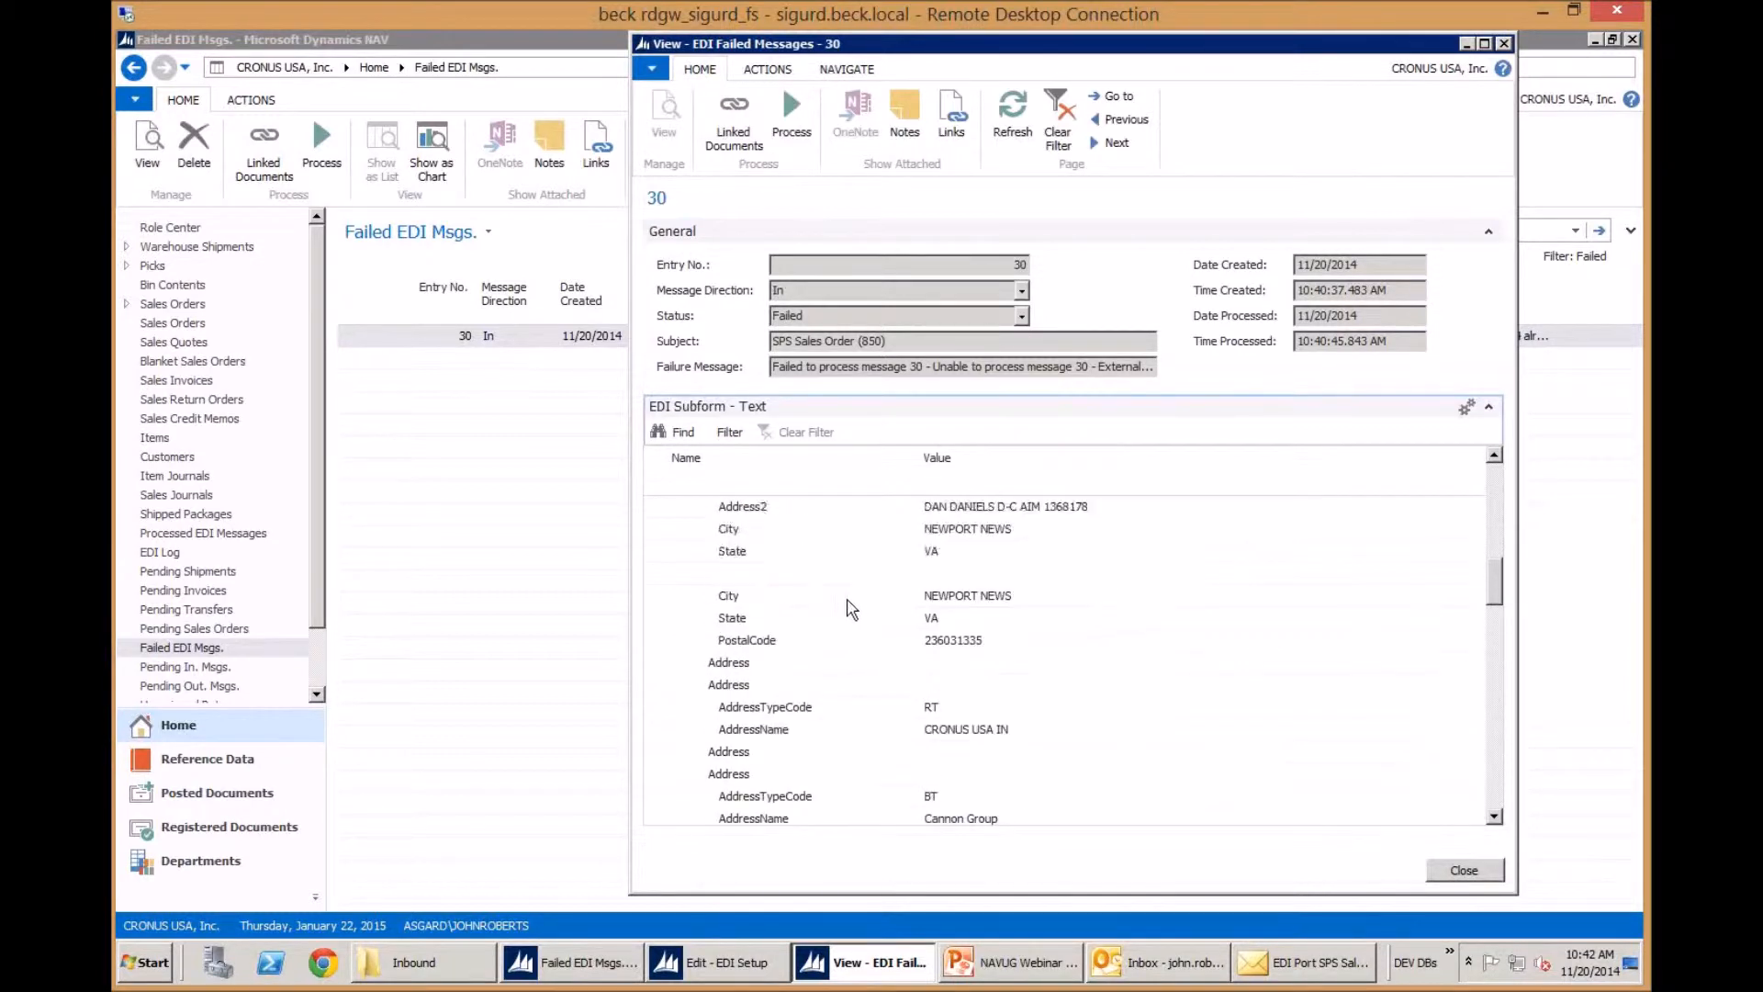
{"action": "scroll", "coordinate": [849, 608], "scroll_direction": "down", "scroll_amount": 4}
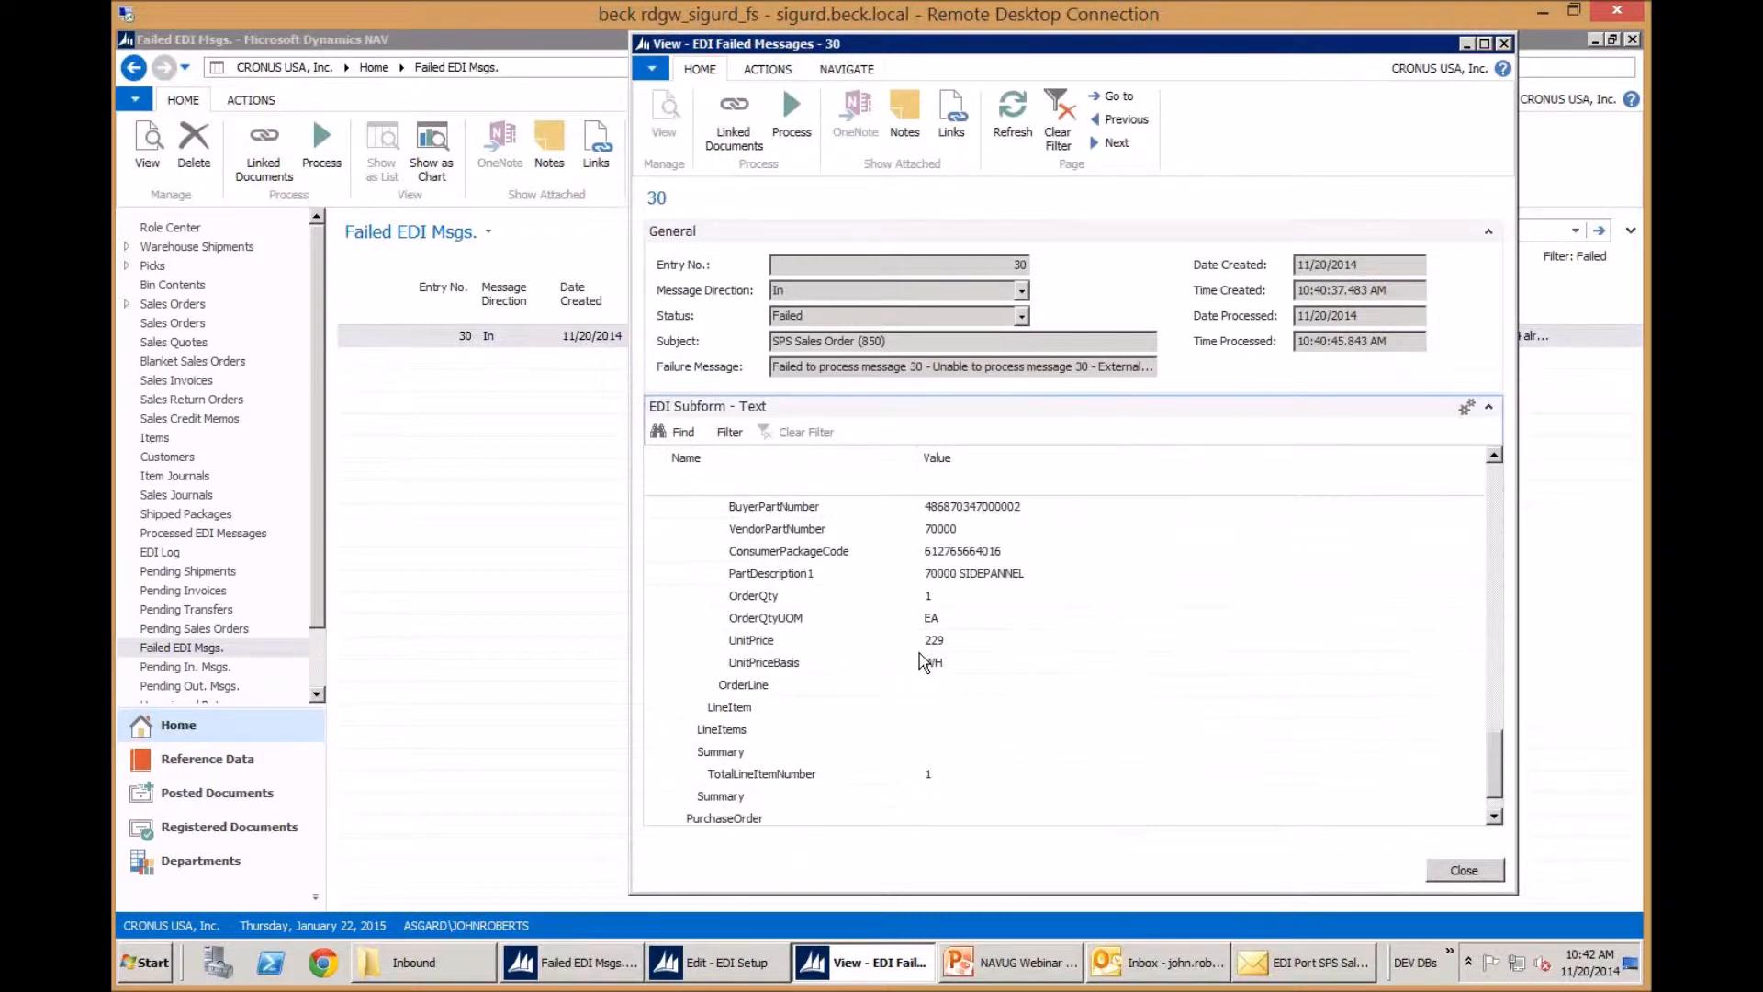
{"action": "scroll", "coordinate": [898, 650], "scroll_direction": "up", "scroll_amount": 10}
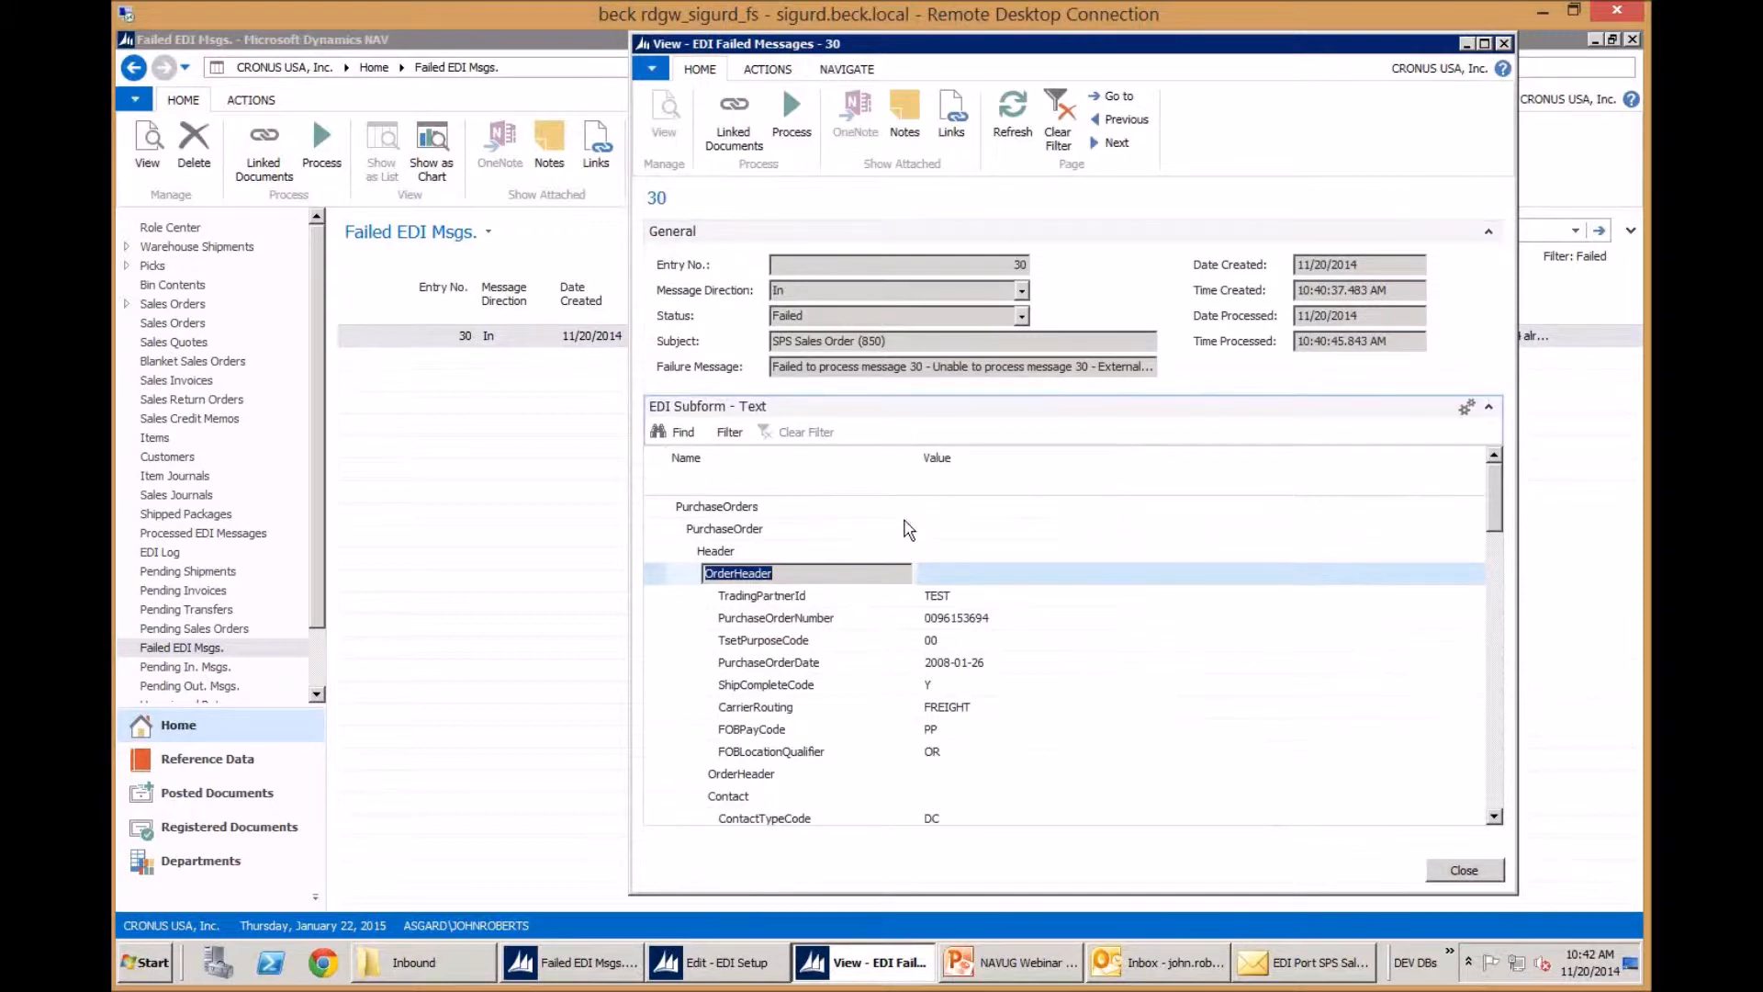
Process failed message 30, choosing to continue despite the external document number already existing on a sales order and a posted invoice
{"action": "left_click", "coordinate": [790, 115]}
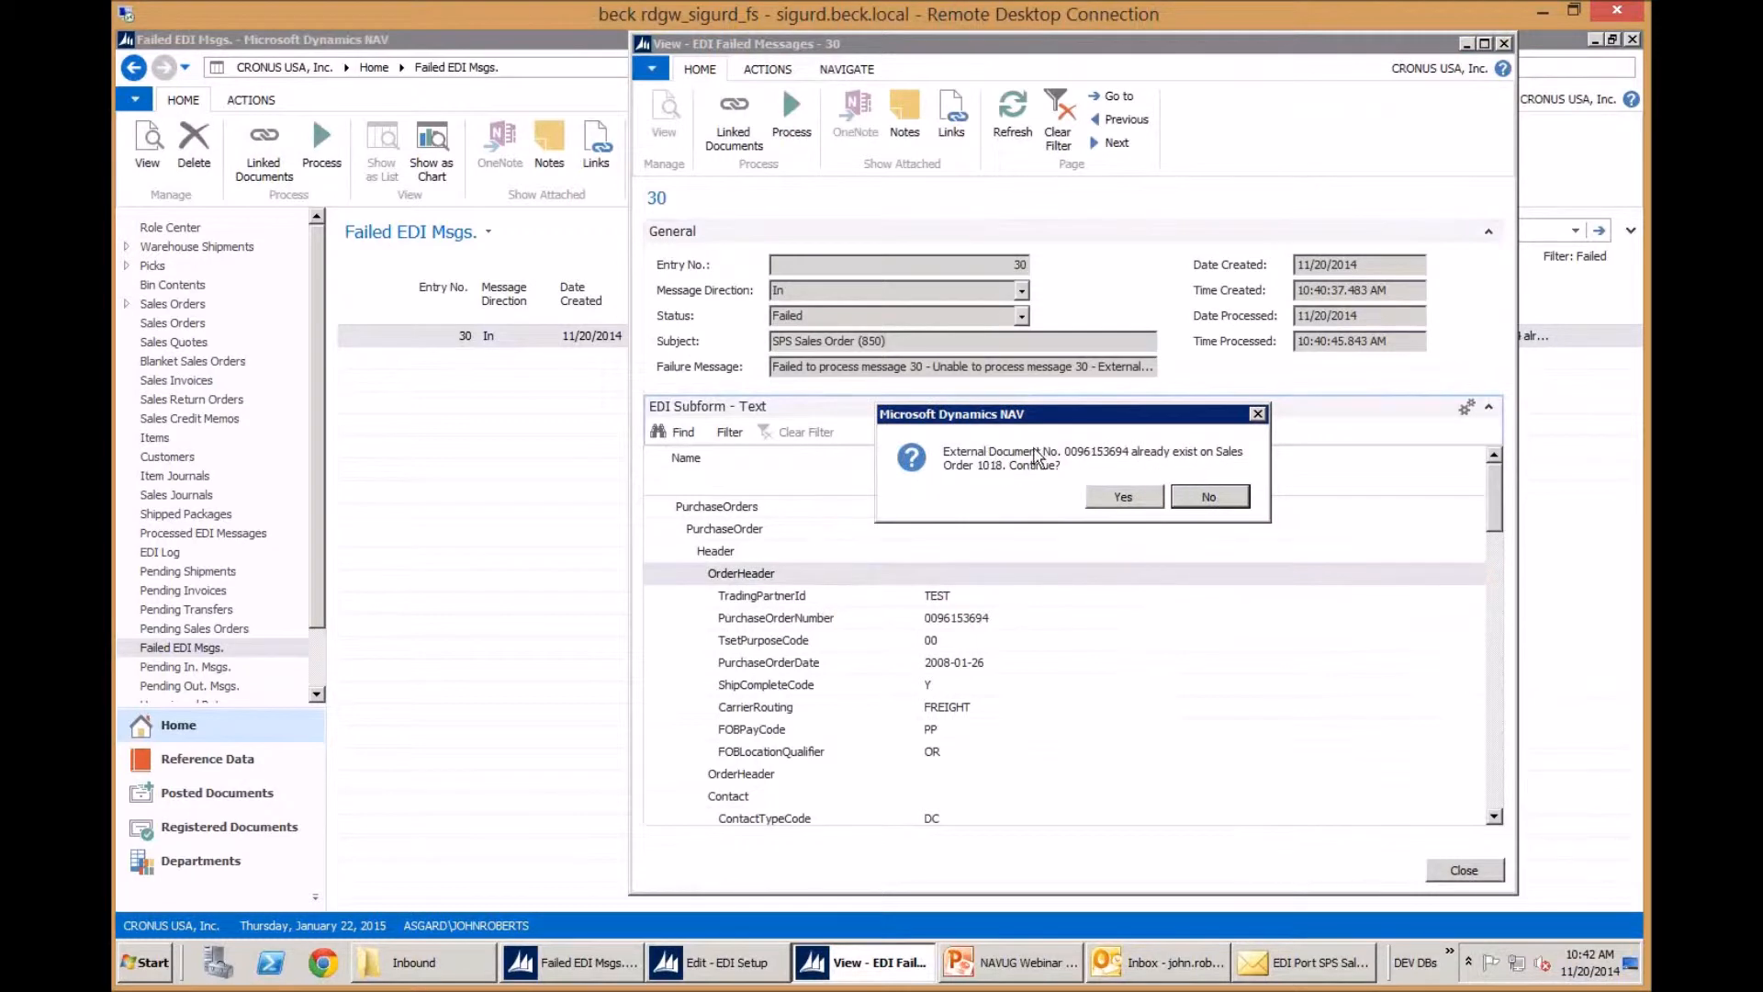
{"action": "left_click", "coordinate": [1146, 500]}
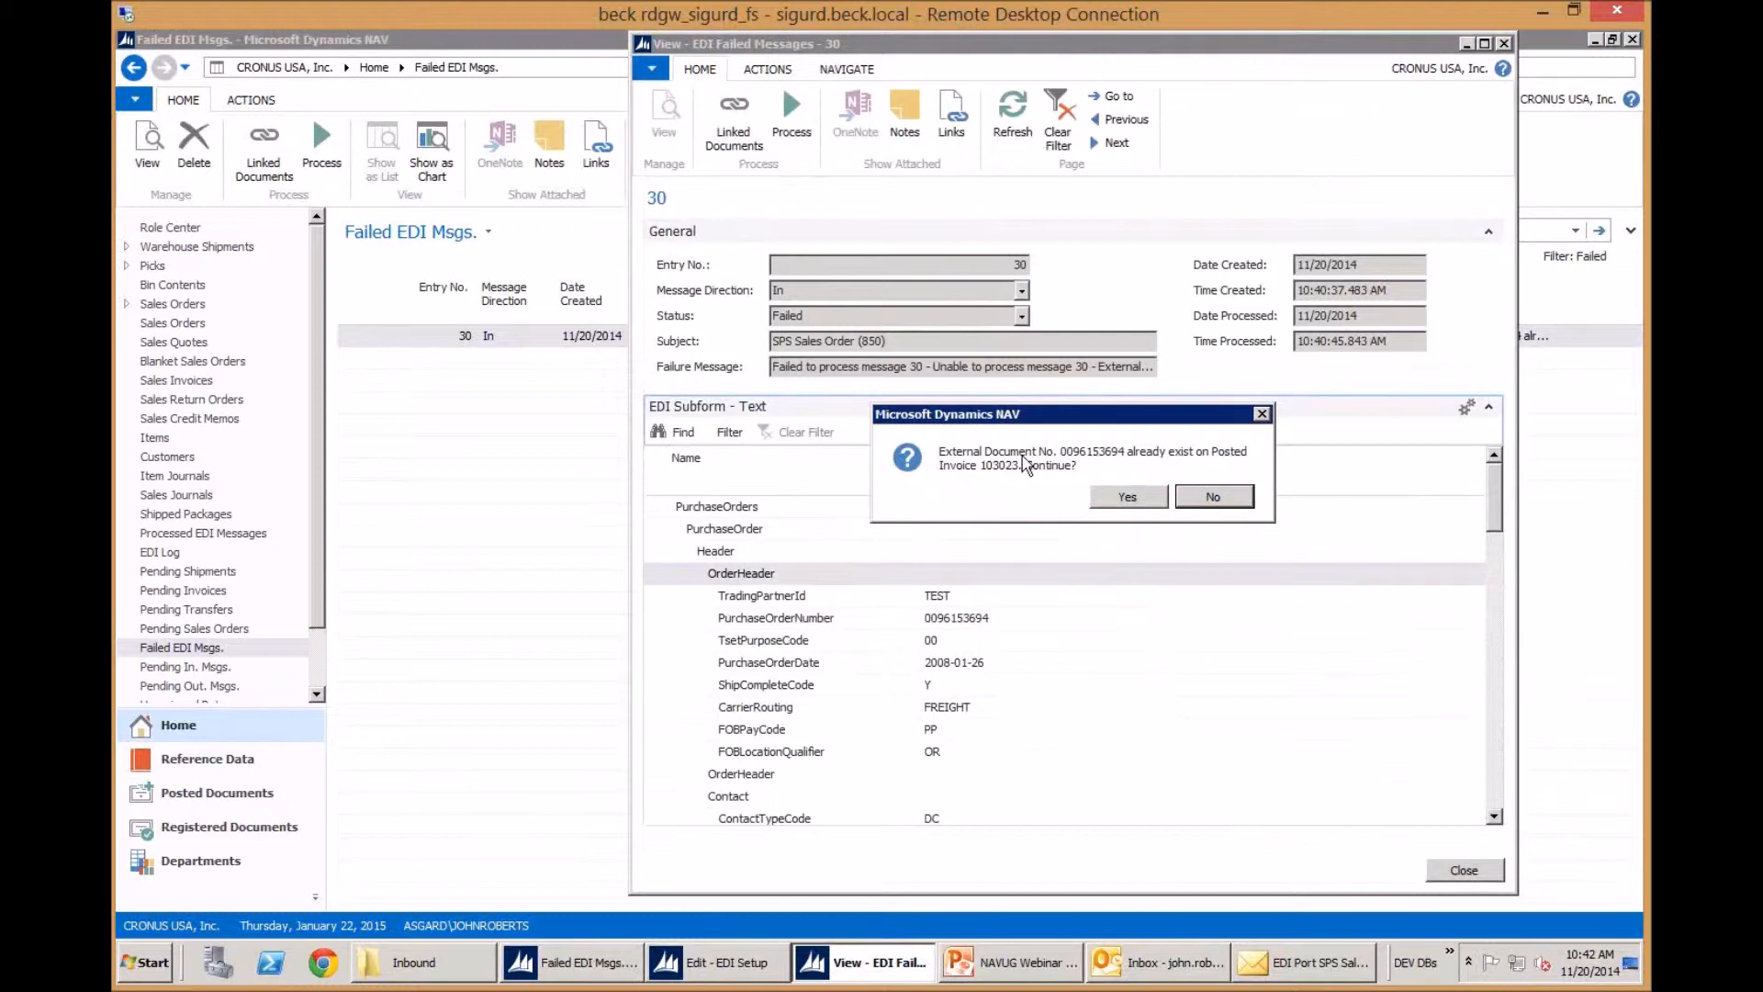
{"action": "left_click", "coordinate": [1130, 503]}
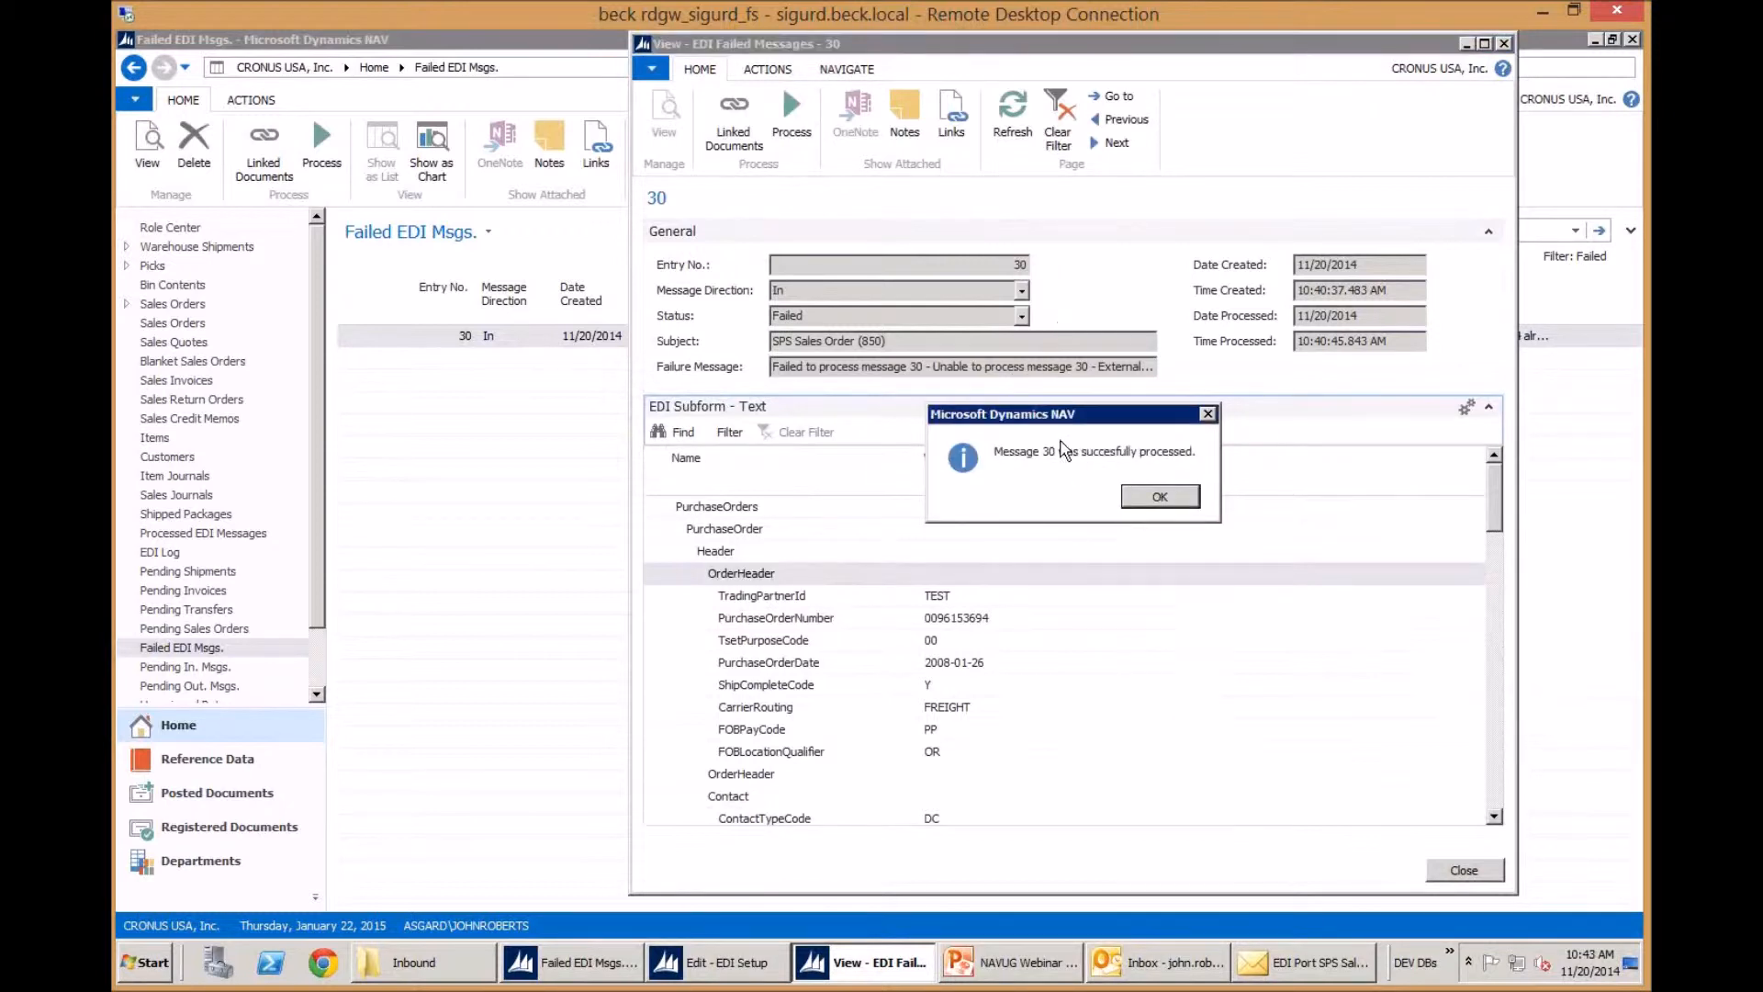
{"action": "left_click", "coordinate": [1184, 507]}
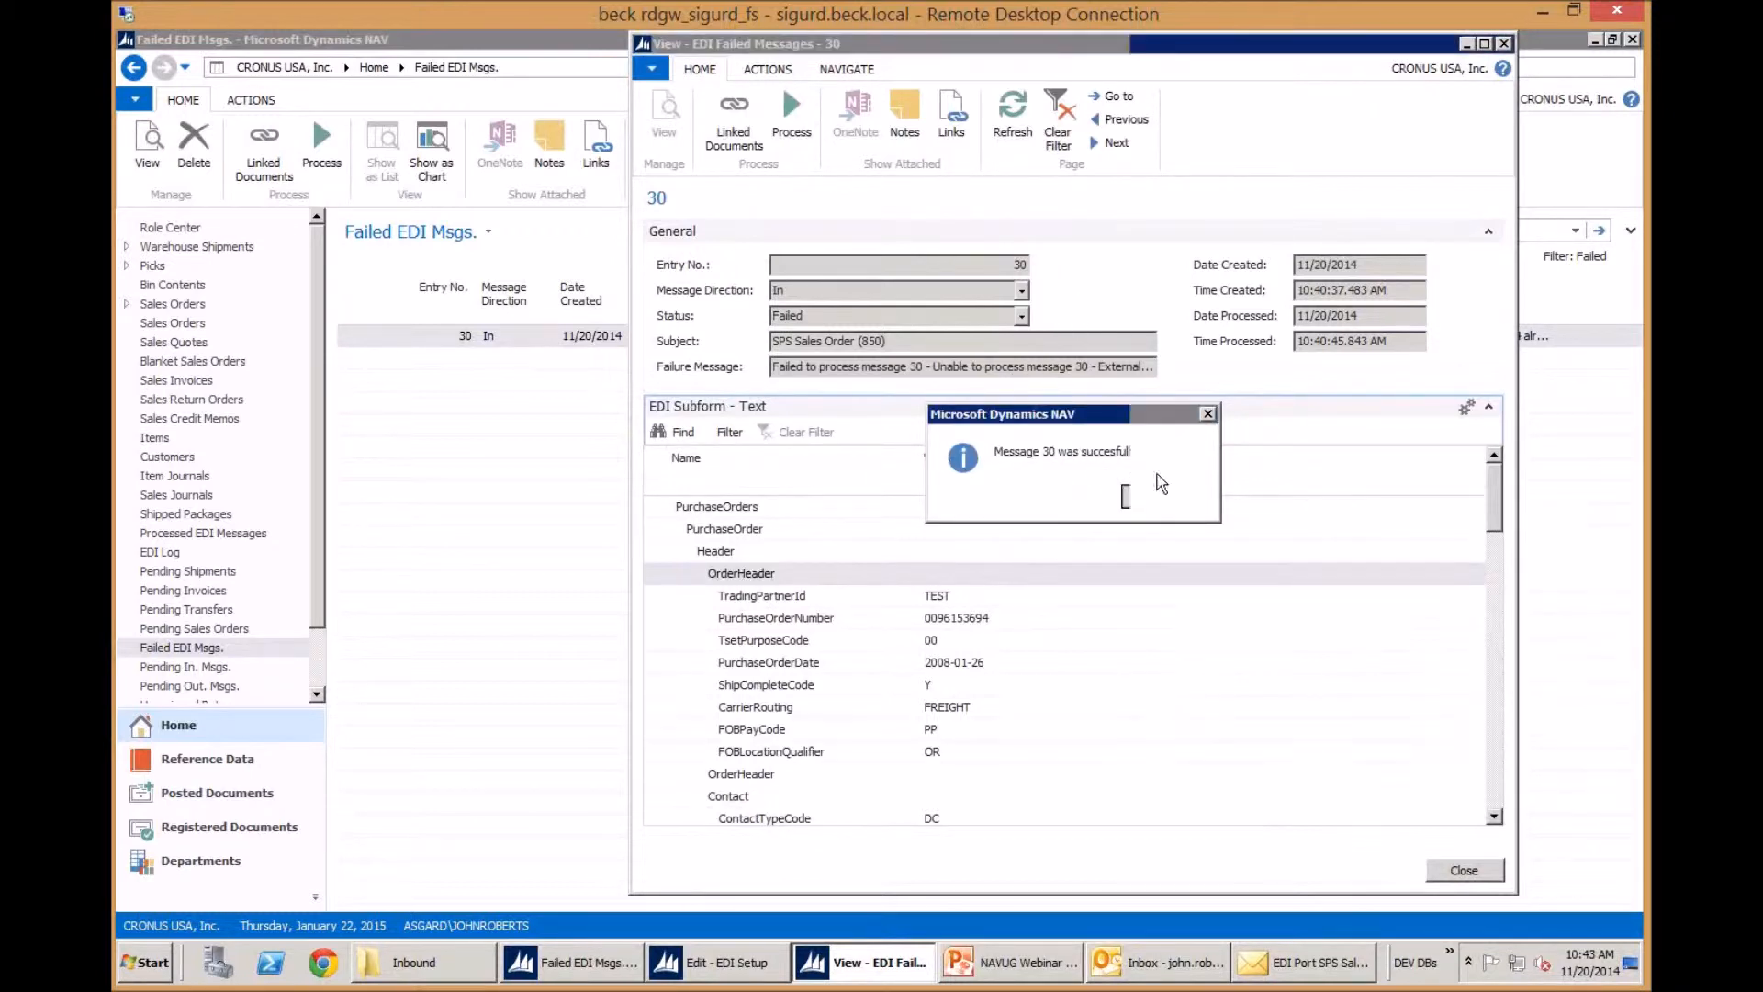
Check the Role Center, find entry 30 in Processed EDI Messages and open it to review its general details
{"action": "left_click", "coordinate": [188, 229]}
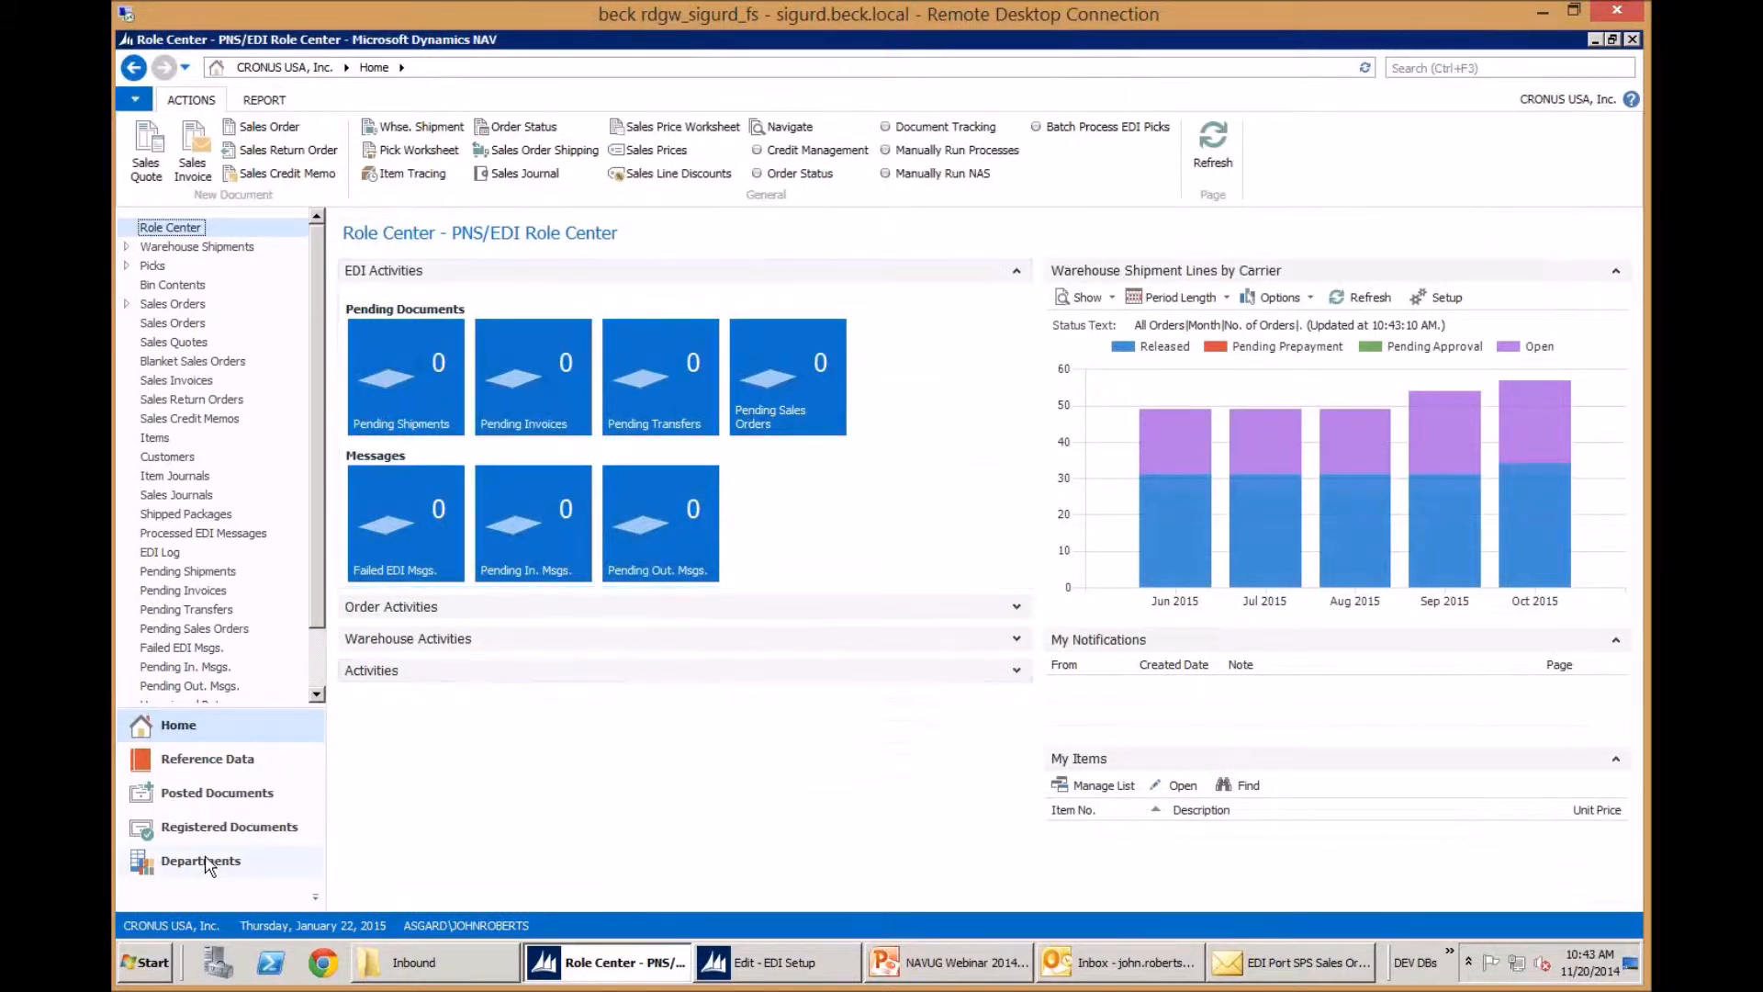
{"action": "left_click", "coordinate": [213, 534]}
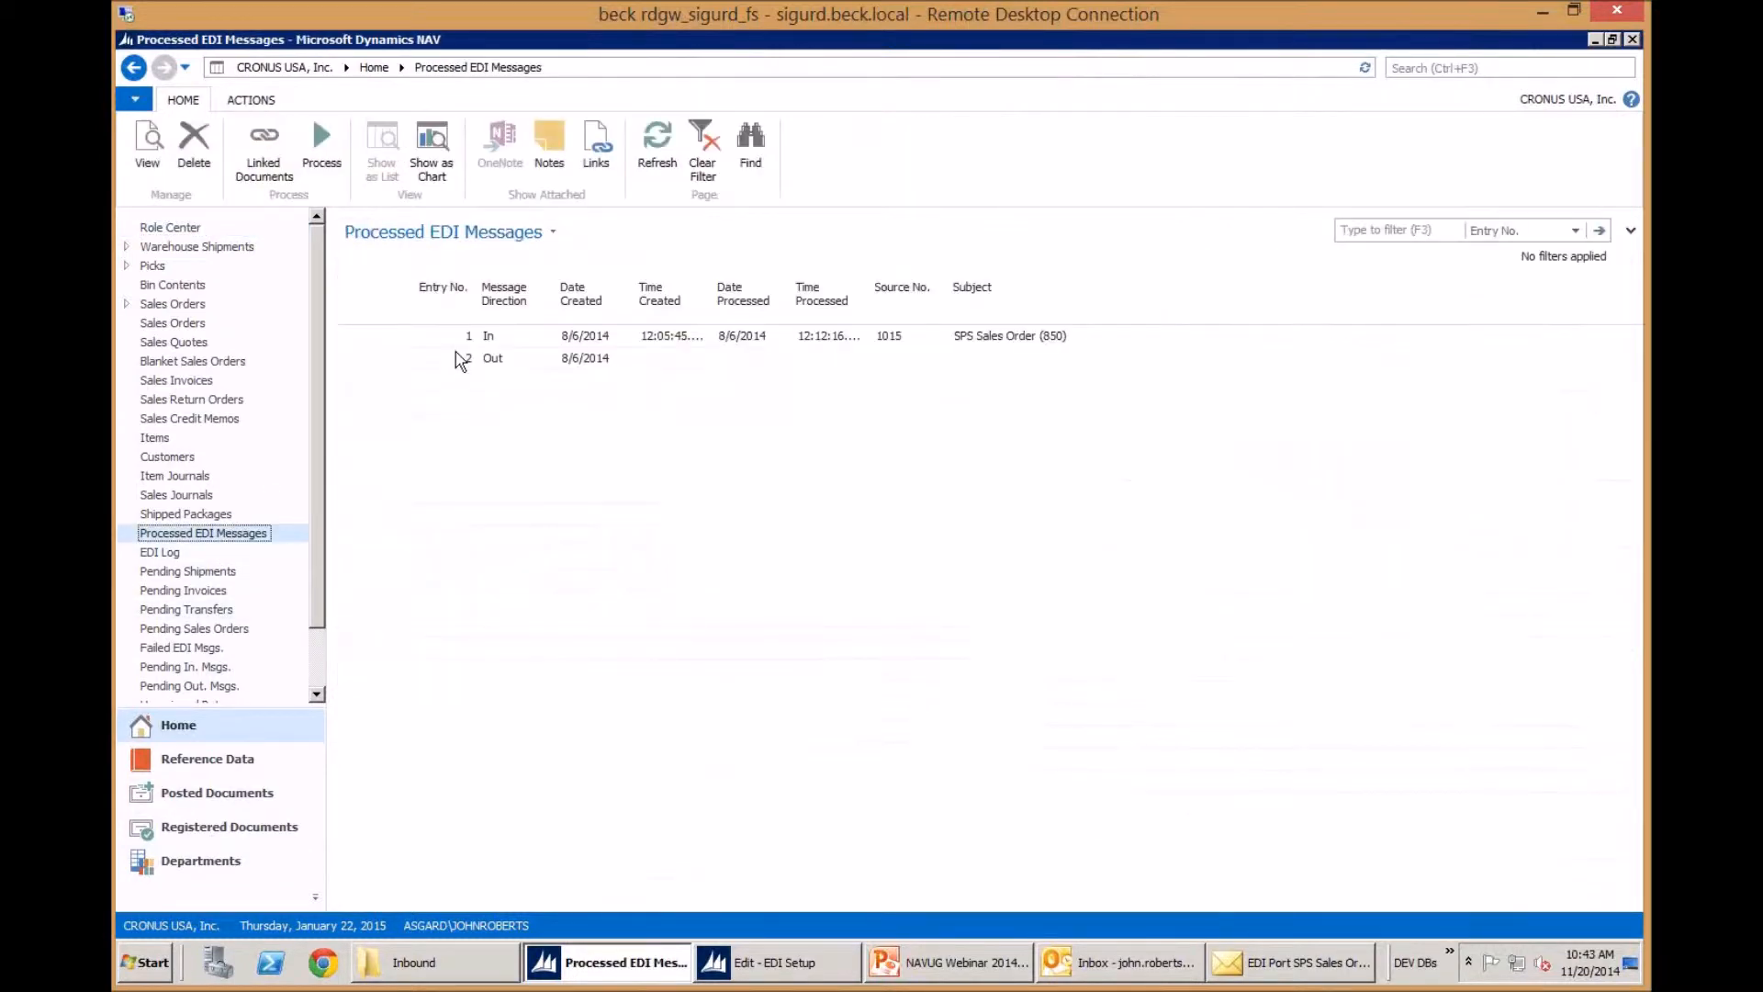
{"action": "left_click", "coordinate": [632, 625]}
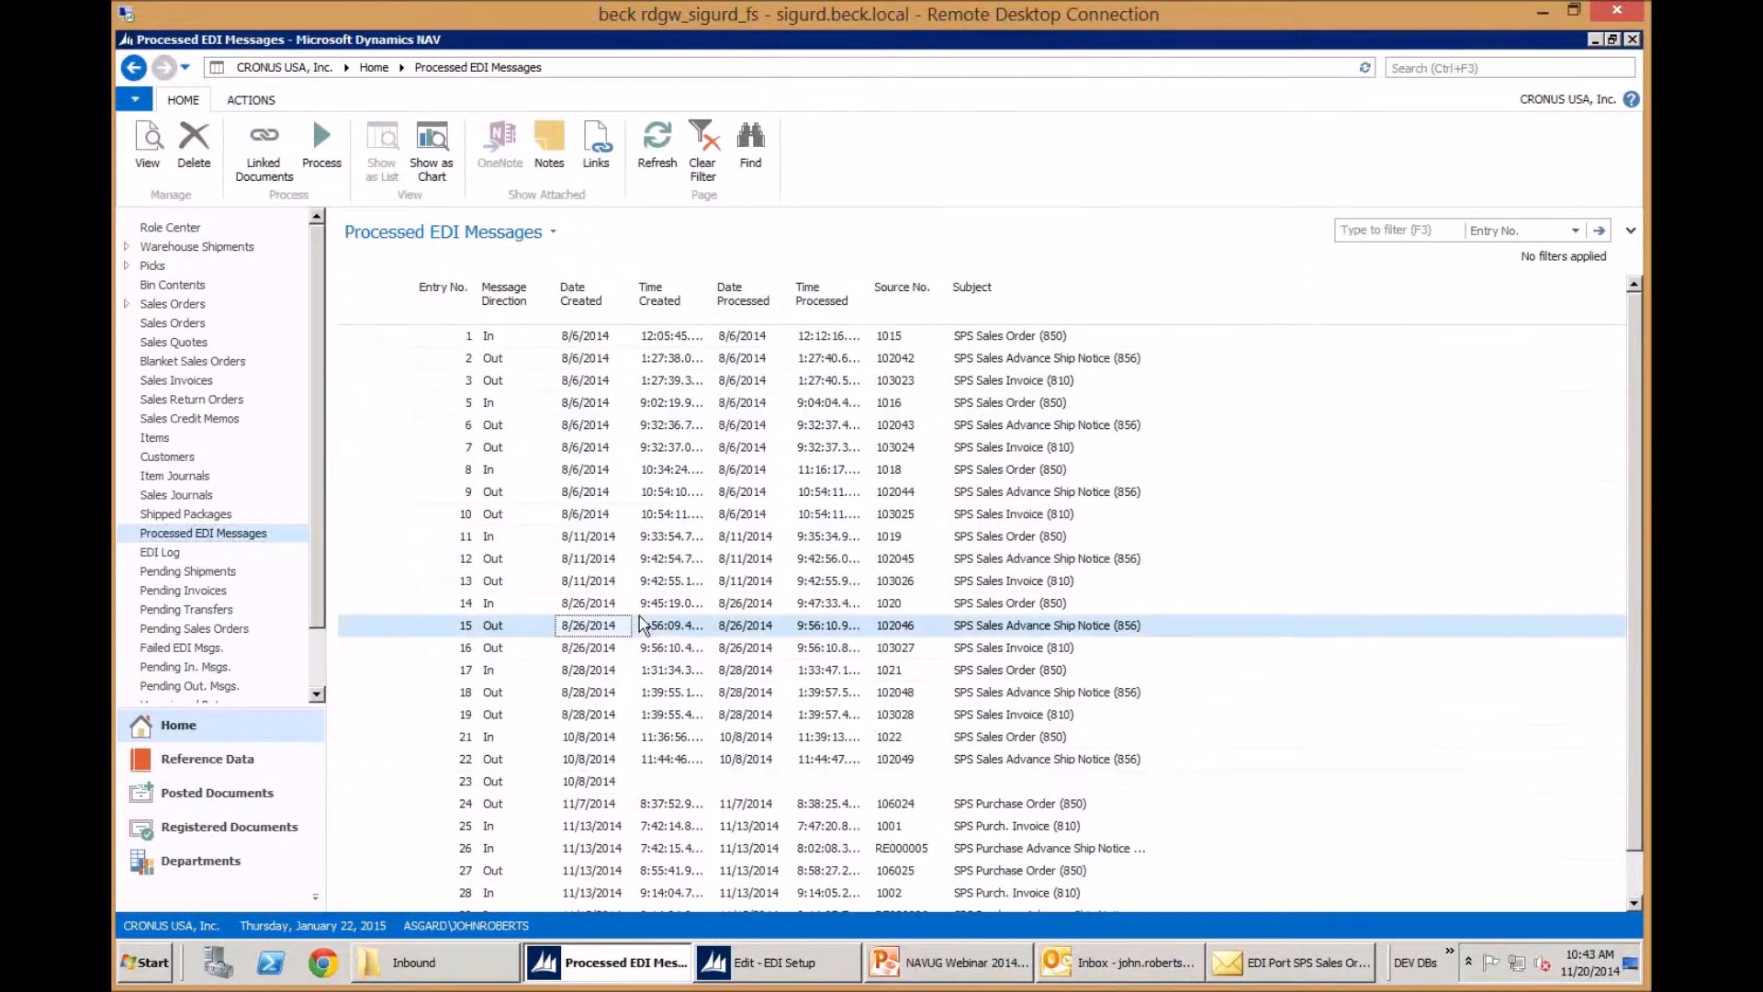
{"action": "scroll", "coordinate": [621, 881], "scroll_direction": "down", "scroll_amount": 1}
{"action": "left_click", "coordinate": [619, 898]}
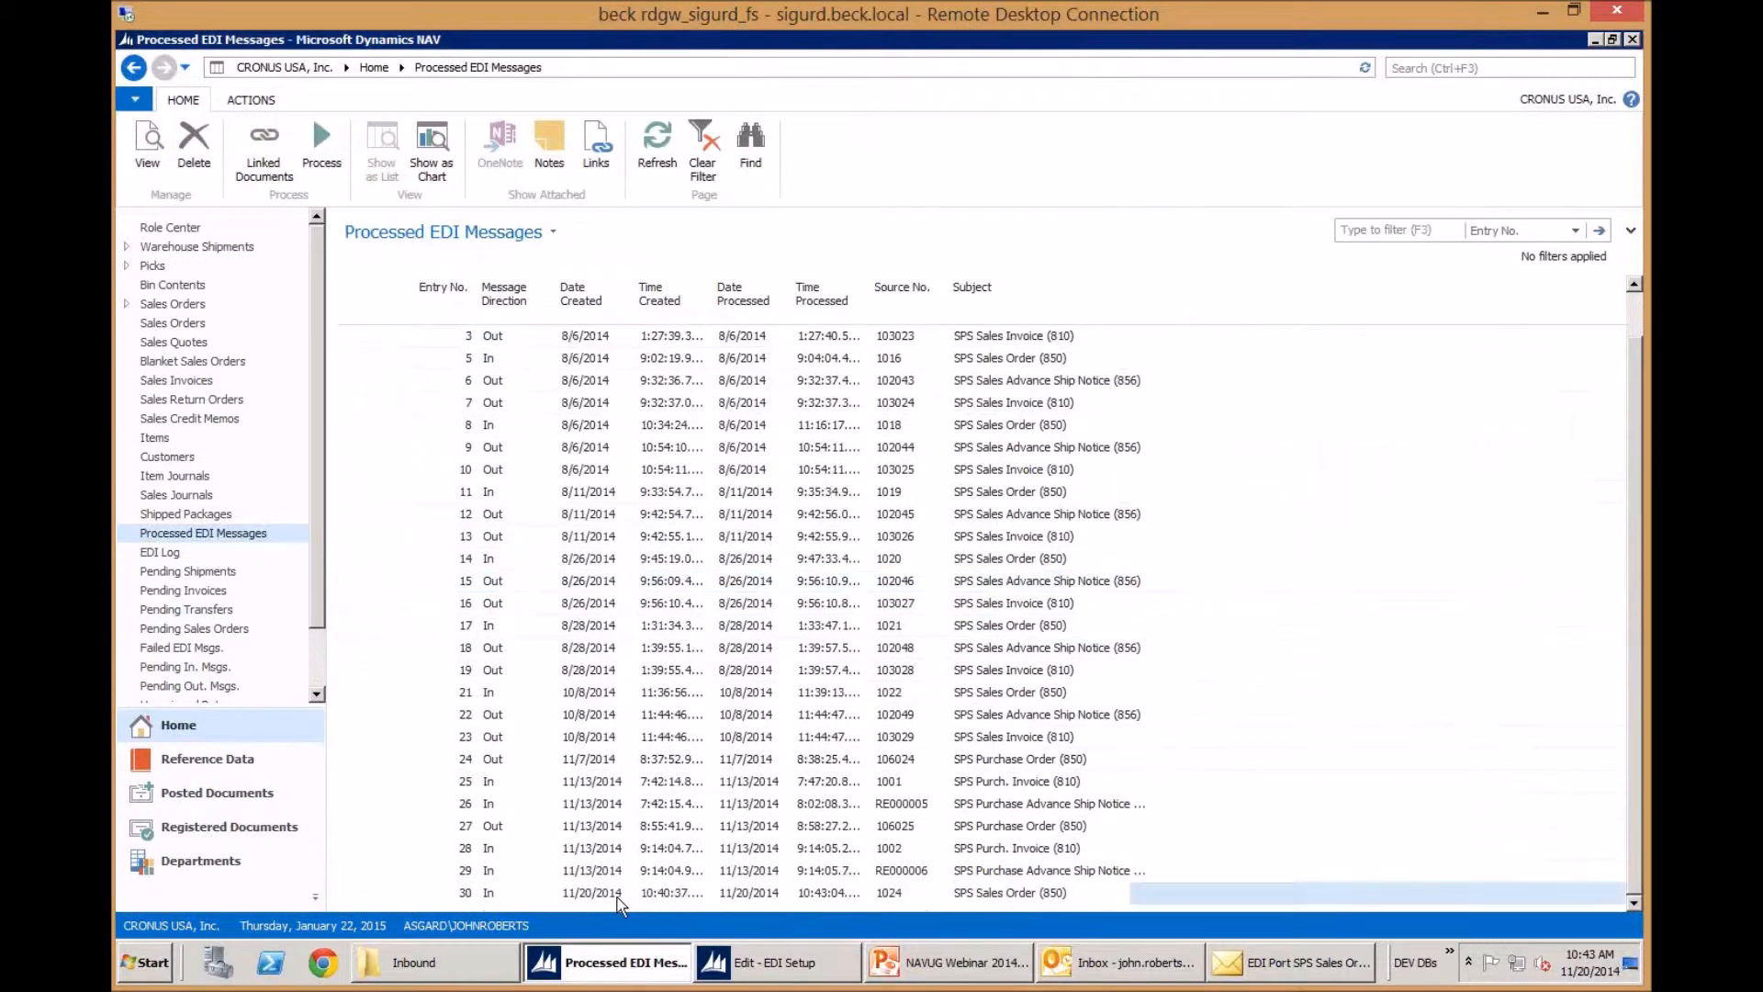
{"action": "double_click", "coordinate": [618, 900]}
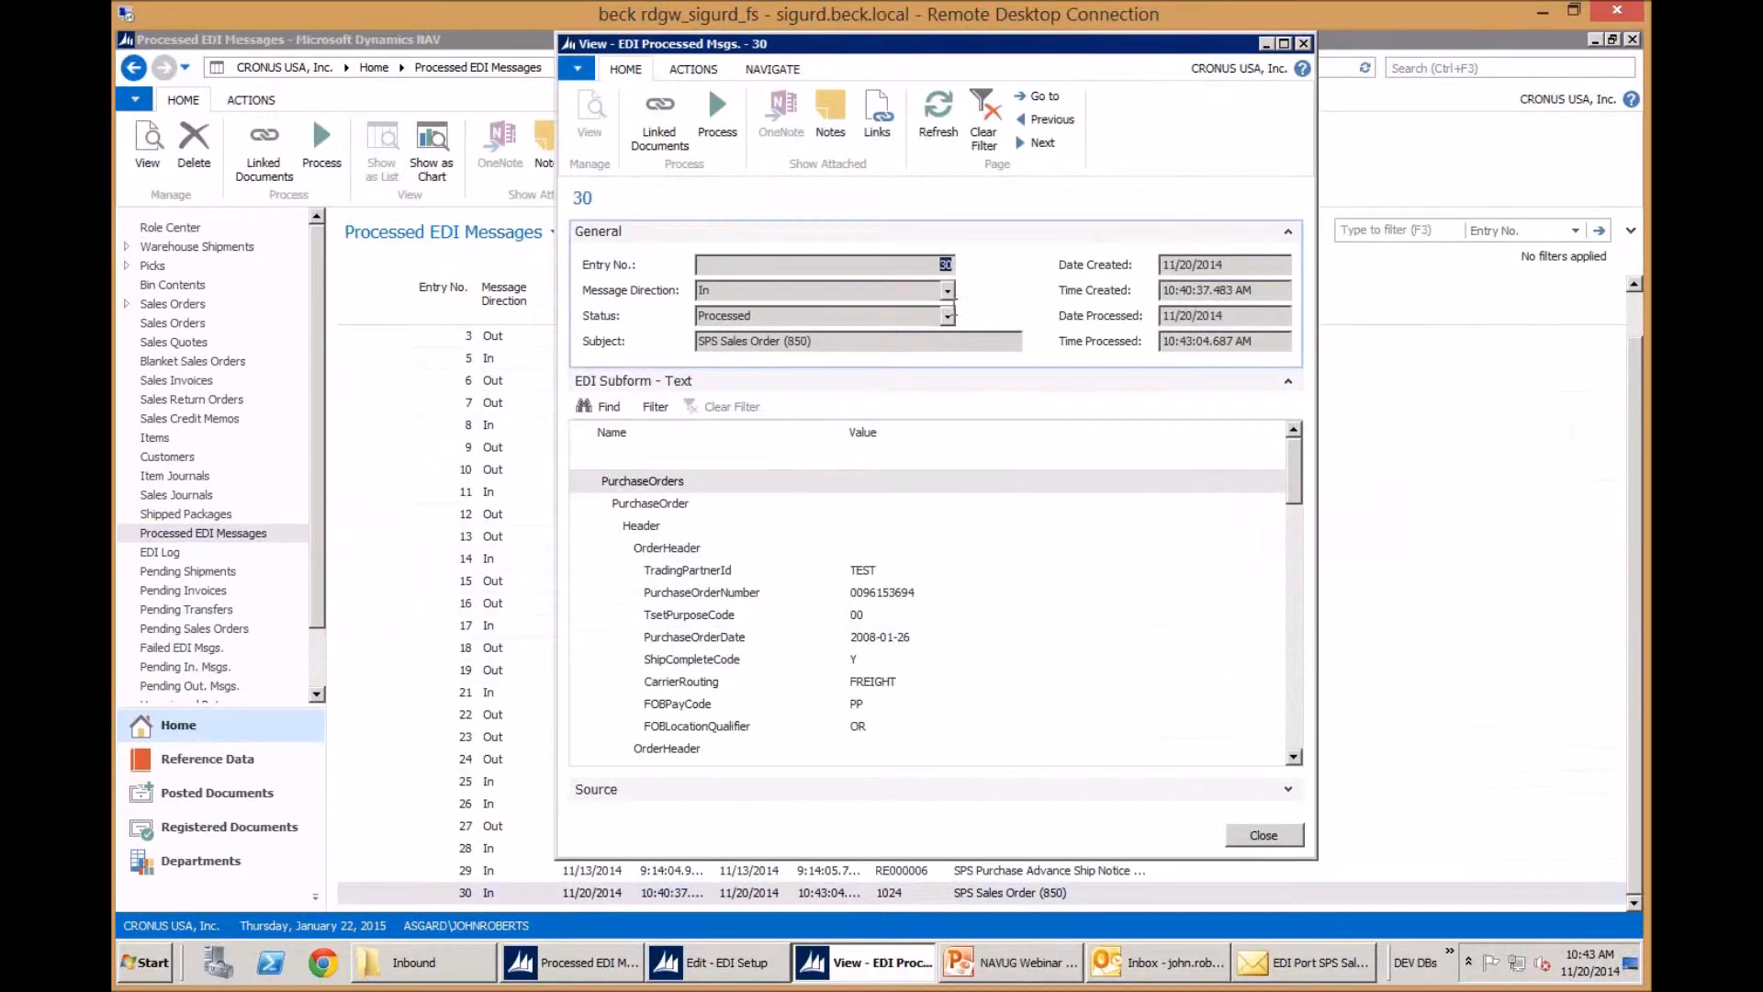
{"action": "left_click", "coordinate": [949, 317]}
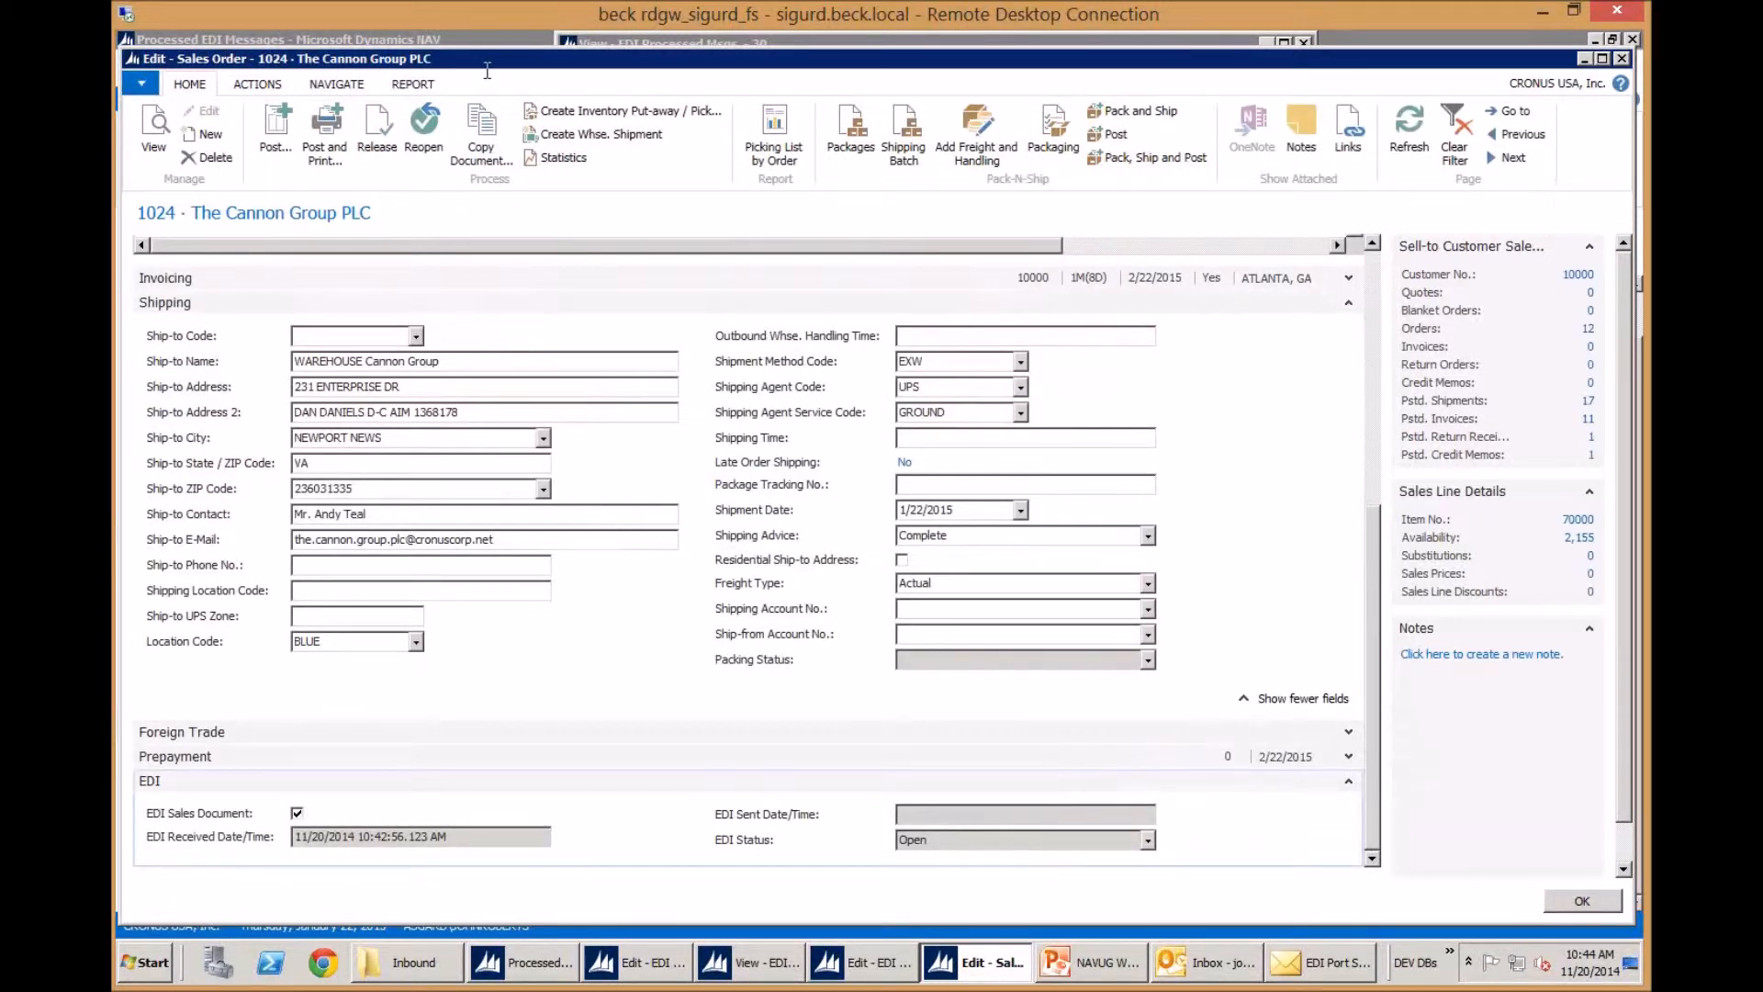
Check the EDI linked documents of The Cannon Group PLC sales order and close the linkage list
{"action": "left_click", "coordinate": [281, 88]}
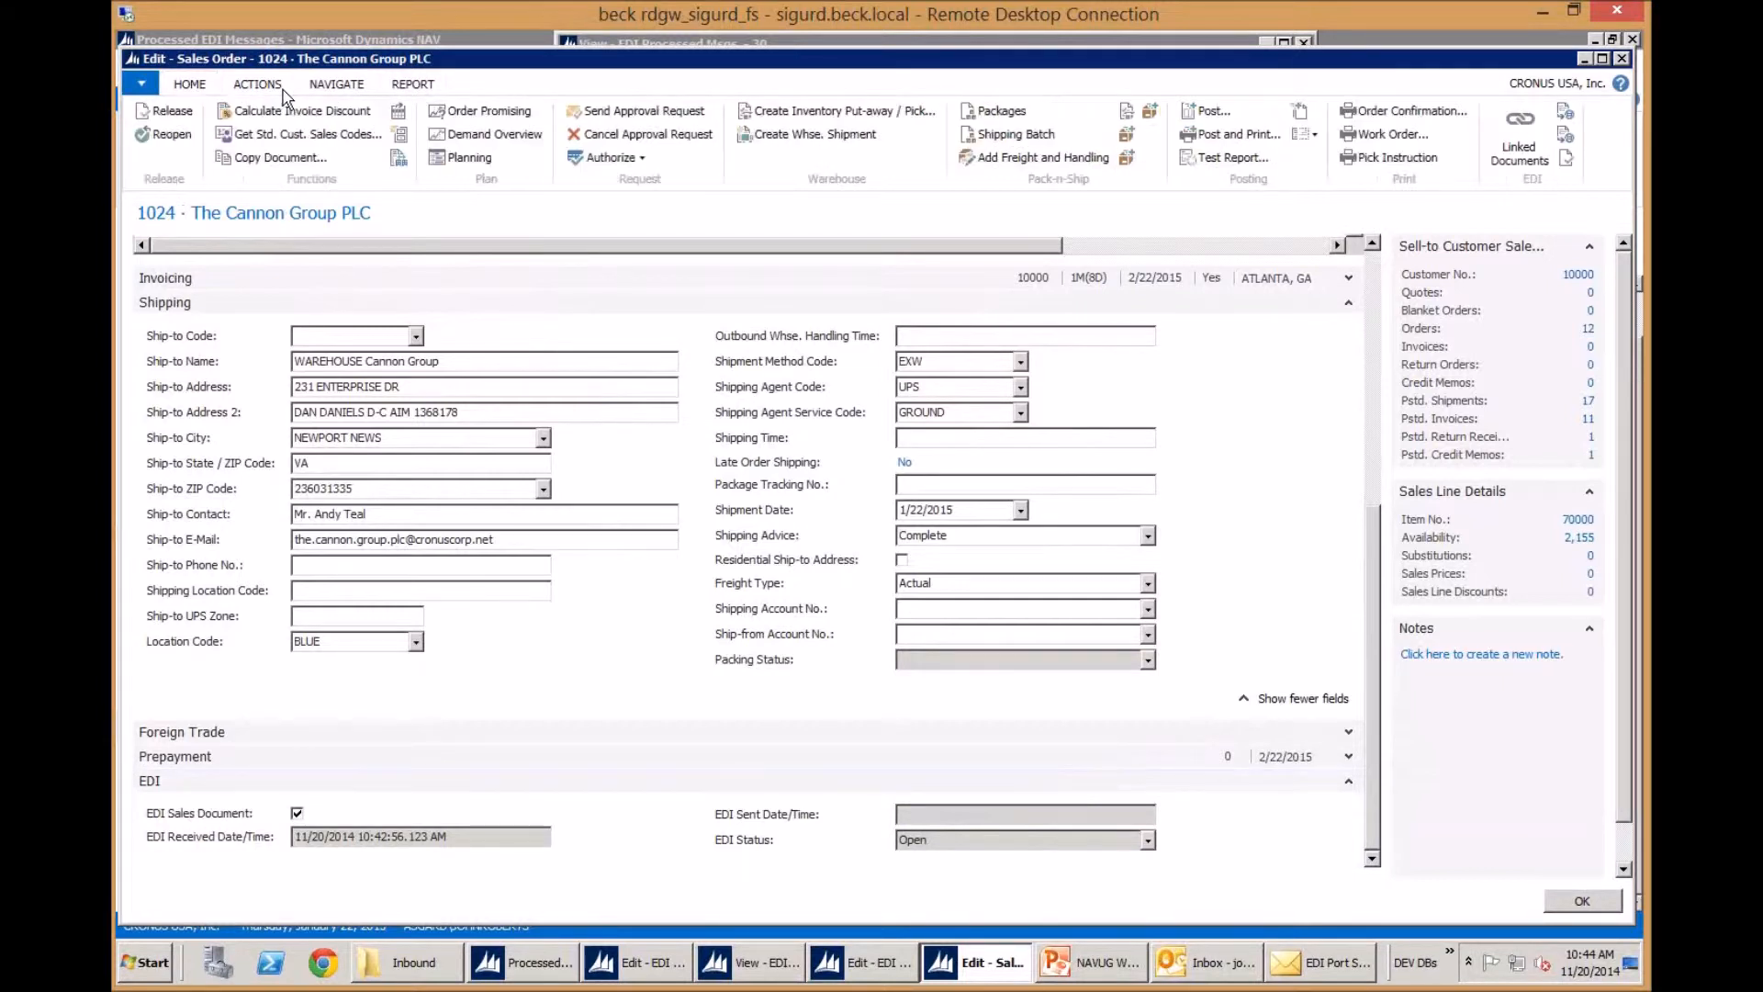
{"action": "left_click", "coordinate": [1516, 145]}
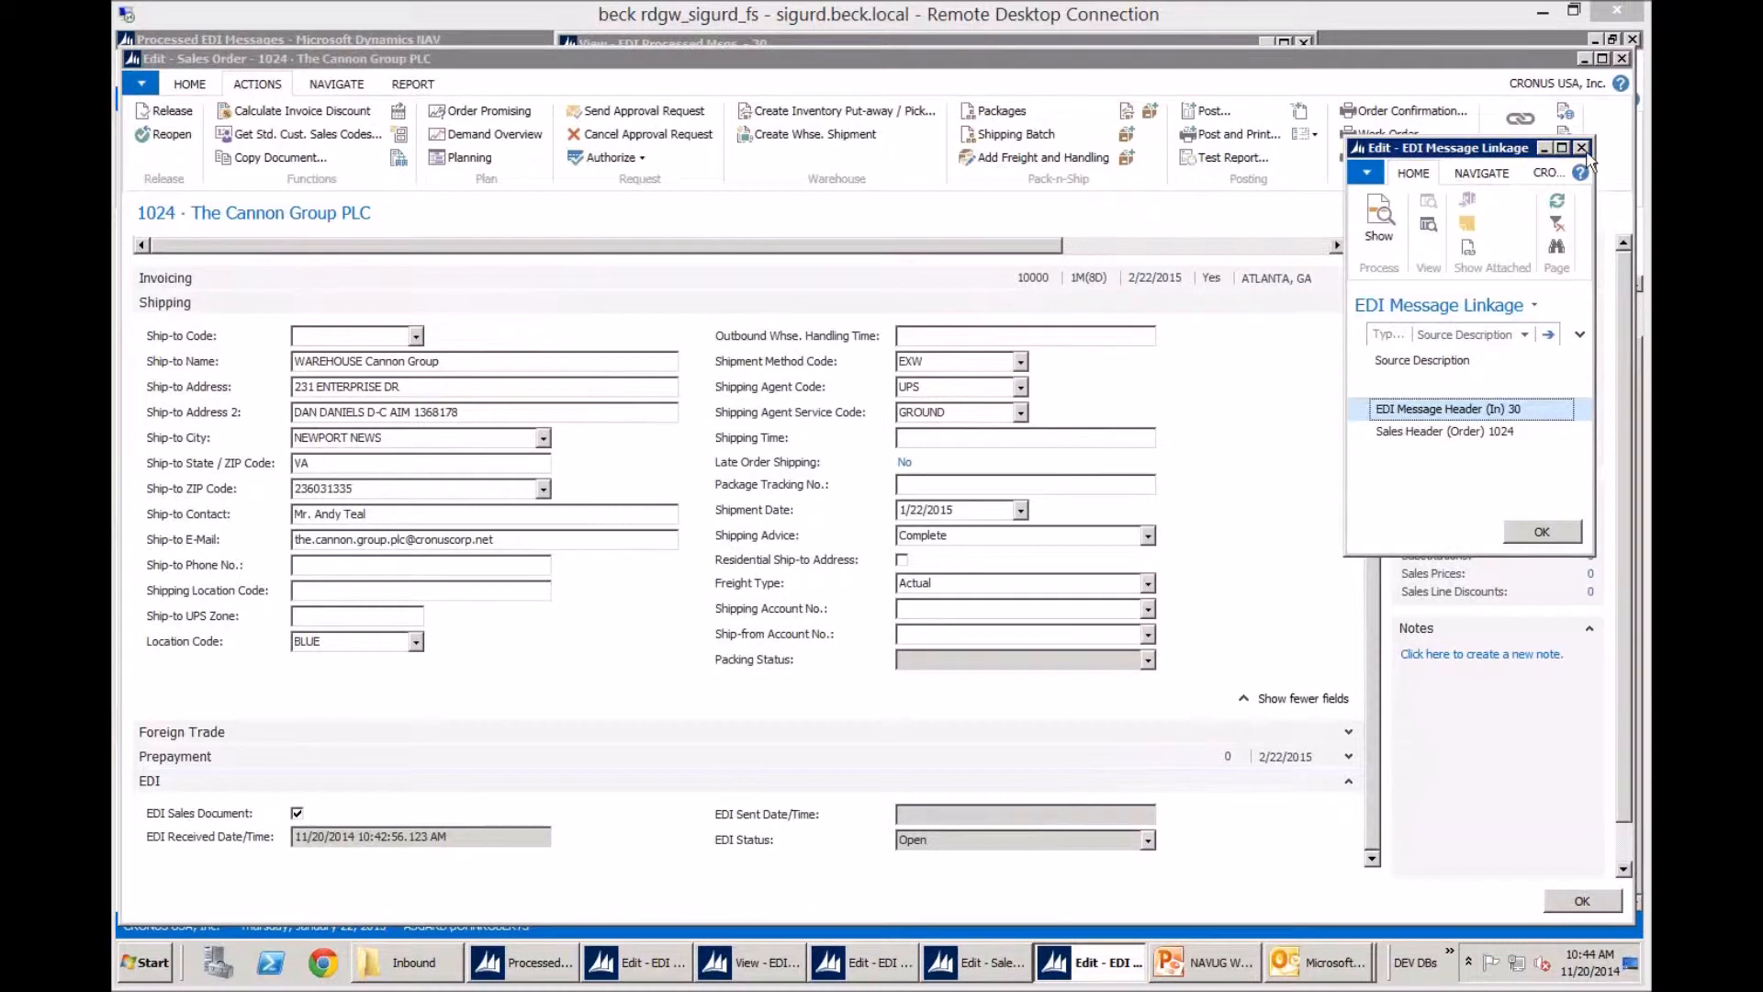
{"action": "left_click", "coordinate": [1582, 148]}
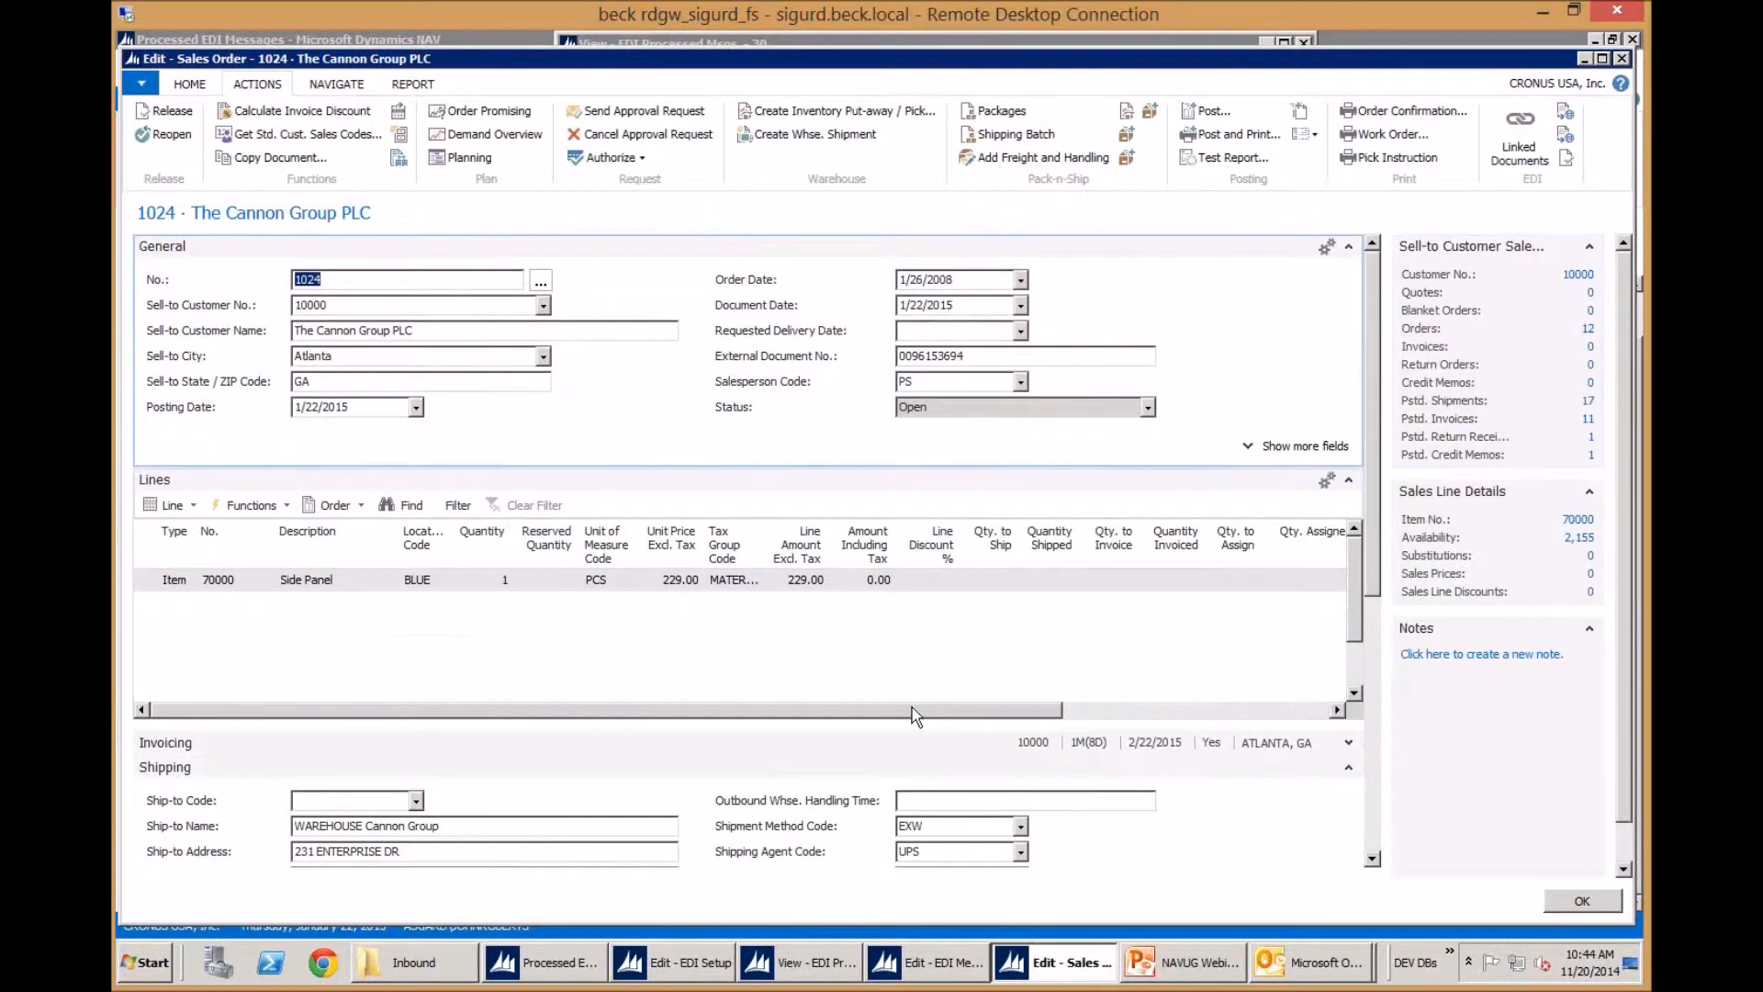
Set the quantity to ship to 1 on the Side Panel order line and acknowledge the warehouse shipment notice
{"action": "left_click", "coordinate": [1000, 586]}
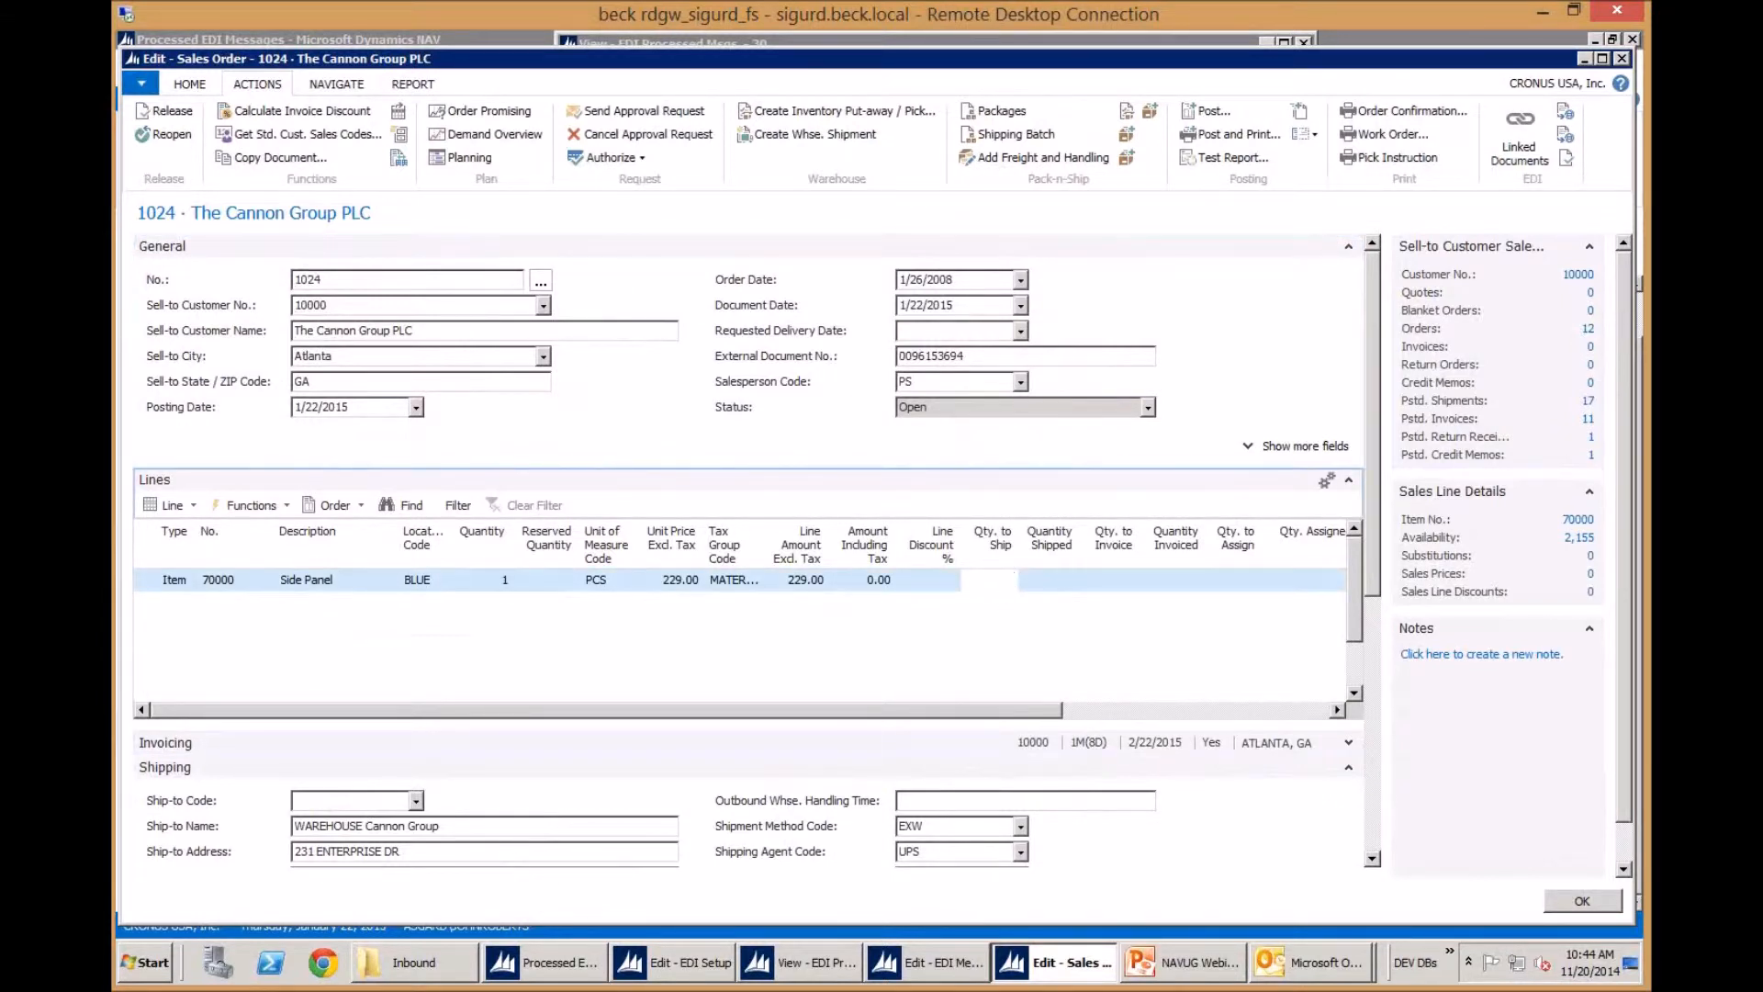
{"action": "type", "text": "1"}
{"action": "key", "text": "Tab"}
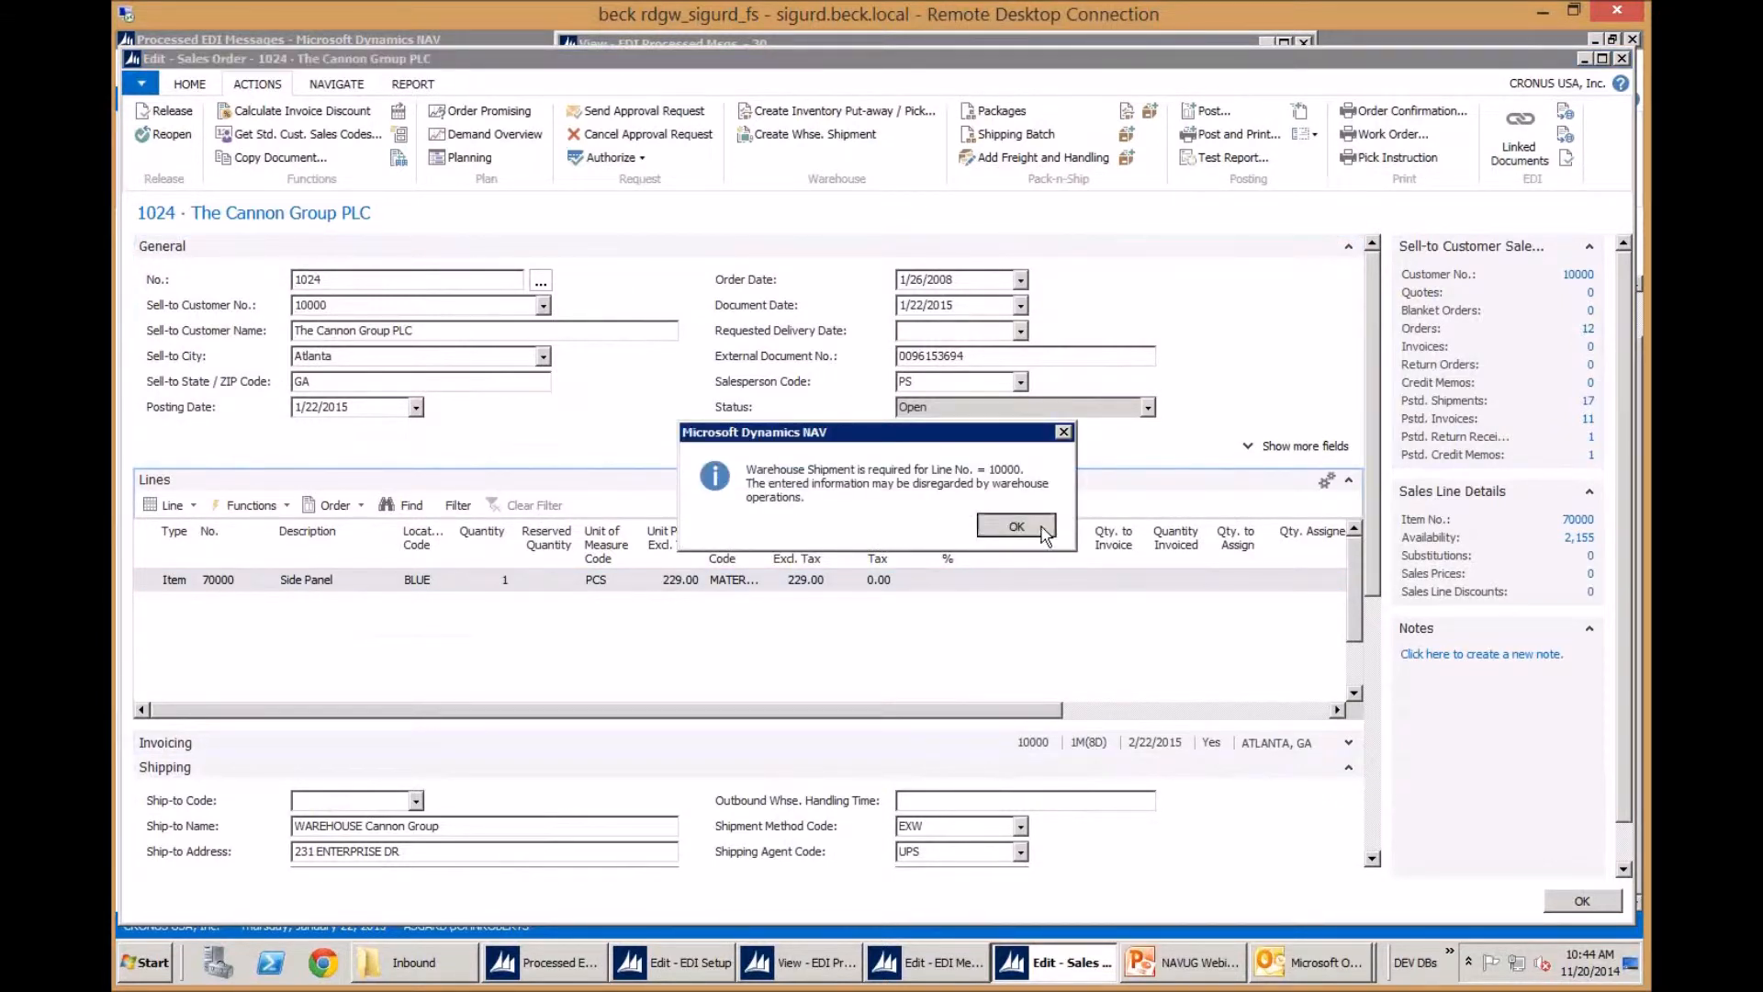
{"action": "left_click", "coordinate": [1044, 529]}
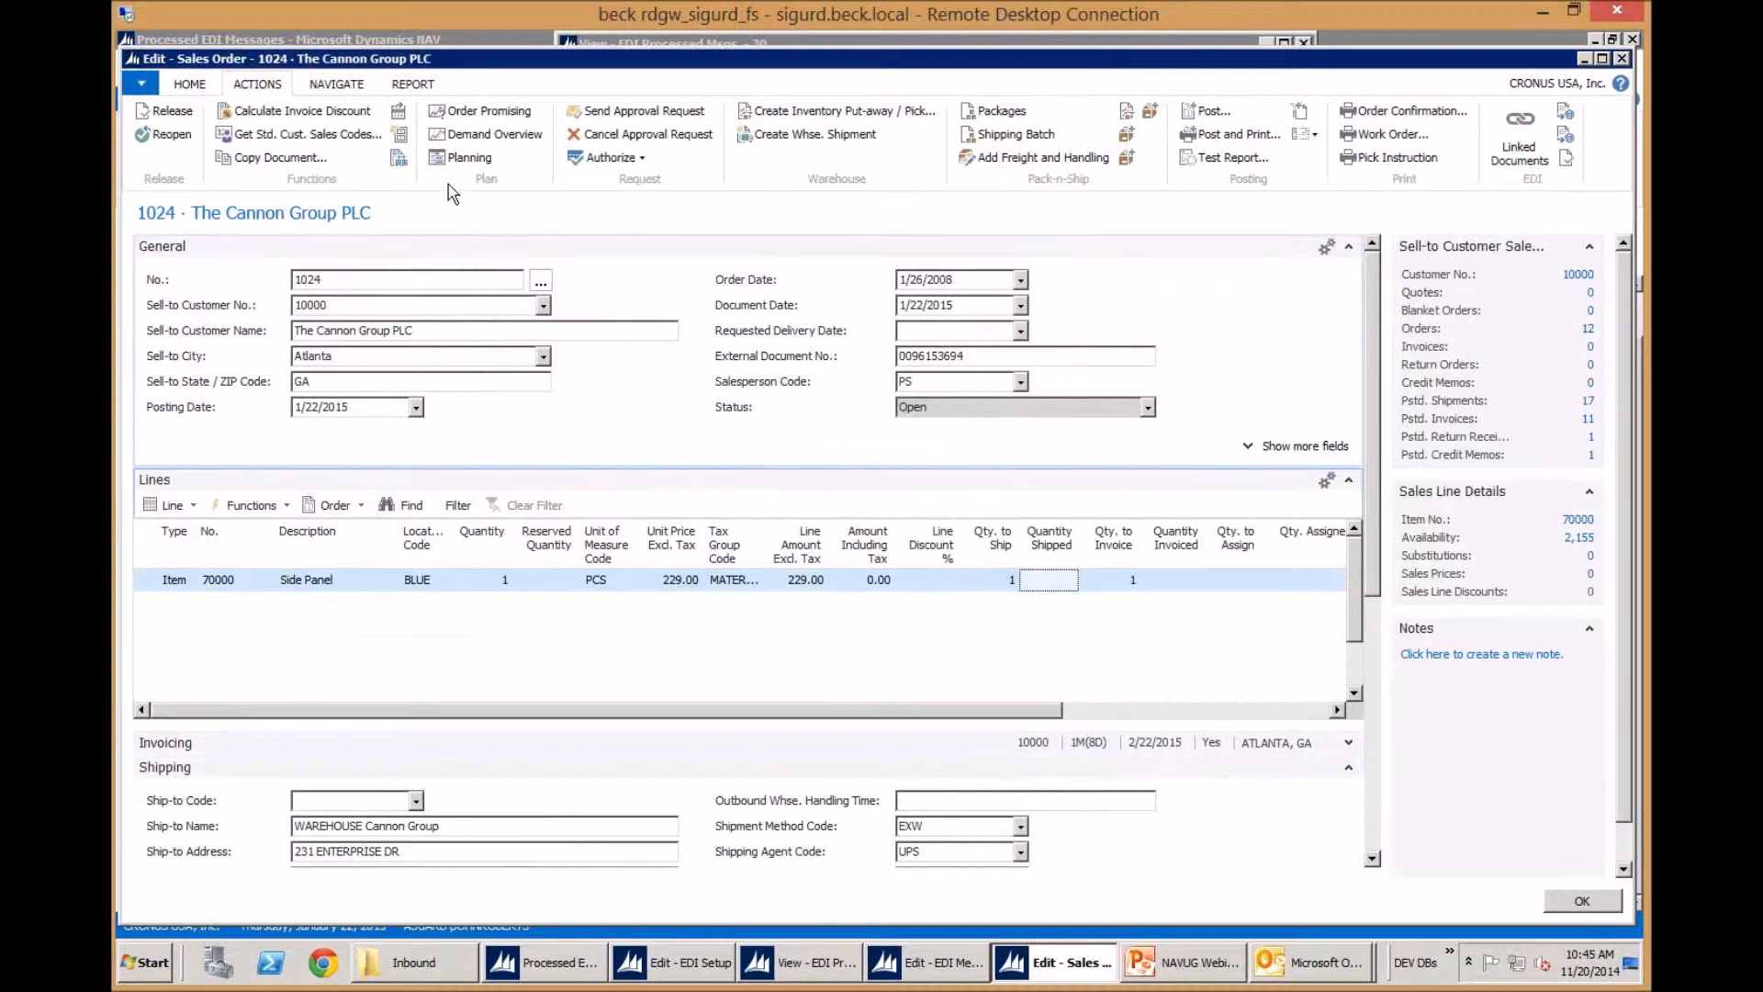
Post the Cannon Group sales order with the Ship and Invoice option
{"action": "left_click", "coordinate": [181, 87]}
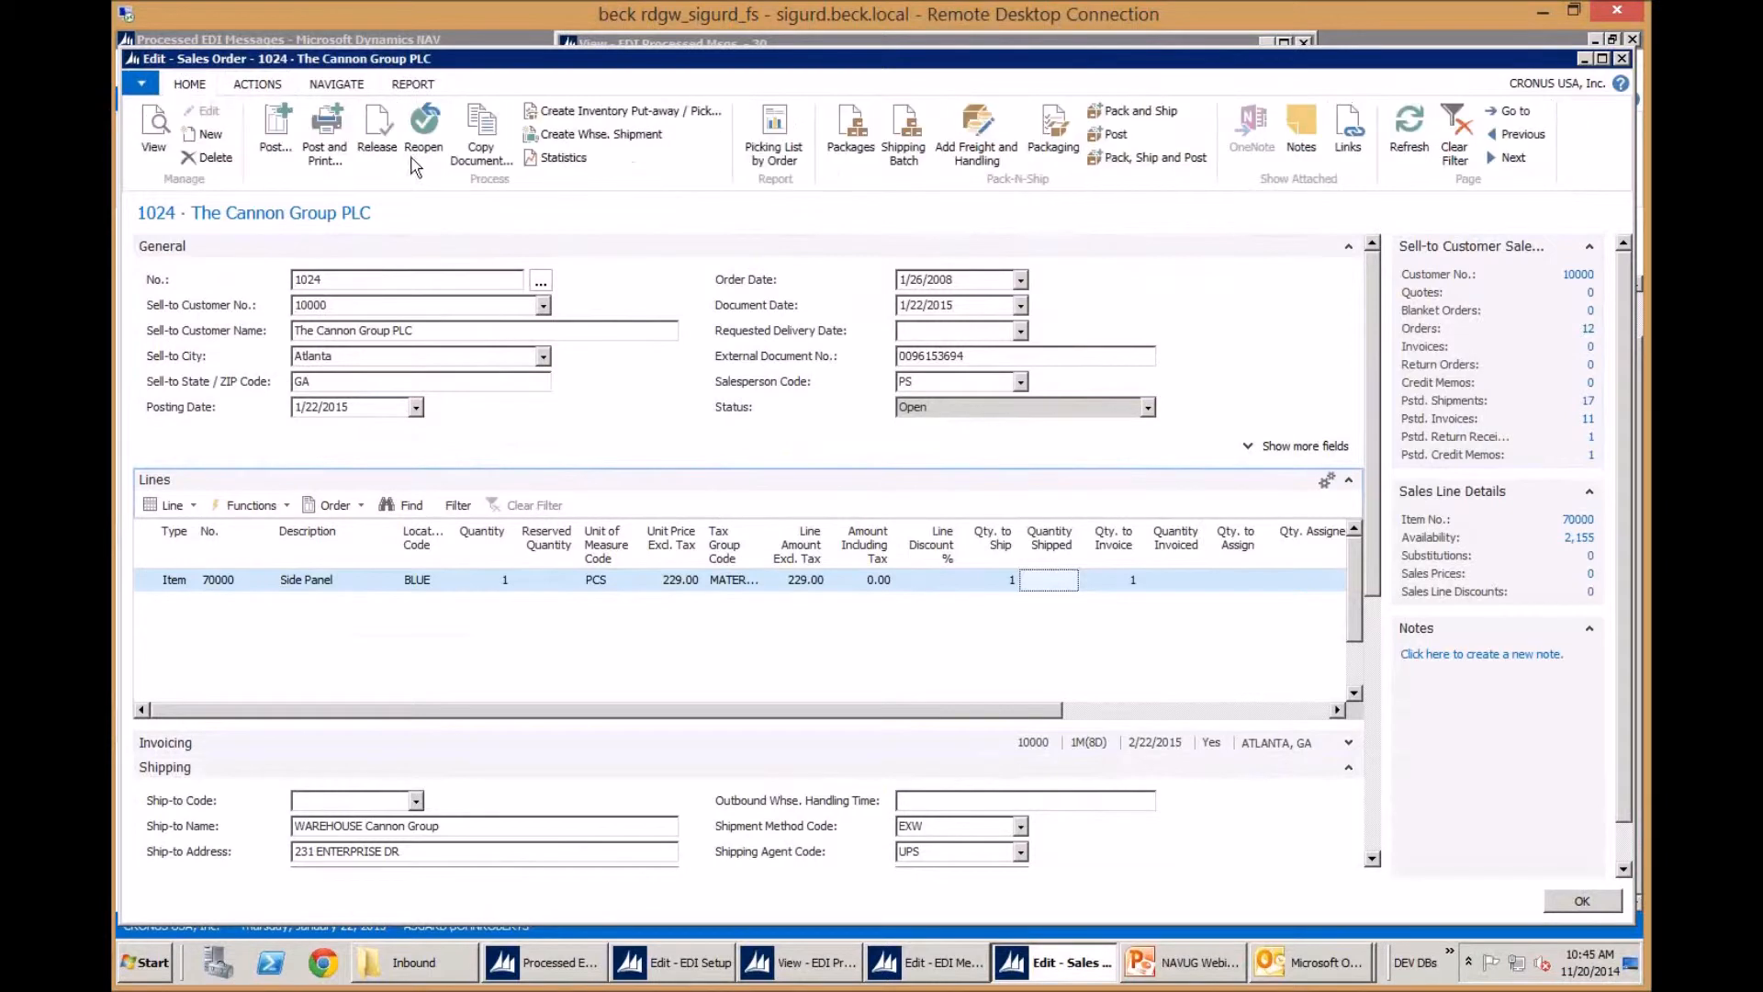
{"action": "left_click", "coordinate": [292, 142]}
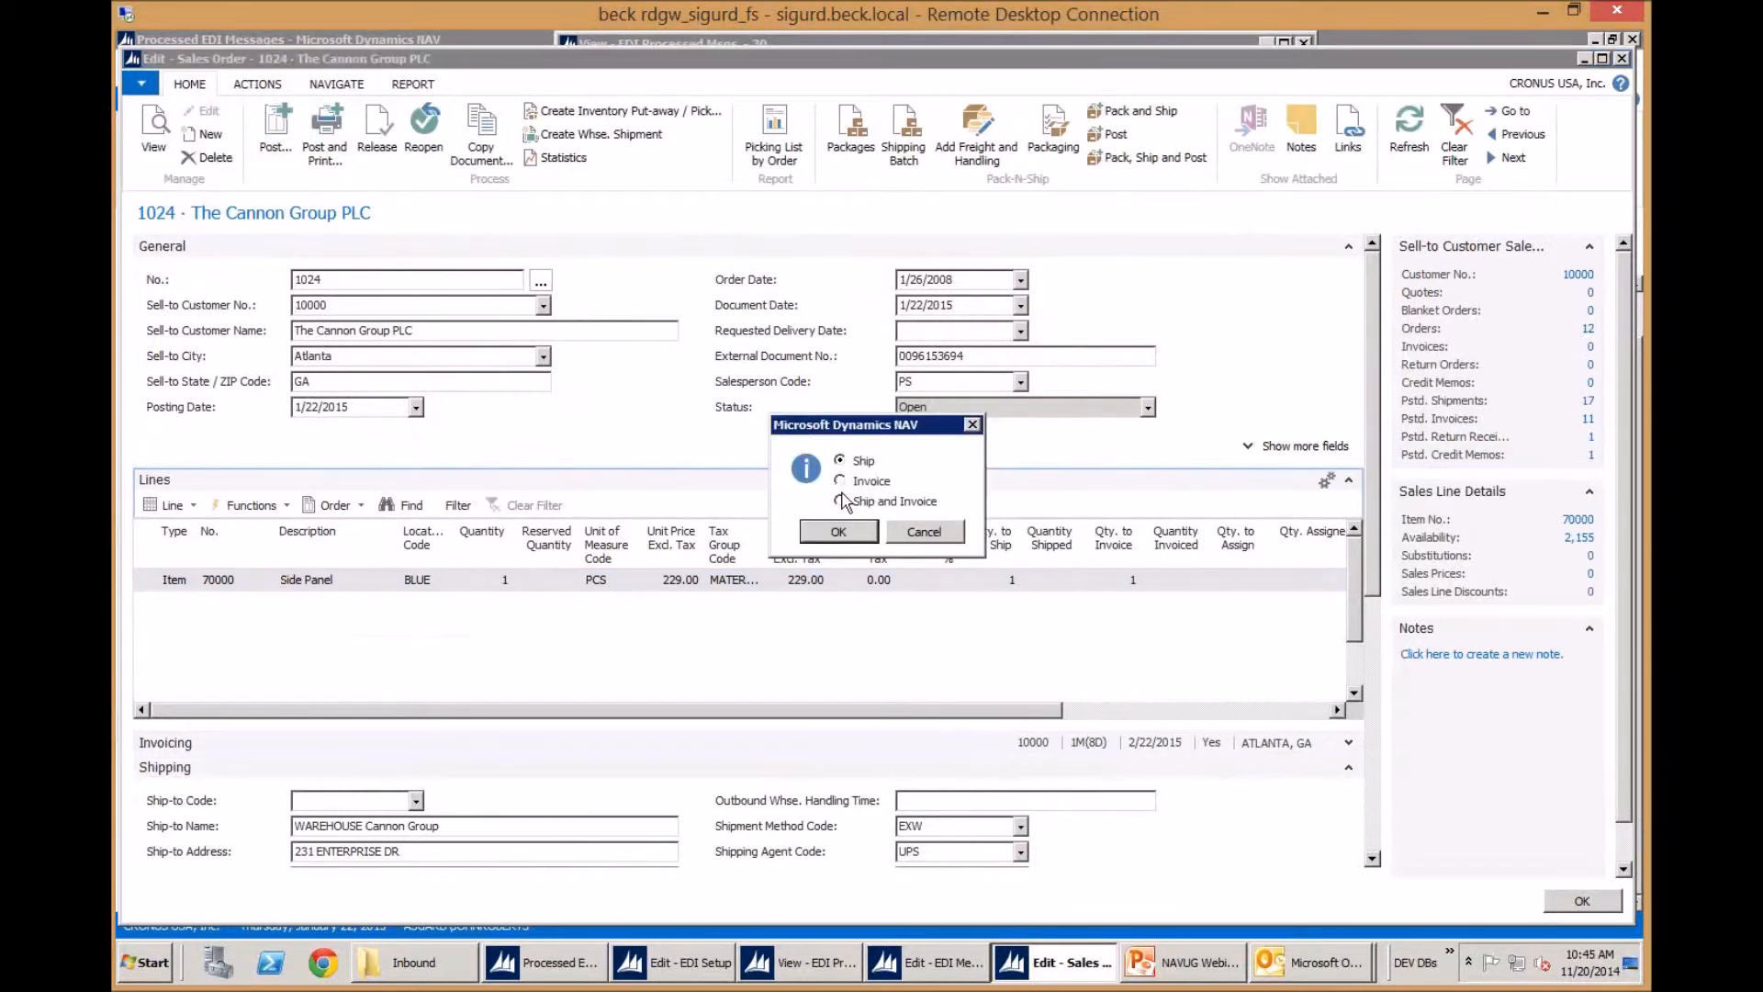
{"action": "left_click", "coordinate": [856, 536]}
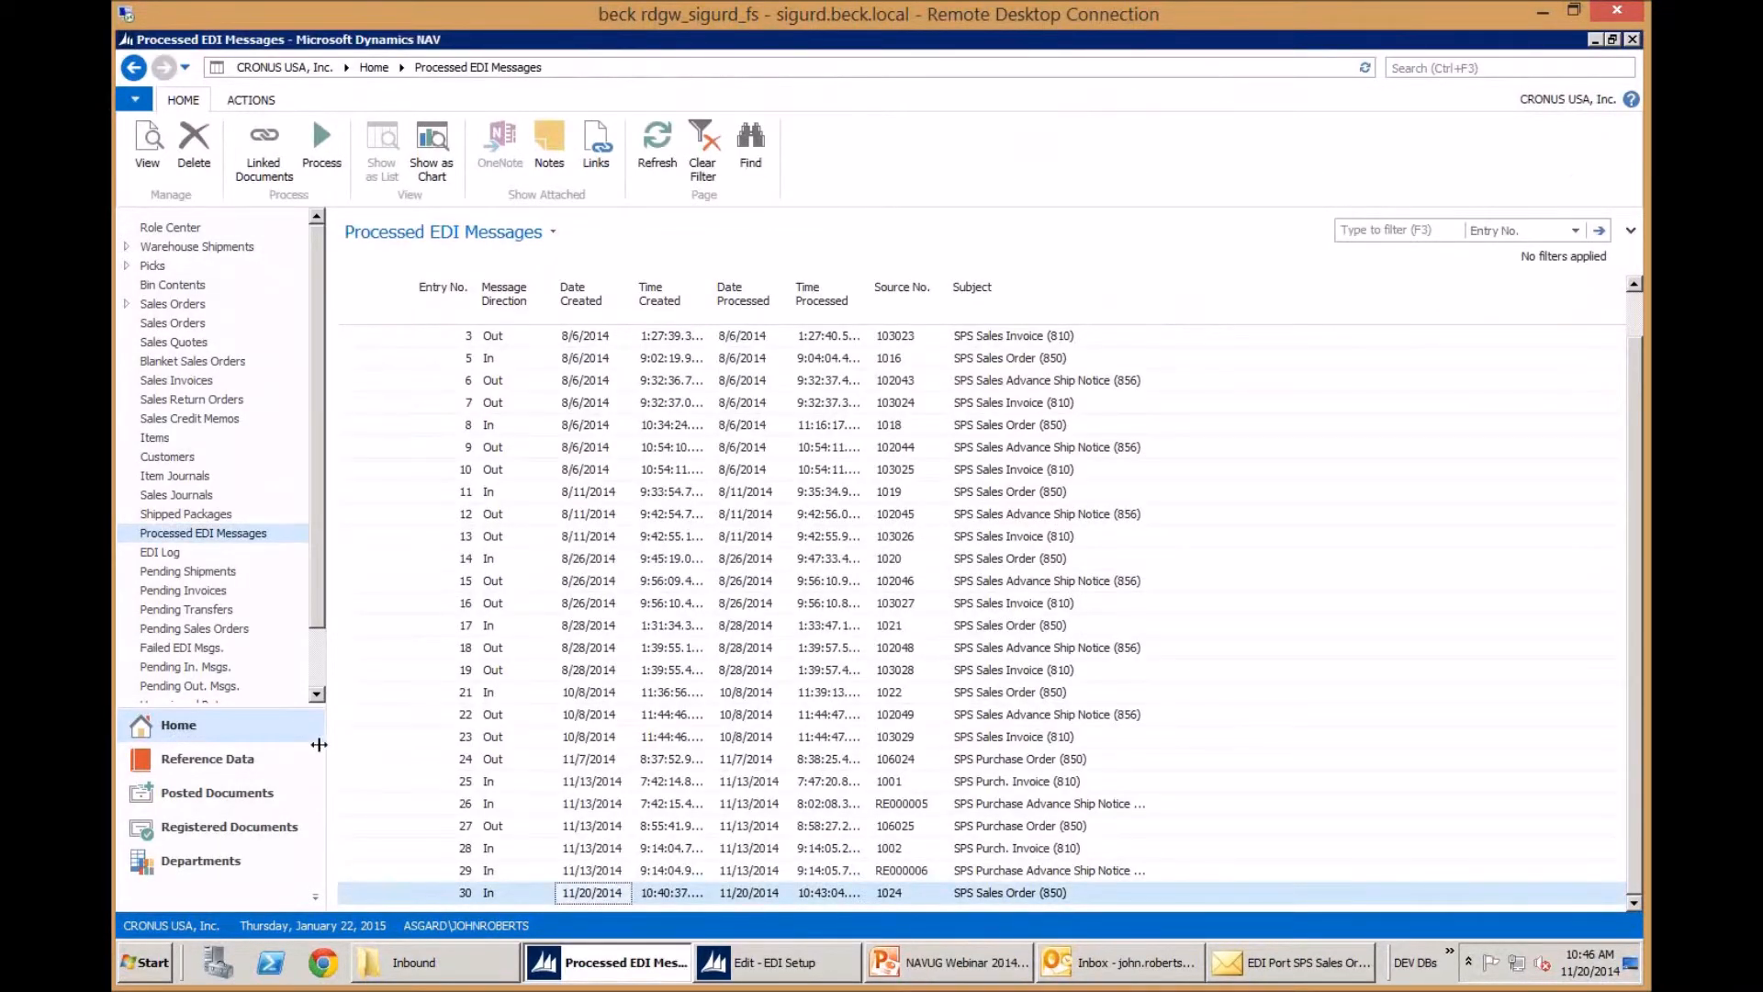
Return to the Role Center and open the card of the pending EDI invoice for Cannon Group
{"action": "left_click", "coordinate": [194, 236]}
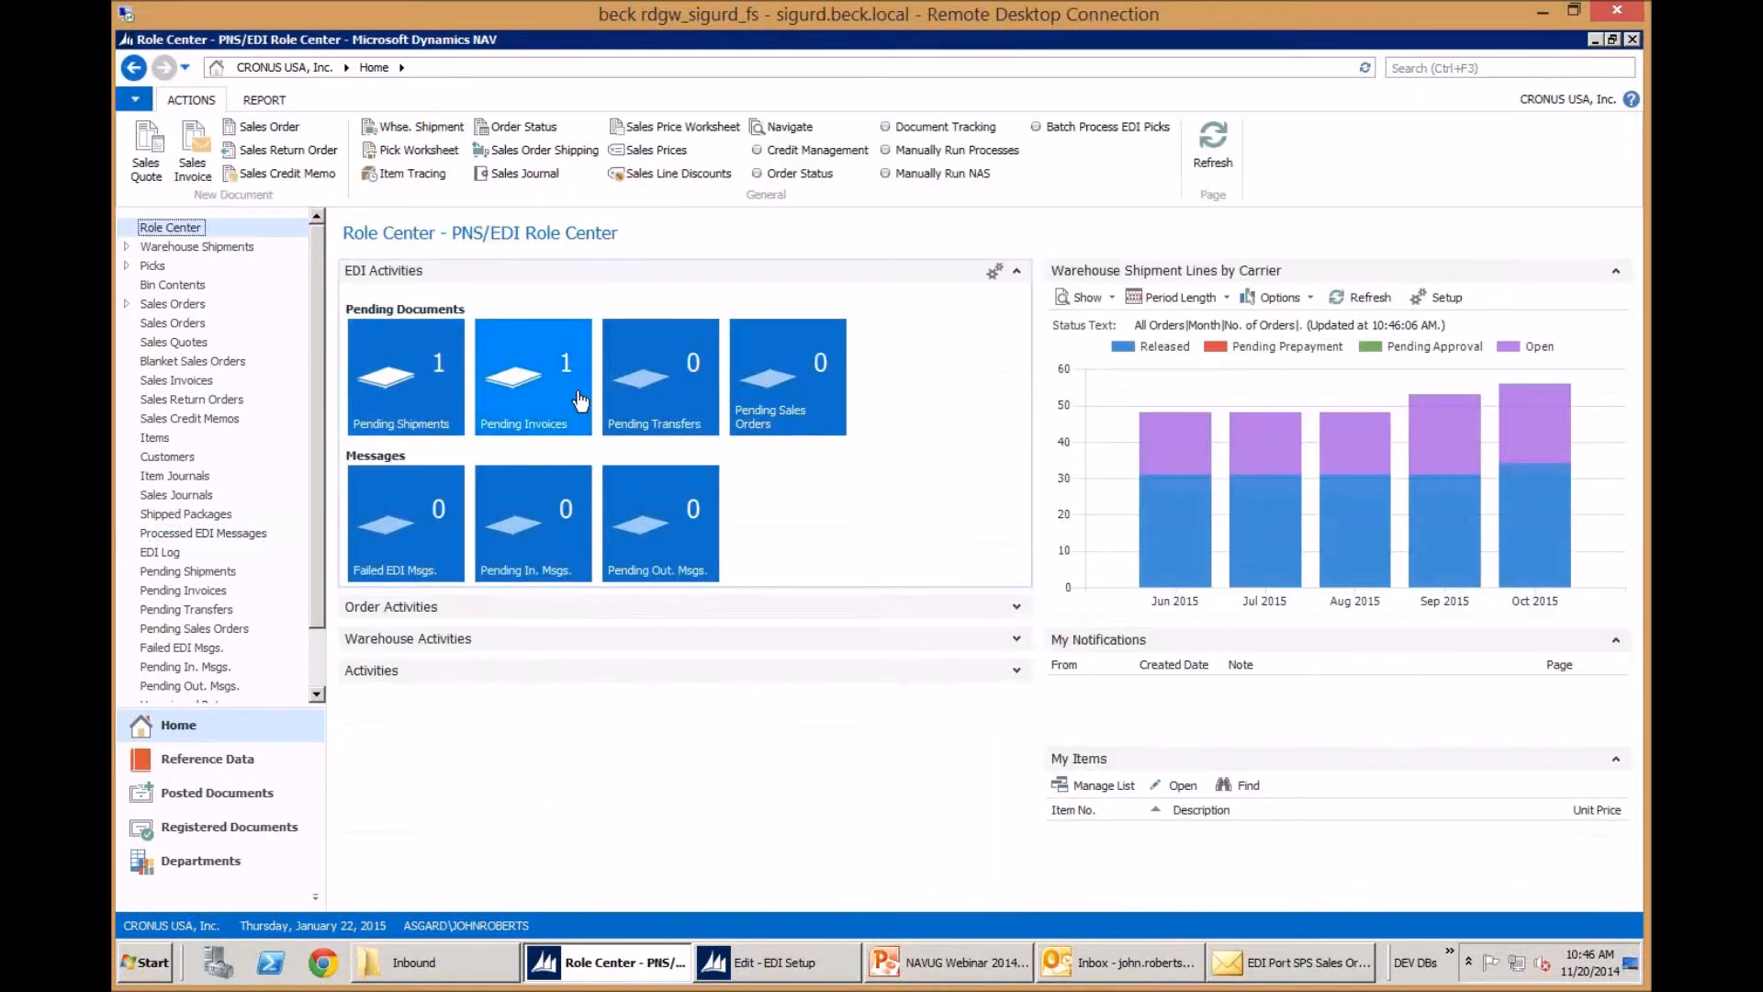
{"action": "left_click", "coordinate": [579, 400]}
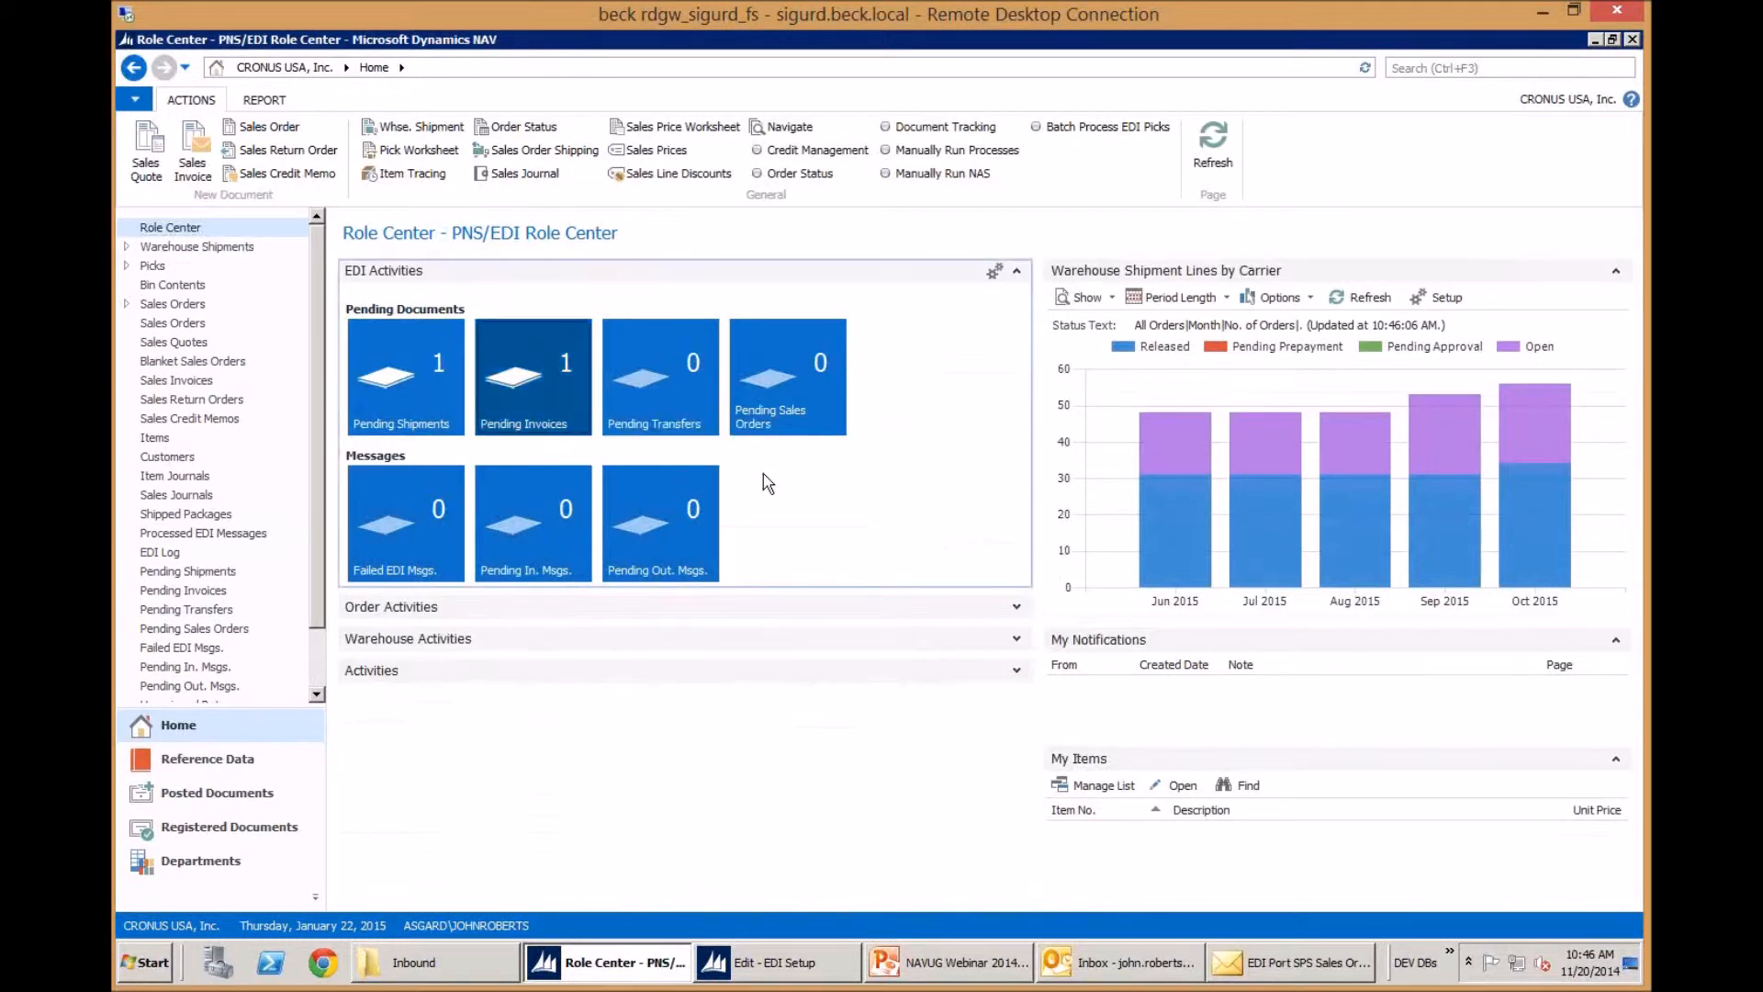
{"action": "left_click", "coordinate": [282, 159]}
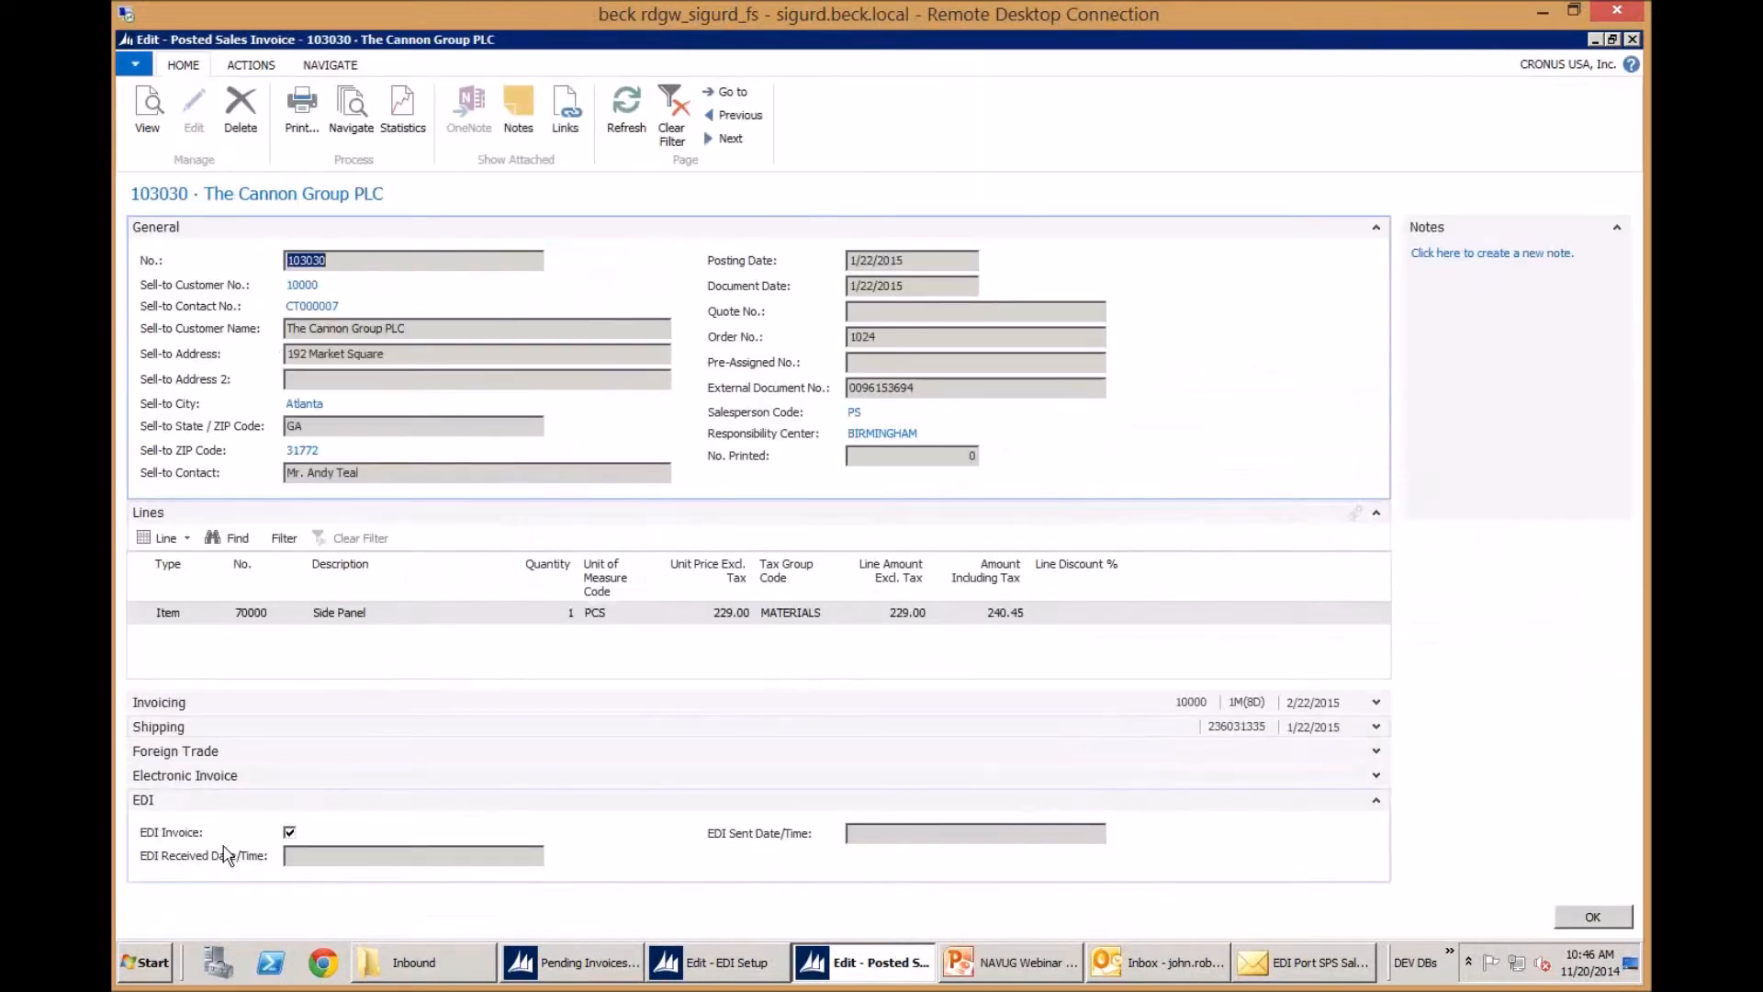
Open the invoice's sell-to customer card, examine its EDI invoice and shipment port codes, and return to the posted invoice
{"action": "left_click", "coordinate": [299, 285]}
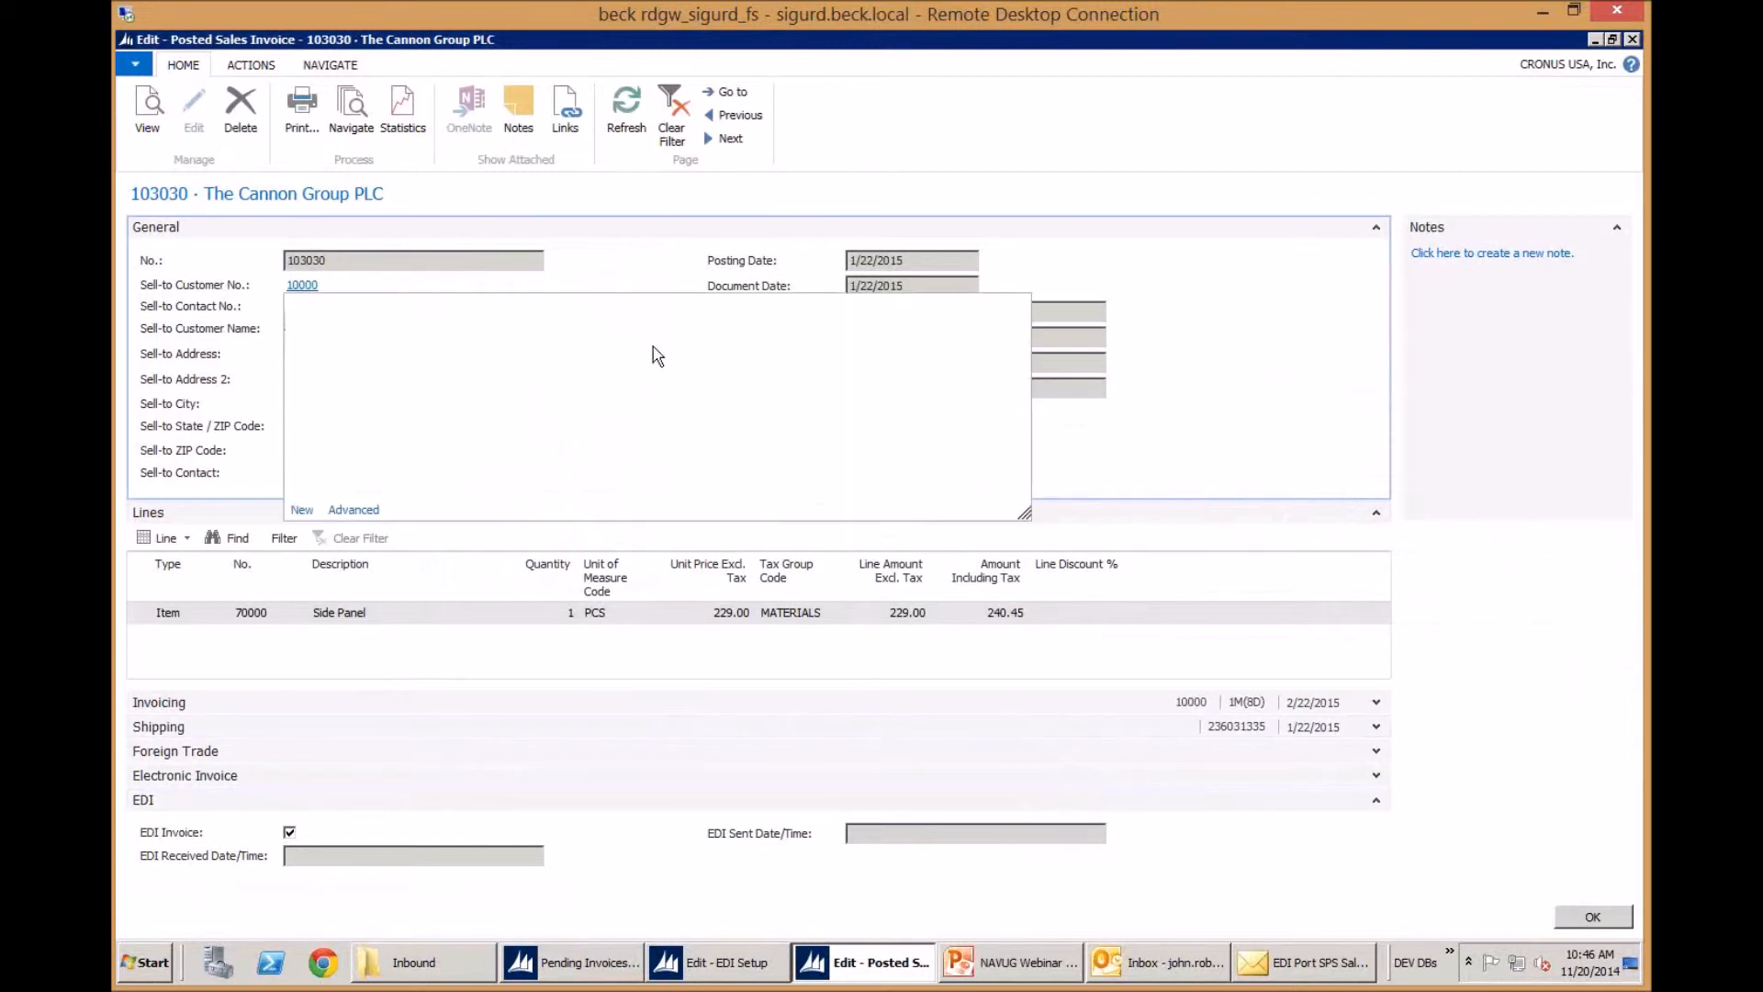
{"action": "left_click", "coordinate": [353, 512]}
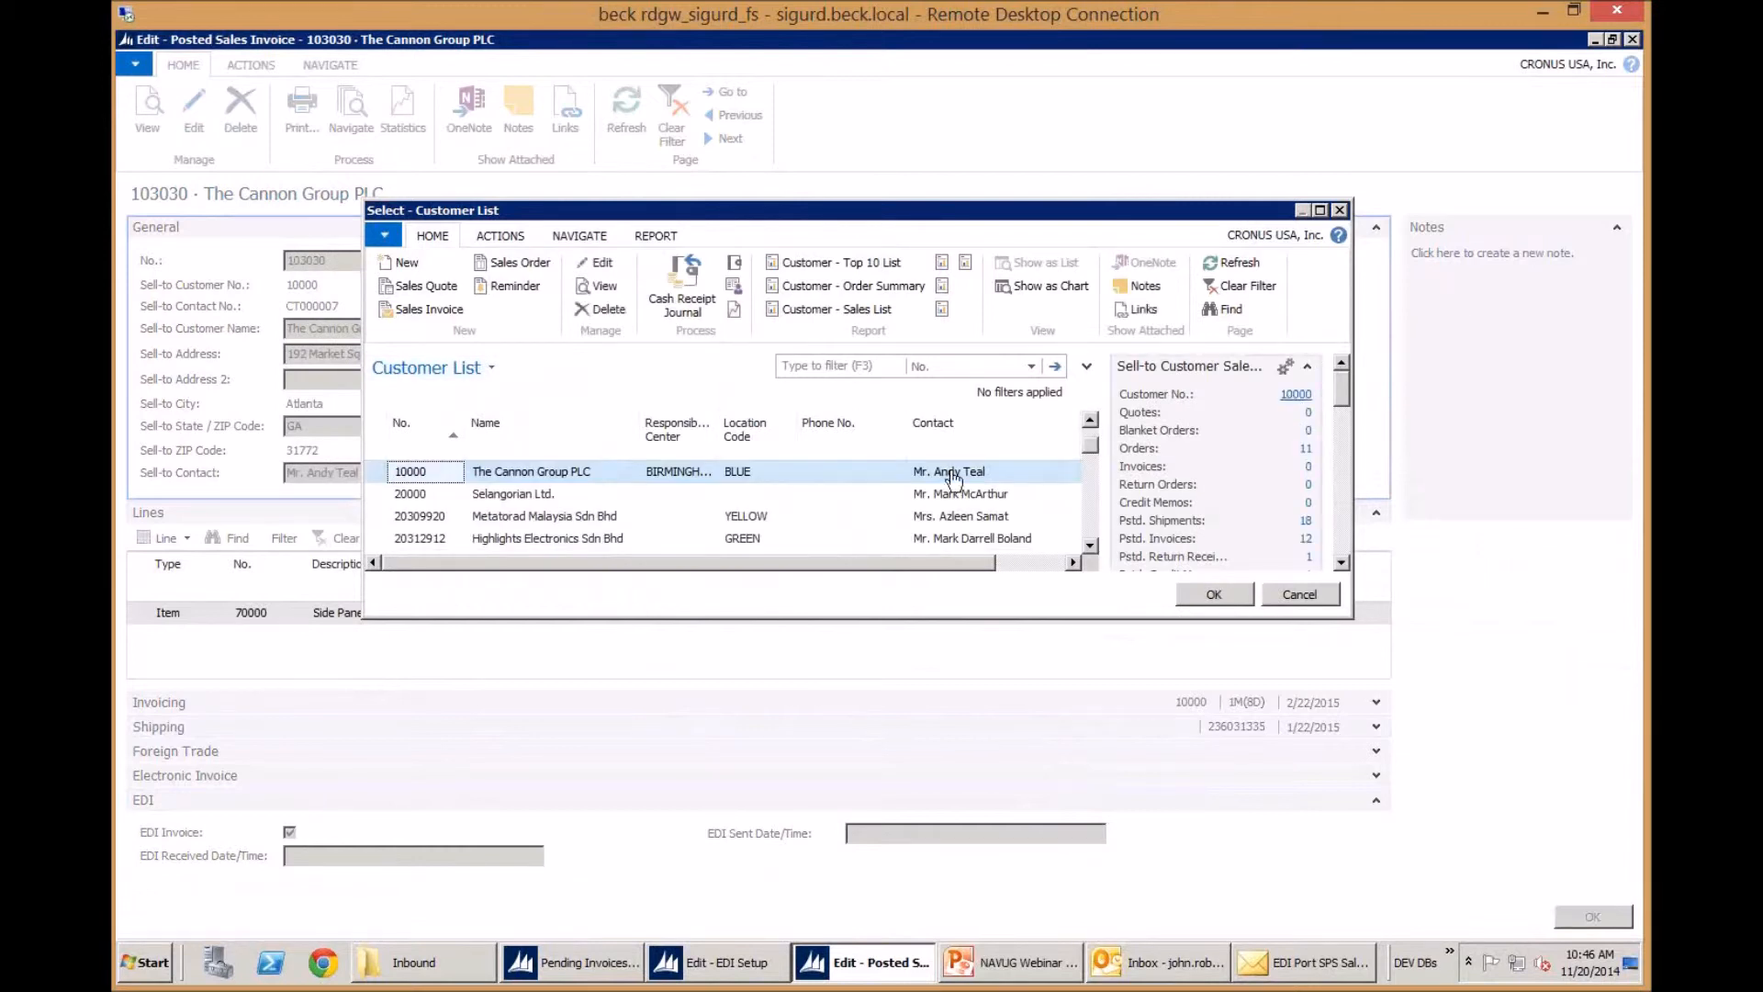
{"action": "double_click", "coordinate": [890, 472]}
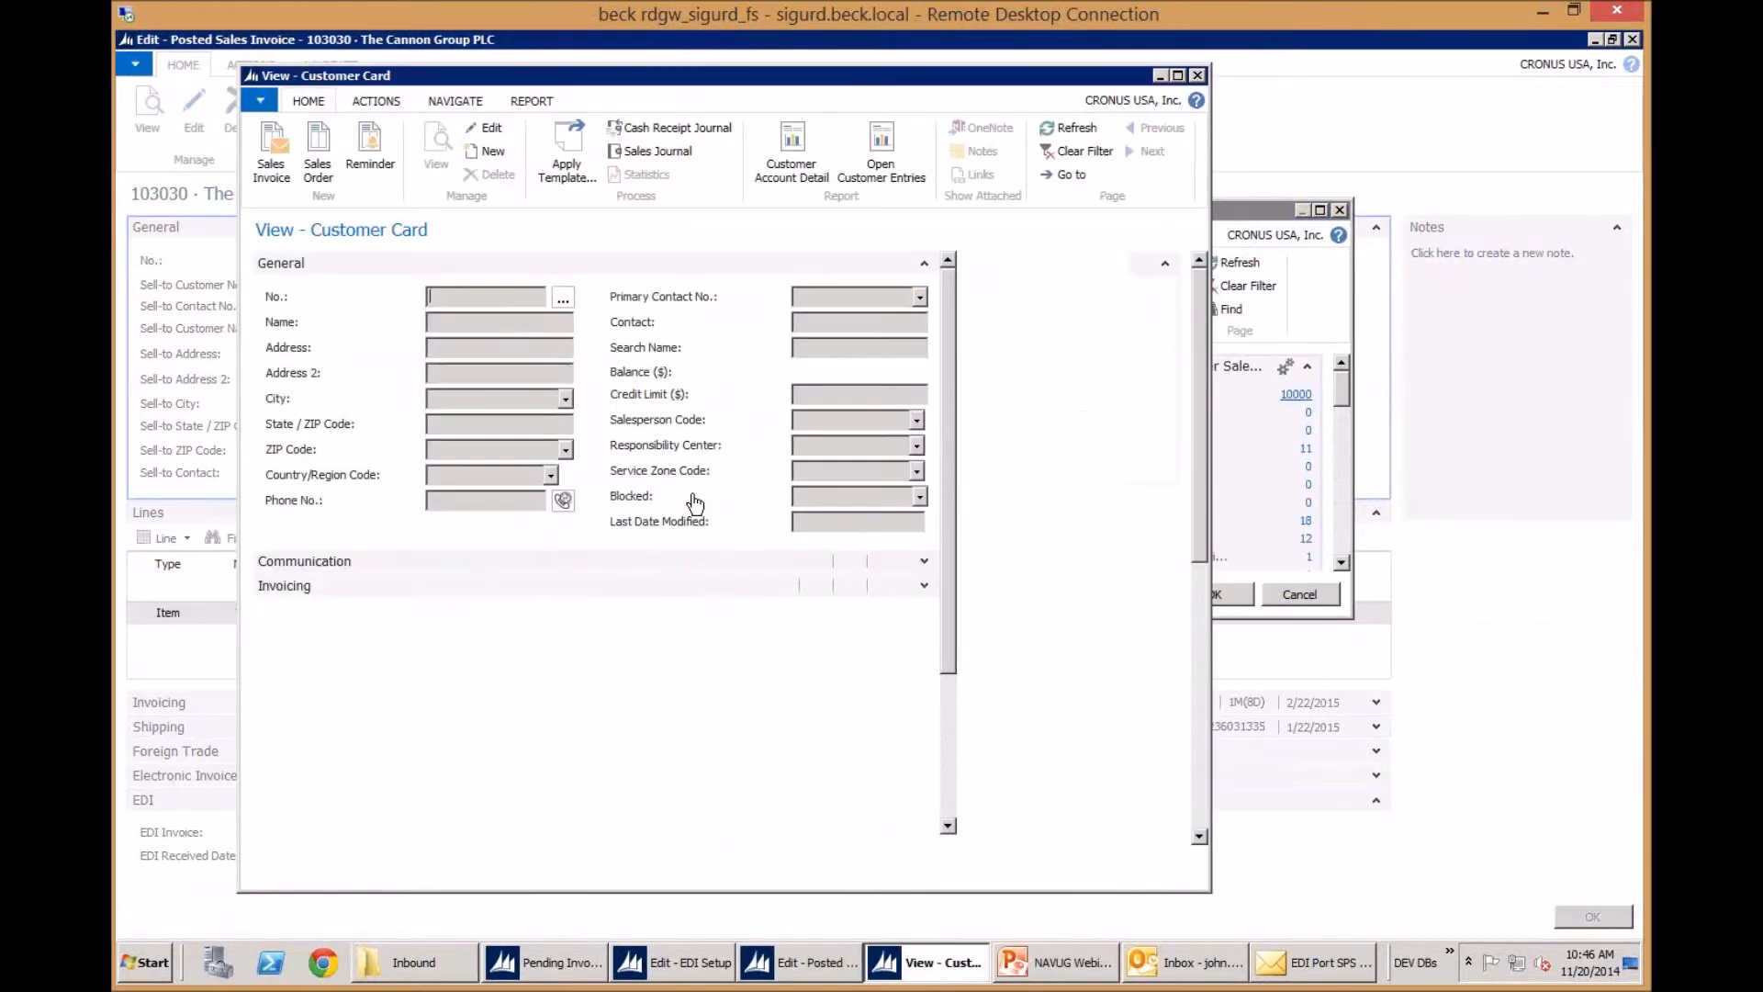
{"action": "scroll", "coordinate": [854, 721], "scroll_direction": "down", "scroll_amount": 3}
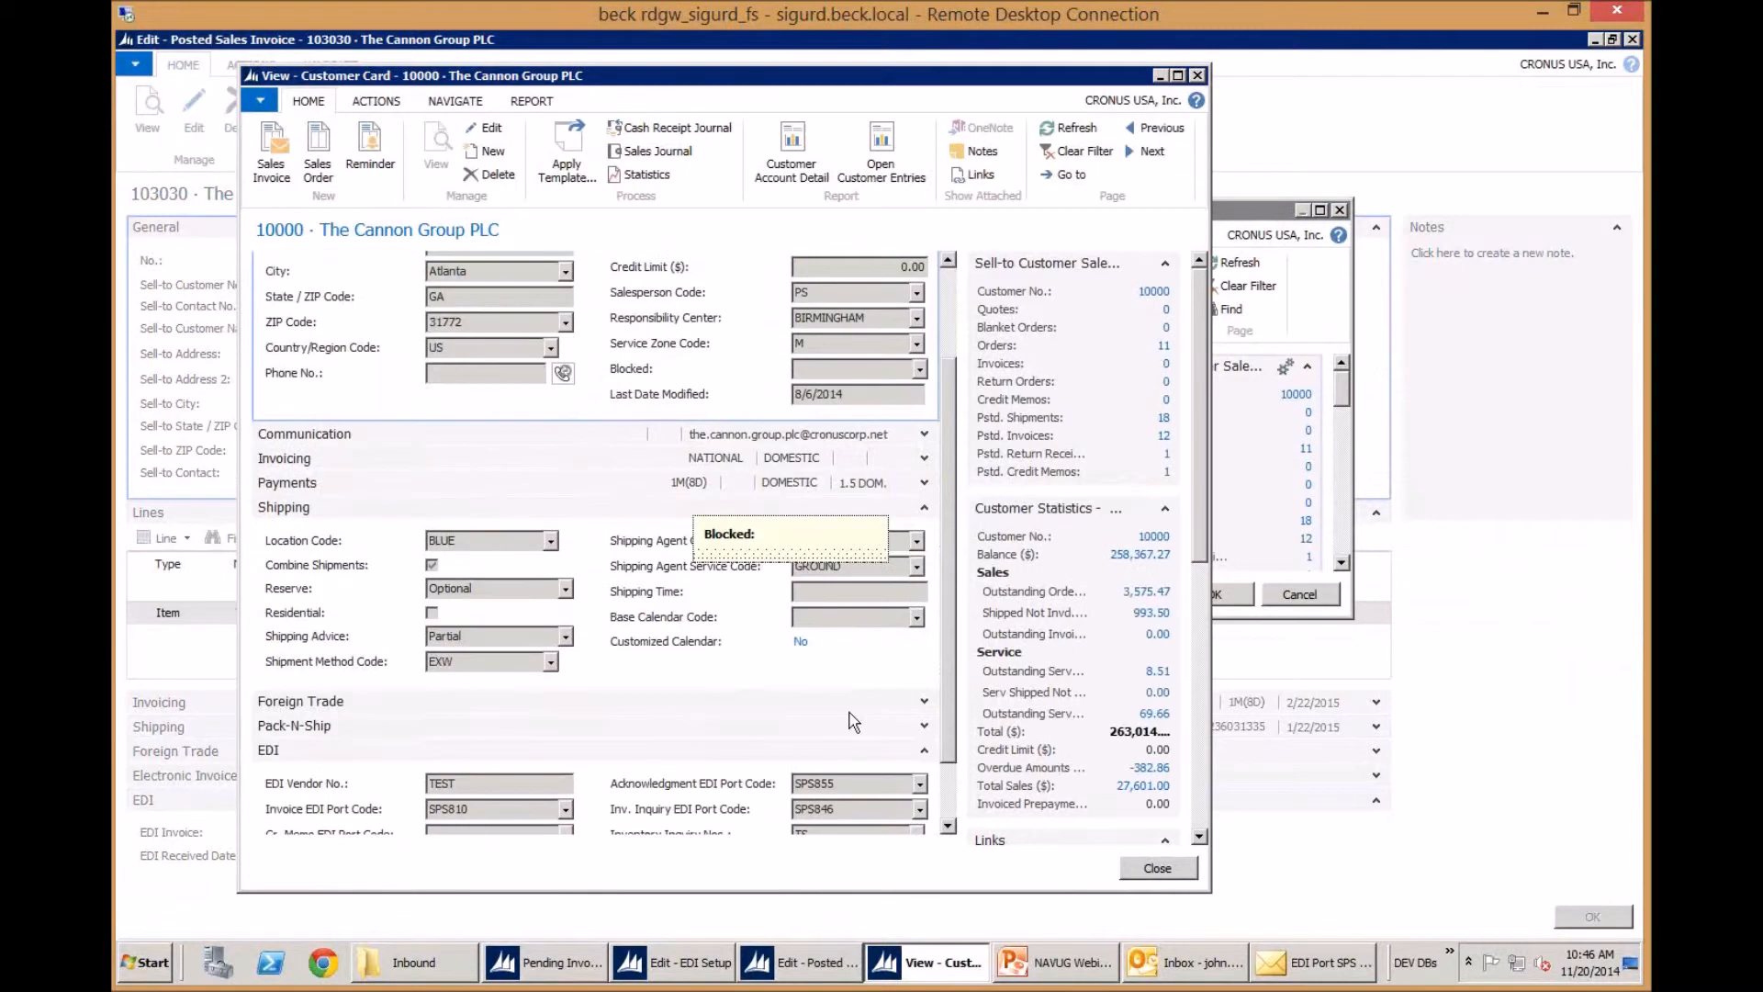
{"action": "scroll", "coordinate": [854, 721], "scroll_direction": "down", "scroll_amount": 1}
{"action": "left_click", "coordinate": [445, 729]}
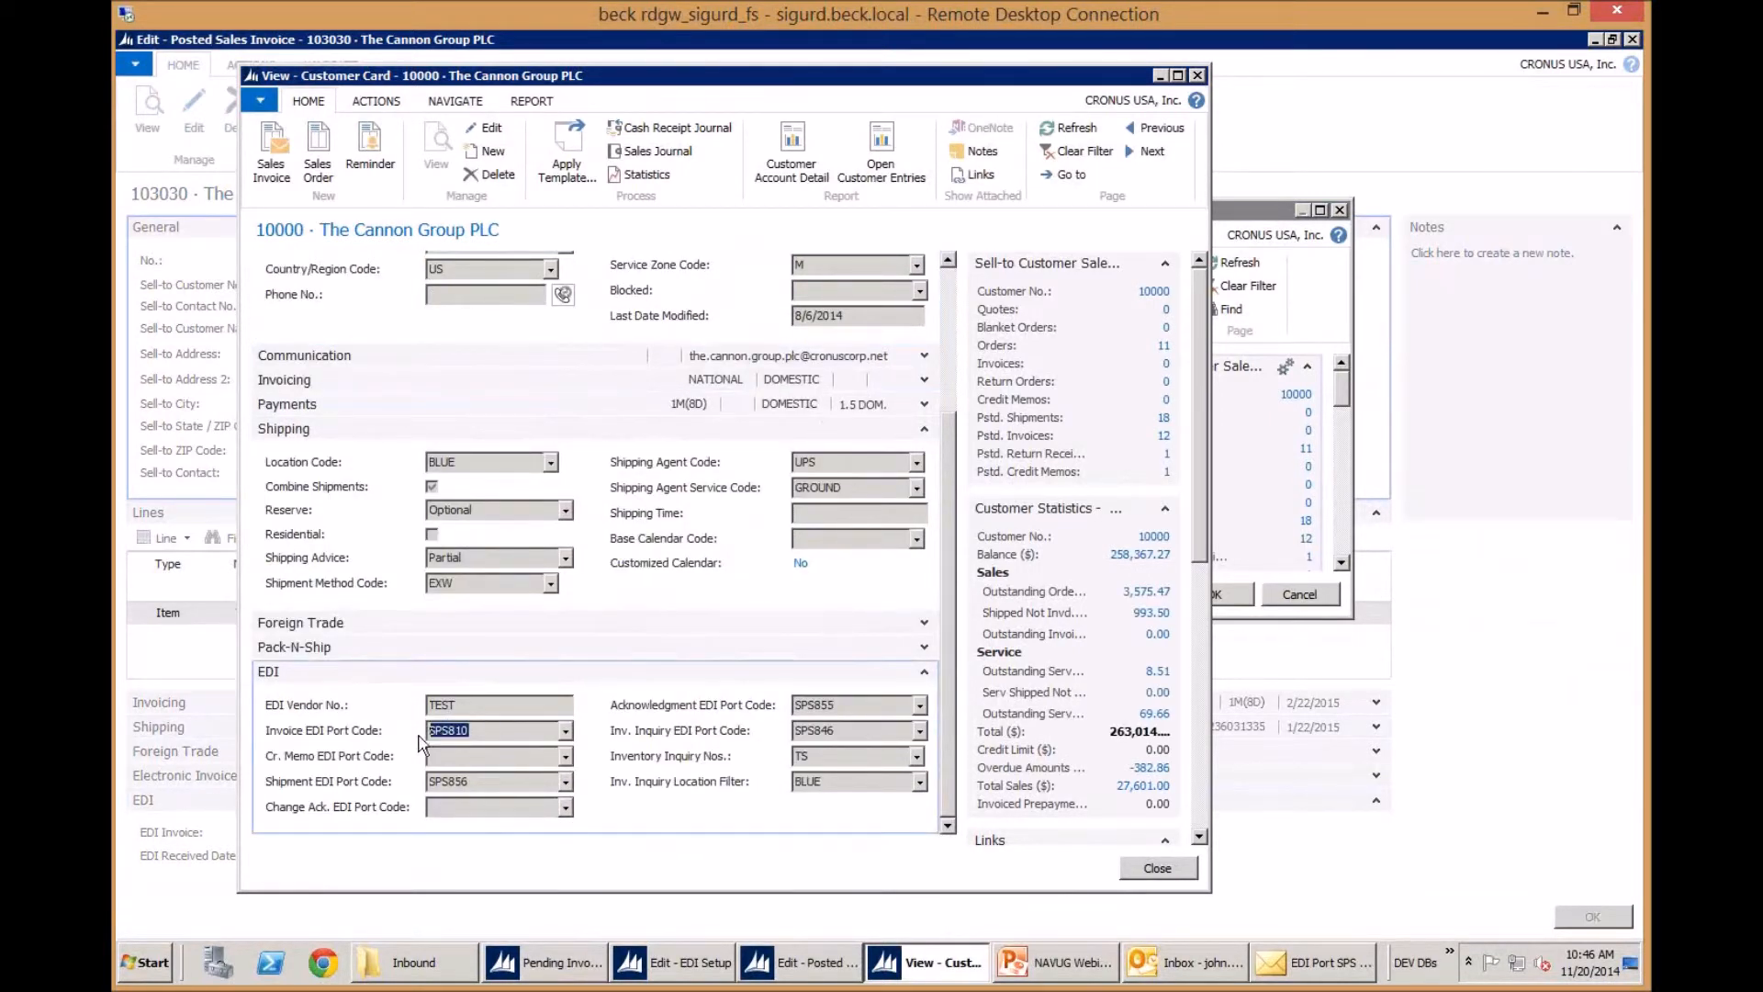
{"action": "left_click", "coordinate": [474, 780]}
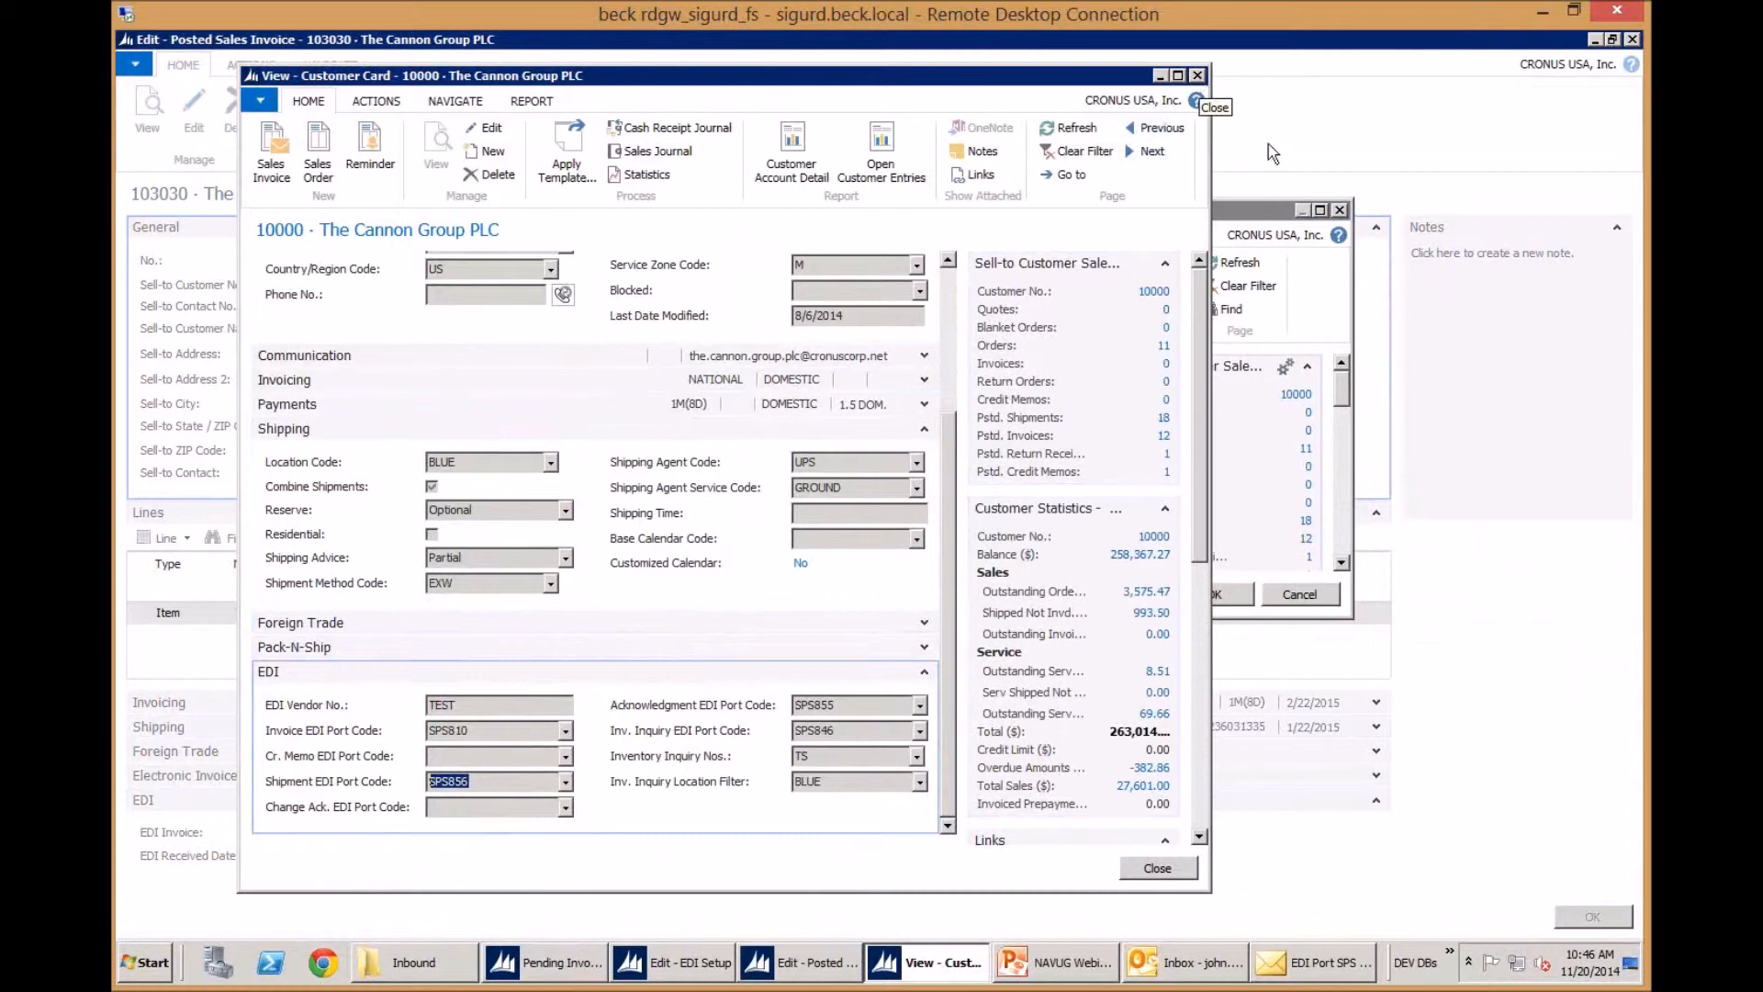
{"action": "left_click", "coordinate": [1198, 76]}
{"action": "left_click", "coordinate": [1340, 211]}
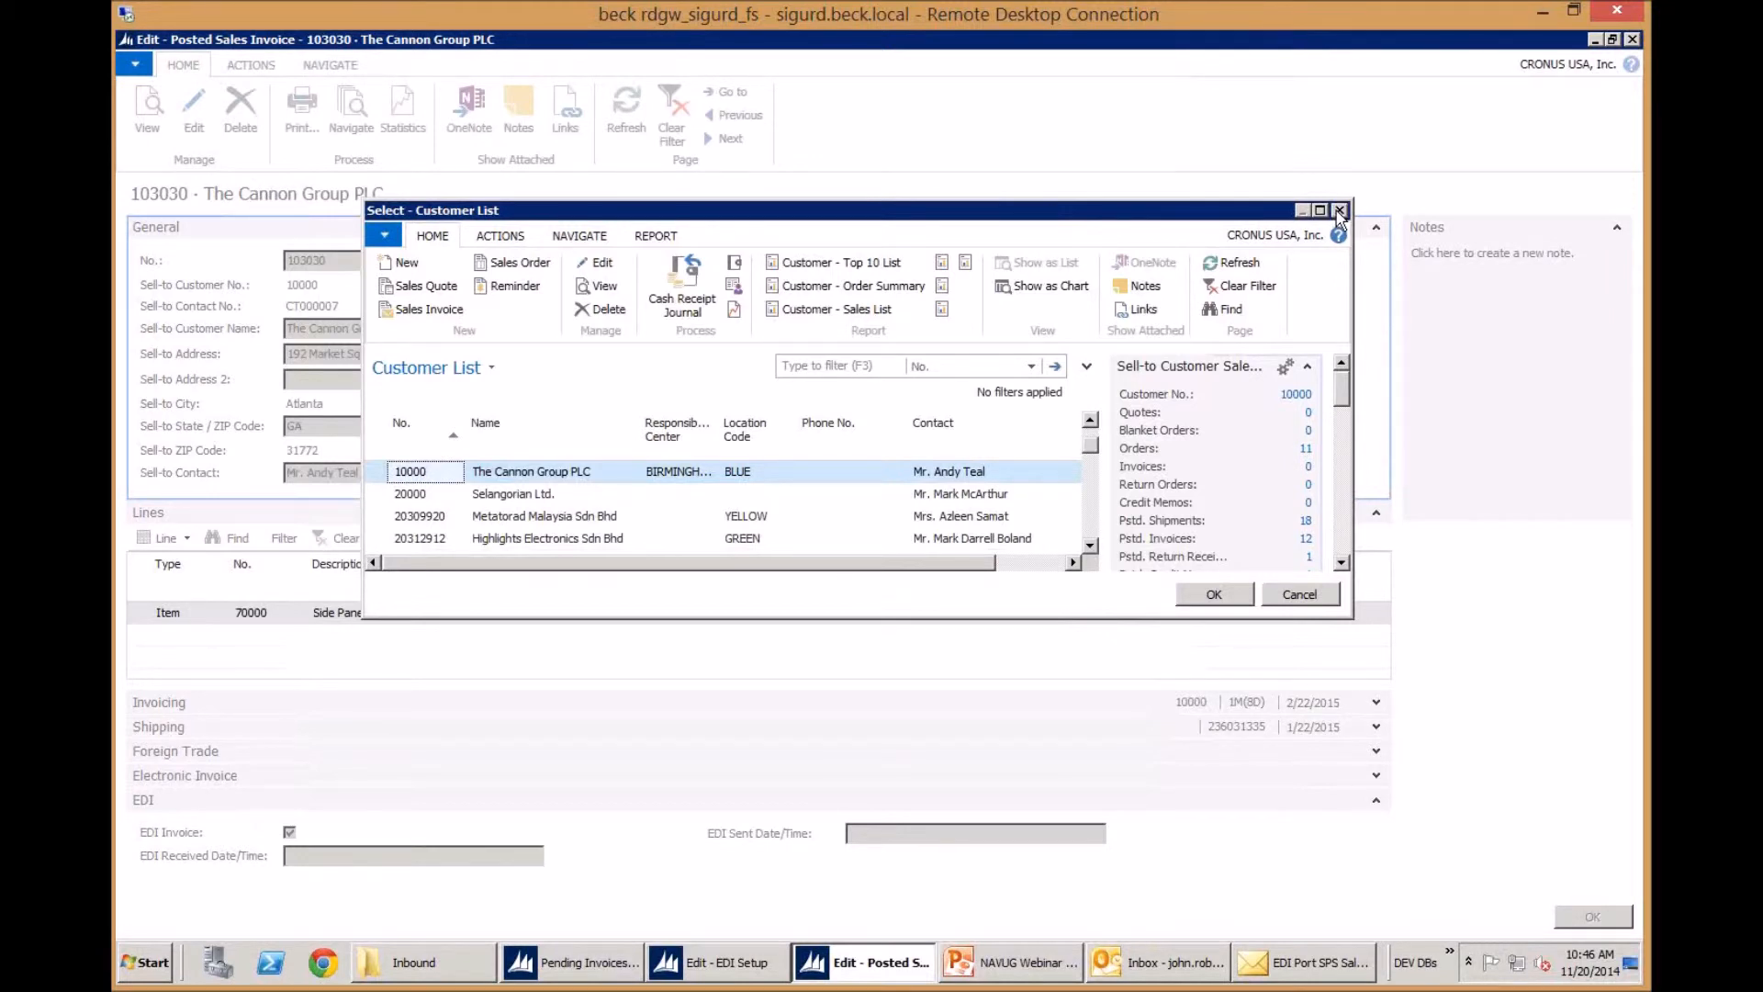
View the posted invoice's linked EDI documents, open the linked sales shipment to check its EDI details, and return to Pending Invoices
{"action": "left_click", "coordinate": [273, 67]}
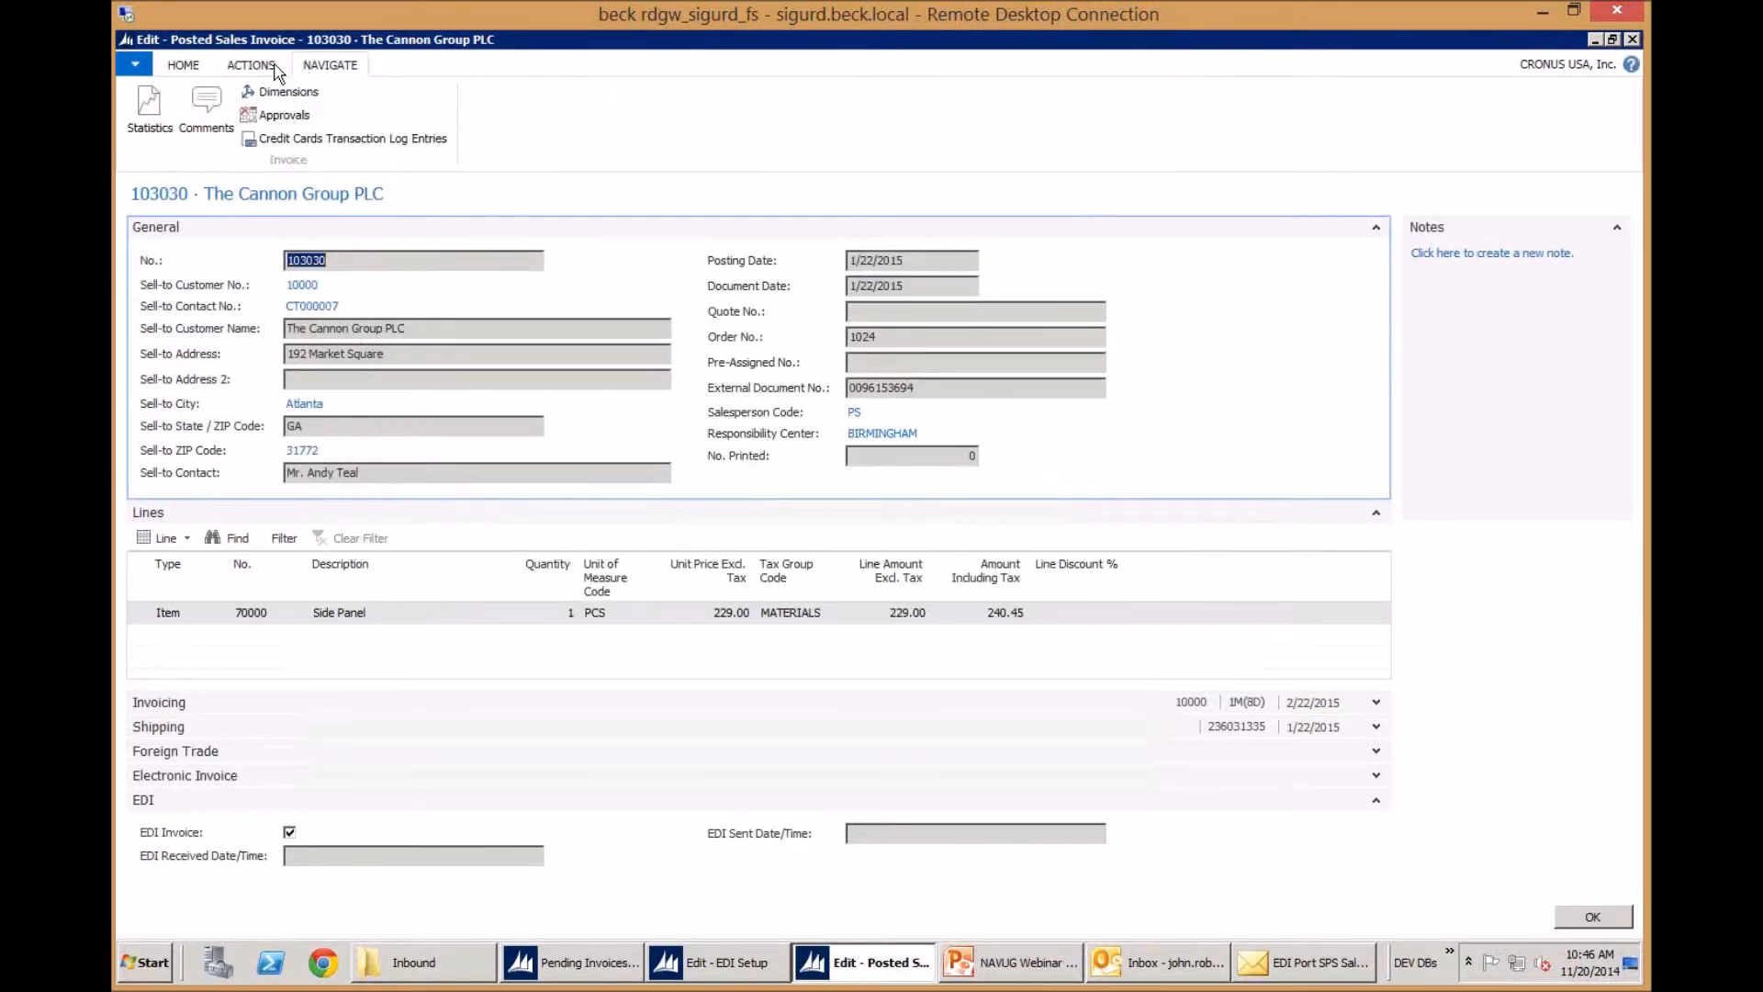
{"action": "left_click", "coordinate": [478, 129]}
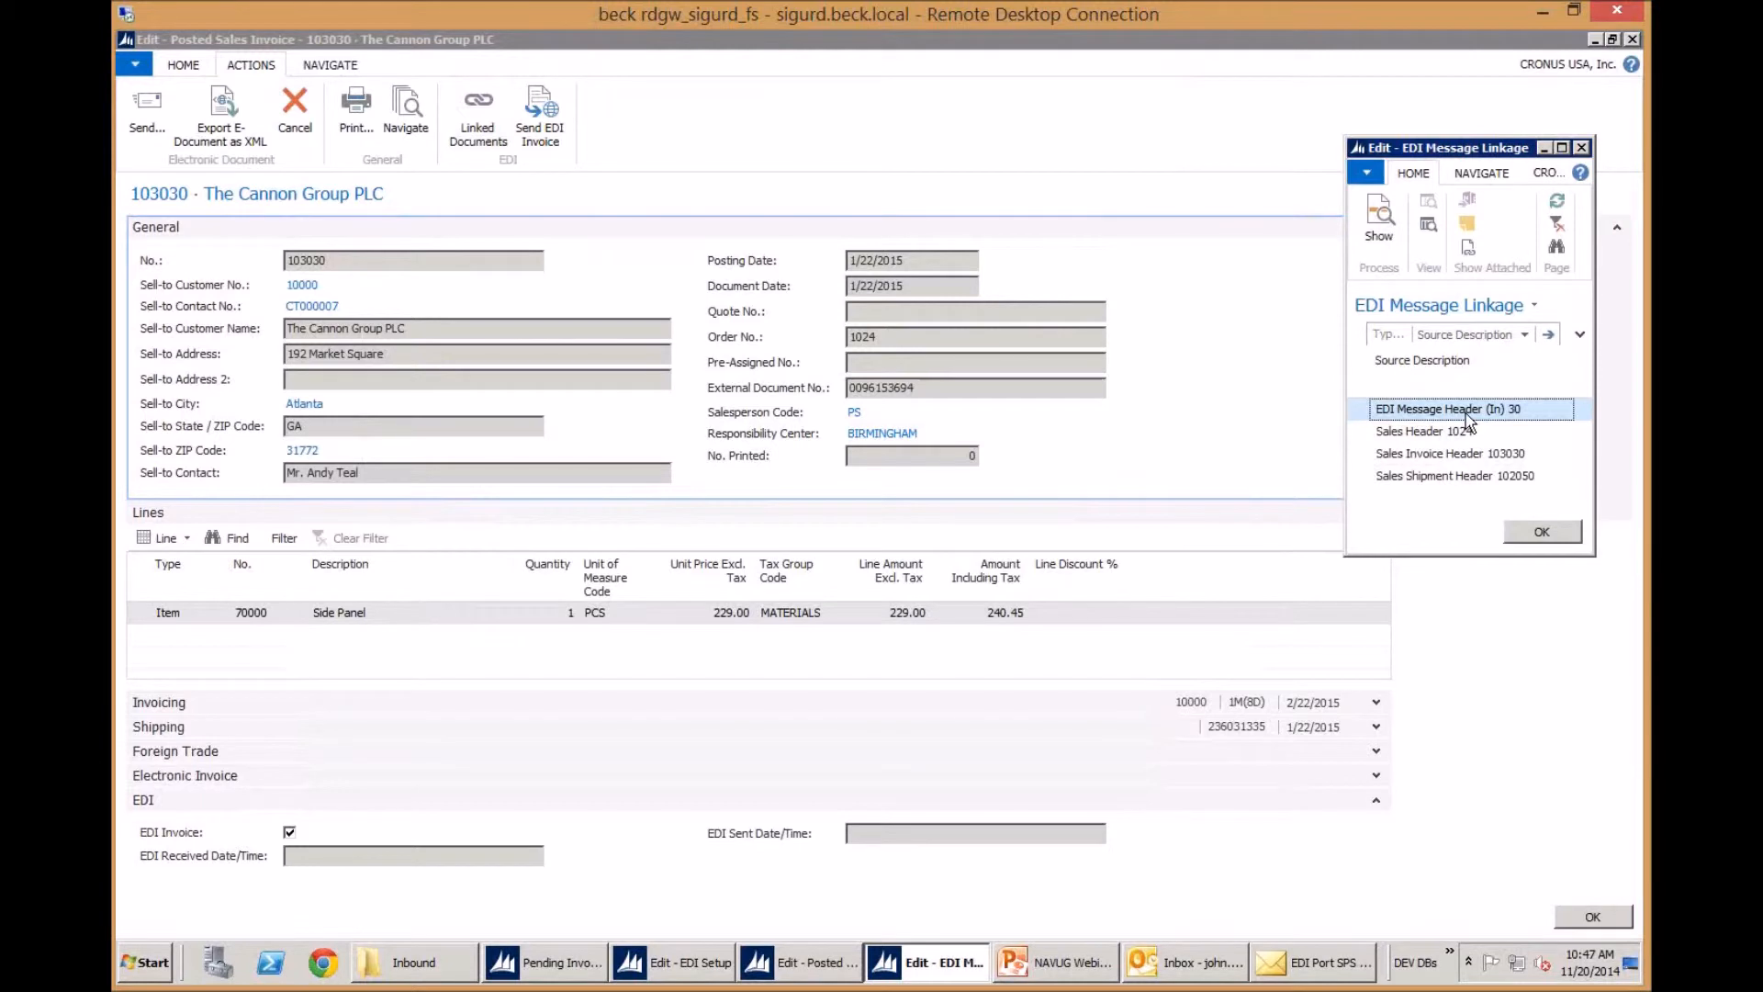
{"action": "left_click", "coordinate": [1425, 454]}
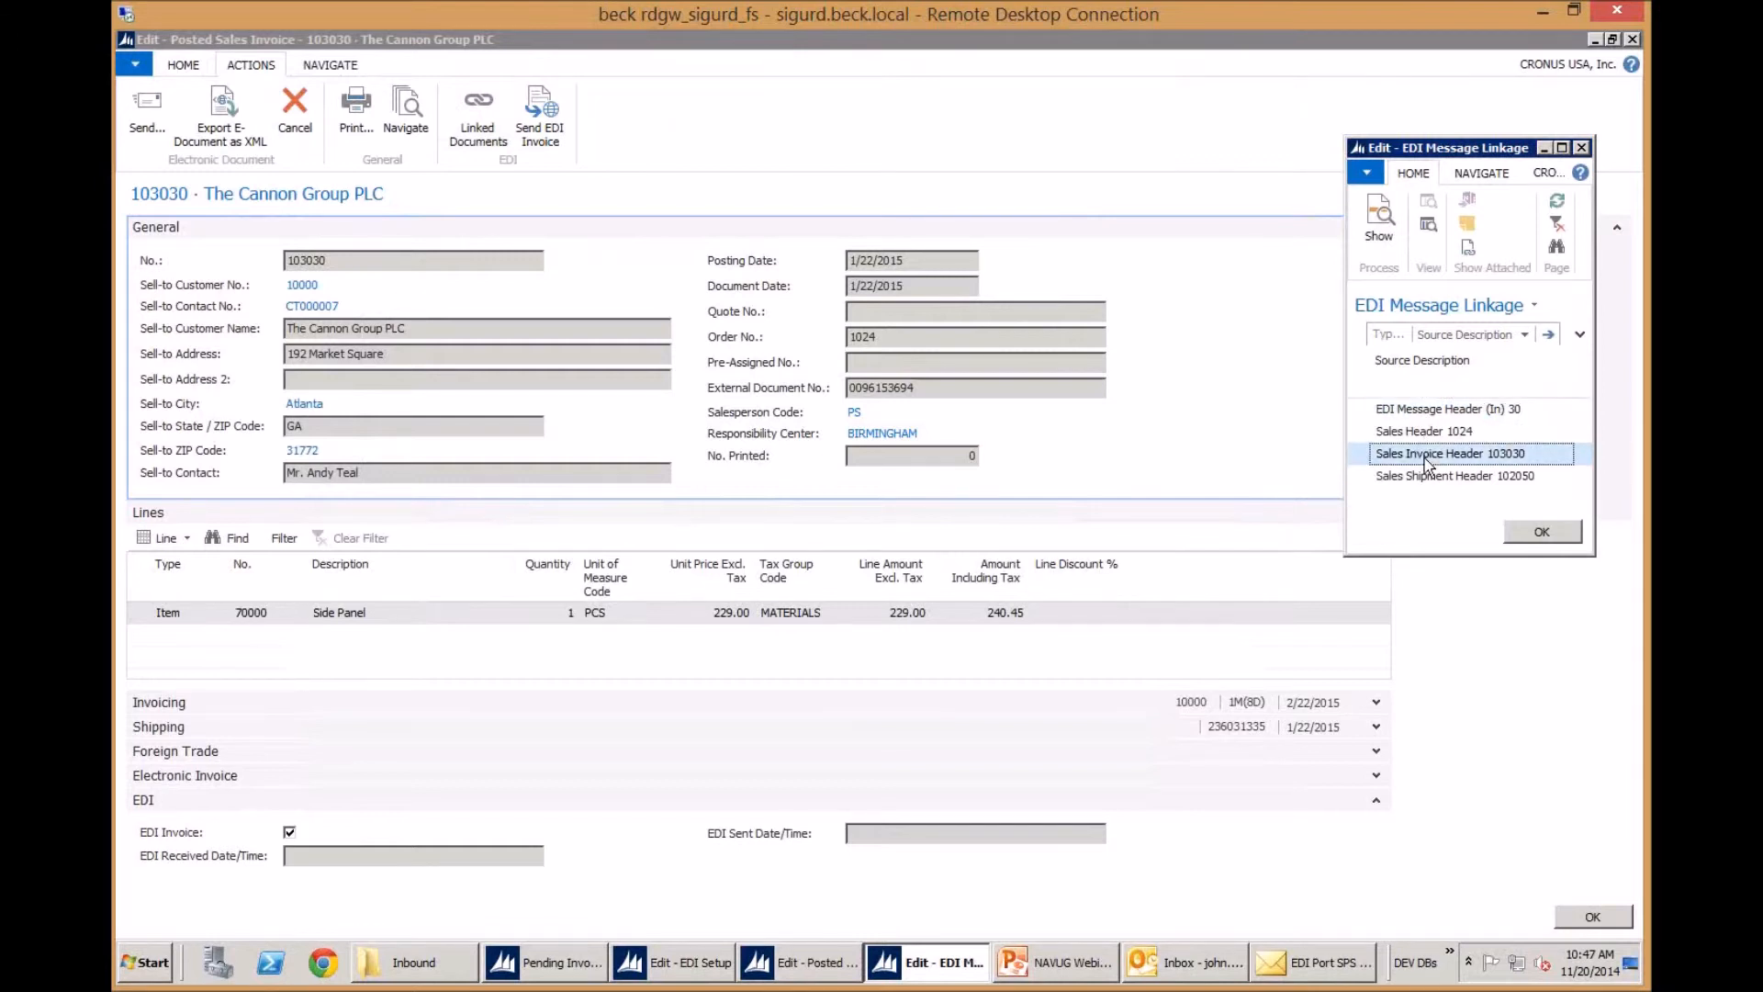
{"action": "left_click", "coordinate": [1428, 476]}
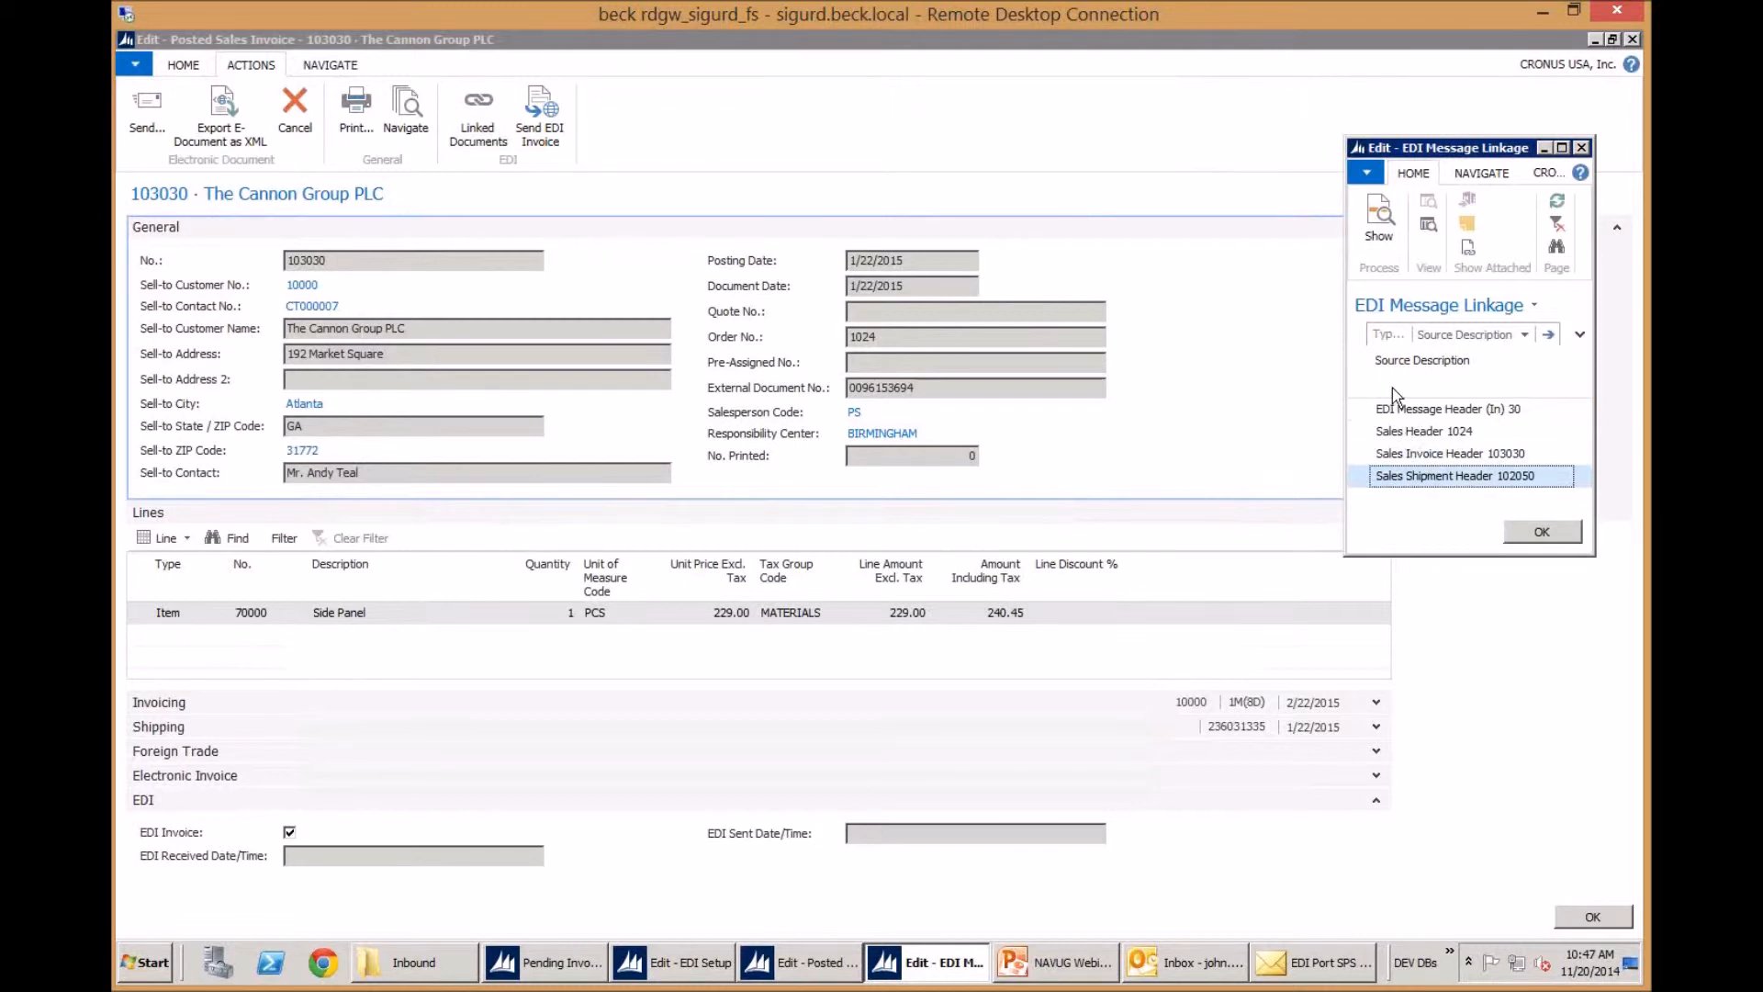
{"action": "left_click", "coordinate": [1386, 234]}
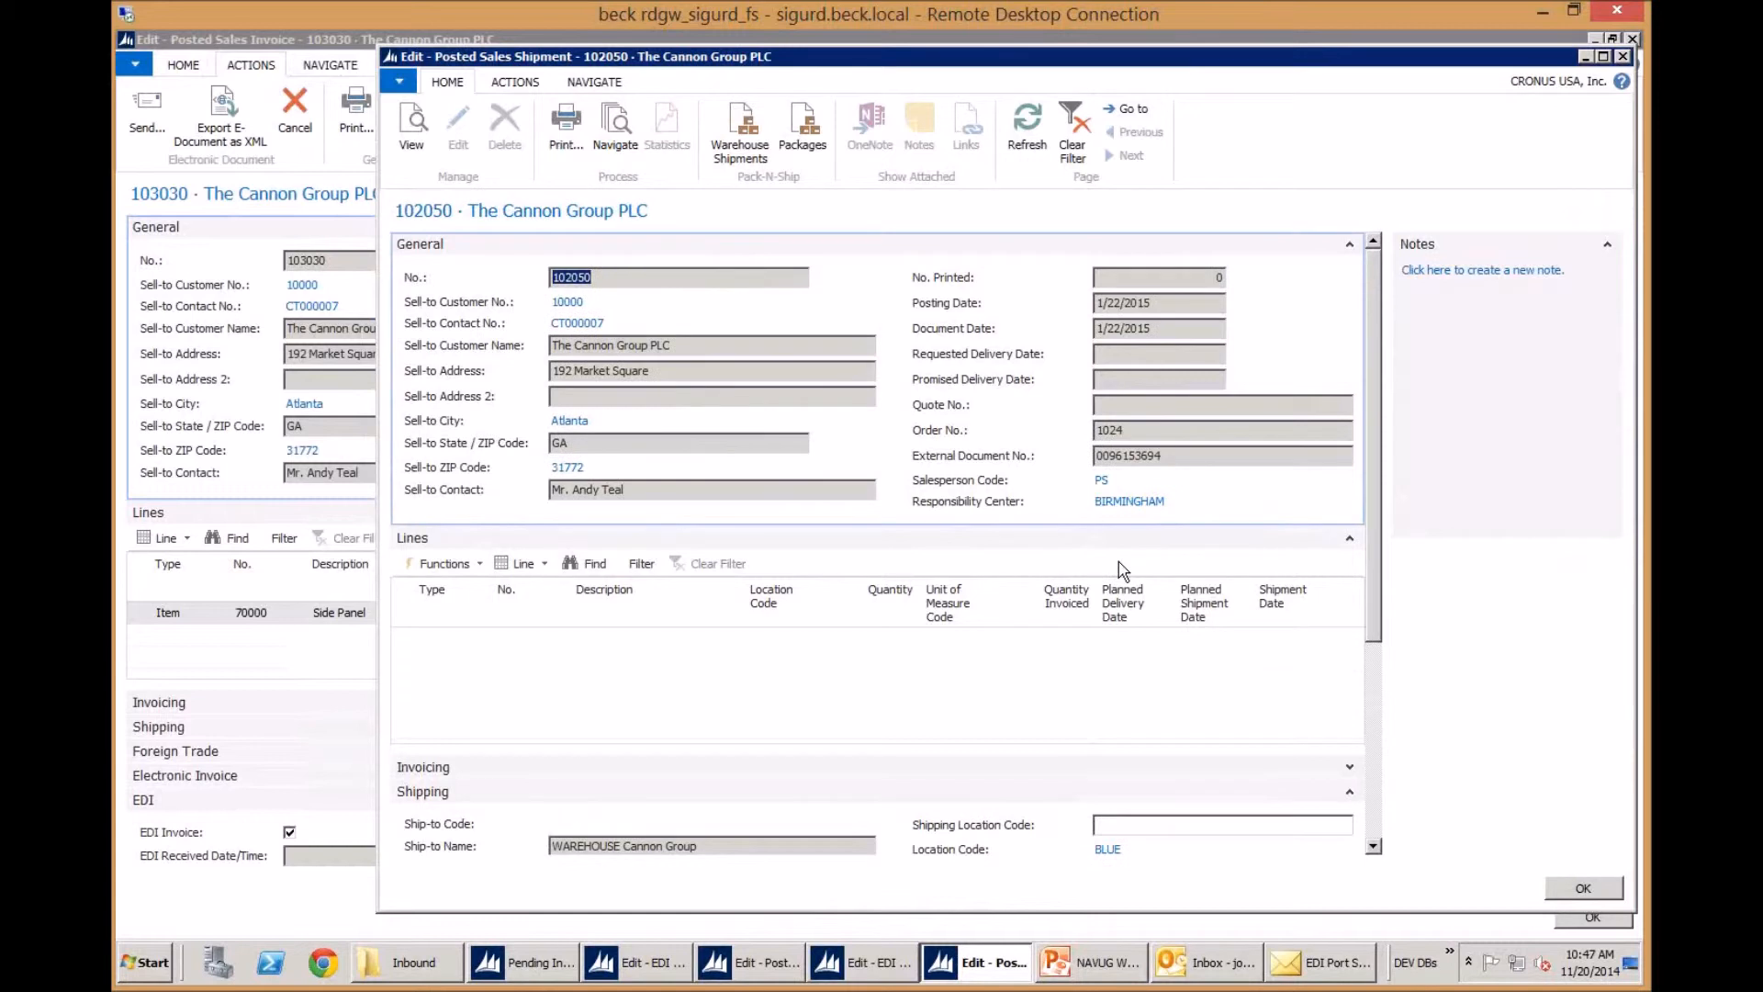
{"action": "scroll", "coordinate": [1184, 647], "scroll_direction": "down", "scroll_amount": 3}
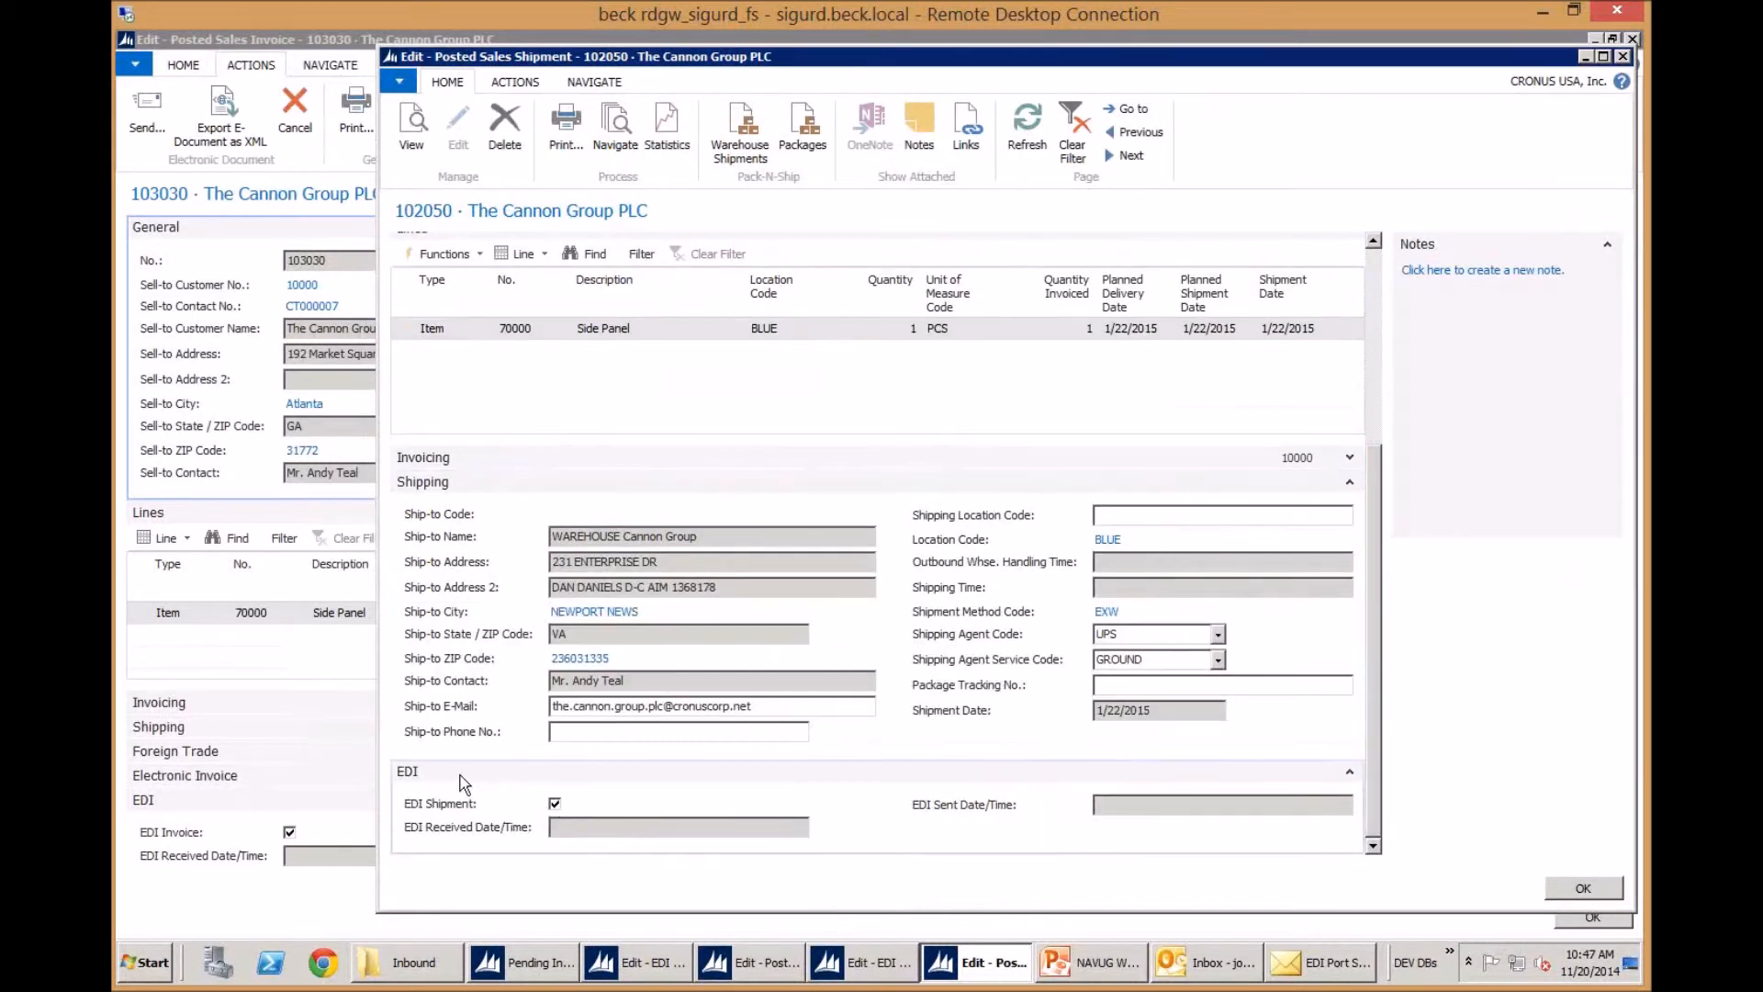
{"action": "key", "text": "Escape"}
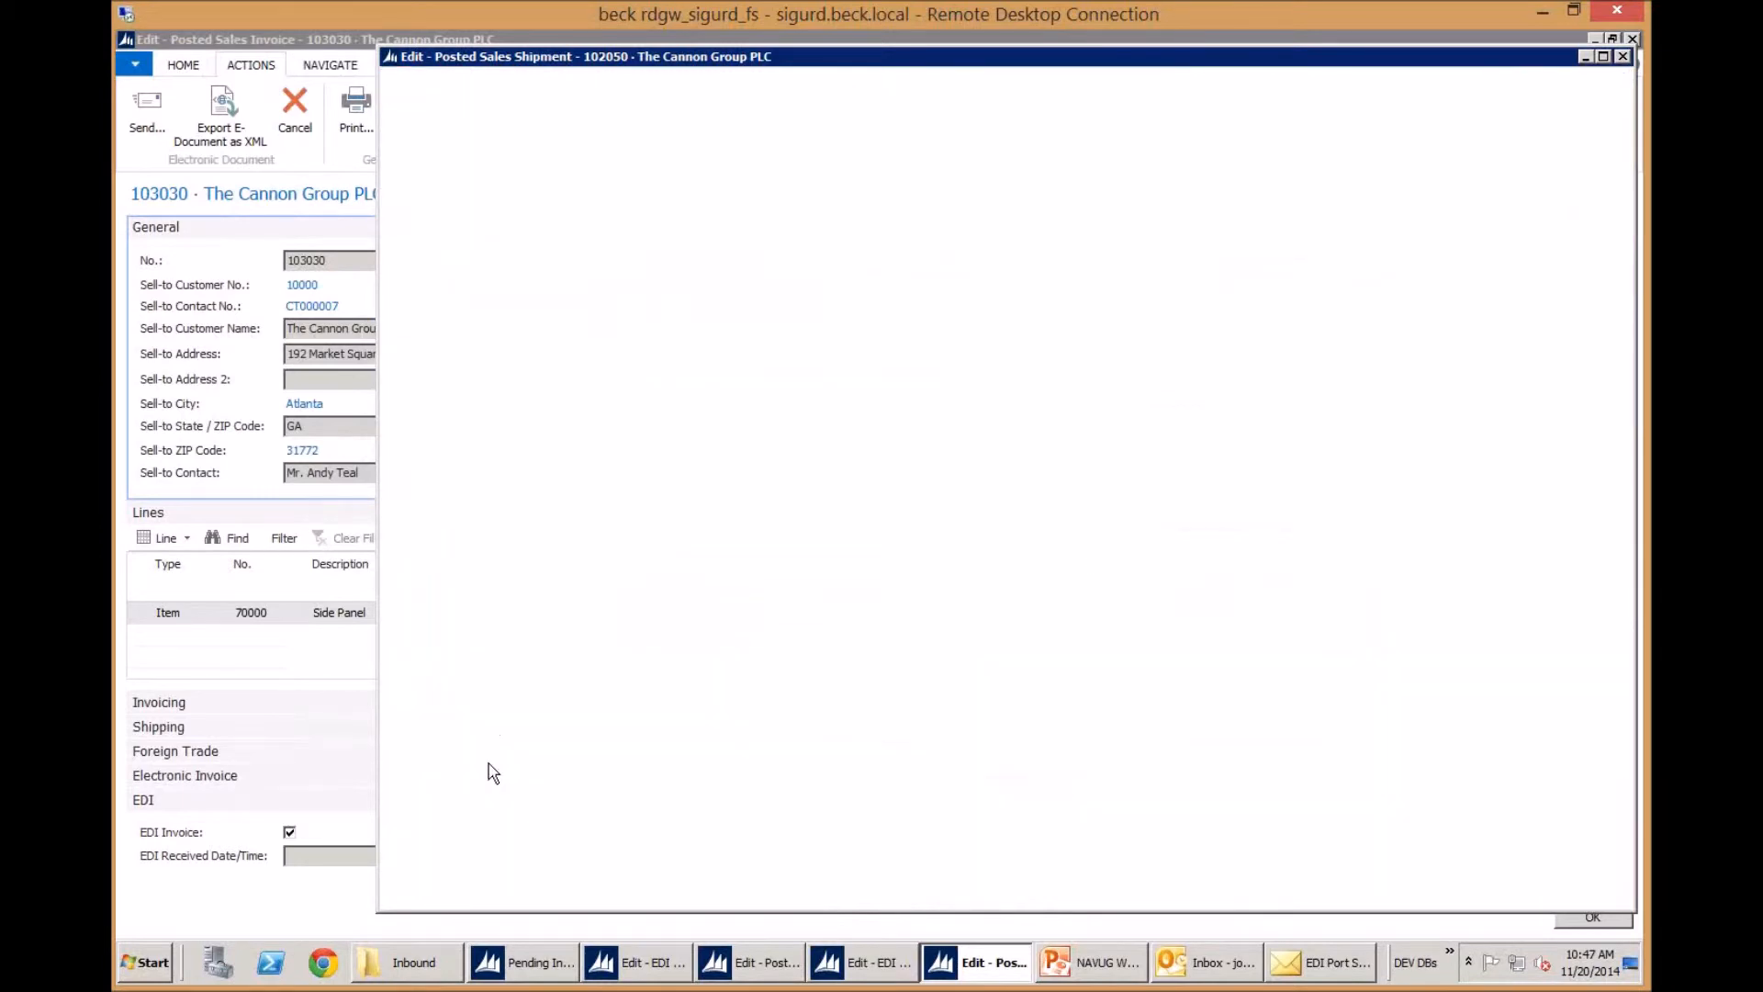
{"action": "key", "text": "Escape"}
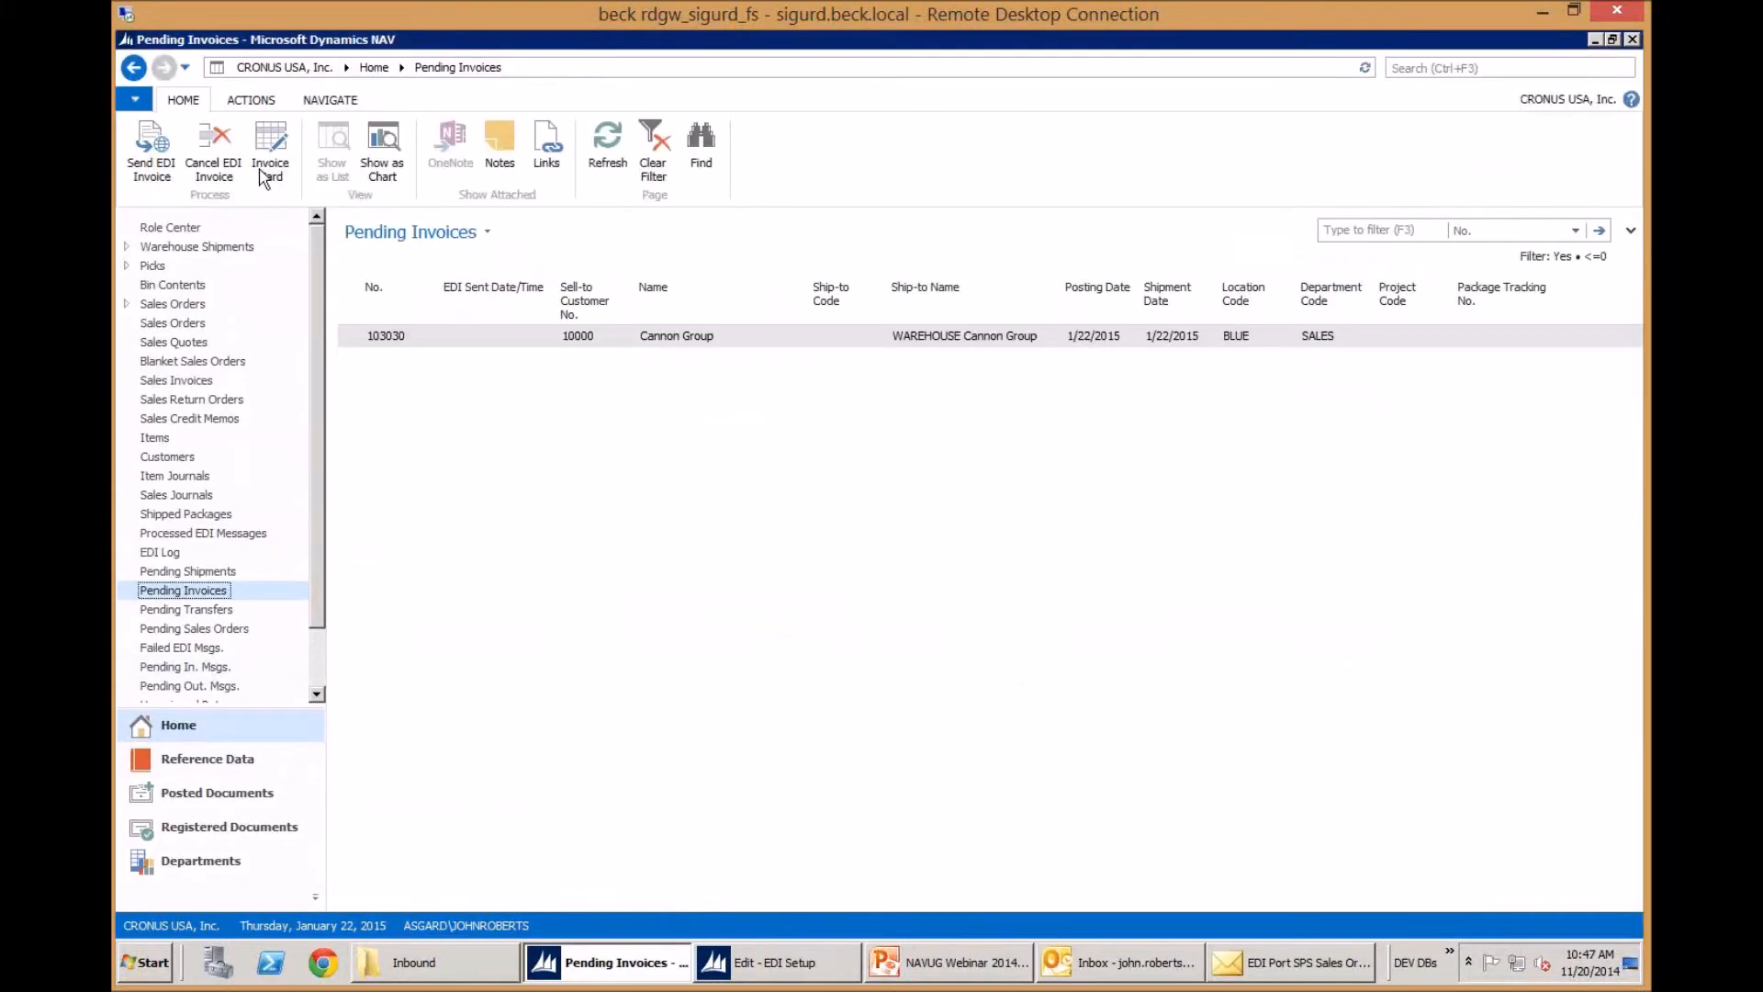
Manually run the NAS from the Role Center and confirm processing of inbound and outbound messages
{"action": "left_click", "coordinate": [178, 231]}
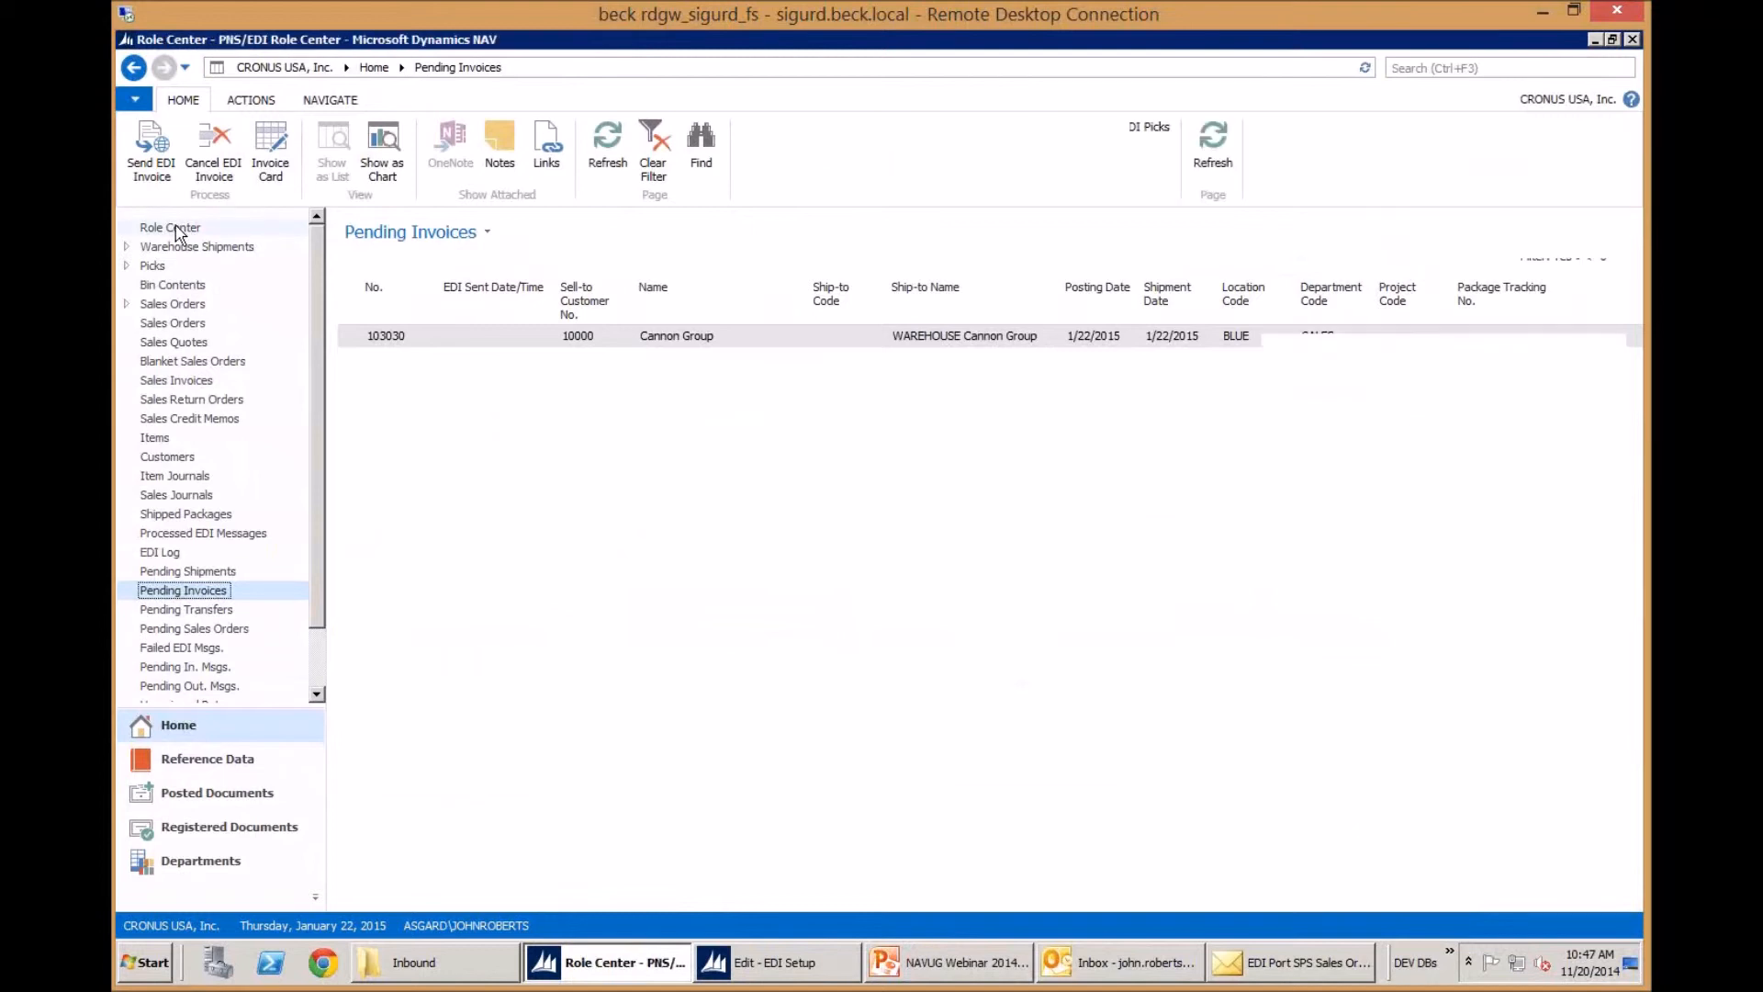
{"action": "left_click", "coordinate": [913, 176]}
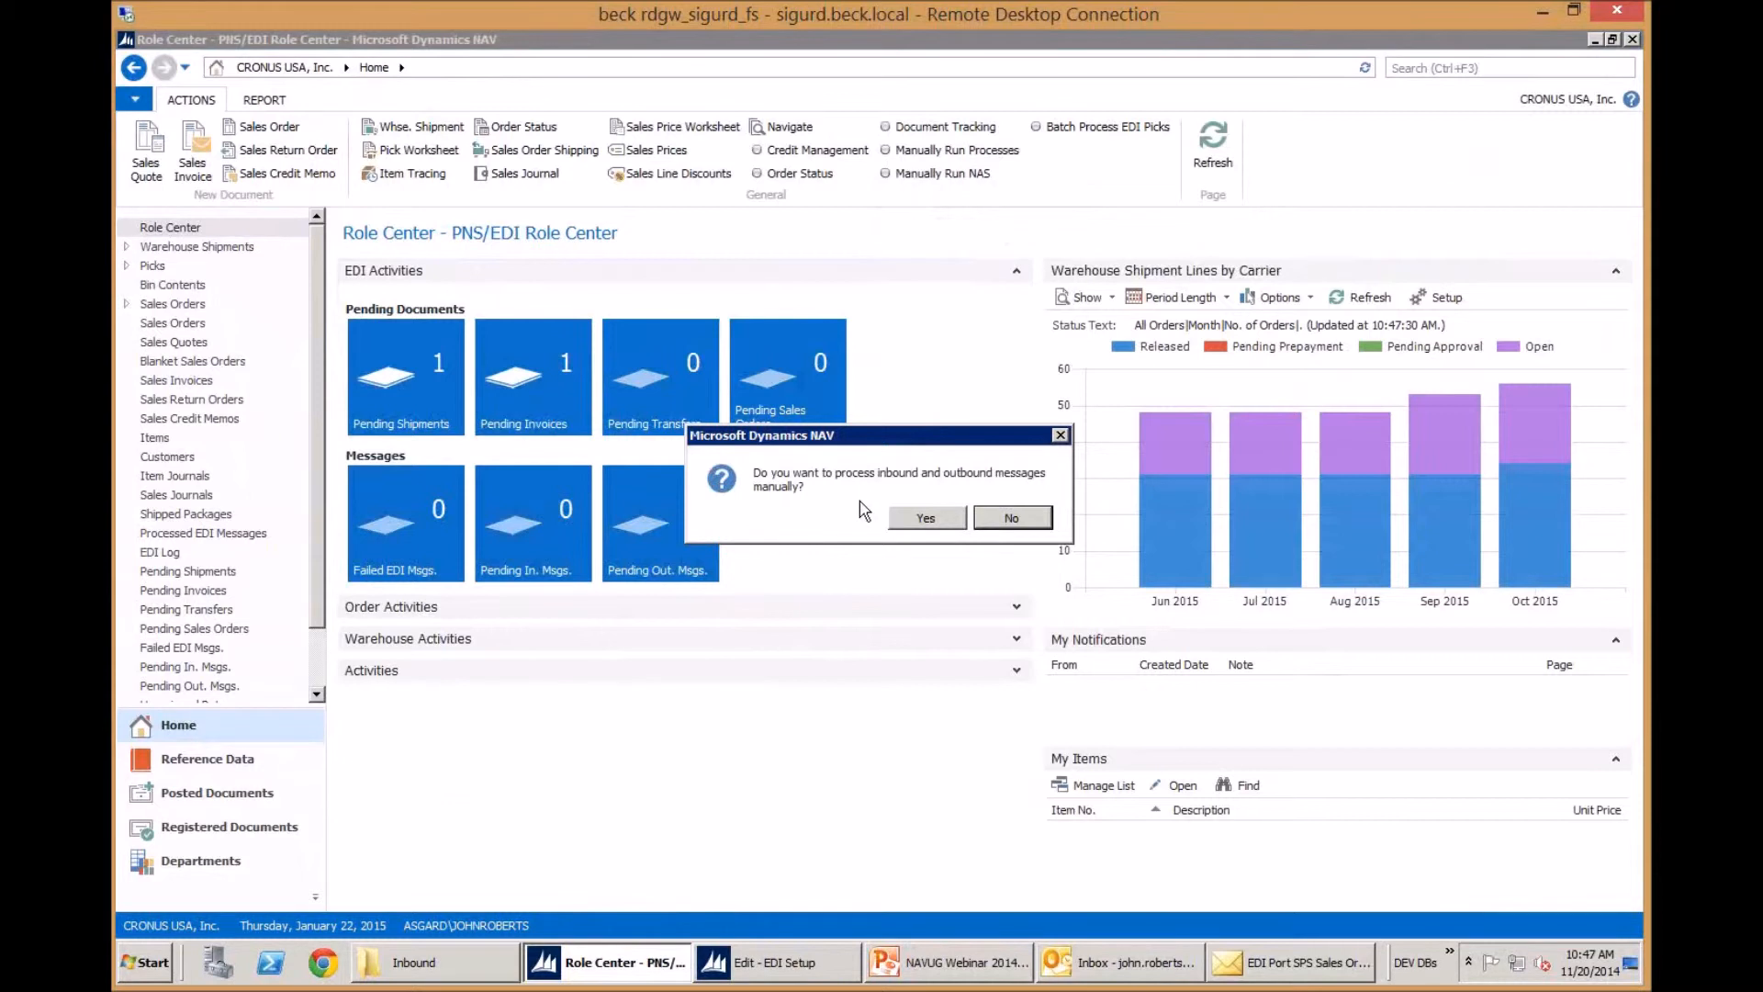
{"action": "left_click", "coordinate": [933, 526]}
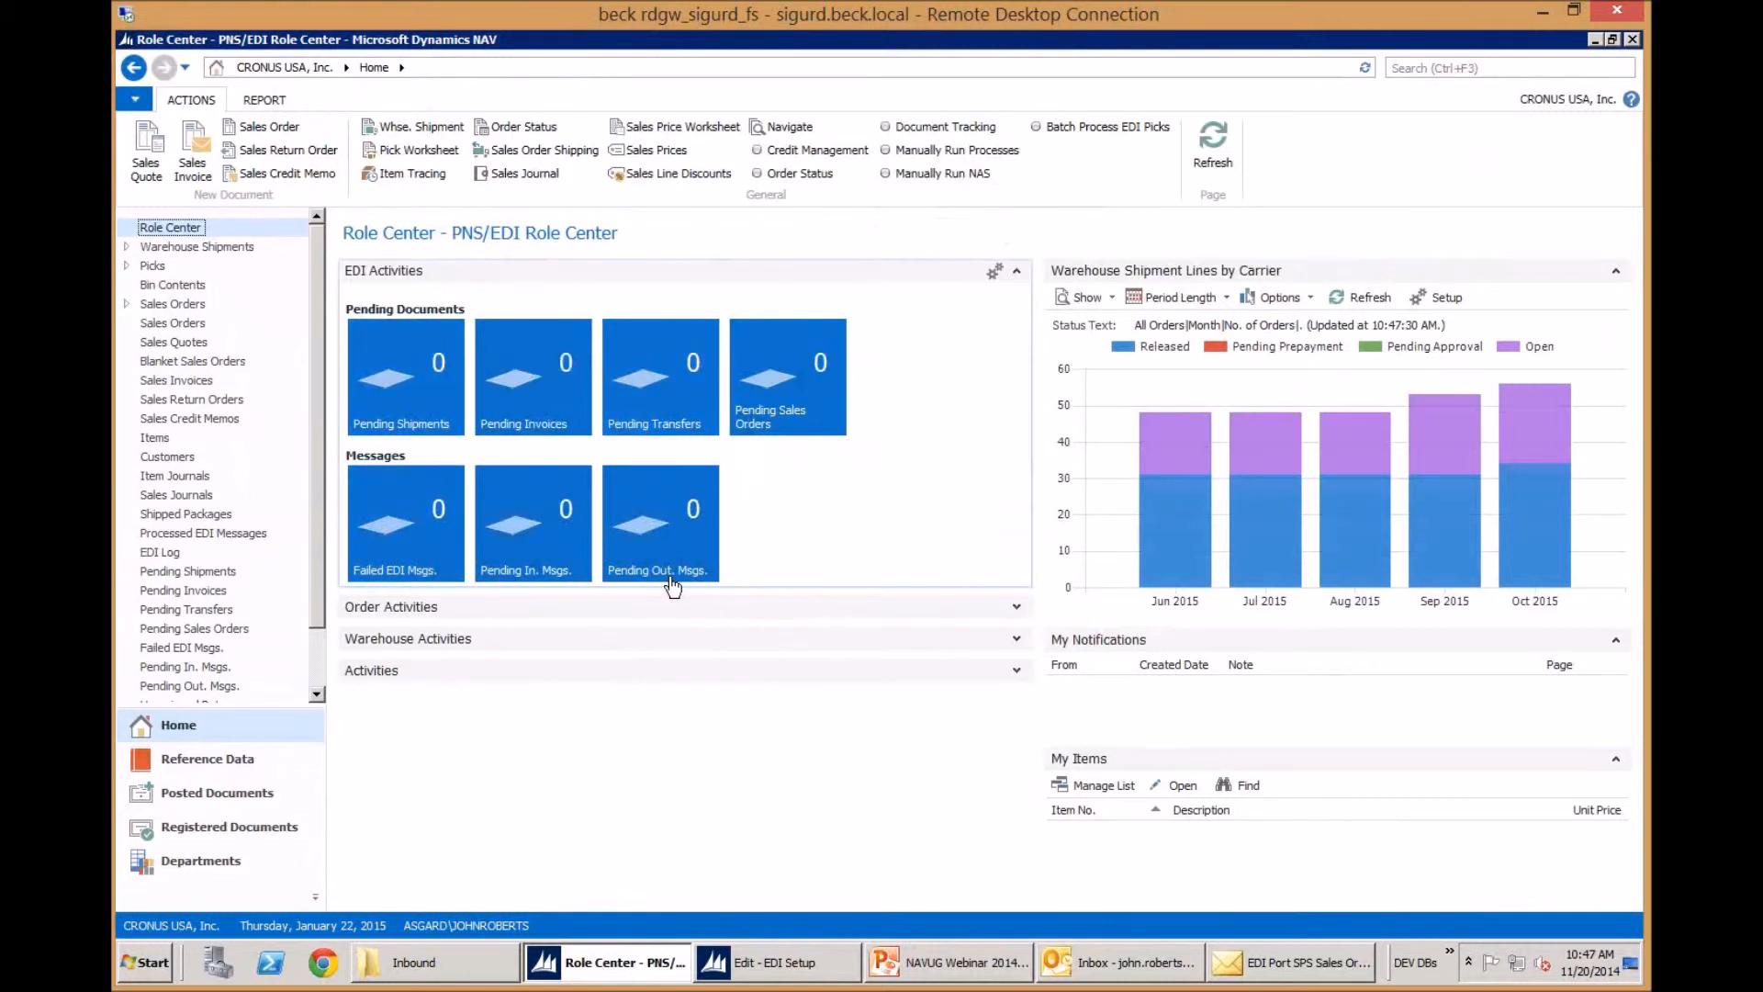
Switch to the file explorer and open the Outbound folder under EDI\710
{"action": "left_click", "coordinate": [467, 951]}
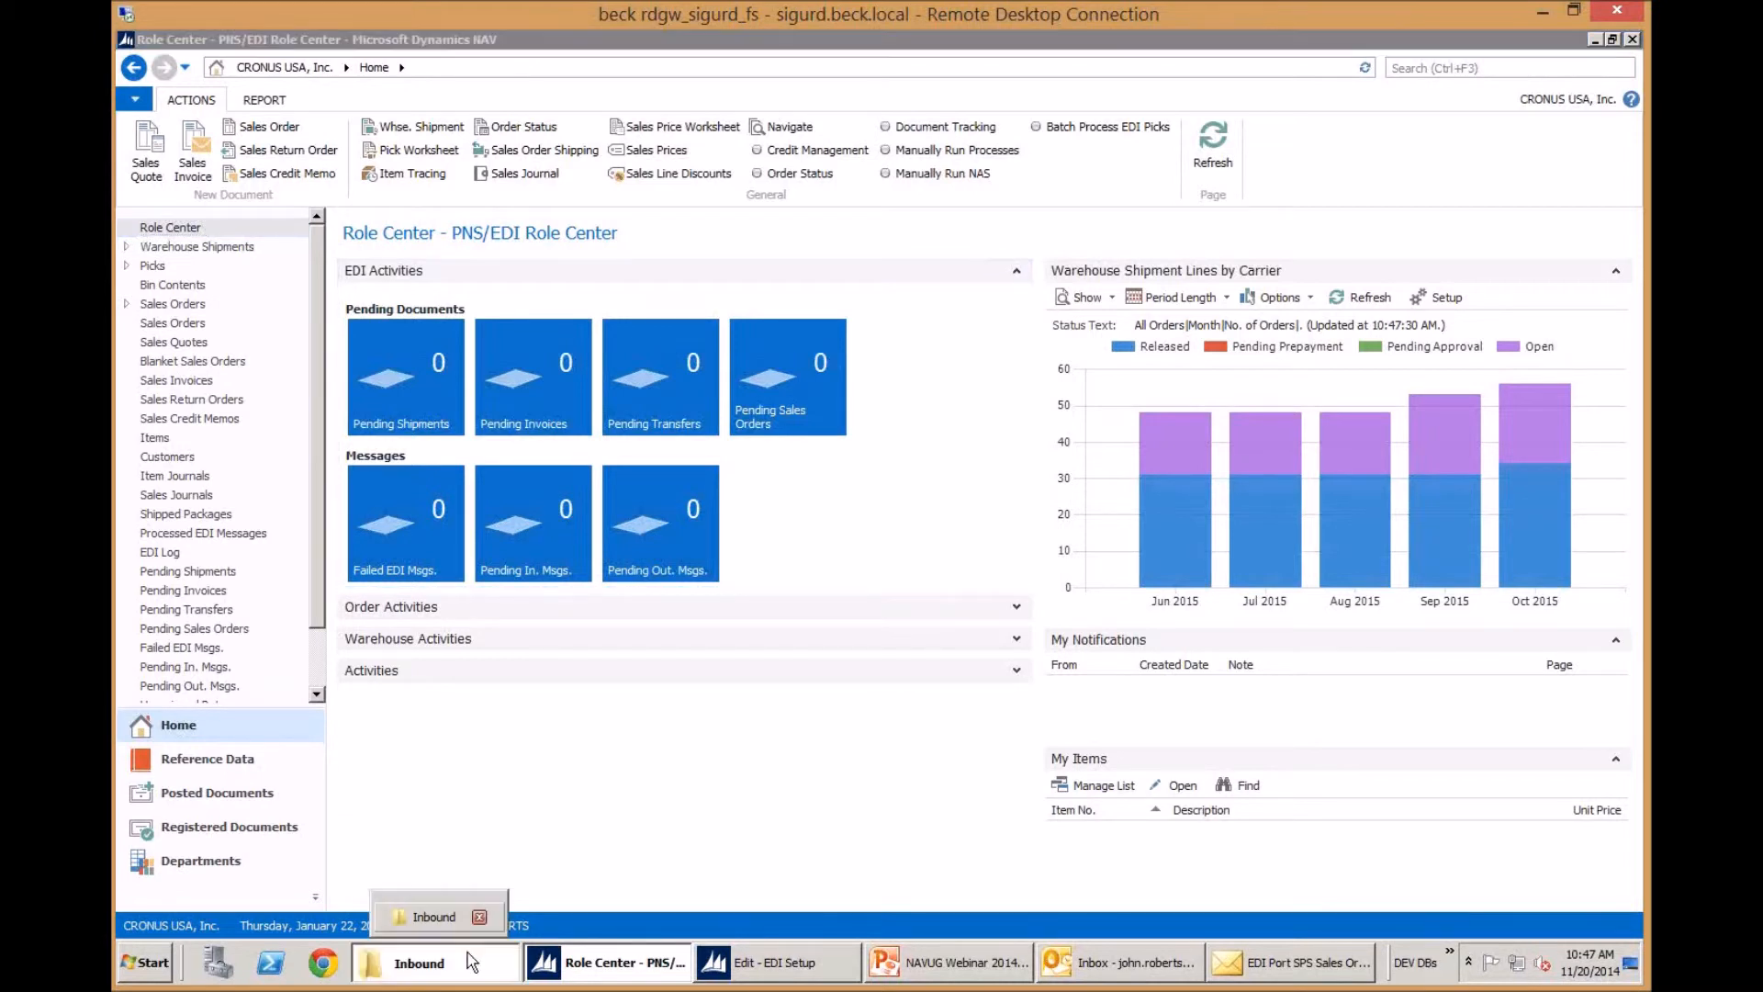
{"action": "left_click", "coordinate": [946, 200]}
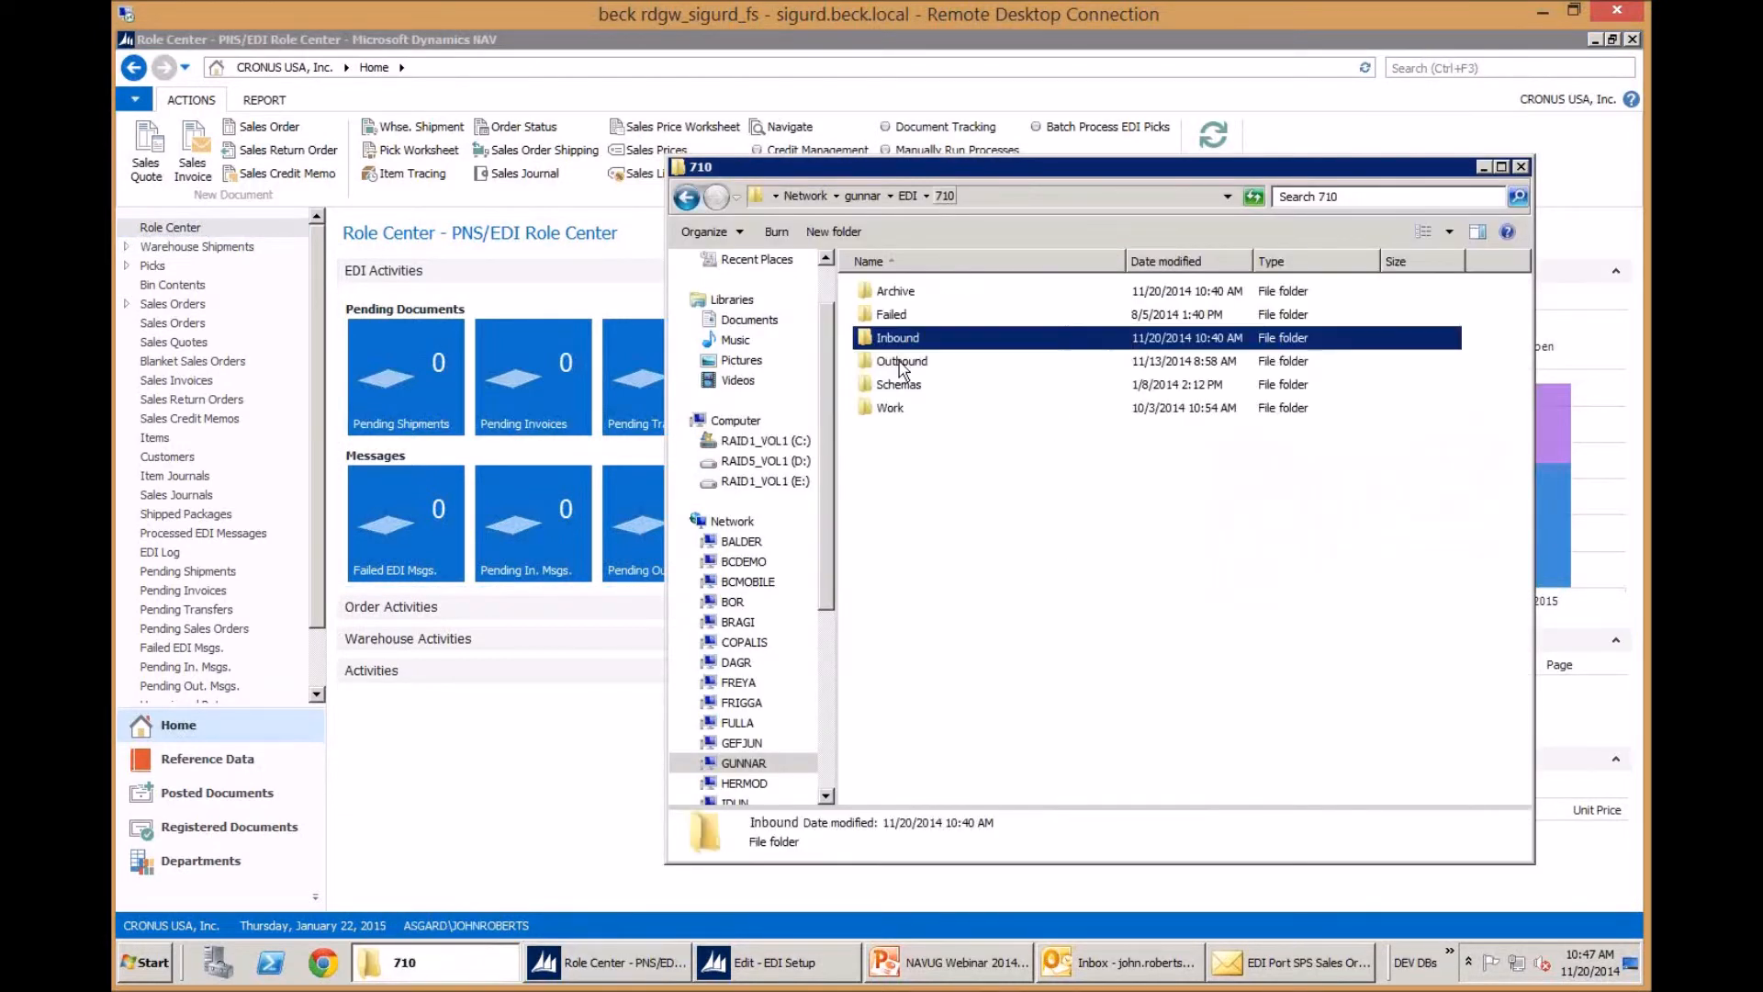
{"action": "double_click", "coordinate": [903, 372]}
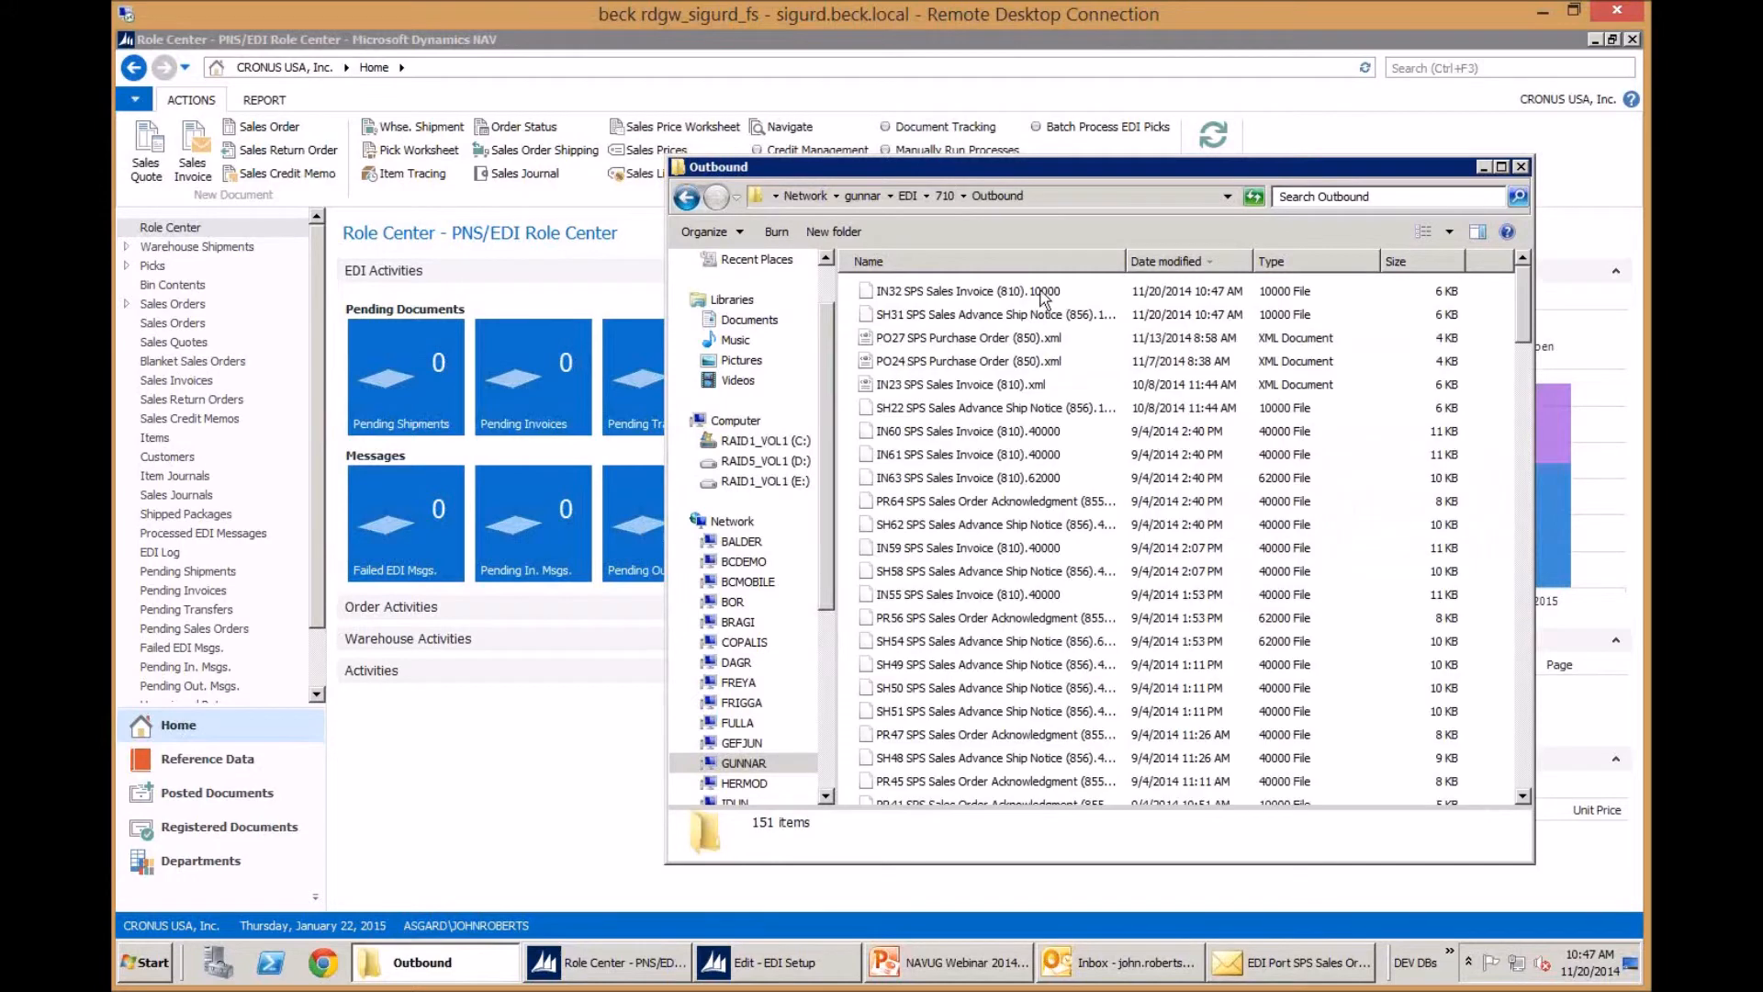
Rename the newest outbound sales invoice file to IN32 SPS Sales Invoice (810).xml, accepting the extension change
{"action": "left_click", "coordinate": [1044, 299]}
{"action": "left_click", "coordinate": [1044, 299]}
{"action": "key", "text": "Right"}
{"action": "key", "text": "shift+End"}
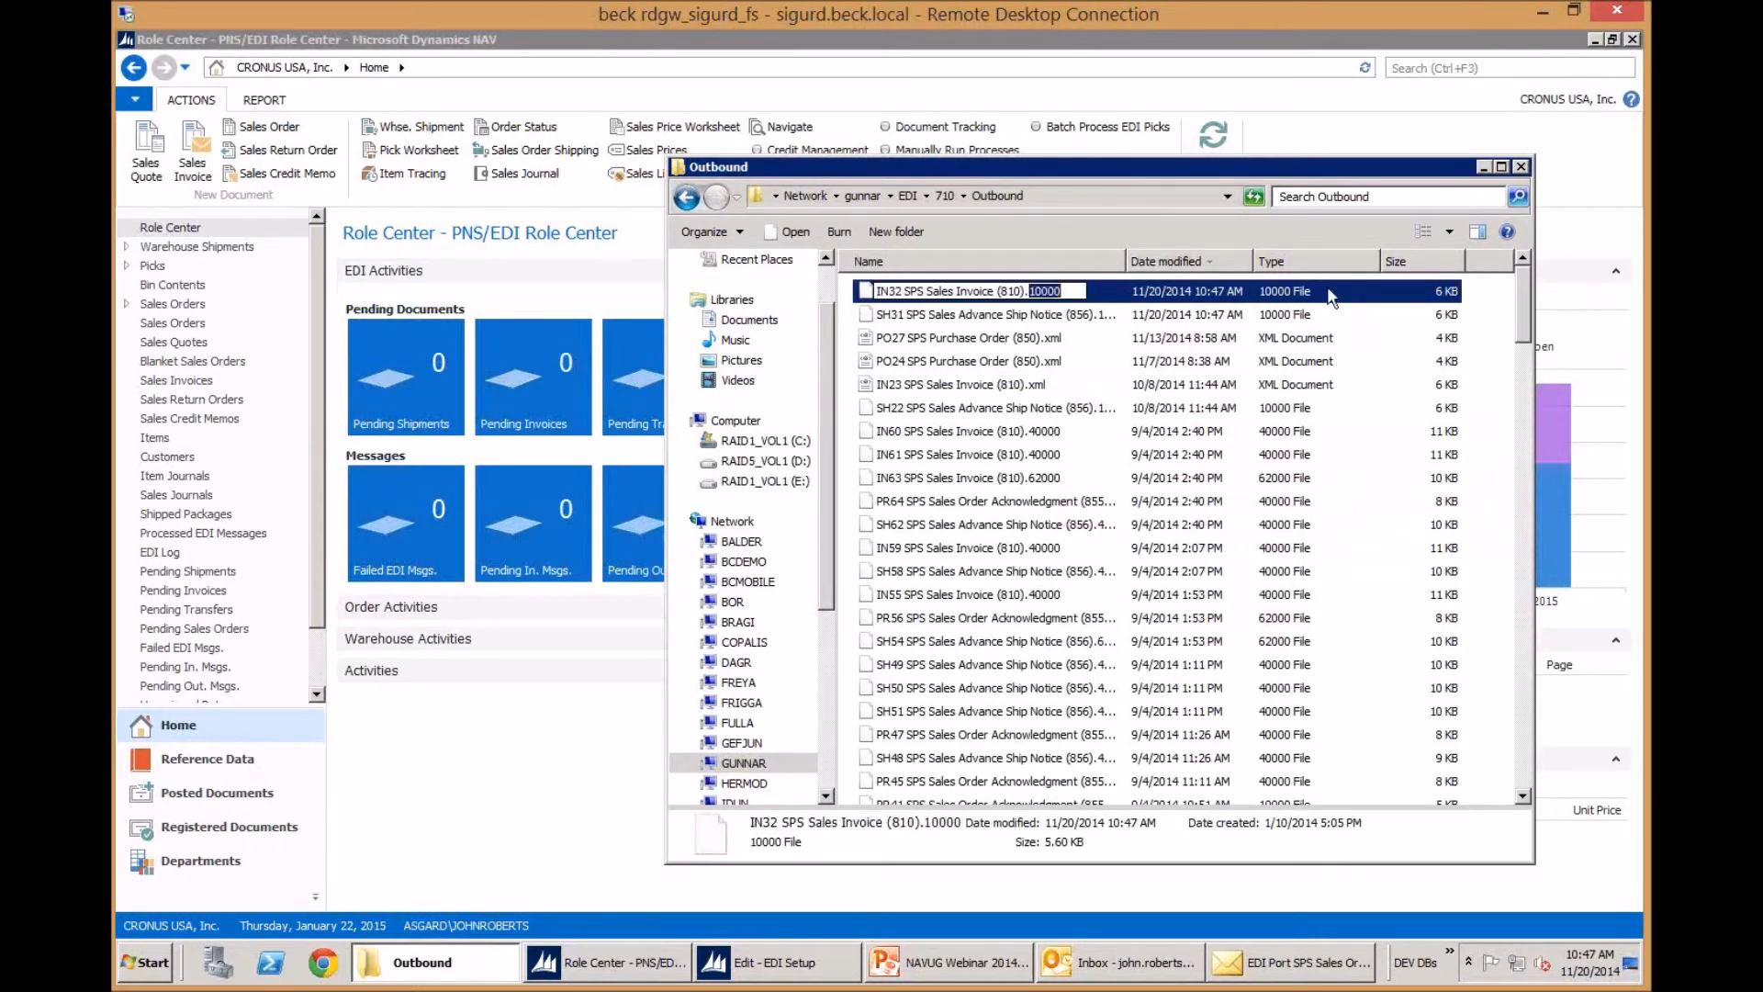
{"action": "type", "text": "xml"}
{"action": "key", "text": "Return"}
{"action": "key", "text": "Return"}
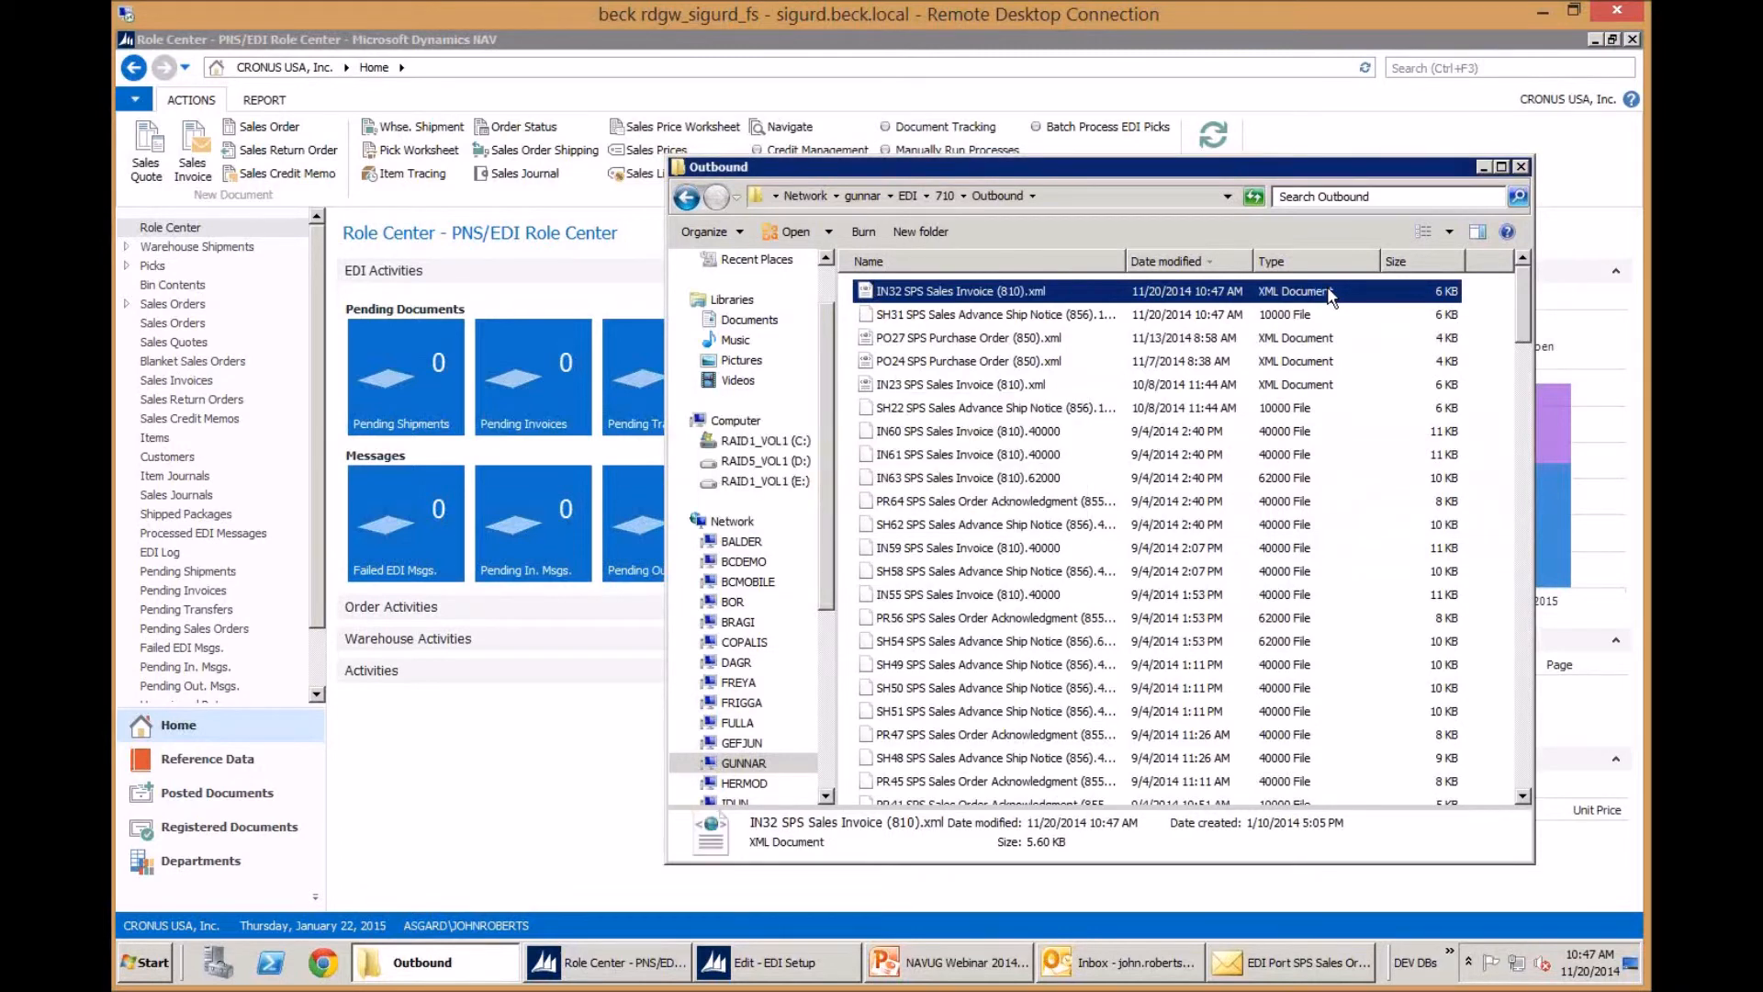
Open IN32 SPS Sales Invoice (810).xml, review its invoice header and PaymentTerms section, and close it
{"action": "double_click", "coordinate": [1328, 292]}
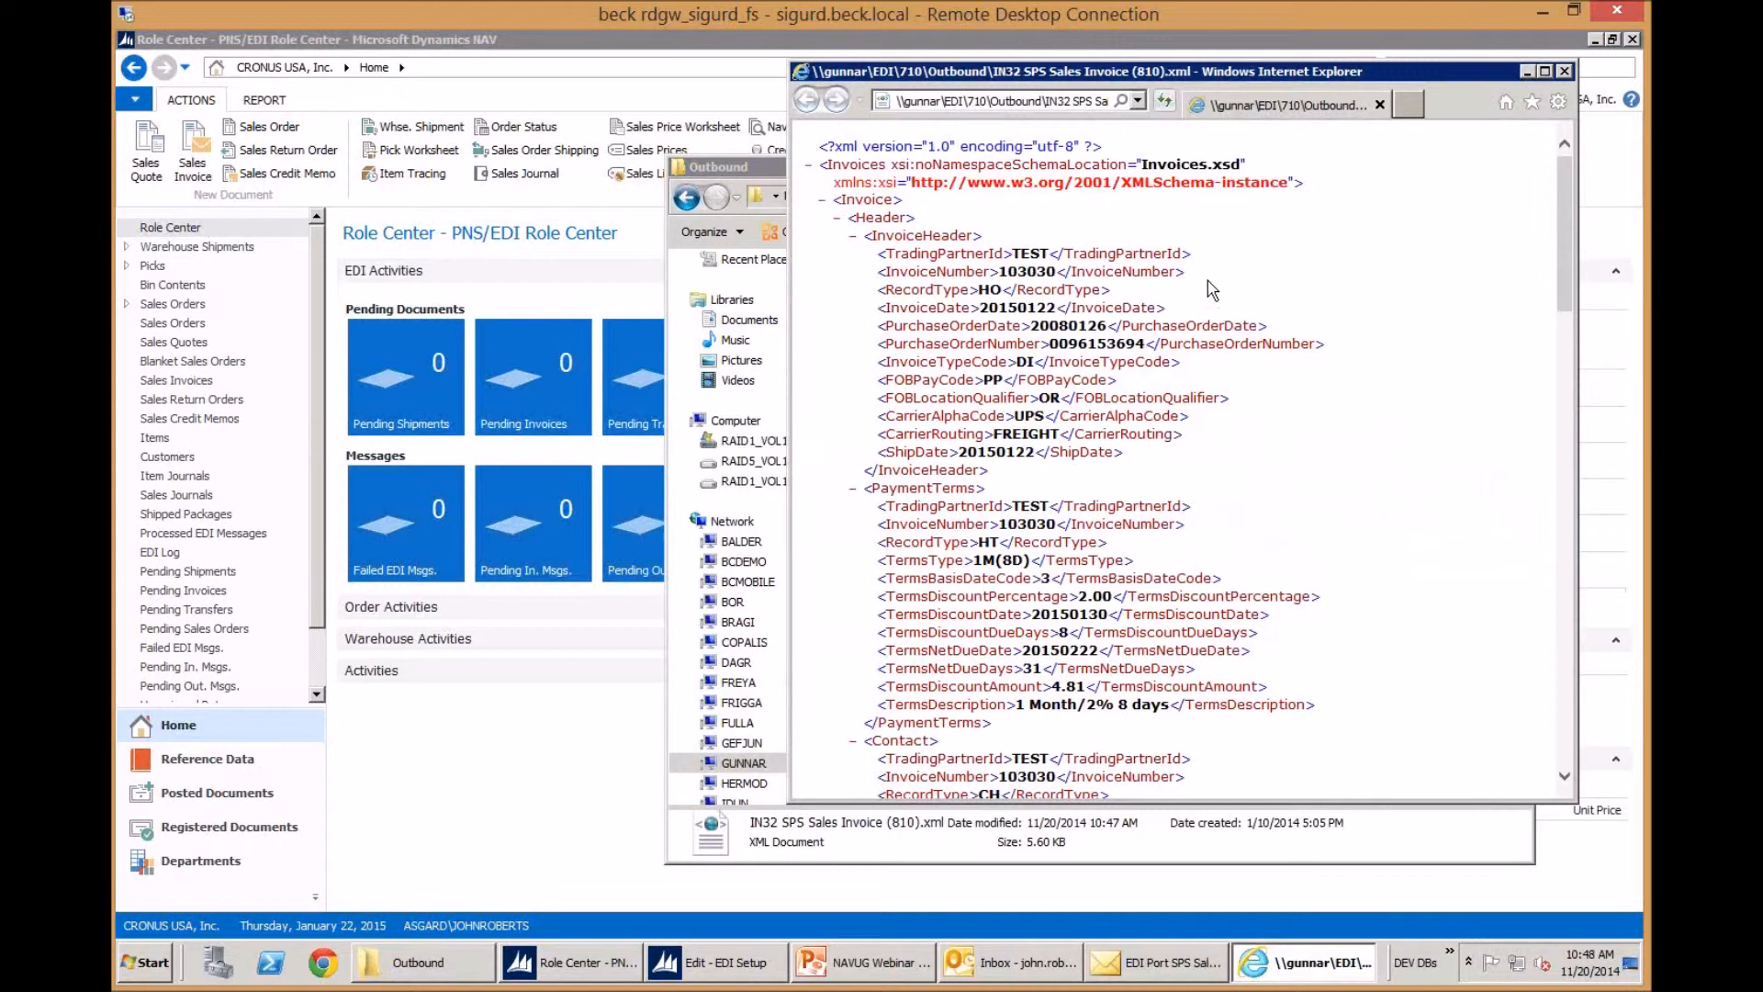
{"action": "left_click_drag", "start_coordinate": [831, 489], "coordinate": [1080, 753]}
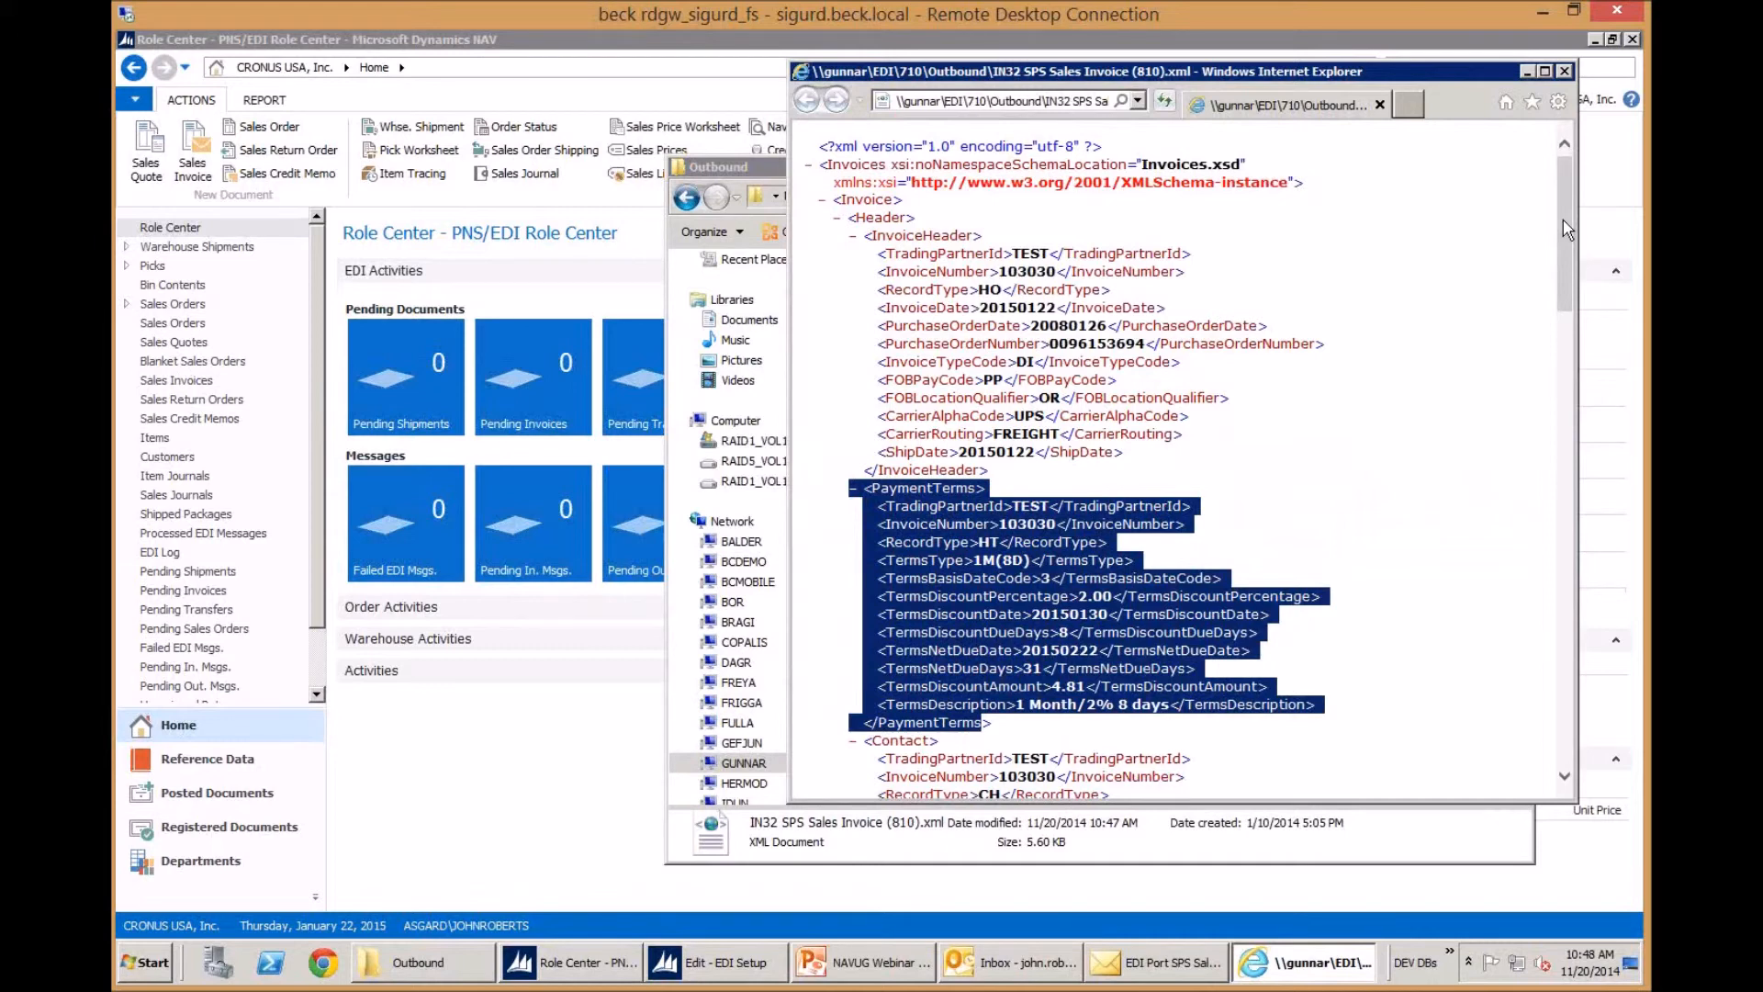
{"action": "left_click", "coordinate": [1566, 74]}
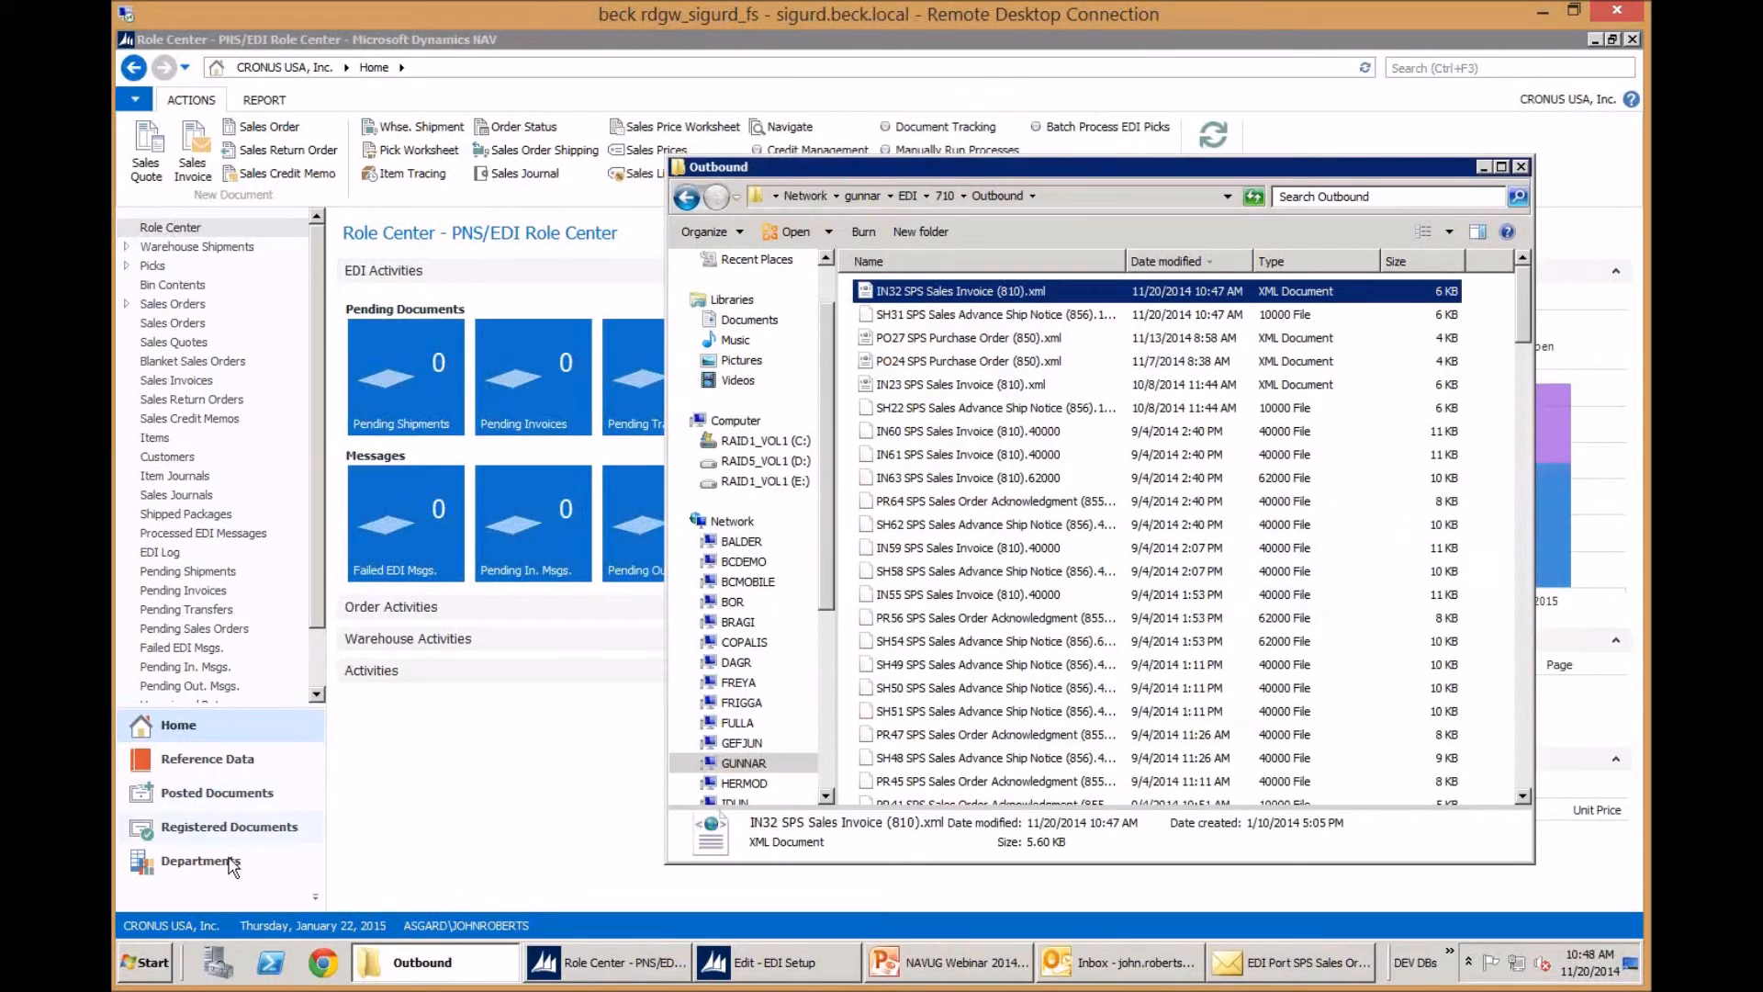
Return to Dynamics NAV and open the outbound SPS Sales Invoice (810) message, entry 32, from Processed EDI Messages
{"action": "left_click", "coordinate": [229, 863]}
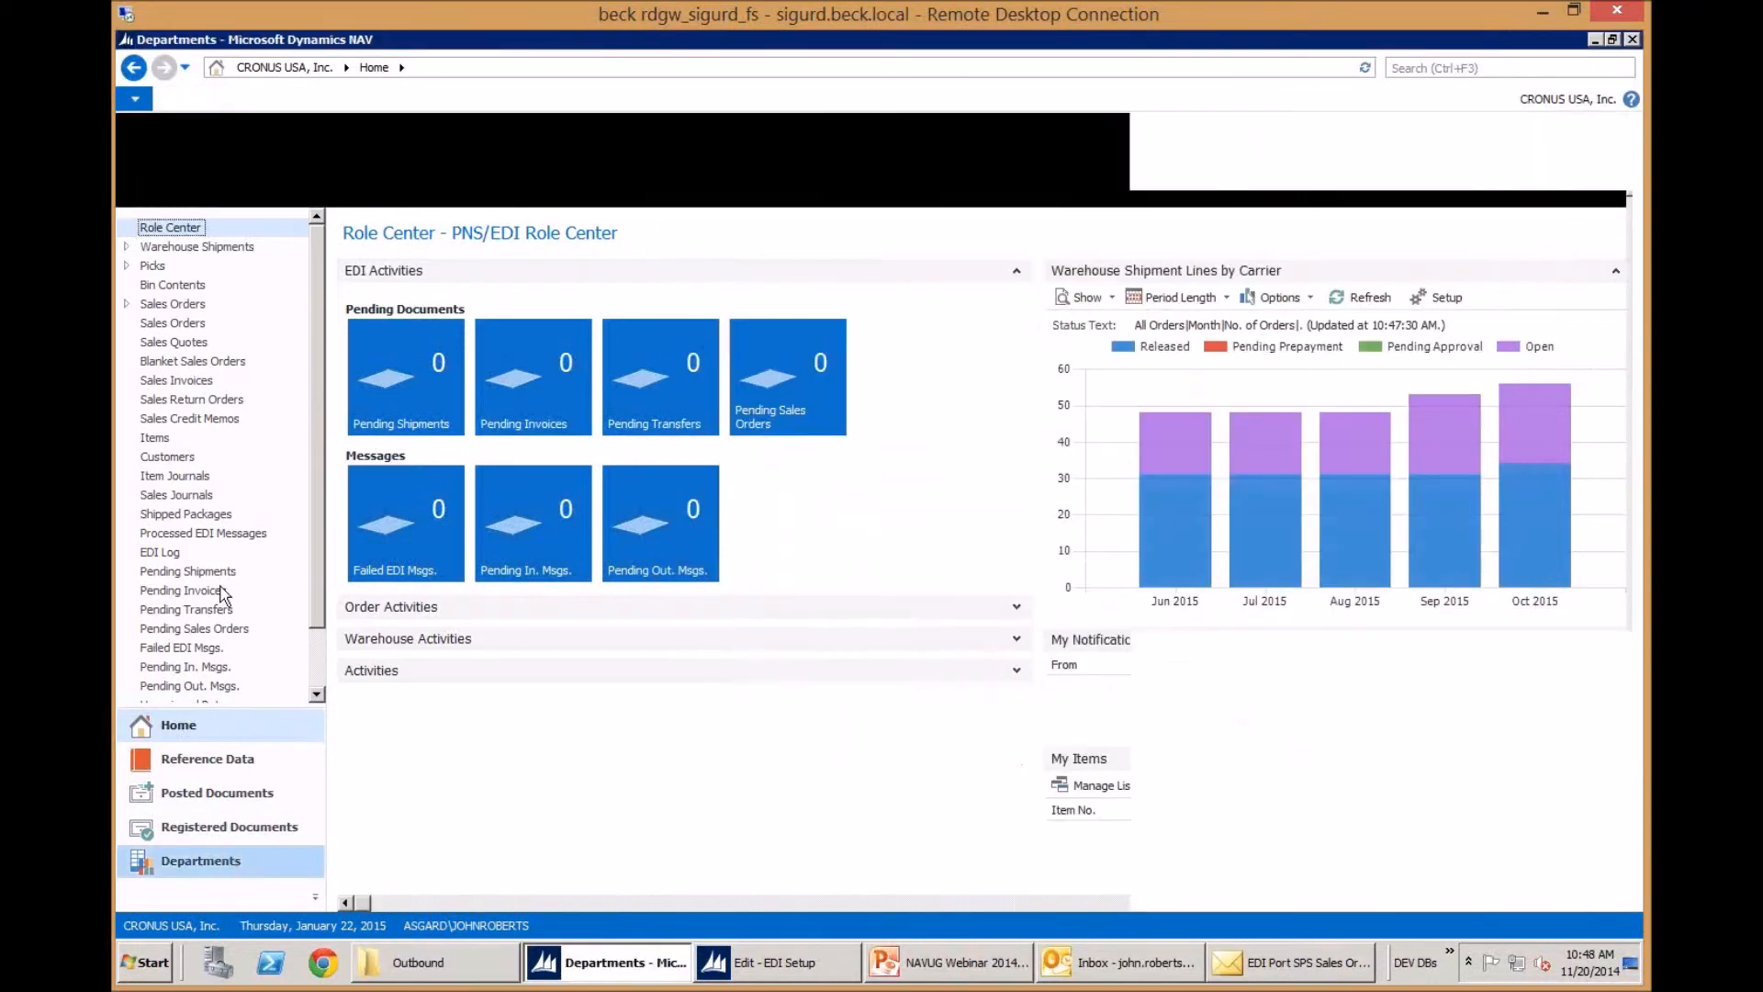
{"action": "left_click", "coordinate": [176, 725]}
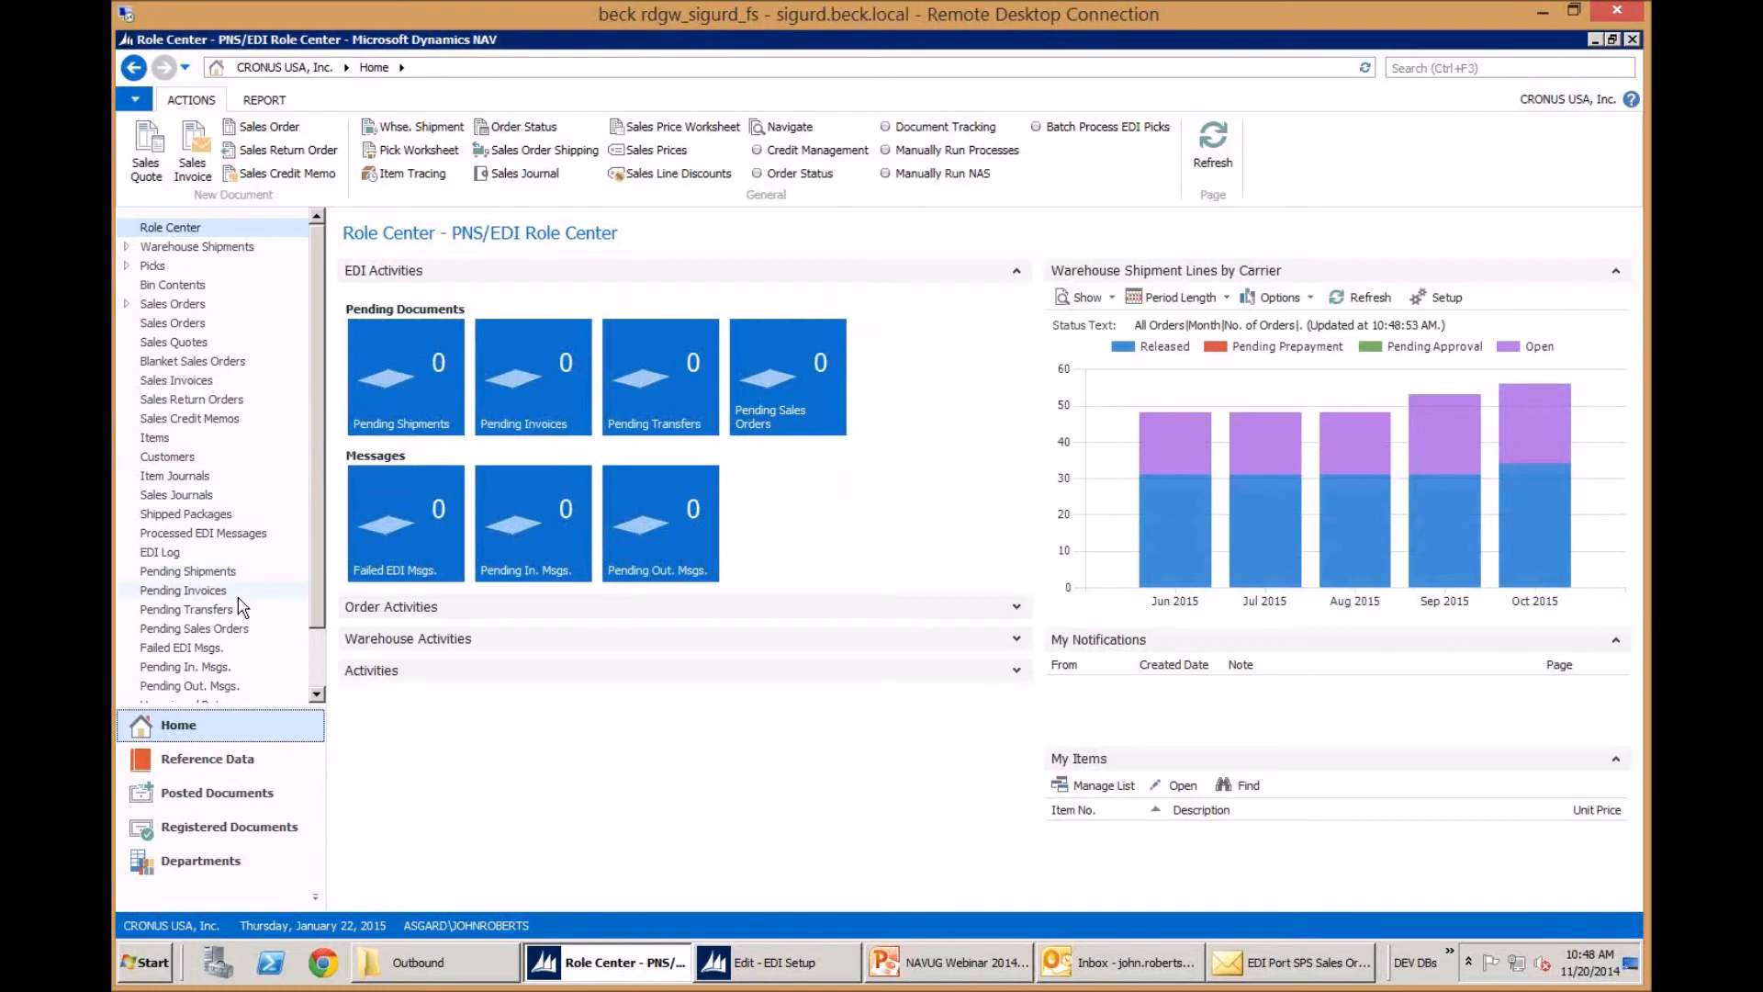
{"action": "left_click", "coordinate": [233, 538]}
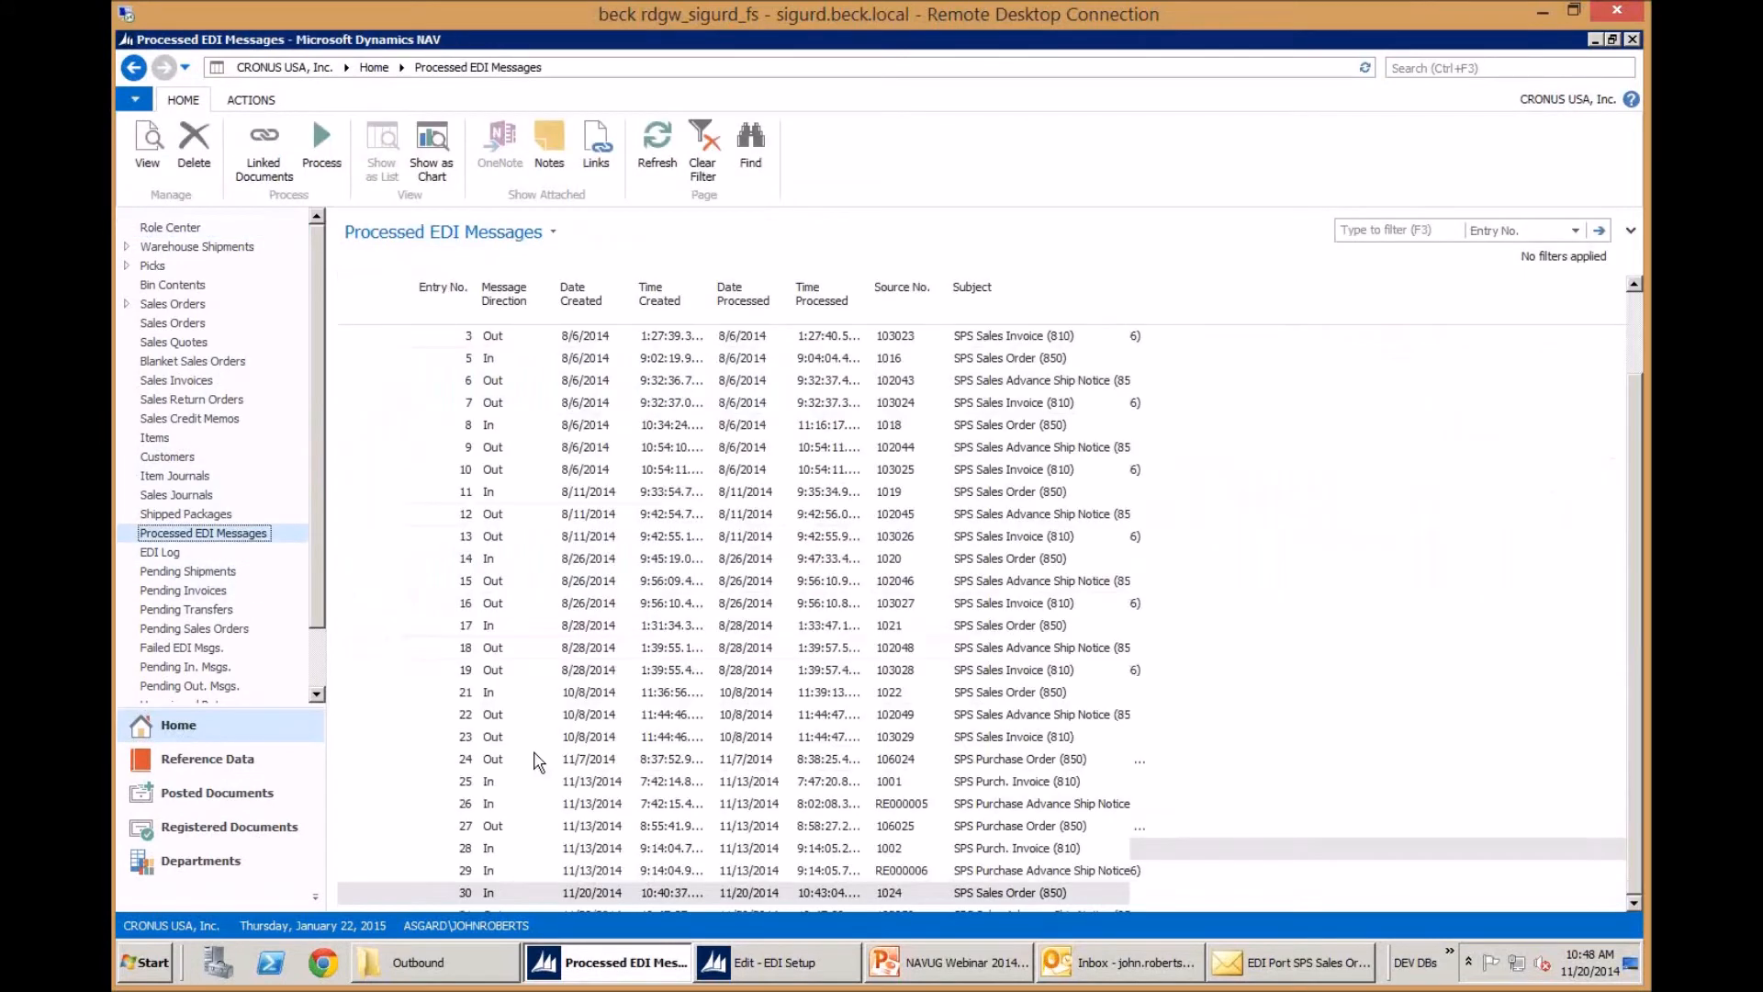
{"action": "scroll", "coordinate": [537, 760], "scroll_direction": "down", "scroll_amount": 1}
{"action": "left_click", "coordinate": [507, 876]}
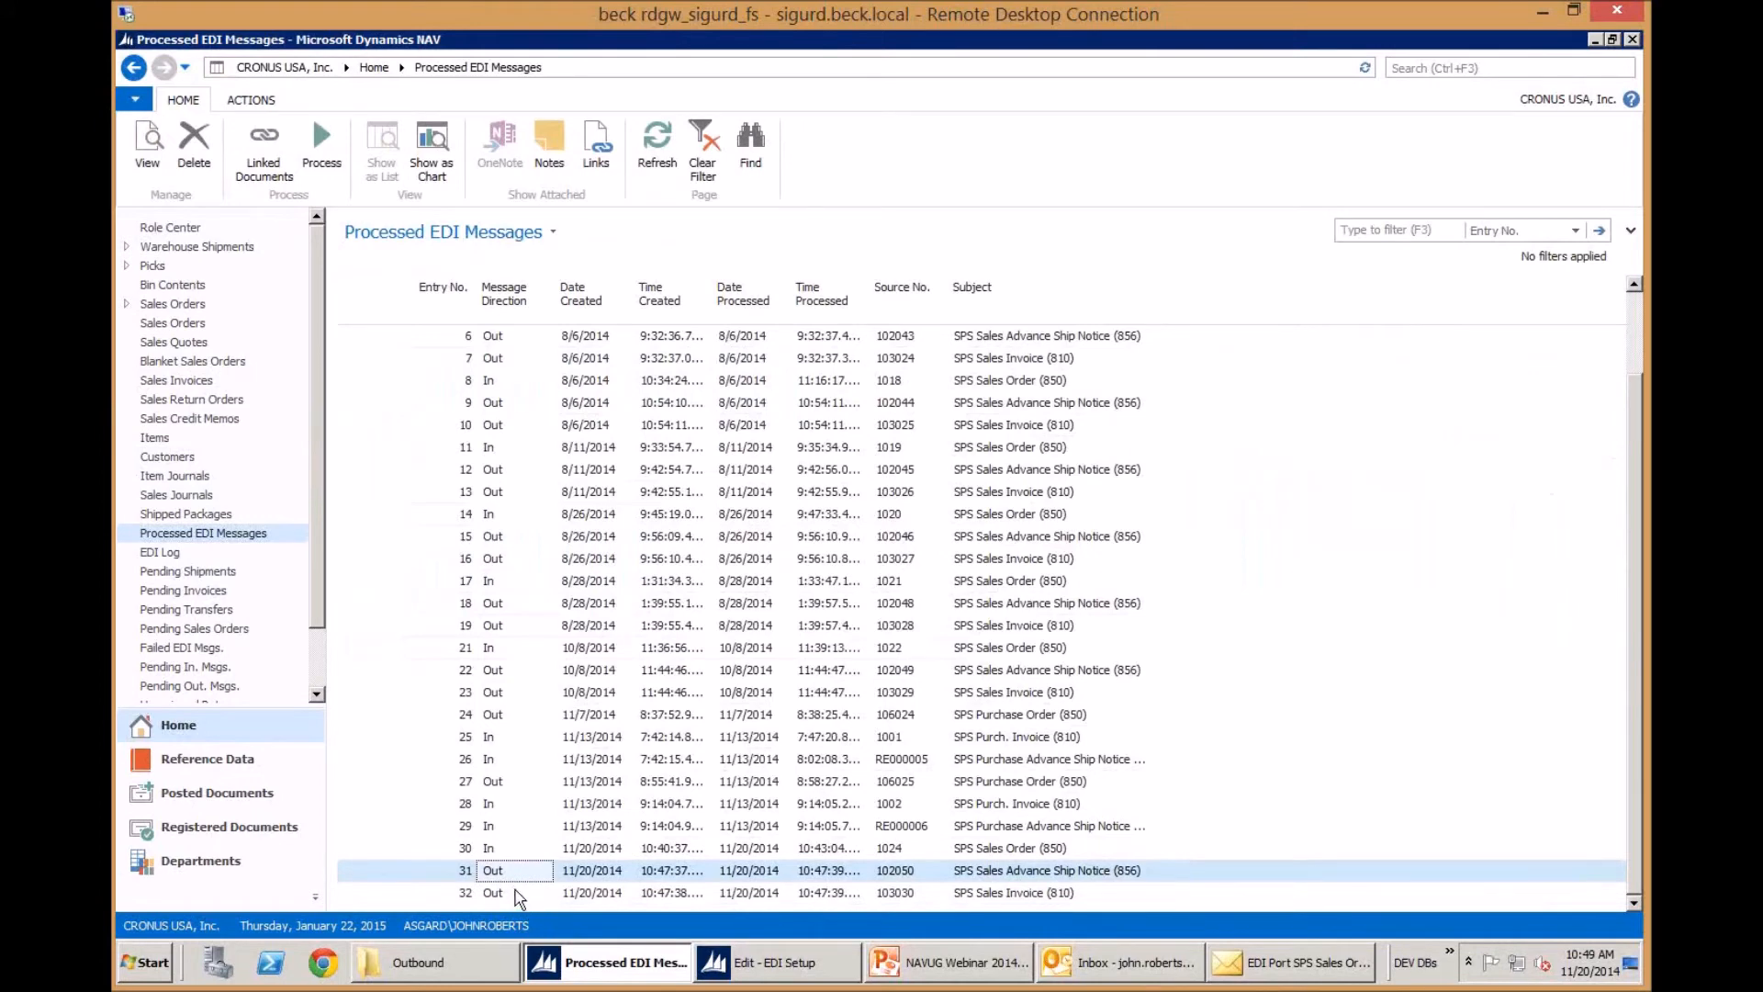
{"action": "left_click", "coordinate": [520, 893]}
{"action": "double_click", "coordinate": [519, 893]}
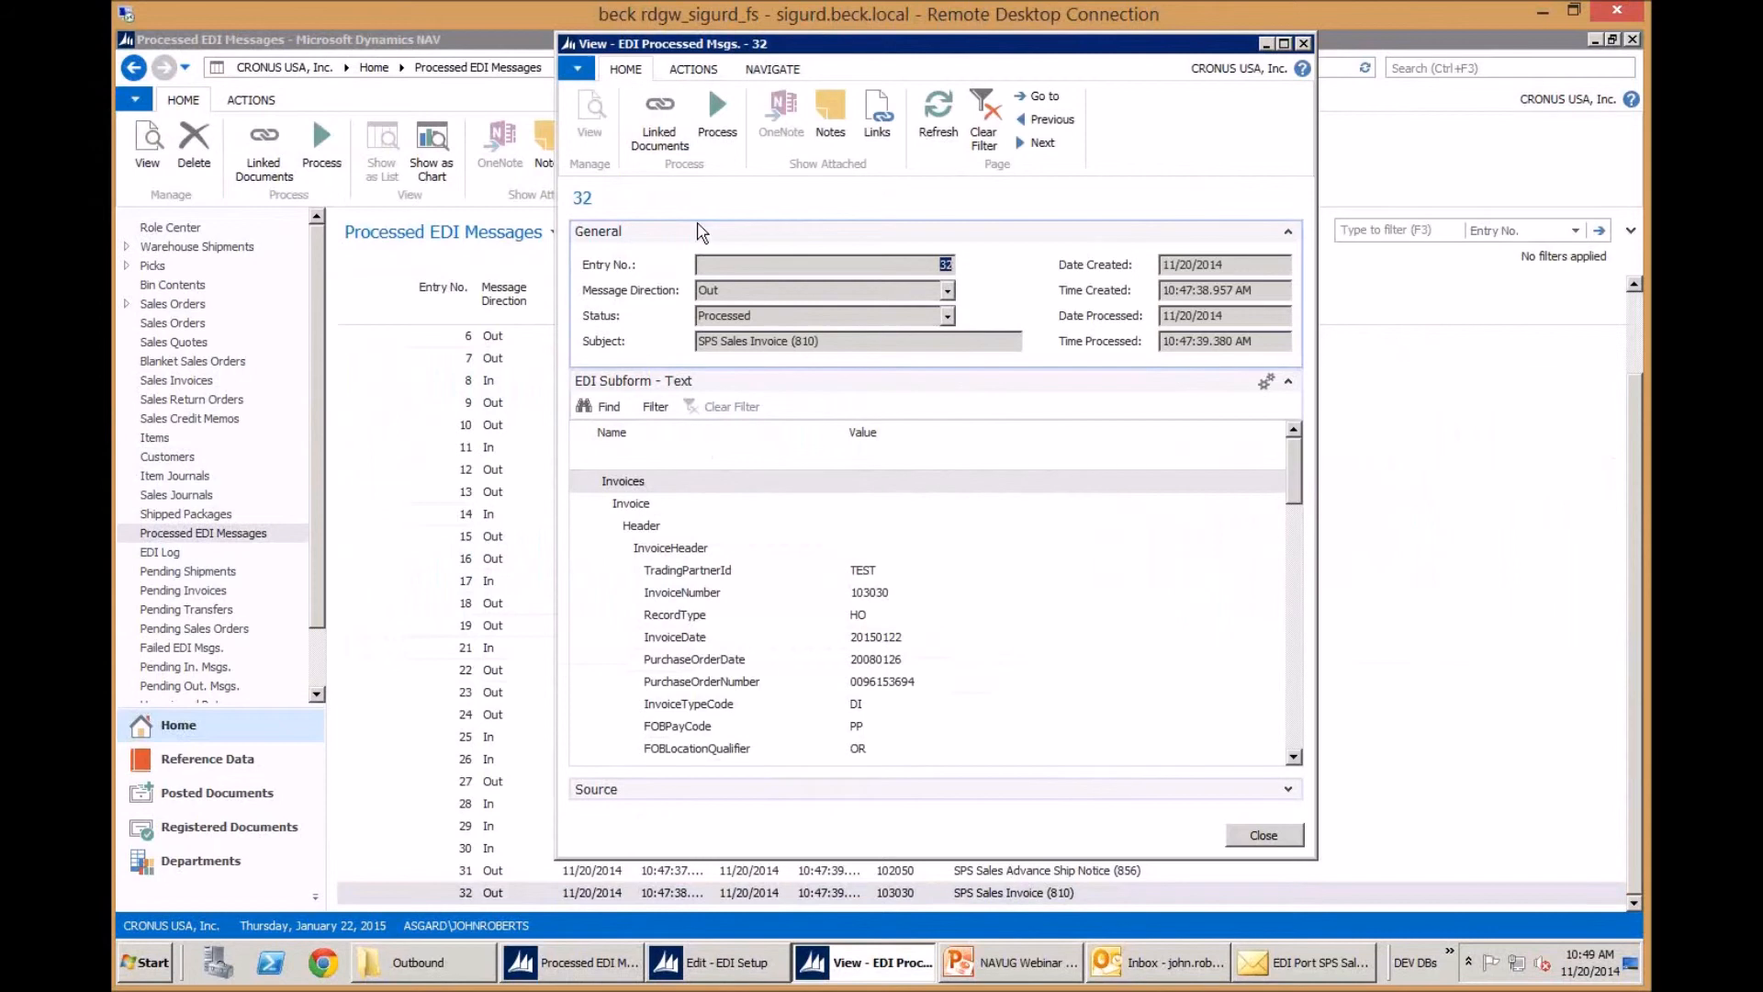
Open the posted sales invoice linked to message 32, copy its external document number, and return to Processed EDI Messages
{"action": "left_click", "coordinate": [659, 119]}
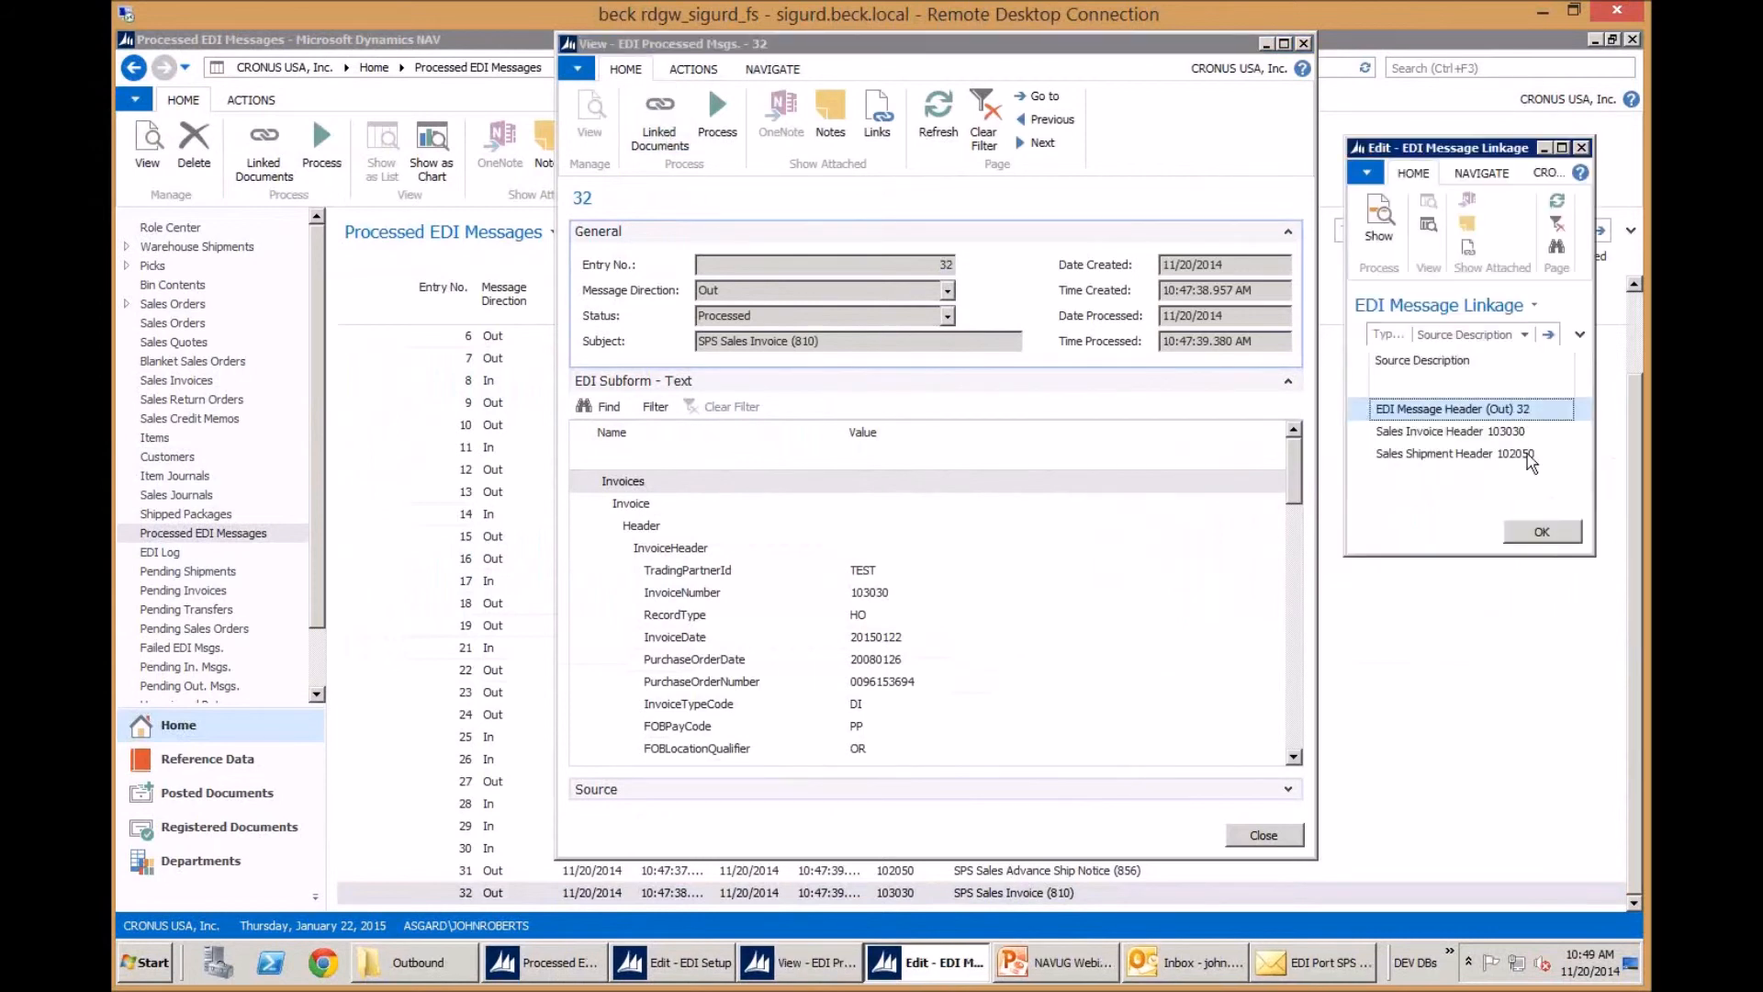
{"action": "left_click", "coordinate": [1469, 431]}
{"action": "left_click", "coordinate": [1378, 221]}
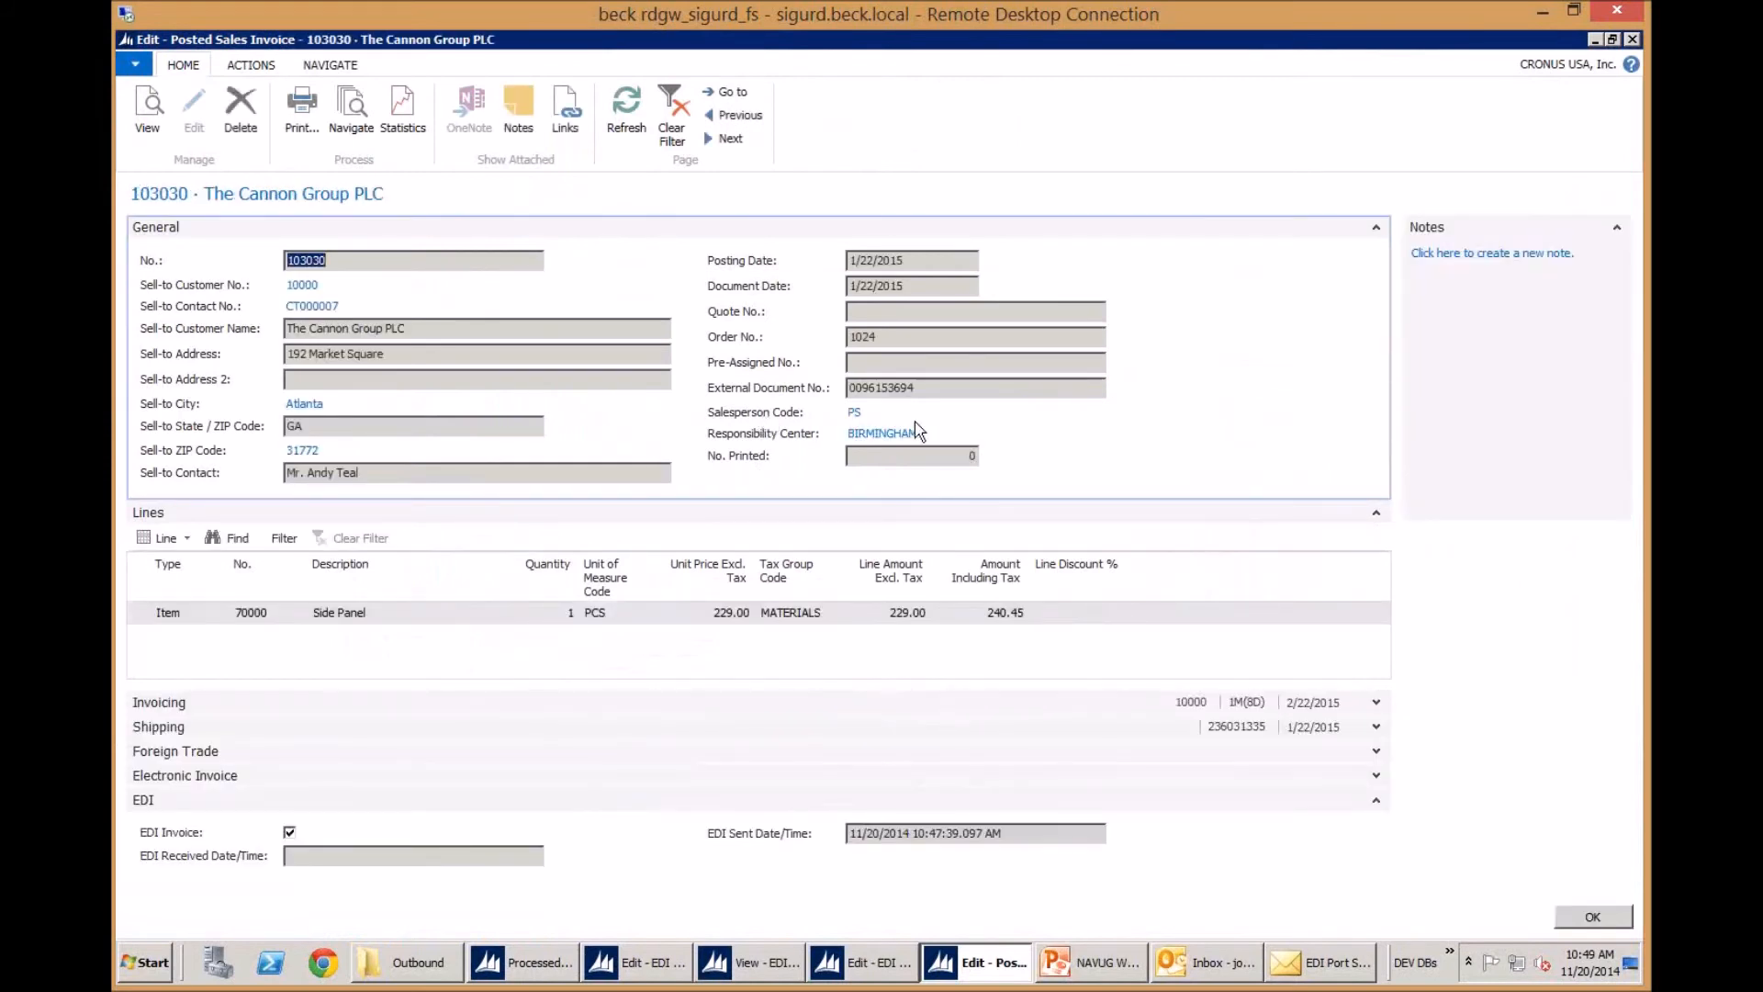
{"action": "left_click_drag", "start_coordinate": [928, 342], "coordinate": [821, 308]}
{"action": "left_click_drag", "start_coordinate": [978, 393], "coordinate": [795, 371]}
{"action": "key", "text": "ctrl+c"}
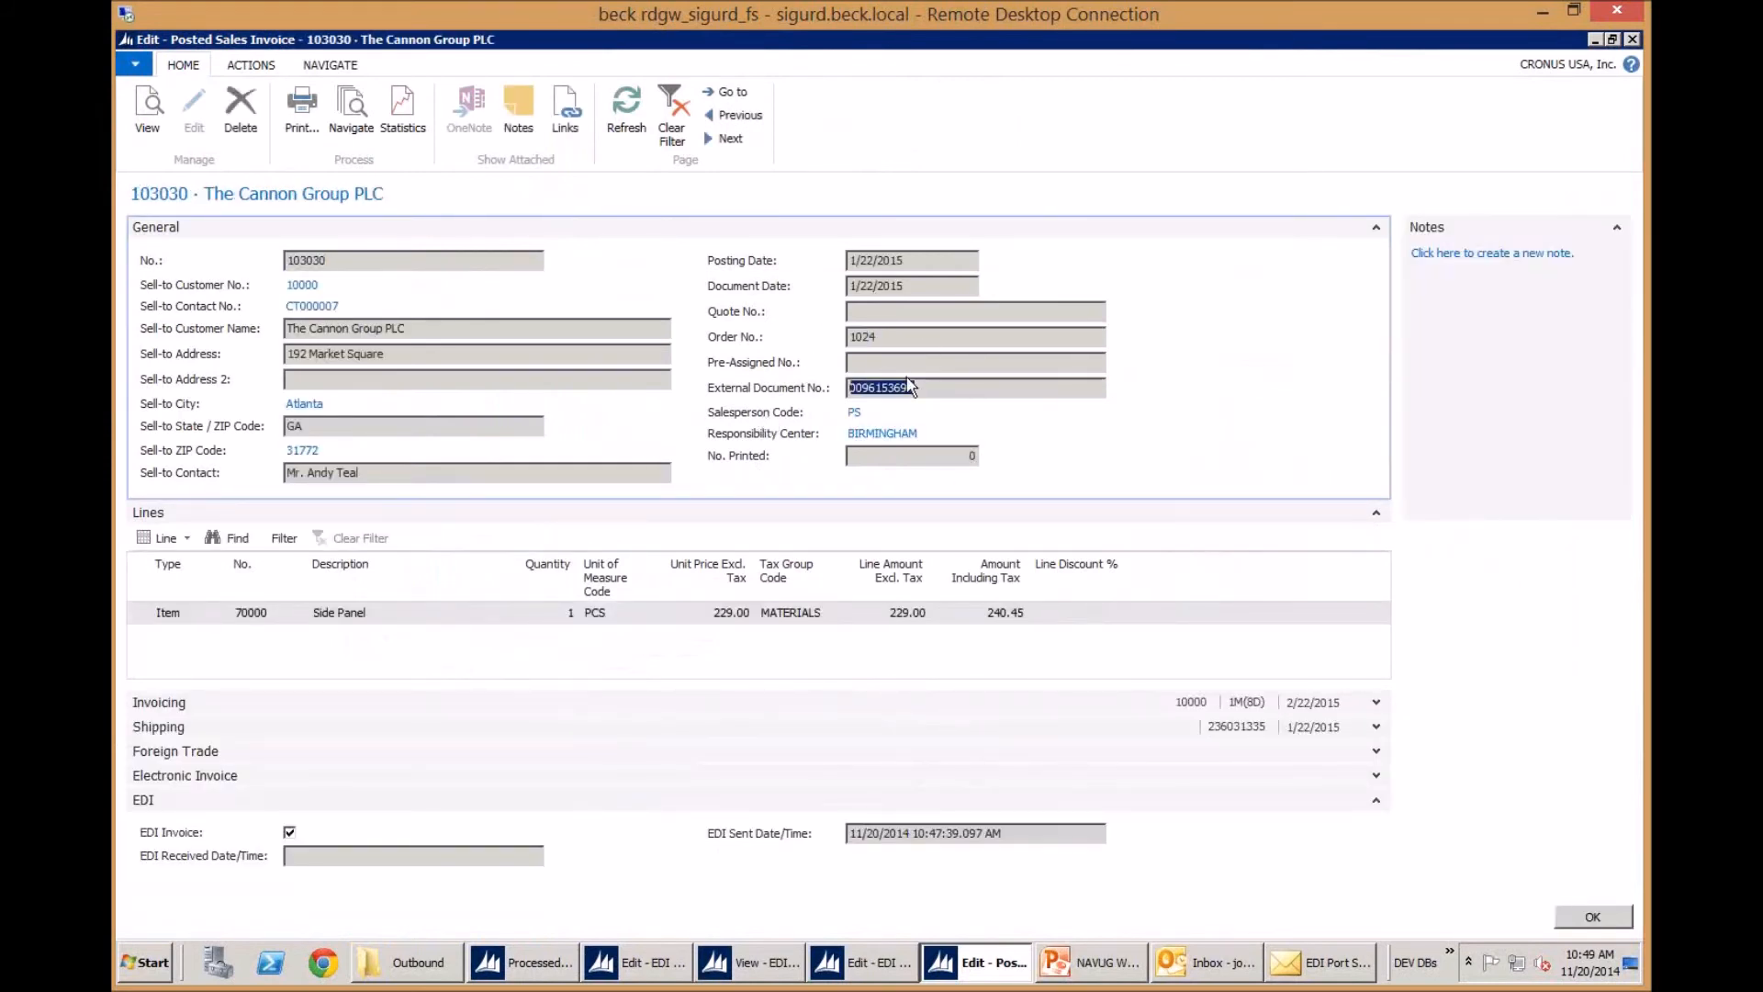
{"action": "key", "text": "Escape"}
{"action": "key", "text": "Escape"}
{"action": "key", "text": "Escape"}
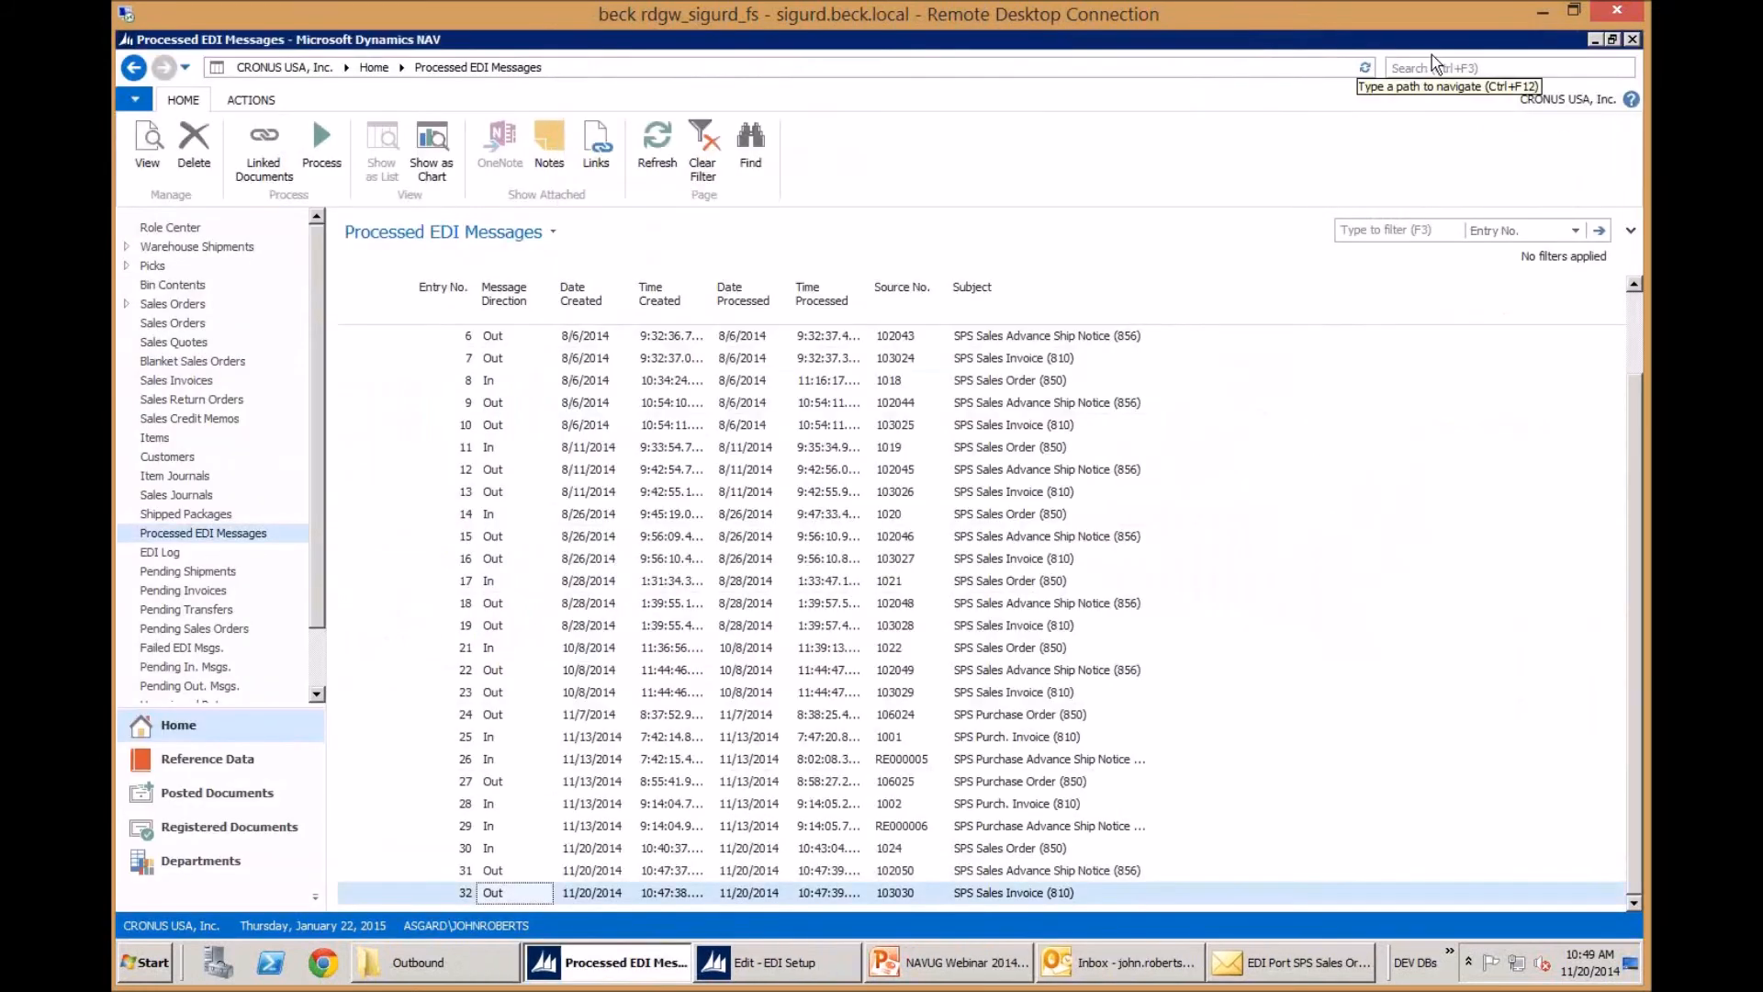
Find the EDI Search Message Value page and search all messages for the copied external document number
{"action": "left_click", "coordinate": [1438, 72]}
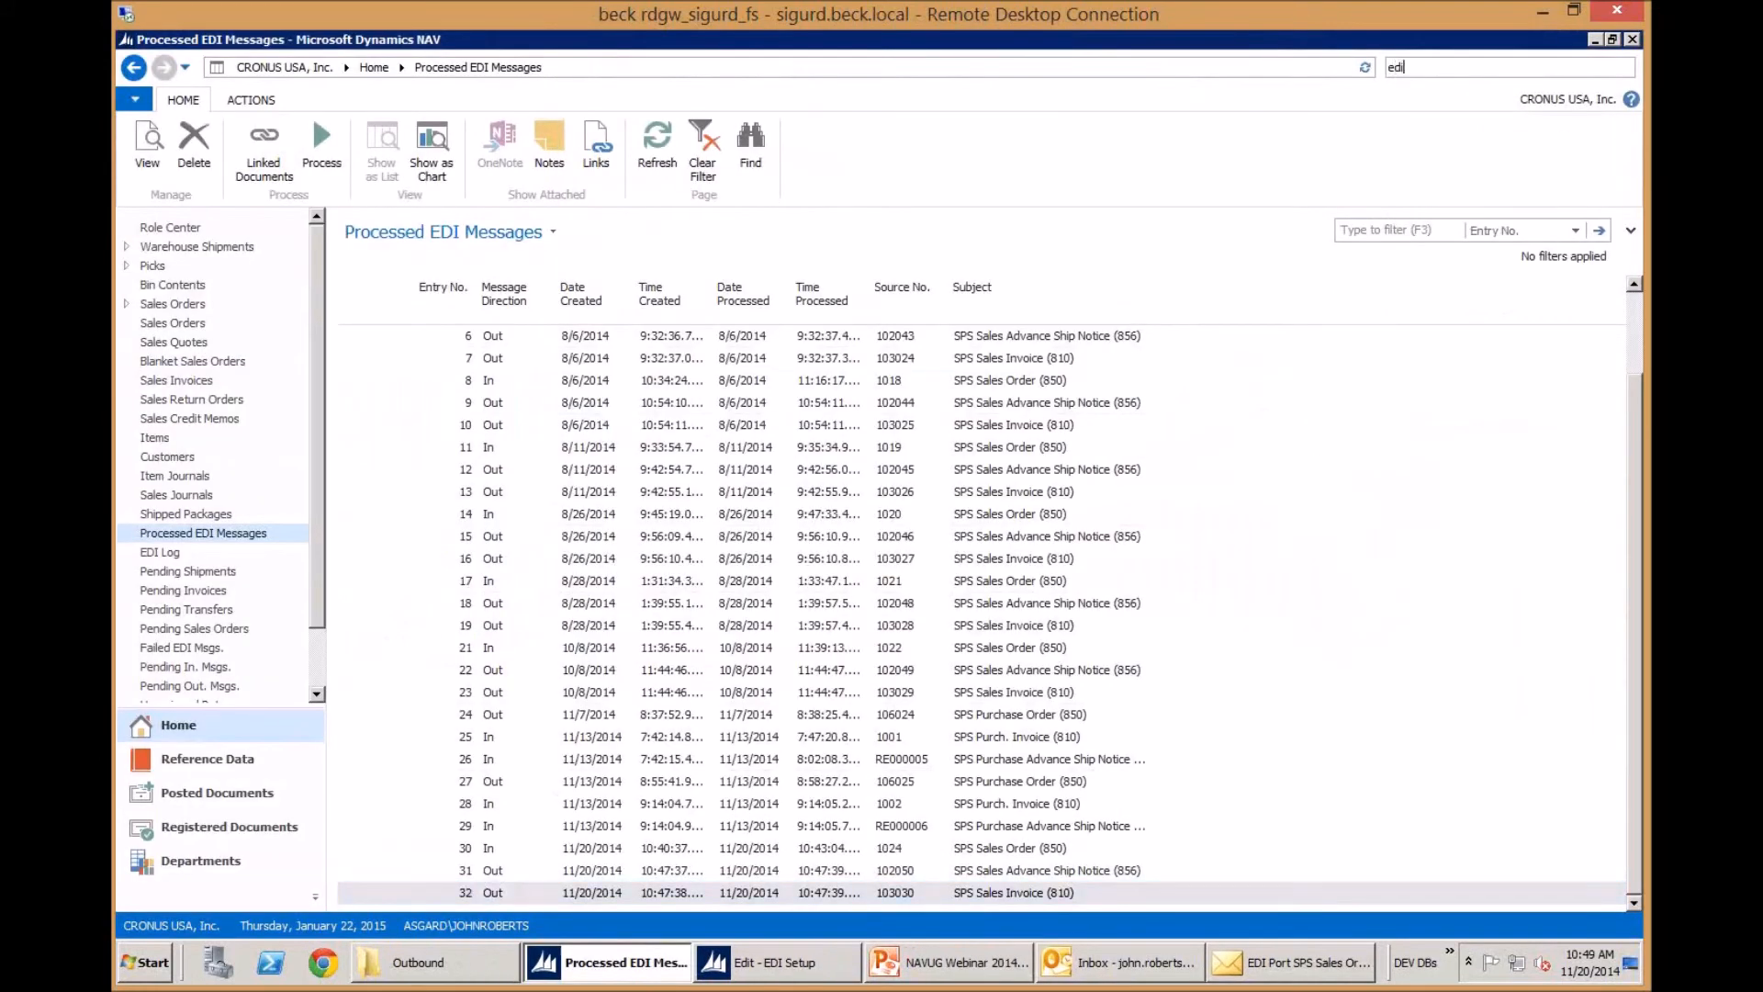
{"action": "type", "text": "edi sea"}
{"action": "left_click", "coordinate": [1166, 99]}
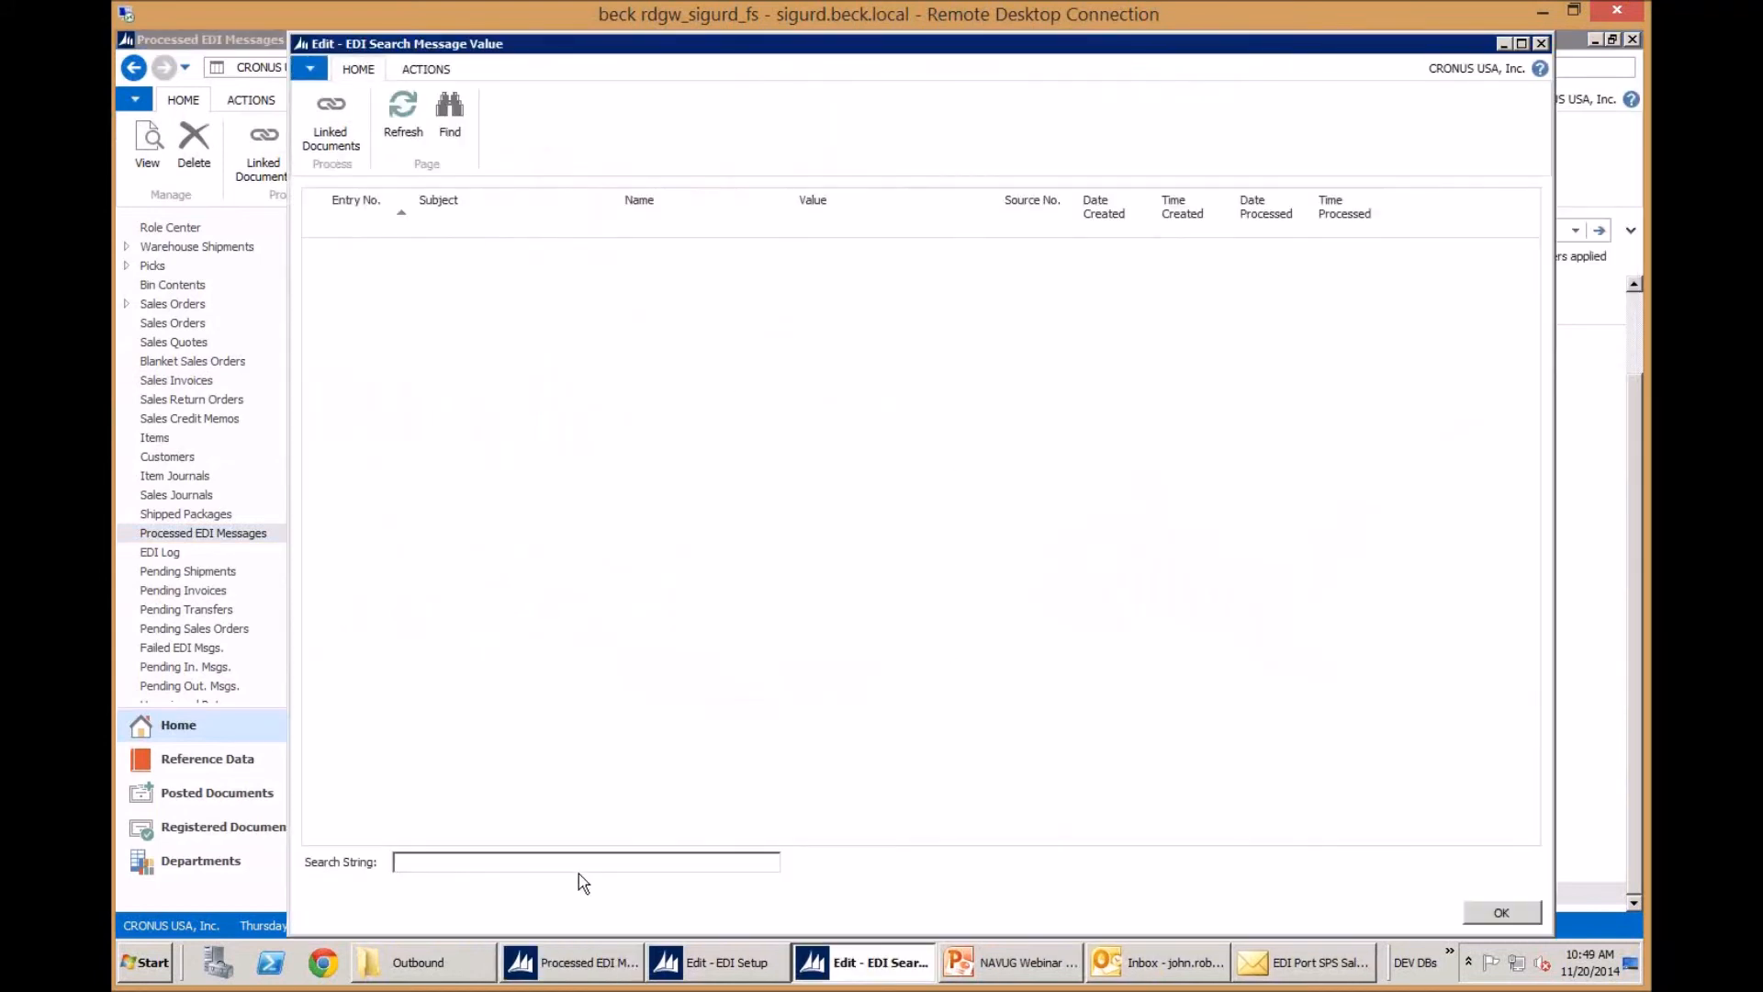
{"action": "key", "text": "ctrl+v"}
{"action": "key", "text": "Return"}
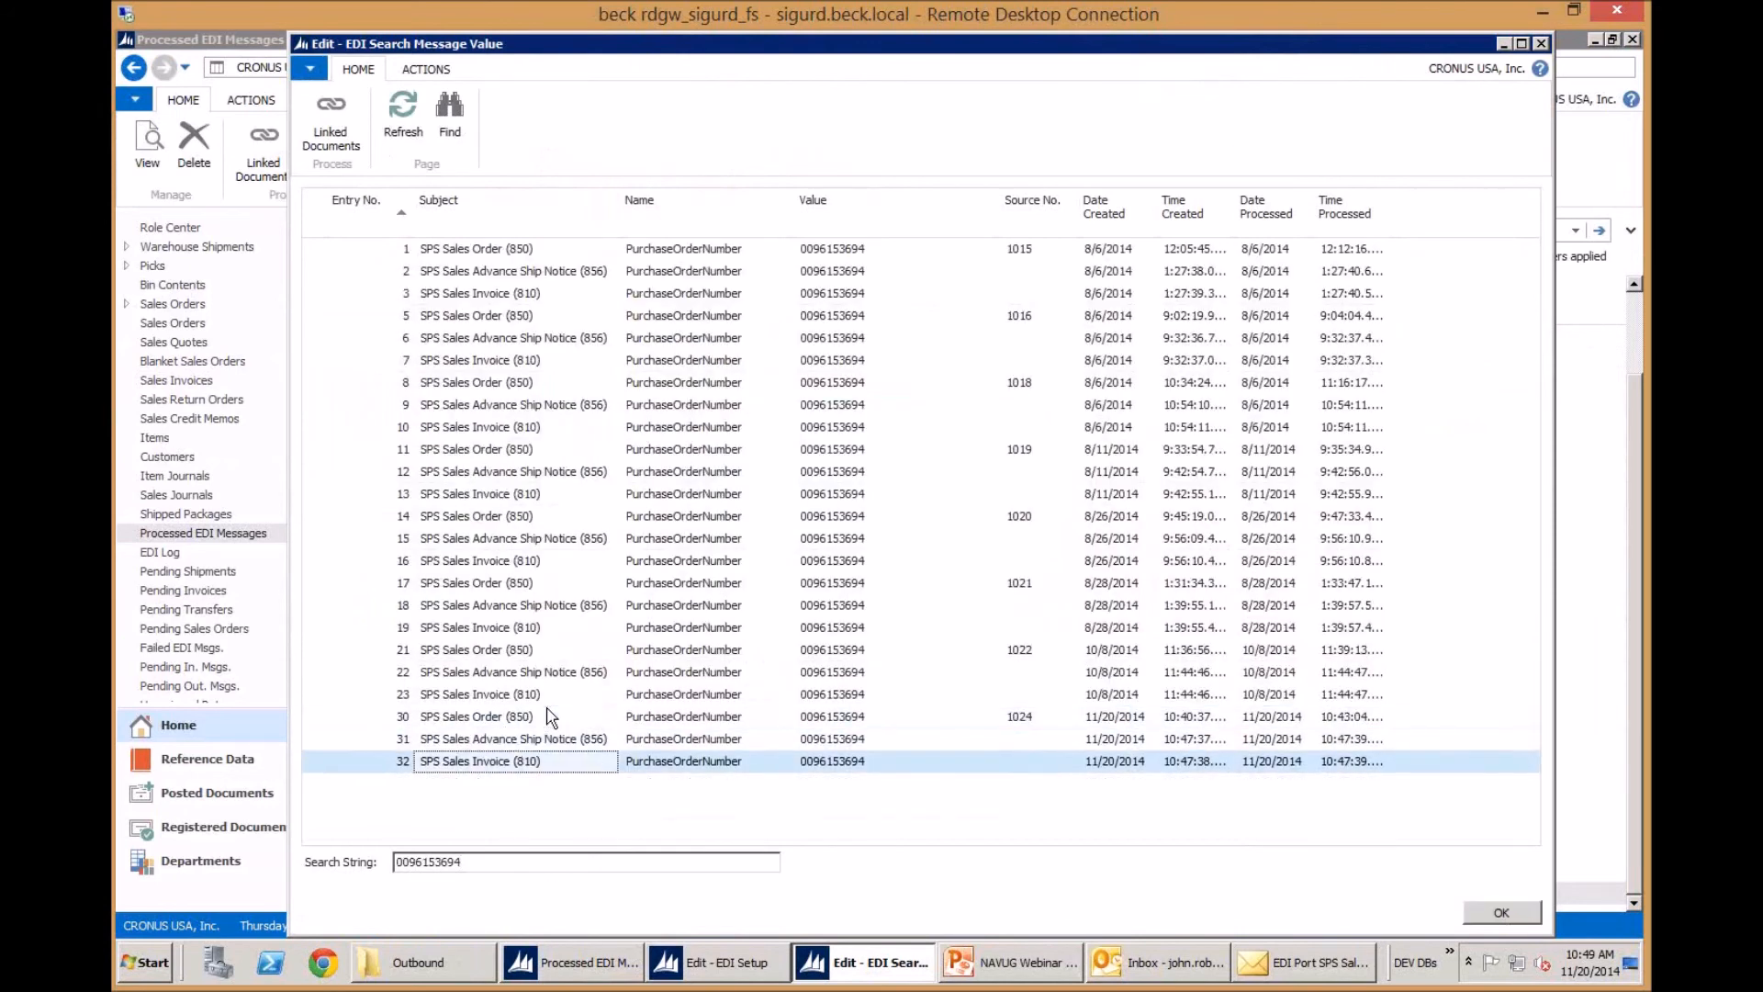
Review search entries 30 to 32, open the posted sales shipment linked to Advance Ship Notice entry 31, and switch to PowerPoint
{"action": "left_click_drag", "start_coordinate": [548, 708], "coordinate": [549, 711]}
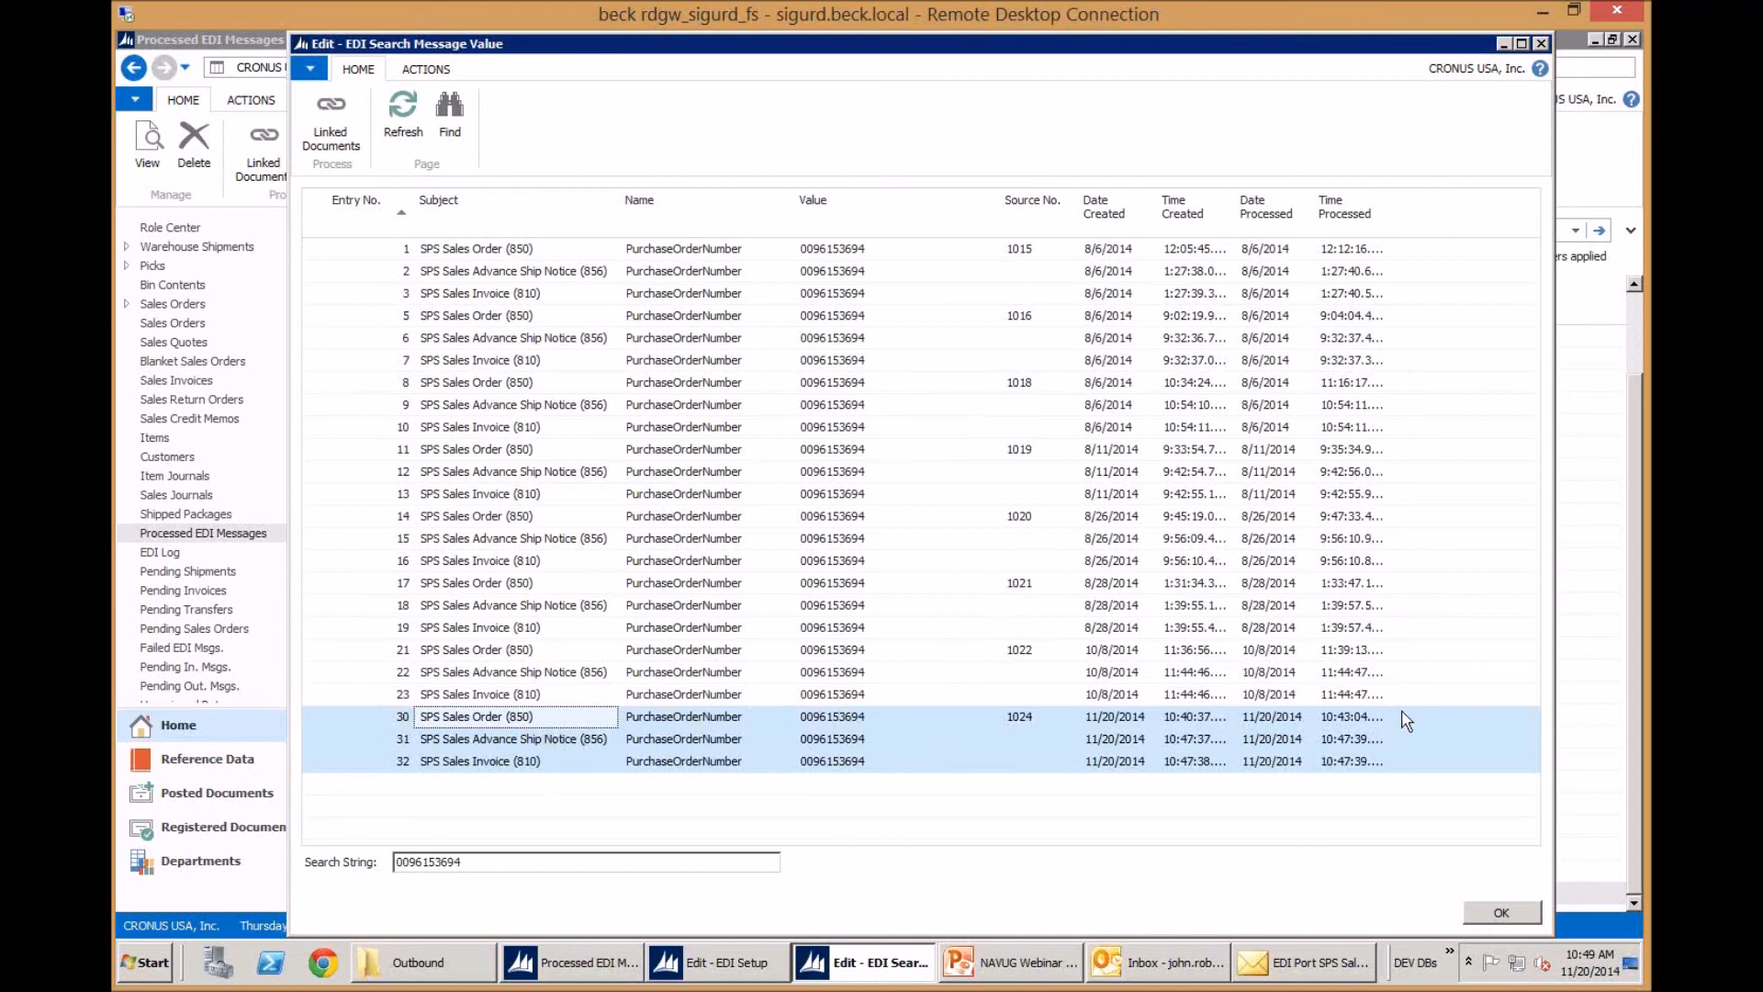
{"action": "left_click", "coordinate": [450, 740]}
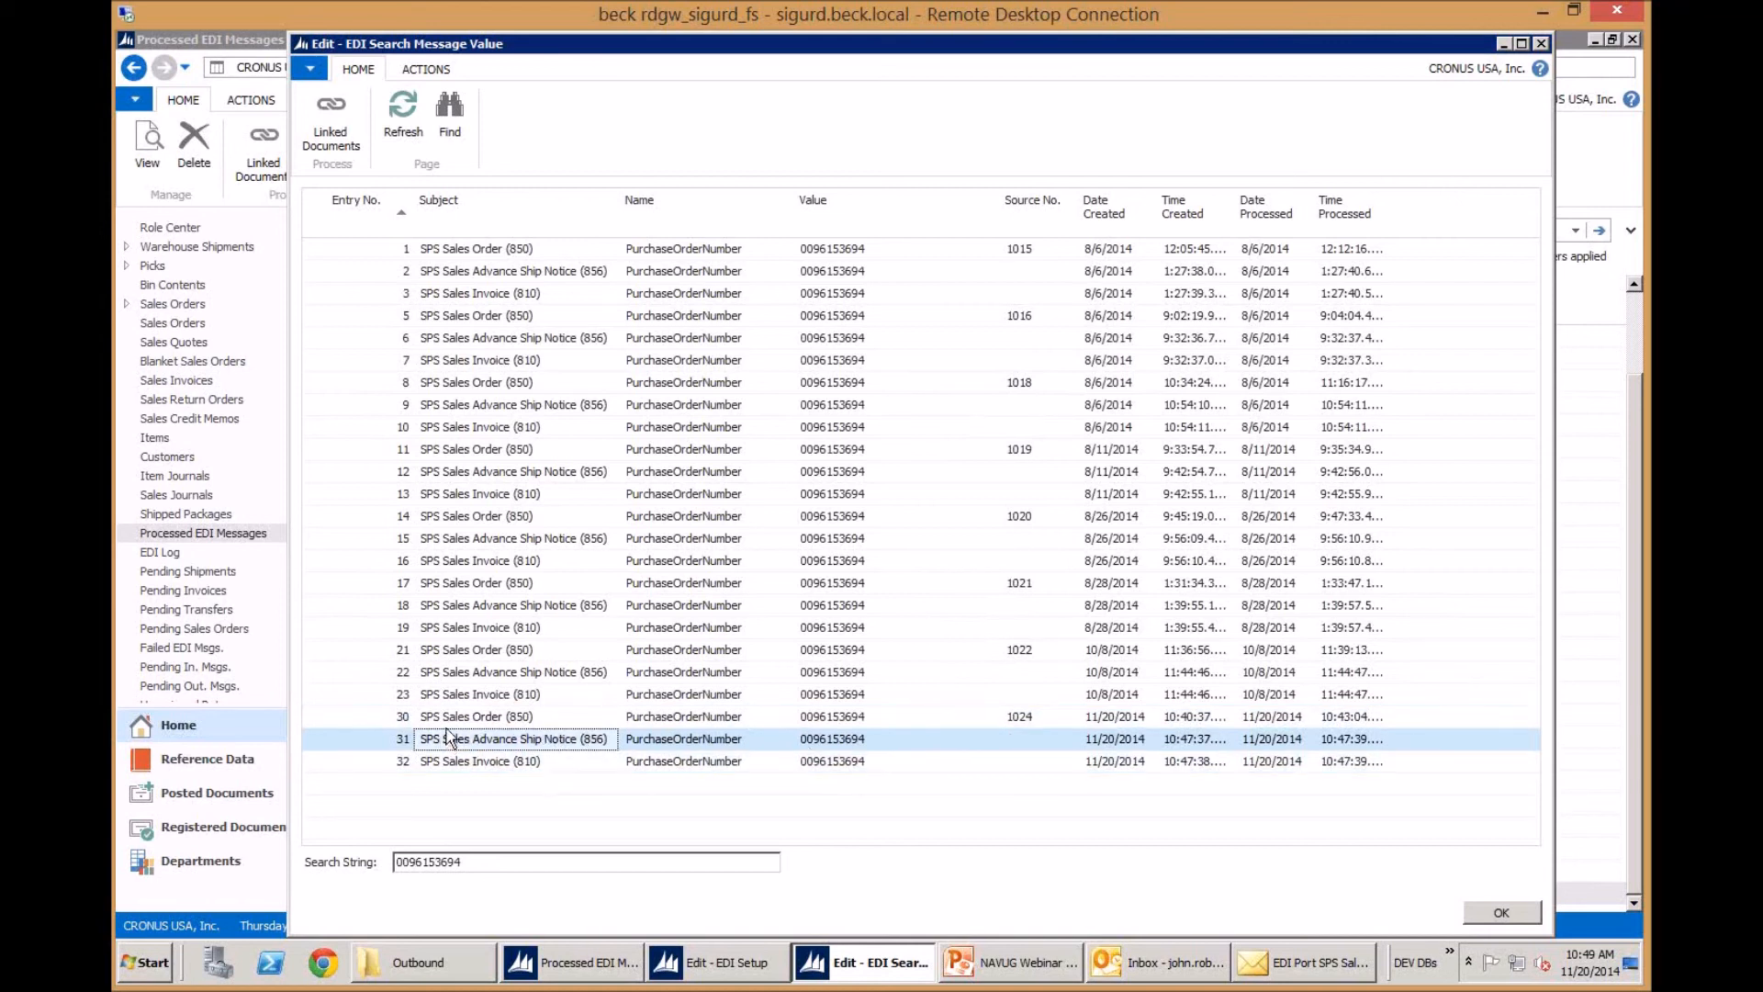
{"action": "left_click", "coordinate": [329, 141]}
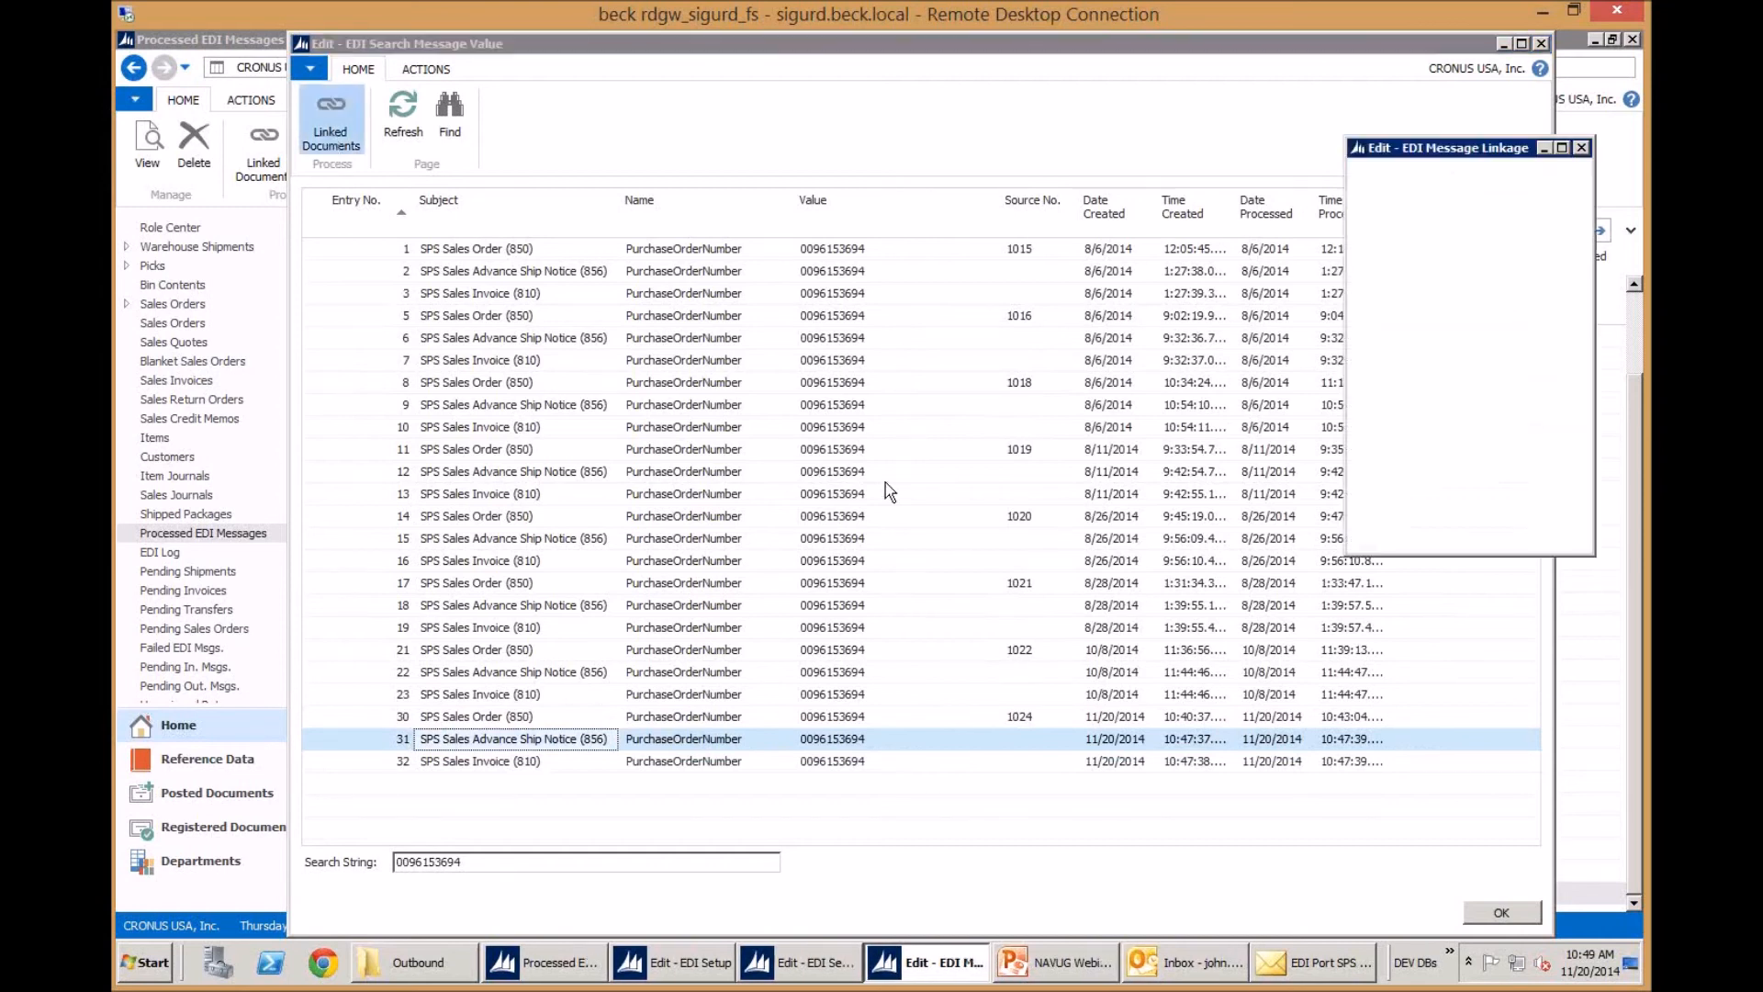
{"action": "left_click", "coordinate": [1435, 454]}
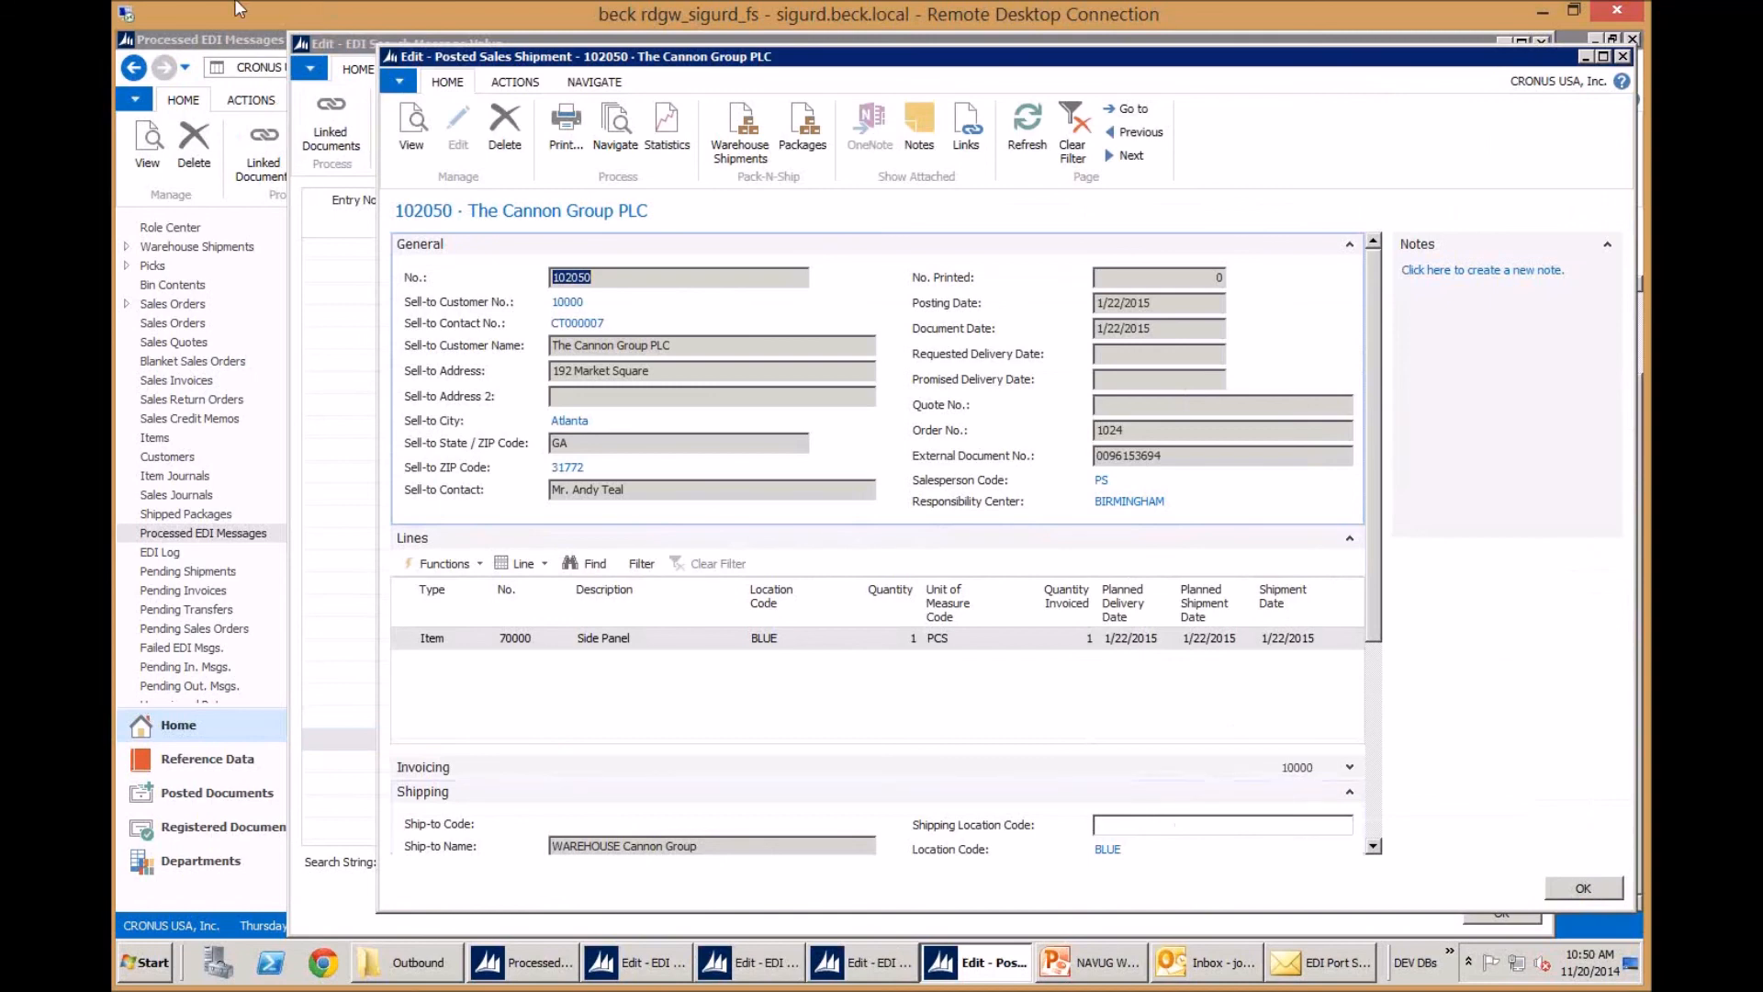
{"action": "left_click", "coordinate": [1131, 966]}
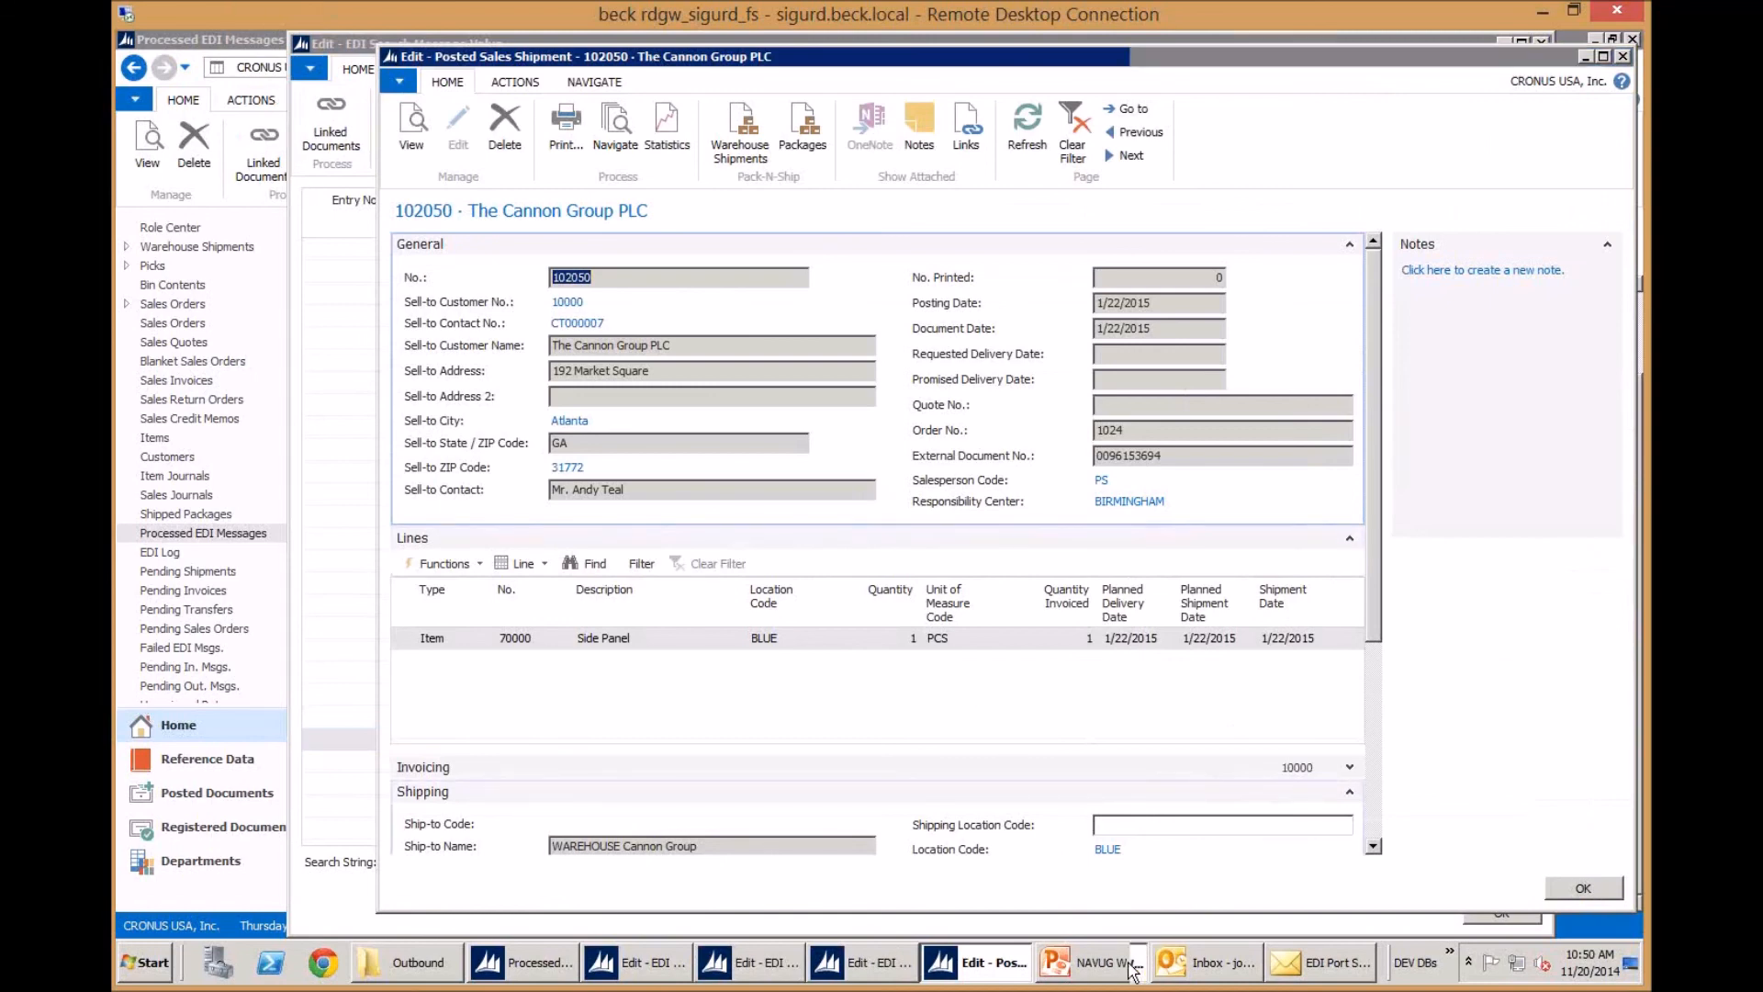